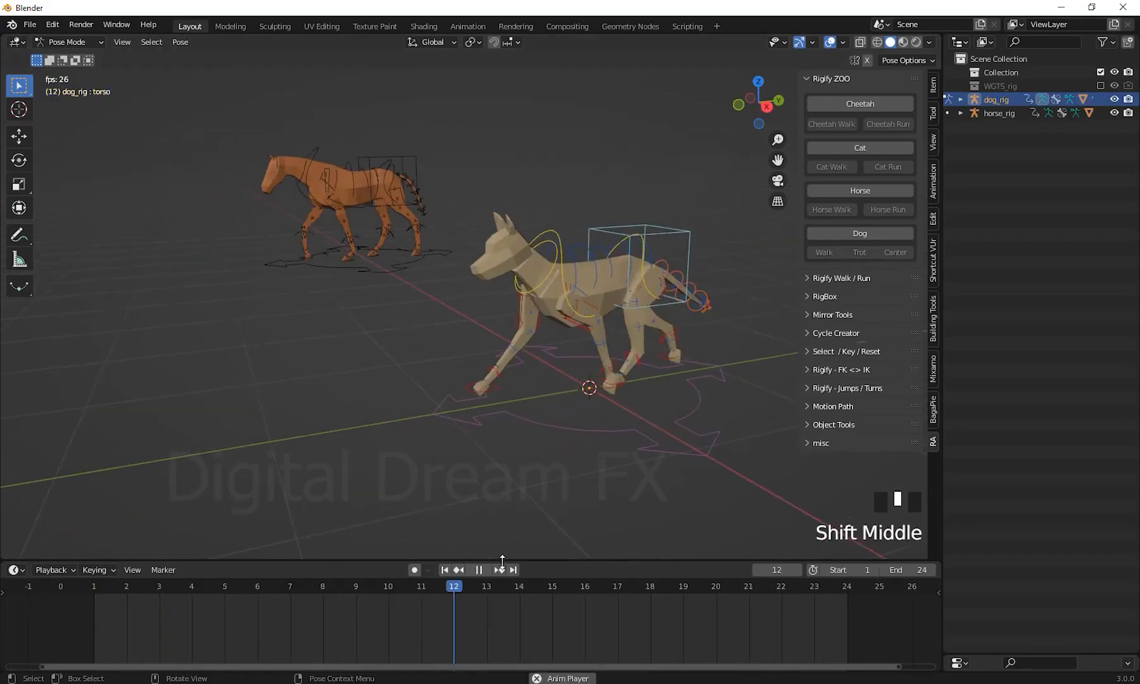
# Step: Play the dog rig's animation and examine it alongside the horse rig
pyautogui.doubleClick(476, 570)
pyautogui.moveTo(488, 494); pyautogui.dragTo(513, 445, button='middle')
pyautogui.scroll(-3, 636, 338)
pyautogui.keyDown('shift'); pyautogui.moveTo(636, 338); pyautogui.dragTo(718, 445, button='middle'); pyautogui.keyUp('shift')
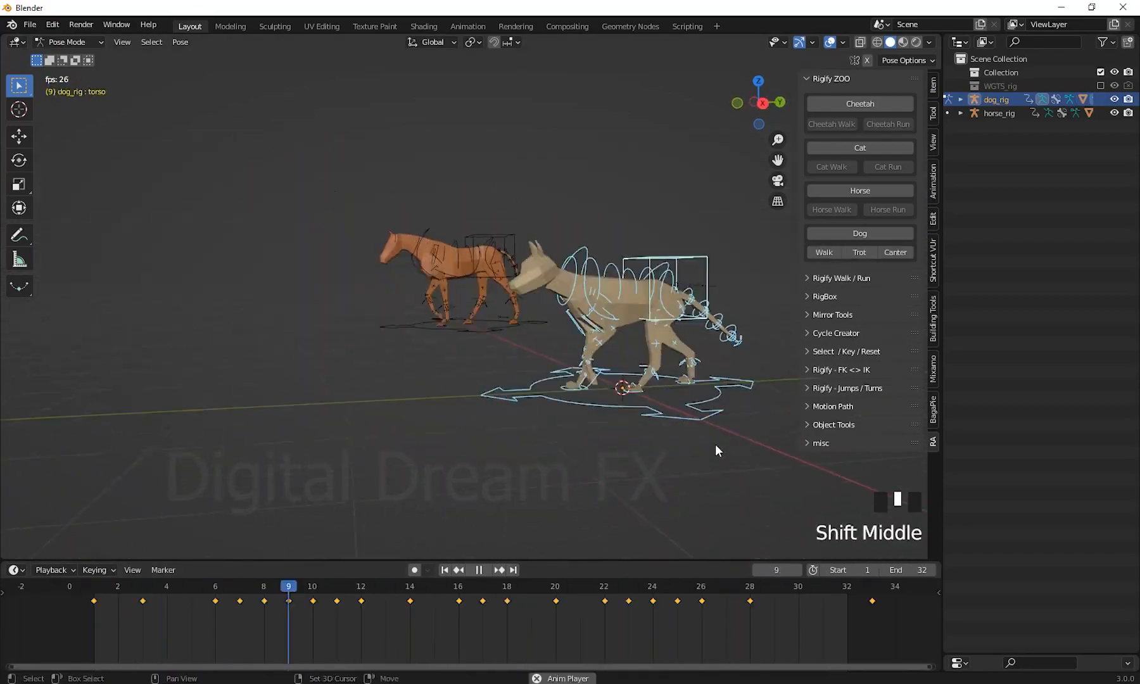
# Step: Clear the demo rigs from the scene and show the RigBox sample metarigs
pyautogui.rightClick(998, 116)
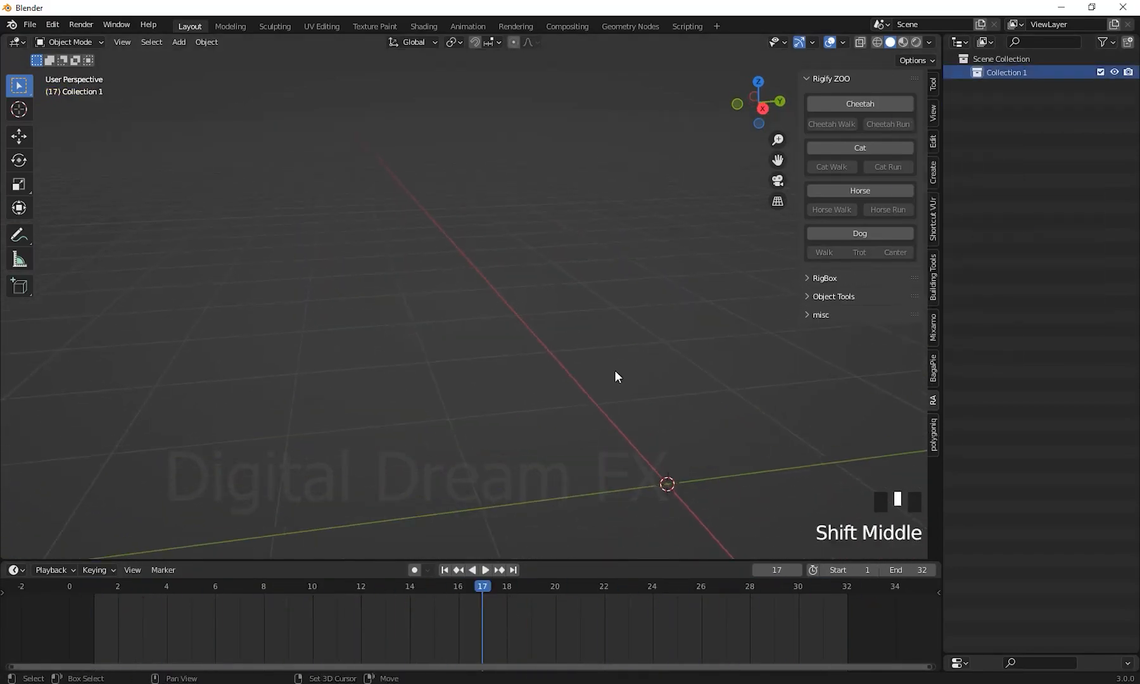
pyautogui.click(826, 97)
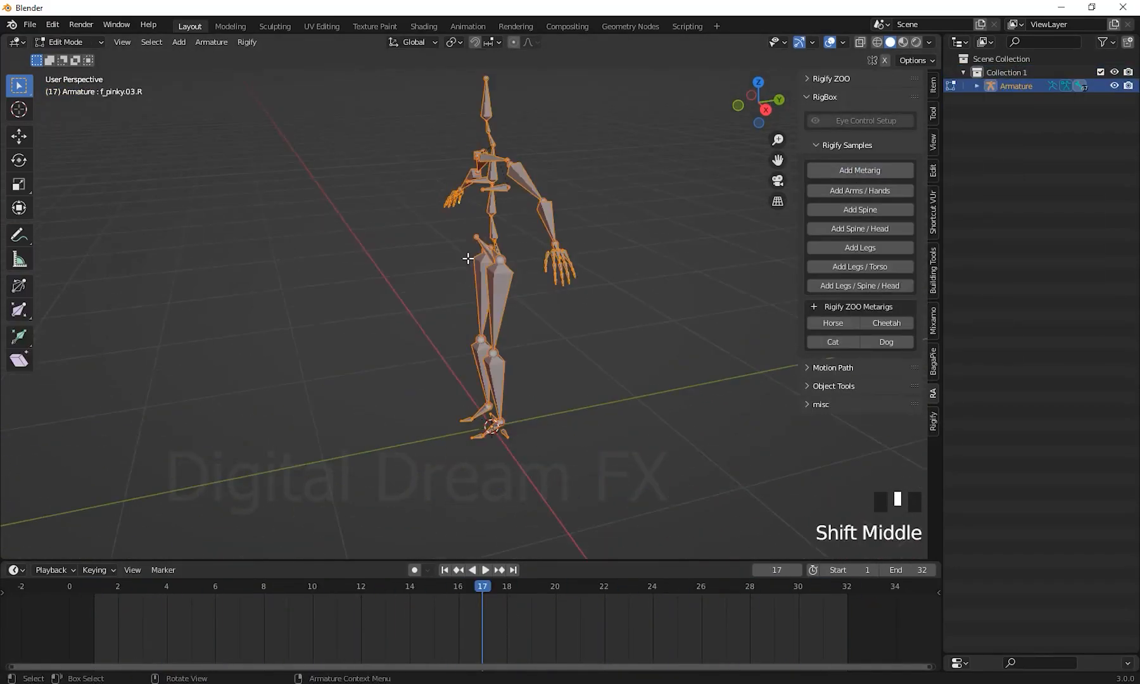
pyautogui.moveTo(728, 285); pyautogui.dragTo(684, 431, button='middle')
pyautogui.keyDown('shift'); pyautogui.moveTo(684, 430); pyautogui.dragTo(668, 466, button='middle'); pyautogui.keyUp('shift')
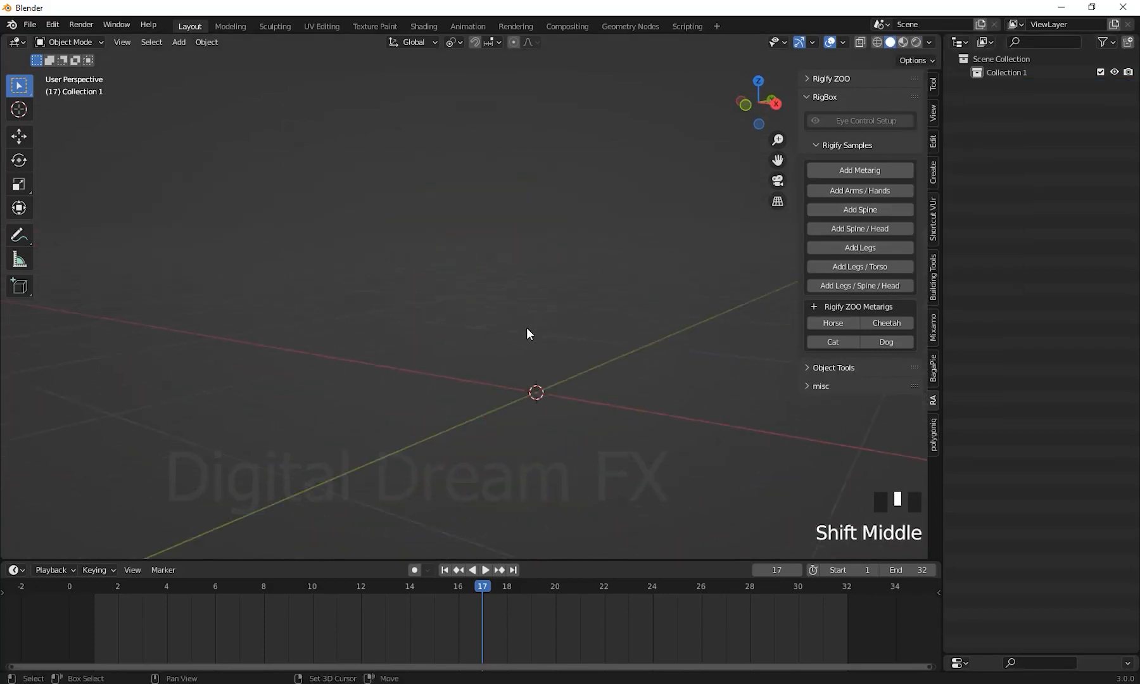
# Step: Import the Female Character OBJ model from the Dynamic Cloth folder
pyautogui.click(30, 25)
pyautogui.click(209, 336)
pyautogui.doubleClick(583, 280)
pyautogui.scroll(-6, 558, 323)
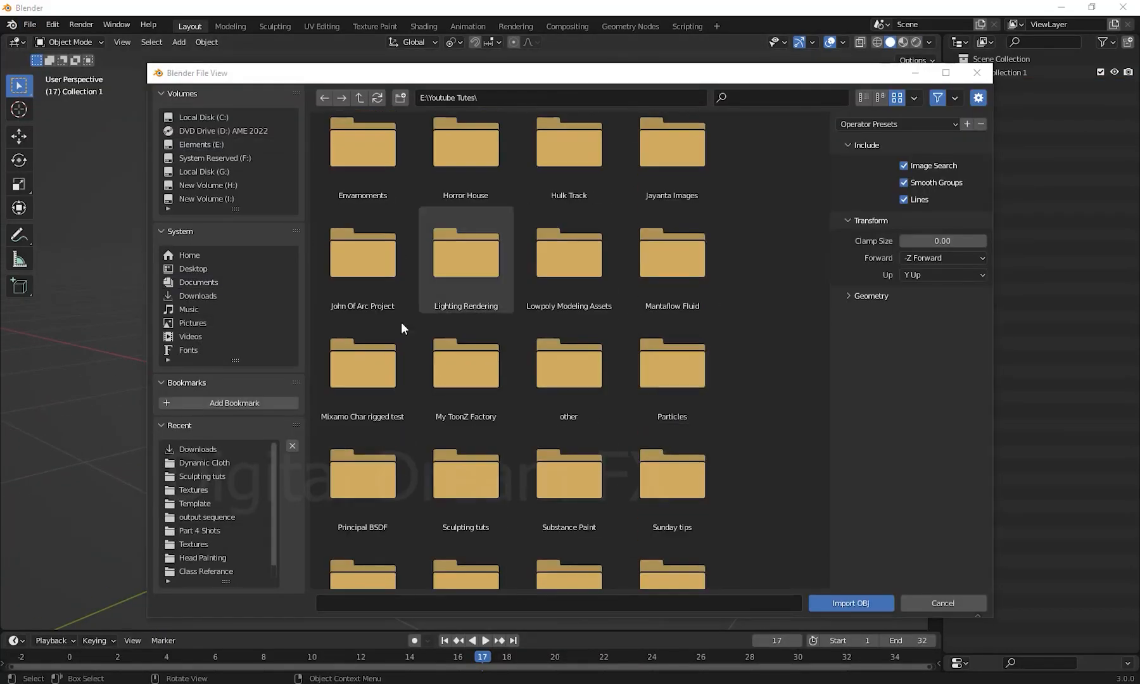
pyautogui.click(204, 463)
pyautogui.click(362, 280)
pyautogui.click(863, 602)
pyautogui.keyDown('shift'); pyautogui.moveTo(711, 558); pyautogui.dragTo(712, 512, button='middle'); pyautogui.keyUp('shift')
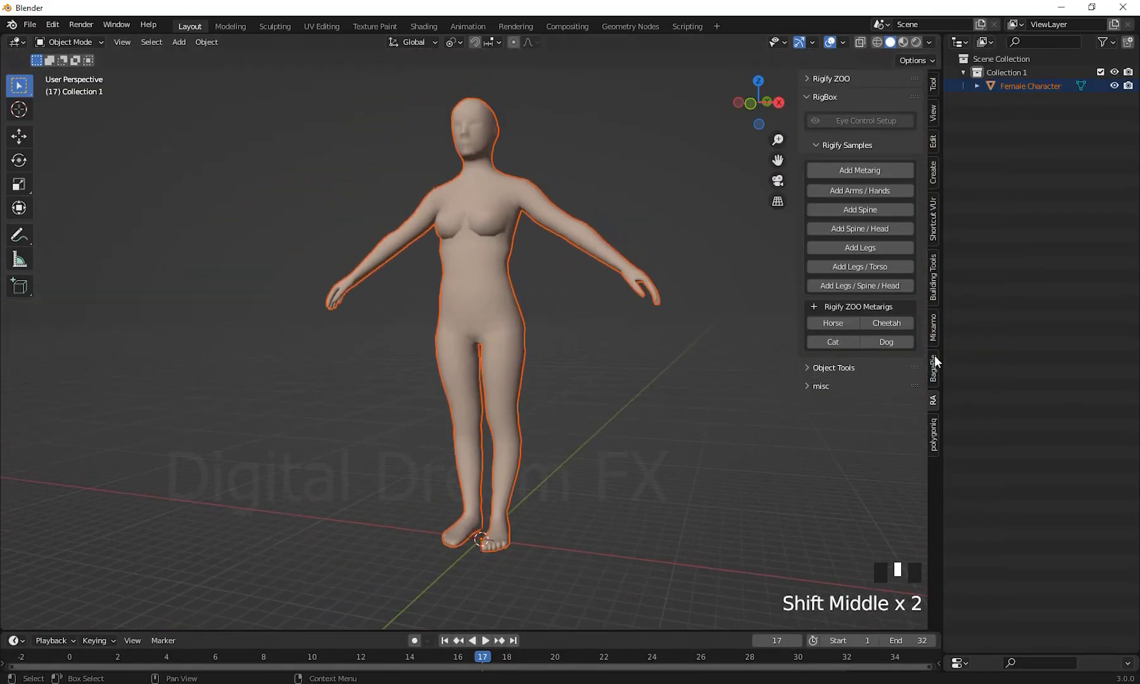
# Step: Enlarge the properties area and set the scene's unit system to Metric
pyautogui.click(933, 142)
pyautogui.moveTo(1014, 655); pyautogui.dragTo(1013, 127)
pyautogui.click(953, 241)
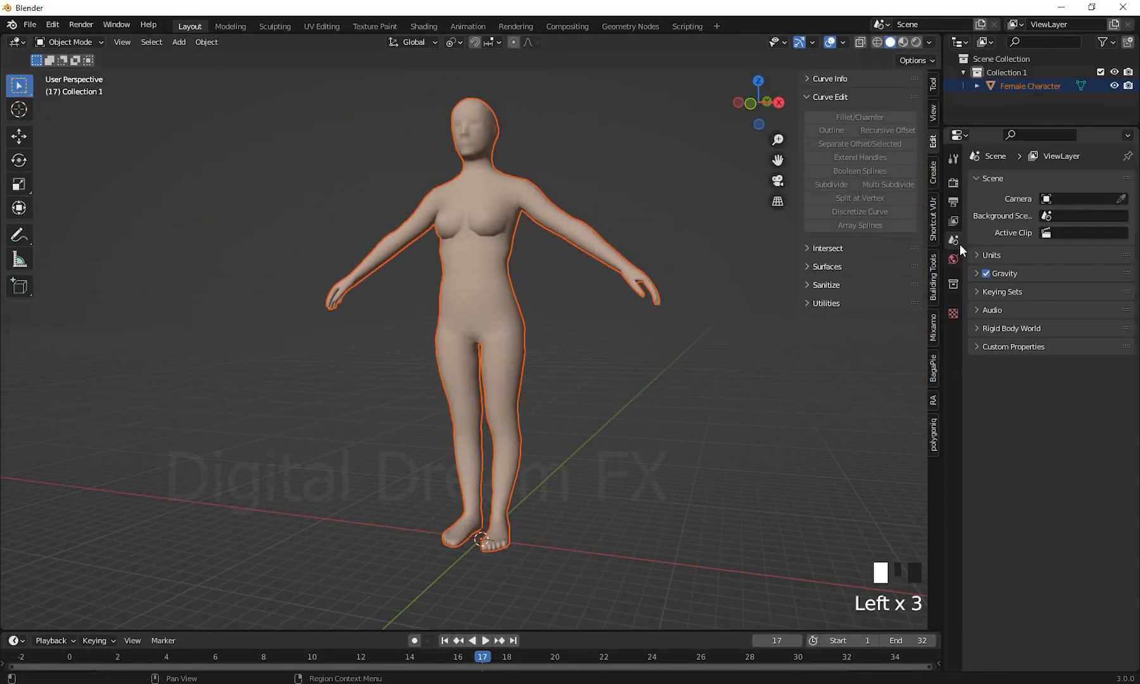
pyautogui.click(991, 256)
pyautogui.click(1084, 275)
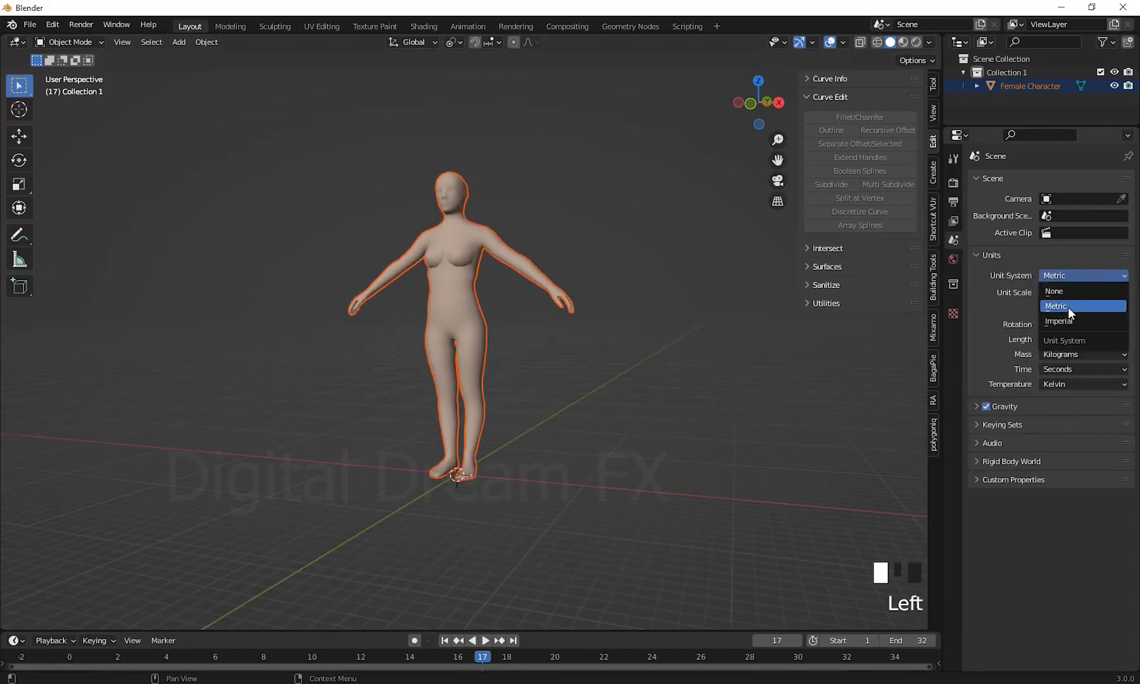
pyautogui.click(1067, 307)
# Step: Add a human metarig from the RigBox samples to the scene
pyautogui.keyDown('shift'); pyautogui.moveTo(761, 393); pyautogui.dragTo(761, 349, button='middle'); pyautogui.keyUp('shift')
pyautogui.scroll(-1, 760, 380)
pyautogui.click(933, 400)
pyautogui.keyDown('shift'); pyautogui.moveTo(768, 459); pyautogui.dragTo(777, 476, button='middle'); pyautogui.keyUp('shift')
pyautogui.click(860, 170)
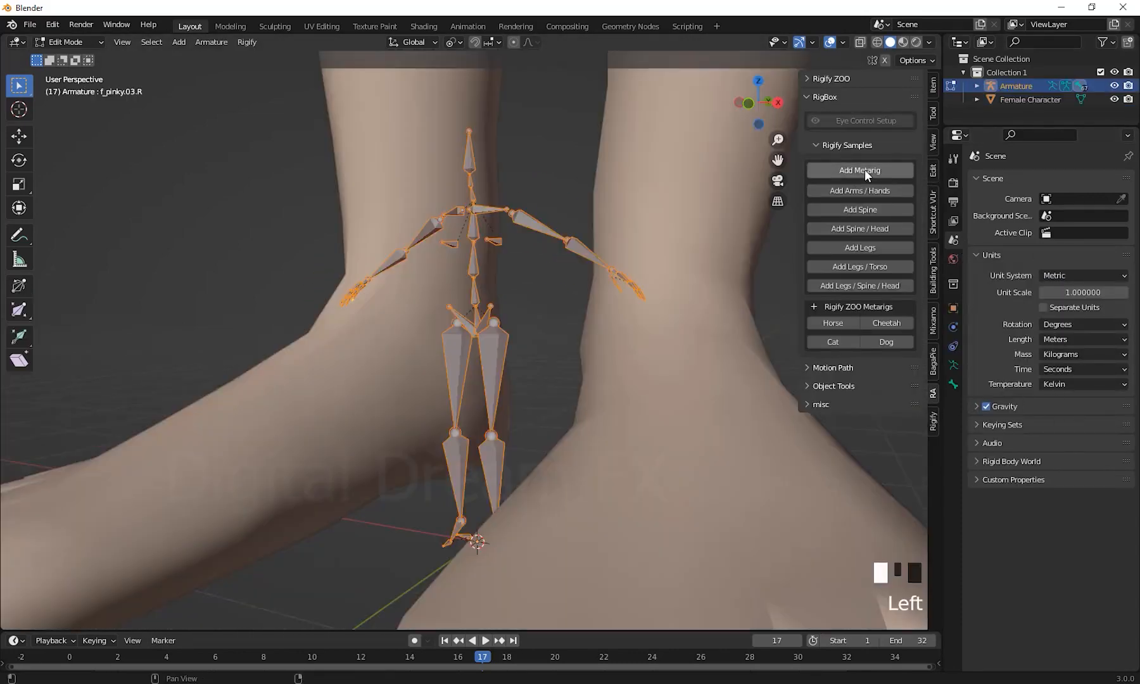
# Step: Try to scale the metarig up to match the female character's height
pyautogui.keyDown('shift'); pyautogui.moveTo(586, 406); pyautogui.dragTo(590, 483, button='middle'); pyautogui.keyUp('shift')
pyautogui.press('s')
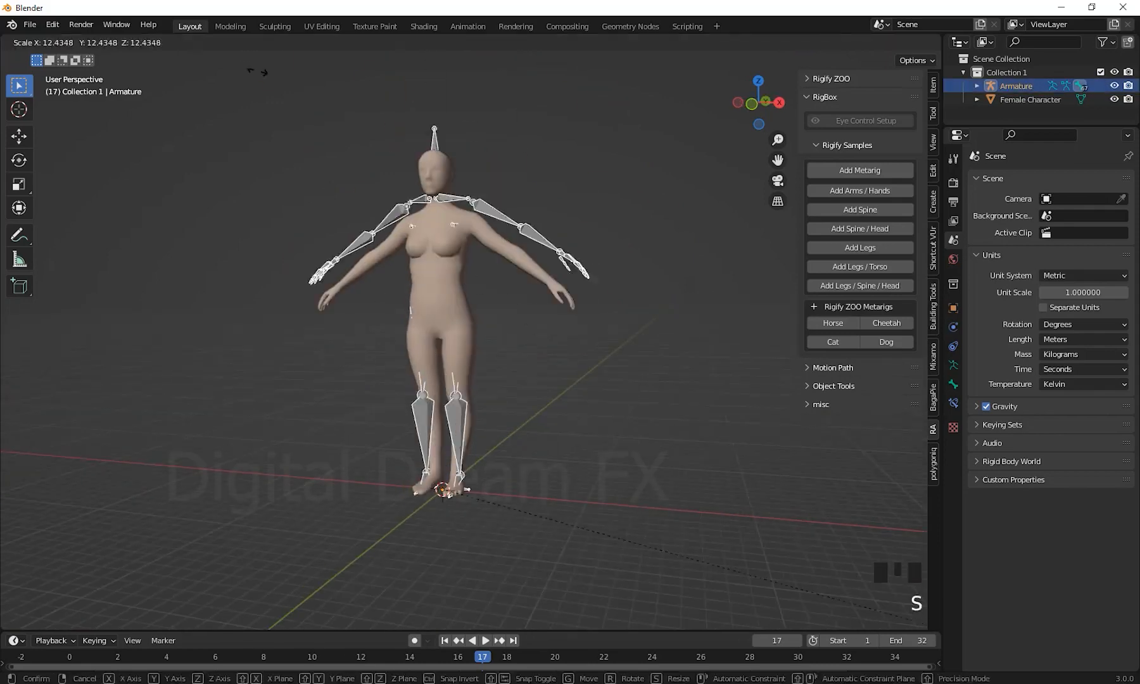
pyautogui.click(254, 70)
pyautogui.keyDown('shift'); pyautogui.moveTo(586, 399); pyautogui.dragTo(589, 428, button='middle'); pyautogui.keyUp('shift')
# Step: Scale the female character down to 0.088 on all axes to match the metarig's height
pyautogui.press('s')
pyautogui.click(560, 418)
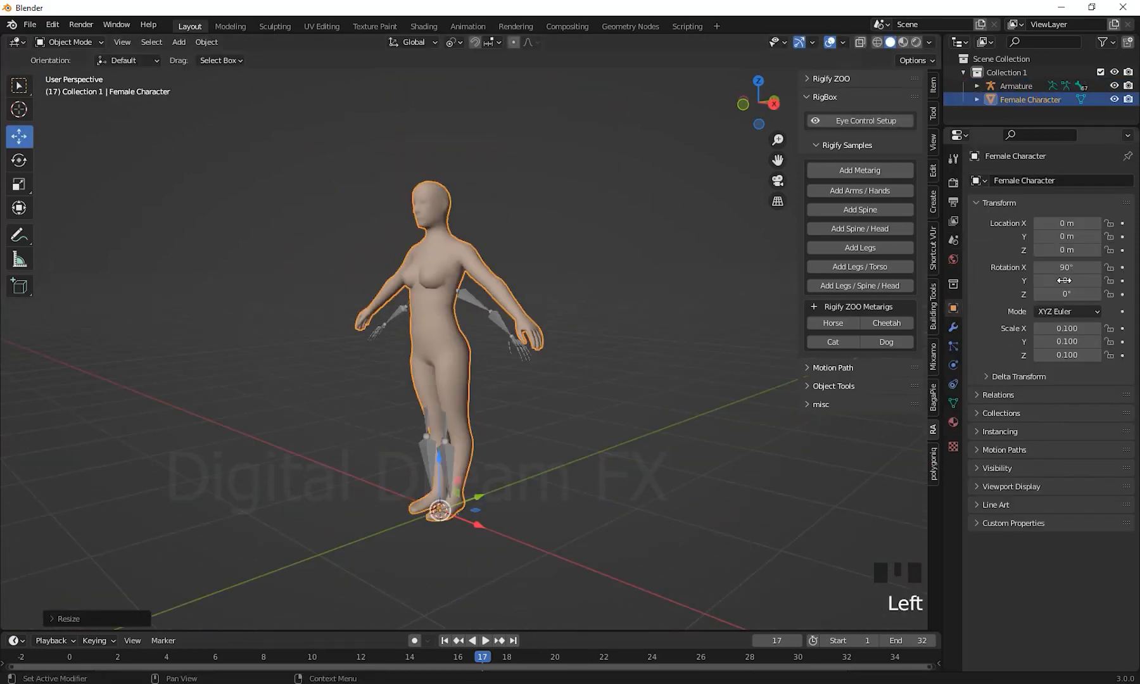
pyautogui.moveTo(462, 403); pyautogui.dragTo(611, 460, button='middle')
pyautogui.press('s')
pyautogui.click(624, 507)
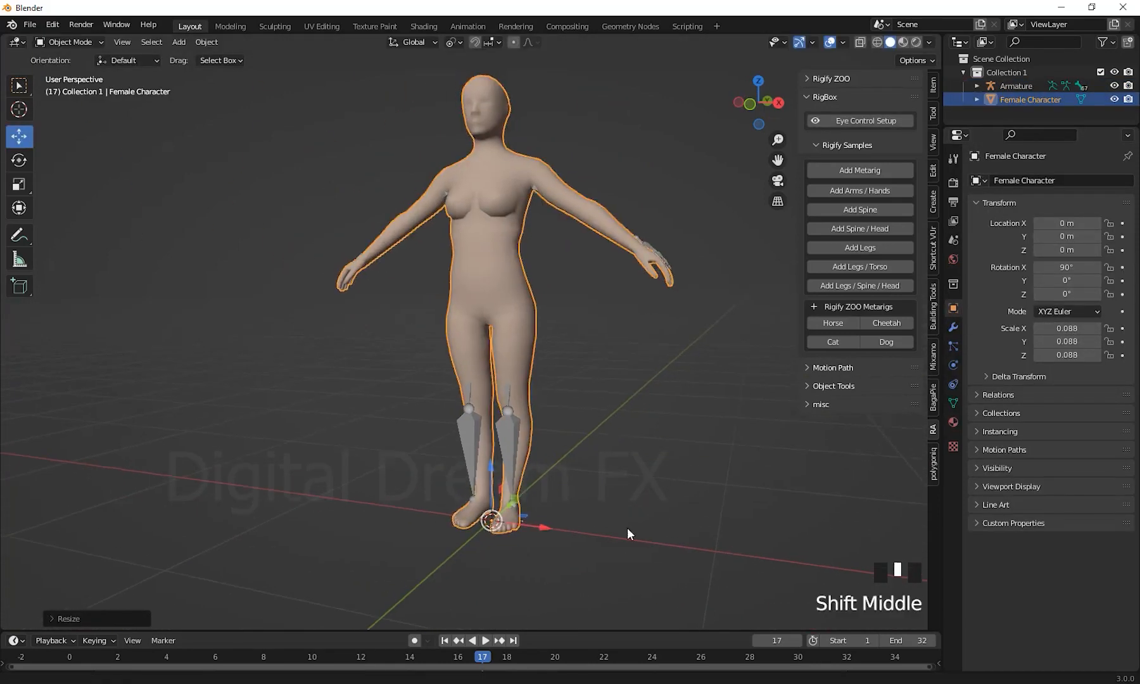
# Step: Select the armature and set its viewport display to In Front of the character mesh
pyautogui.moveTo(627, 532); pyautogui.dragTo(629, 387, button='middle')
pyautogui.click(517, 443)
pyautogui.moveTo(659, 456); pyautogui.dragTo(624, 459, button='middle')
pyautogui.keyDown('shift'); pyautogui.moveTo(624, 513); pyautogui.dragTo(609, 480, button='middle'); pyautogui.keyUp('shift')
pyautogui.scroll(1, 609, 480)
pyautogui.click(953, 365)
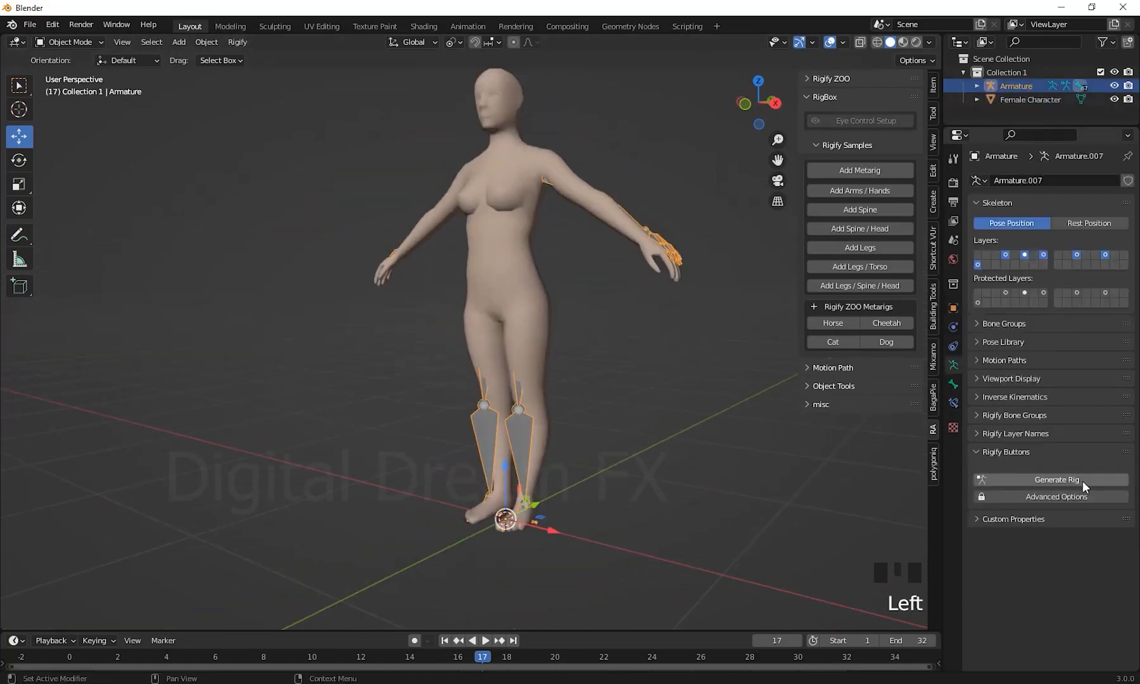
pyautogui.moveTo(637, 437); pyautogui.dragTo(586, 462, button='middle')
pyautogui.keyDown('shift'); pyautogui.moveTo(617, 532); pyautogui.dragTo(624, 483, button='middle'); pyautogui.keyUp('shift')
pyautogui.click(1013, 378)
pyautogui.click(1037, 461)
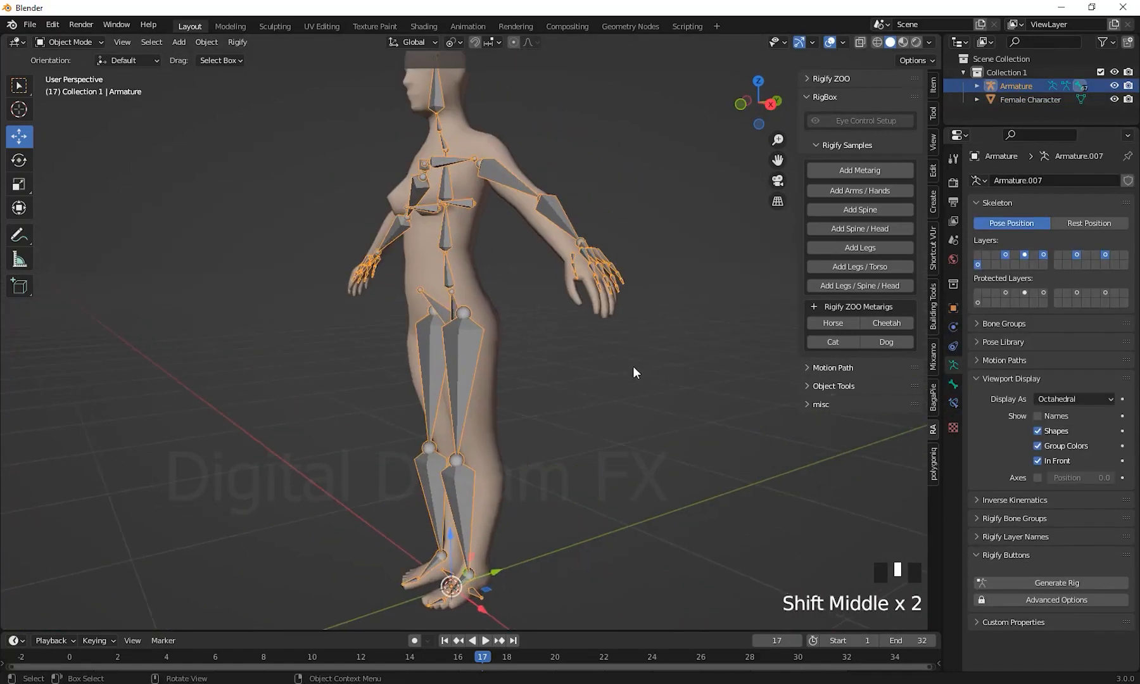
# Step: Hide the sidebar and switch the armature to Edit Mode
pyautogui.press('n')
pyautogui.click(70, 42)
pyautogui.click(68, 71)
pyautogui.click(533, 298)
pyautogui.moveTo(558, 380); pyautogui.dragTo(641, 451, button='middle')
pyautogui.moveTo(641, 451); pyautogui.dragTo(610, 405, button='middle')
pyautogui.keyDown('shift'); pyautogui.moveTo(609, 405); pyautogui.dragTo(593, 276, button='middle'); pyautogui.keyUp('shift')
# Step: Reposition the hip bone joint in front view to fit the character's pelvis
pyautogui.press('KP_1')
pyautogui.scroll(2, 583, 386)
pyautogui.keyDown('shift'); pyautogui.moveTo(583, 386); pyautogui.dragTo(586, 263, button='middle'); pyautogui.keyUp('shift')
pyautogui.scroll(-2, 586, 264)
pyautogui.press('g')
pyautogui.click(654, 363)
pyautogui.scroll(-2, 633, 342)
pyautogui.keyDown('shift'); pyautogui.moveTo(605, 320); pyautogui.dragTo(616, 260, button='middle'); pyautogui.keyUp('shift')
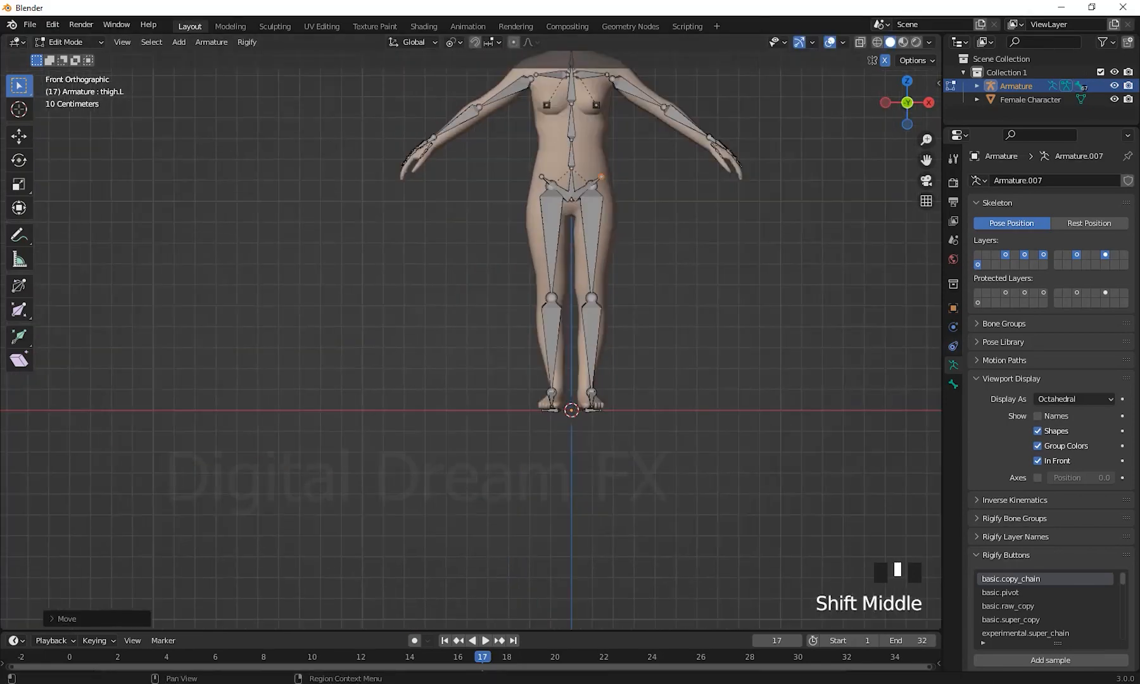
# Step: Rotate and move the left leg bones in front view to line up with the leg
pyautogui.scroll(2, 616, 260)
pyautogui.moveTo(583, 157); pyautogui.dragTo(728, 532)
pyautogui.keyDown('shift'); pyautogui.moveTo(768, 361); pyautogui.dragTo(738, 386, button='middle'); pyautogui.keyUp('shift')
pyautogui.press('r')
pyautogui.click(690, 437)
pyautogui.press('g')
pyautogui.click(657, 433)
# Step: Move the leg bones back in side view so they sit inside the leg
pyautogui.press('KP_3')
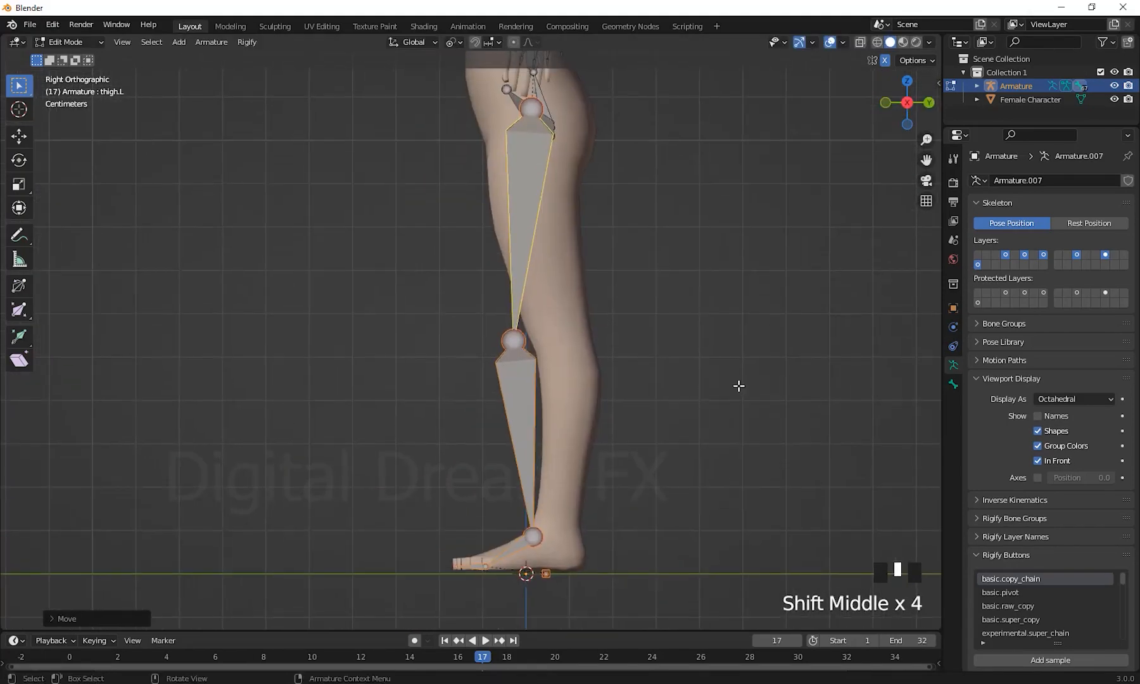
pyautogui.press('g')
pyautogui.moveTo(437, 396); pyautogui.dragTo(673, 461)
pyautogui.click(659, 414)
pyautogui.scroll(2, 687, 530)
pyautogui.keyDown('shift'); pyautogui.moveTo(687, 530); pyautogui.dragTo(786, 540, button='middle'); pyautogui.keyUp('shift')
pyautogui.scroll(-2, 728, 304)
# Step: Move the knee joint in side view to line up with the character's knee
pyautogui.keyDown('shift'); pyautogui.moveTo(728, 304); pyautogui.dragTo(692, 548, button='middle'); pyautogui.keyUp('shift')
pyautogui.moveTo(543, 377); pyautogui.dragTo(698, 439)
pyautogui.press('g')
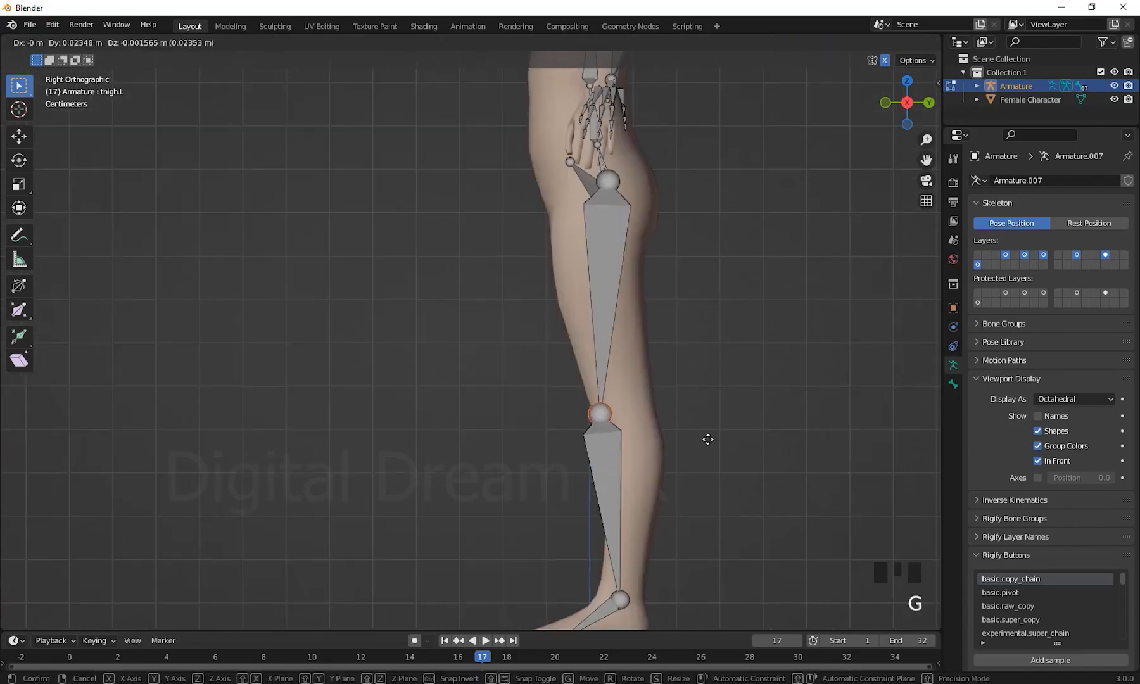
pyautogui.keyDown('shift'); pyautogui.moveTo(600, 163); pyautogui.dragTo(586, 449, button='middle'); pyautogui.keyUp('shift')
pyautogui.scroll(1, 586, 450)
# Step: Reposition the lower spine joints in side view to follow the torso
pyautogui.press('g')
pyautogui.scroll(1, 720, 381)
pyautogui.keyDown('shift'); pyautogui.moveTo(720, 380); pyautogui.dragTo(679, 328, button='middle'); pyautogui.keyUp('shift')
pyautogui.press('KP_3')
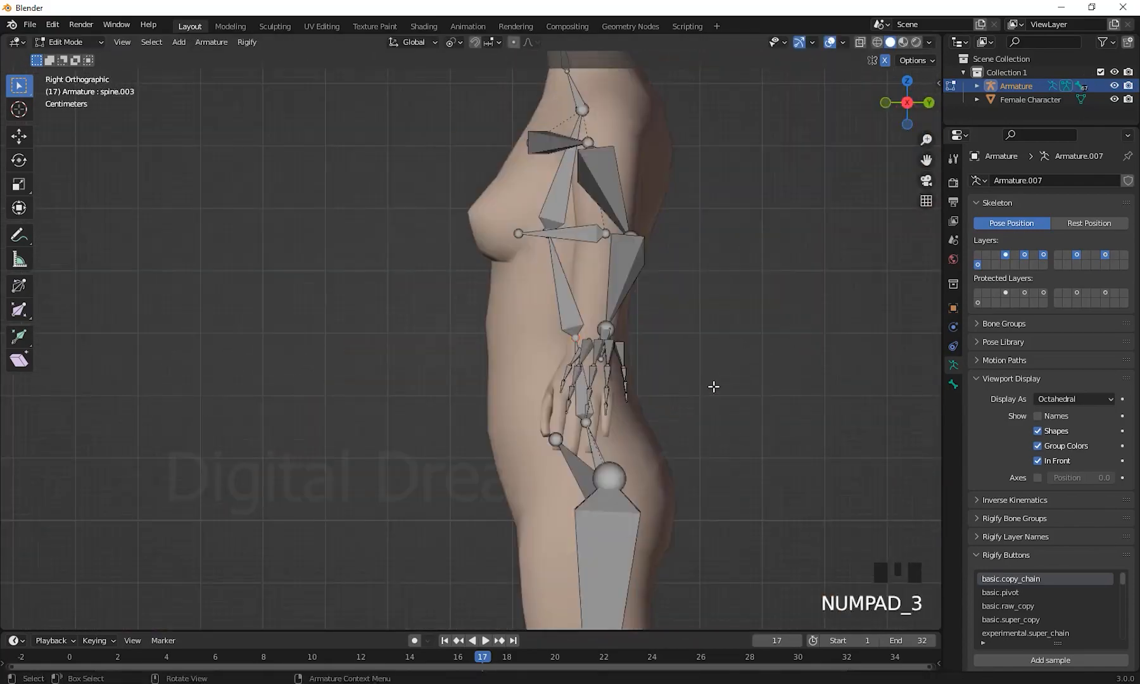
pyautogui.moveTo(564, 414); pyautogui.dragTo(703, 428)
pyautogui.press('g')
pyautogui.click(698, 423)
# Step: Move the left arm joints in top view so the bones follow the arm
pyautogui.press('KP_3')
pyautogui.moveTo(700, 366); pyautogui.dragTo(394, 374, button='middle')
pyautogui.press('KP_7')
pyautogui.press('g')
pyautogui.moveTo(506, 247); pyautogui.dragTo(684, 367)
pyautogui.press('g')
pyautogui.click(693, 351)
# Step: Adjust the left arm joint in front view to centre it within the arm
pyautogui.press('KP_1')
pyautogui.scroll(-2, 693, 351)
pyautogui.moveTo(494, 183); pyautogui.dragTo(592, 263)
pyautogui.press('g')
# Step: Rotate and move the left hand bones in front view to match the hand
pyautogui.moveTo(858, 402); pyautogui.dragTo(687, 234)
pyautogui.press('r')
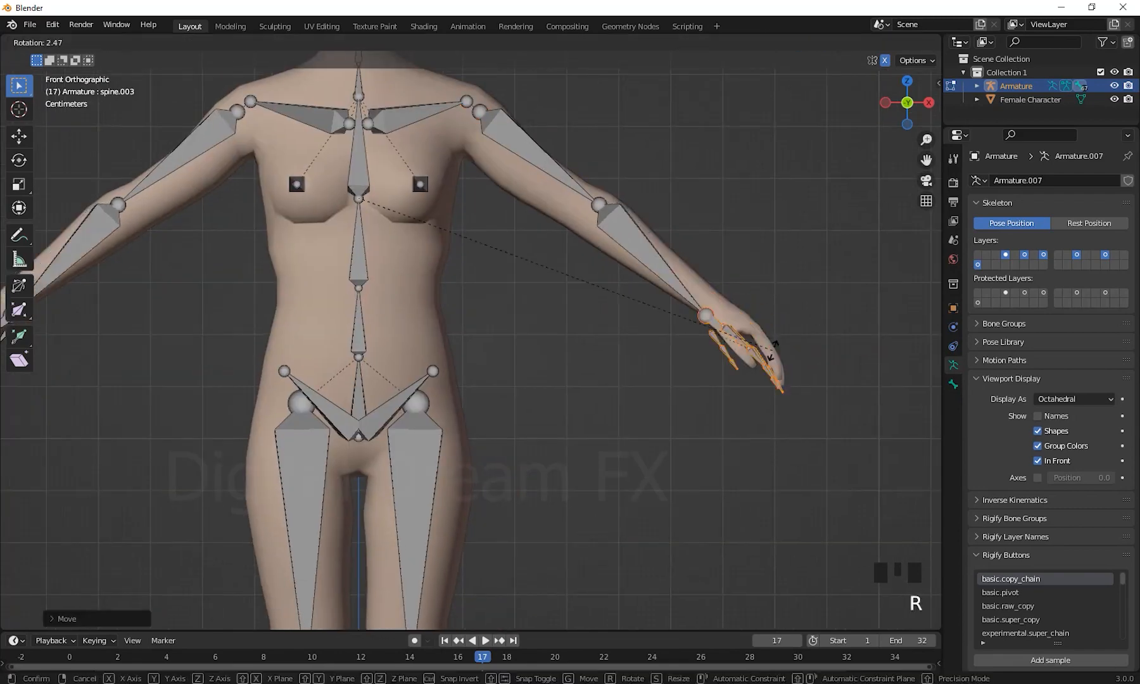
pyautogui.keyDown('shift'); pyautogui.moveTo(792, 262); pyautogui.dragTo(748, 326, button='middle'); pyautogui.keyUp('shift')
pyautogui.press('g')
pyautogui.click(764, 393)
# Step: Reposition the pelvis bones at the base of the spine in front view
pyautogui.keyDown('shift'); pyautogui.moveTo(506, 466); pyautogui.dragTo(652, 270, button='middle'); pyautogui.keyUp('shift')
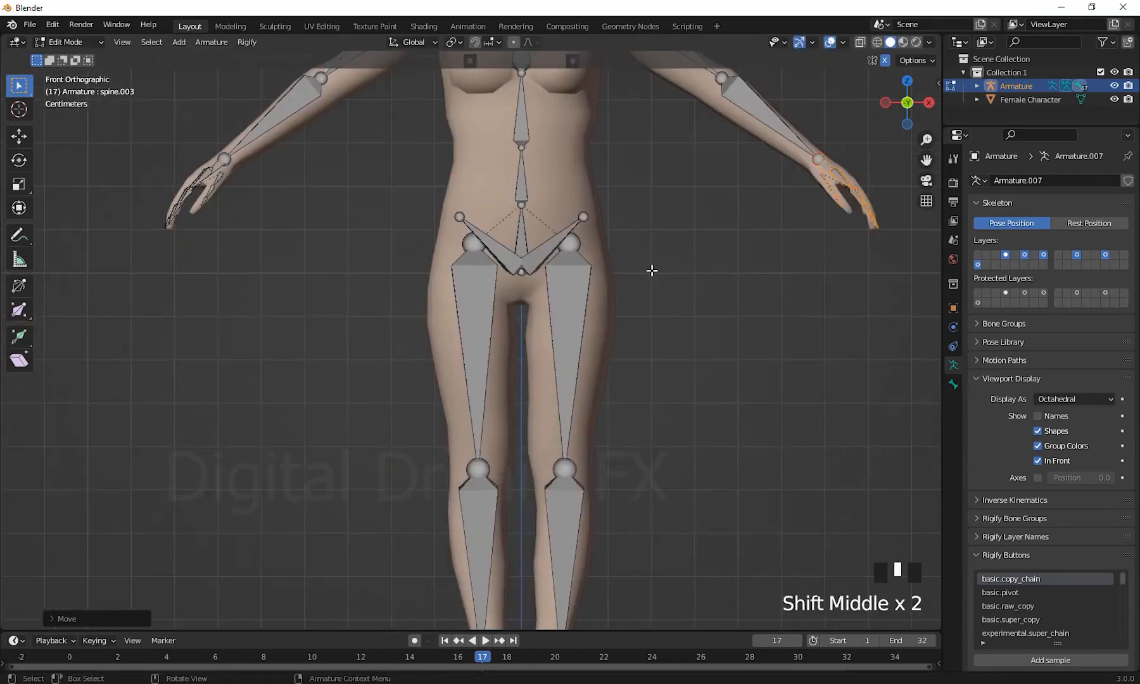
pyautogui.click(545, 268)
pyautogui.press('g')
pyautogui.click(761, 357)
# Step: Move the joint at the base of the neck to fit the character in side view
pyautogui.moveTo(697, 354); pyautogui.dragTo(639, 435, button='middle')
pyautogui.scroll(4, 662, 443)
pyautogui.click(481, 360)
pyautogui.press('g')
pyautogui.click(667, 407)
pyautogui.click(902, 110)
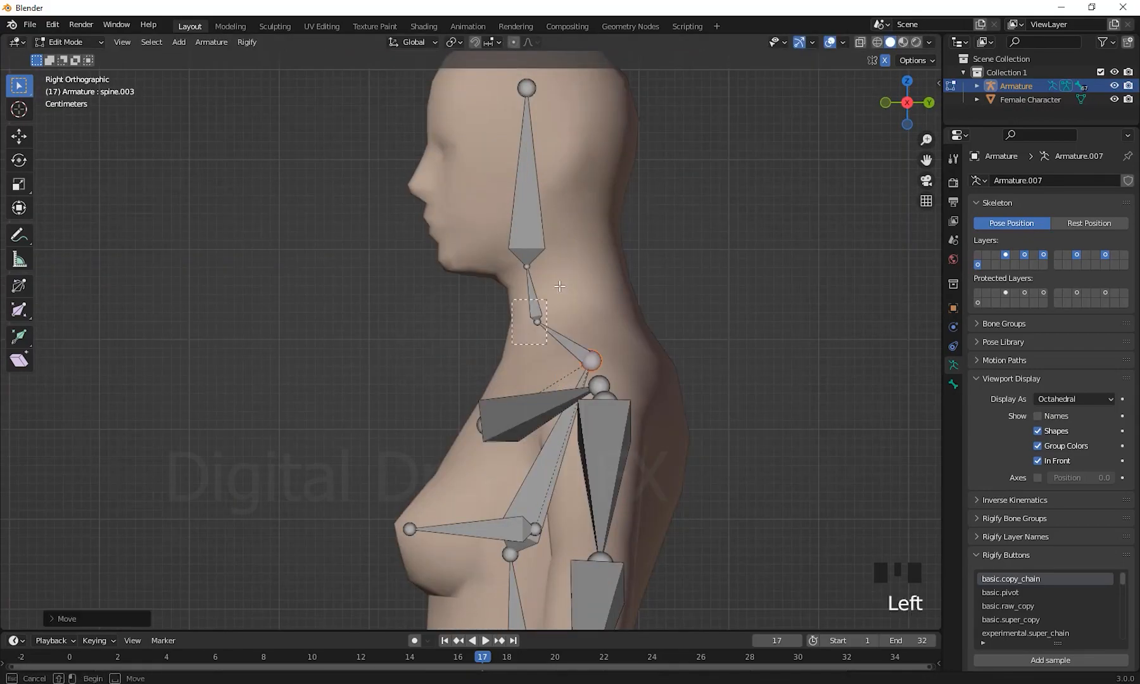
# Step: Move the left thumb's bones and joints to fit inside the thumb
pyautogui.scroll(-2, 697, 380)
pyautogui.moveTo(697, 380); pyautogui.dragTo(815, 481, button='middle')
pyautogui.scroll(6, 814, 481)
pyautogui.moveTo(627, 203); pyautogui.dragTo(707, 310)
pyautogui.moveTo(608, 468); pyautogui.dragTo(631, 473, button='middle')
pyautogui.moveTo(632, 474); pyautogui.dragTo(597, 435)
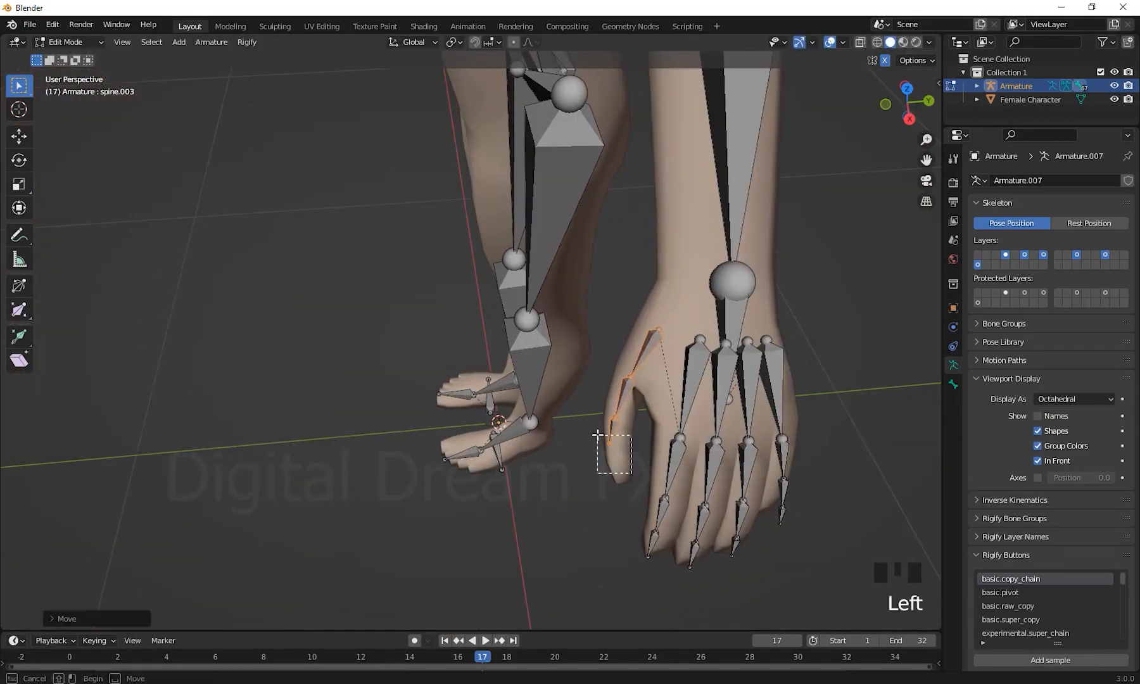
pyautogui.moveTo(597, 434); pyautogui.dragTo(823, 443, button='middle')
pyautogui.click(537, 221)
pyautogui.press('g')
pyautogui.click(537, 221)
# Step: Move the left index finger's joints to follow the finger
pyautogui.moveTo(696, 355); pyautogui.dragTo(665, 494, button='middle')
pyautogui.moveTo(544, 443); pyautogui.dragTo(599, 490)
pyautogui.press('g')
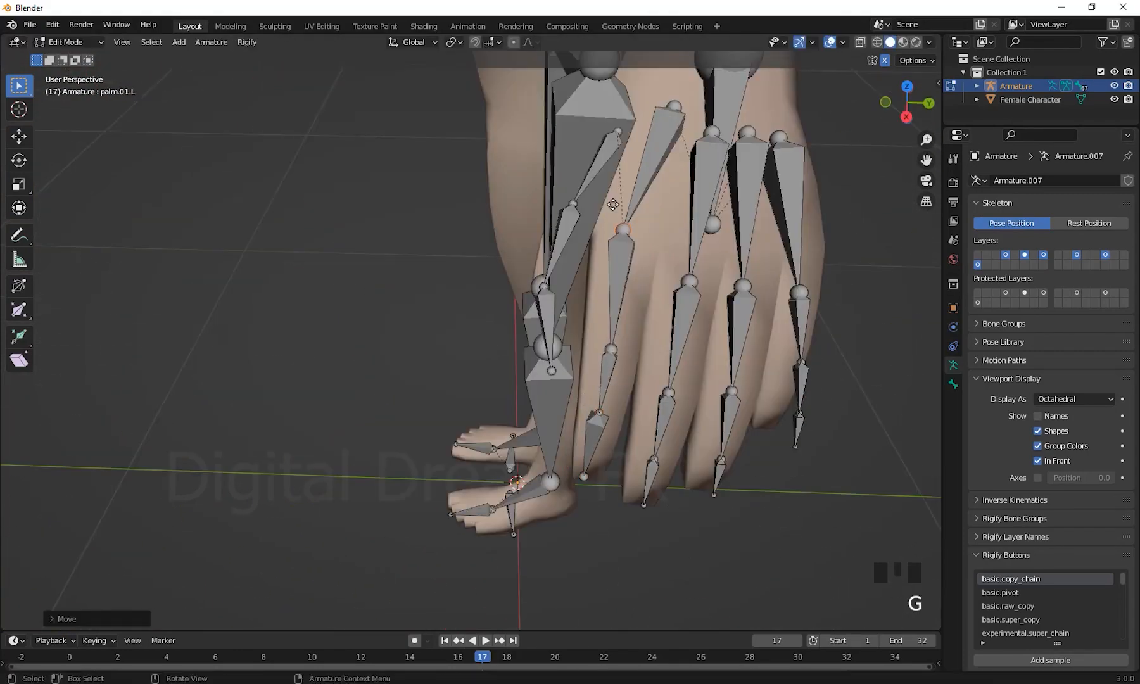
pyautogui.press('g')
pyautogui.moveTo(613, 204); pyautogui.dragTo(703, 487, button='middle')
pyautogui.click(718, 547)
pyautogui.press('g')
pyautogui.click(763, 428)
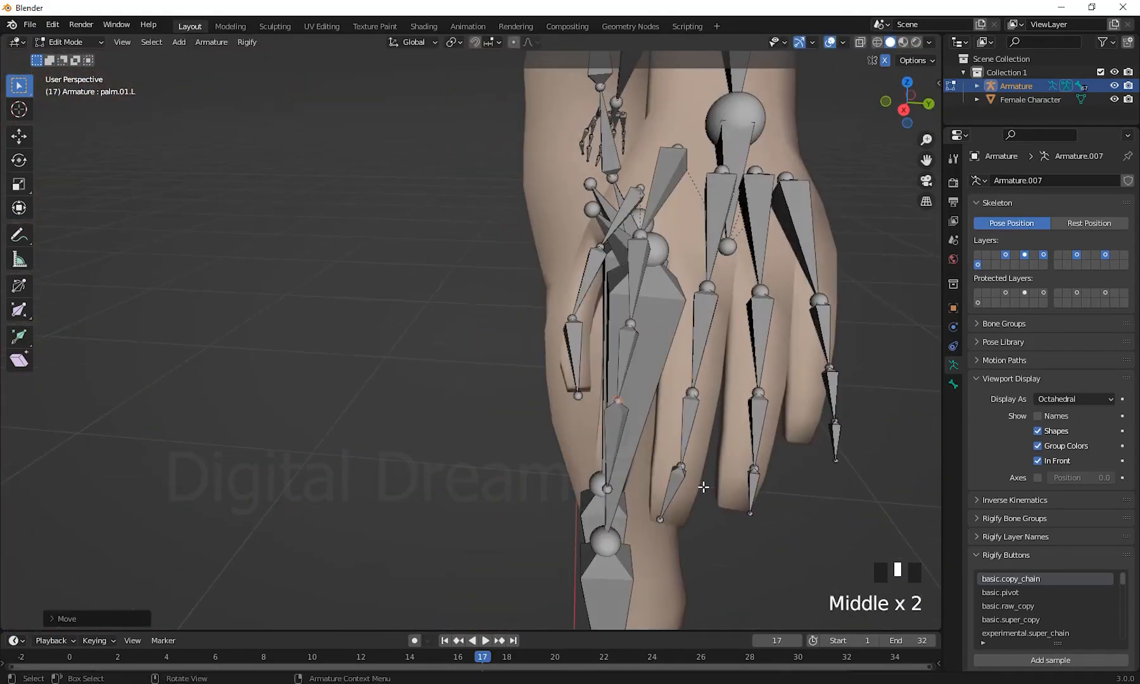
# Step: Move the left middle and ring finger joints into the corresponding fingers
pyautogui.press('g')
pyautogui.moveTo(702, 332); pyautogui.dragTo(735, 501, button='middle')
pyautogui.click(593, 425)
pyautogui.press('g')
pyautogui.click(754, 456)
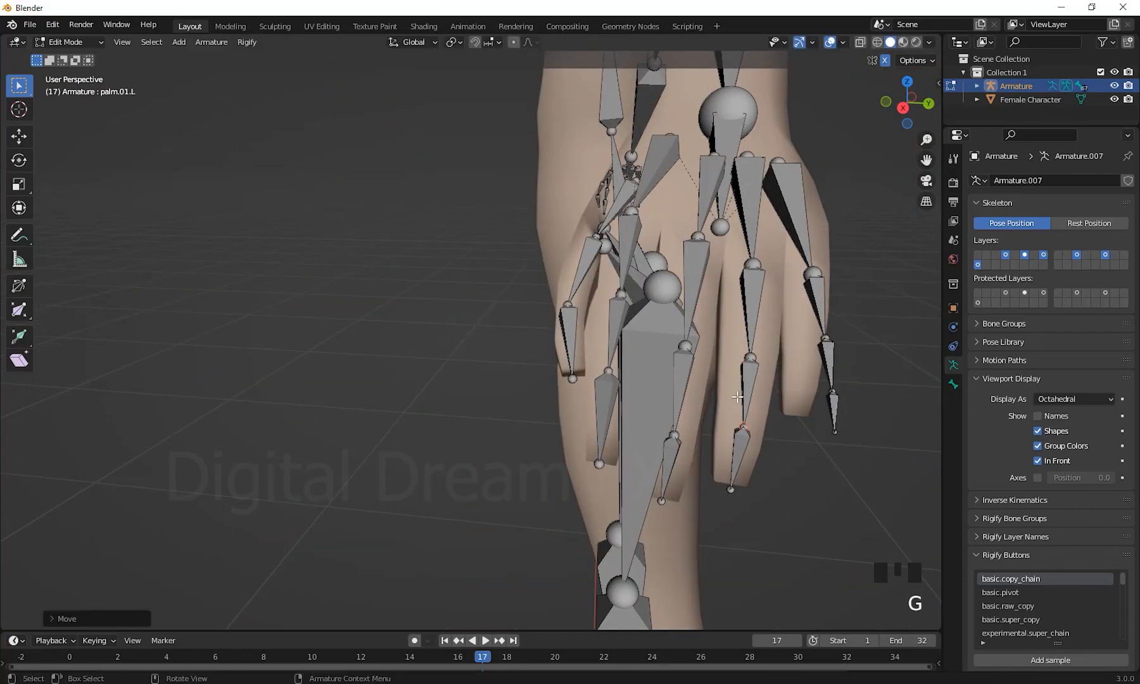
# Step: Rotate and move the left finger bones to match the fingers' curl from the side
pyautogui.press('r')
pyautogui.press('g')
pyautogui.click(862, 400)
pyautogui.moveTo(861, 399); pyautogui.dragTo(488, 392, button='middle')
pyautogui.press('r')
pyautogui.click(418, 406)
pyautogui.moveTo(418, 405); pyautogui.dragTo(356, 451, button='middle')
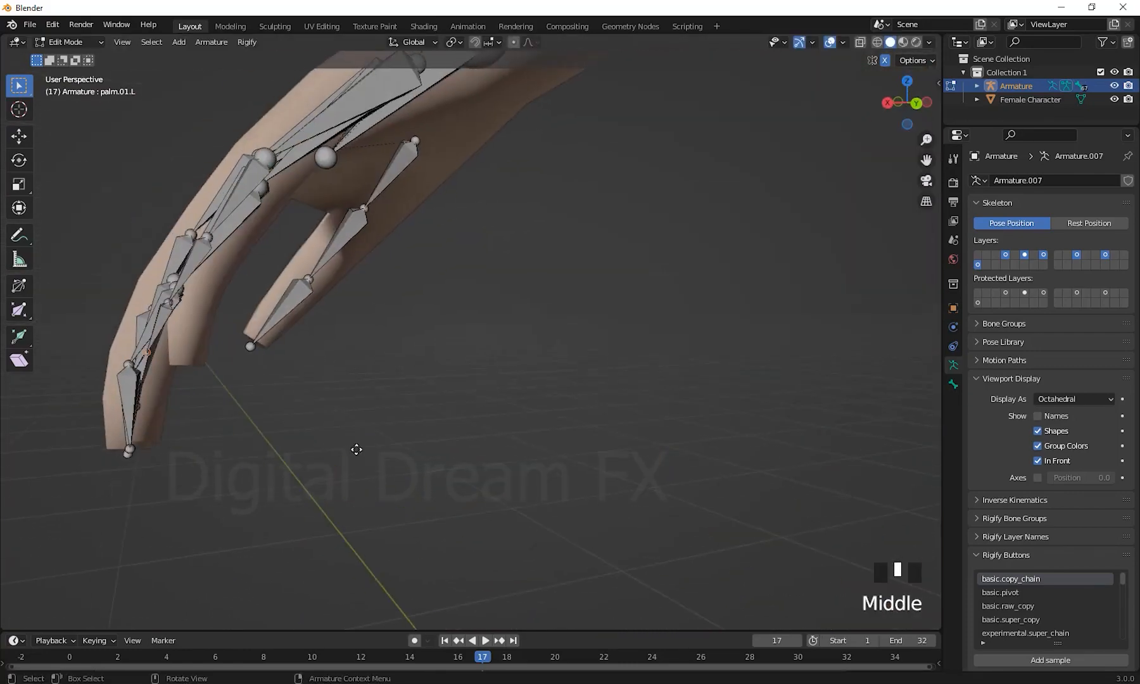
pyautogui.press('g')
# Step: Reposition the remaining finger joints of the left hand inside the mesh
pyautogui.moveTo(456, 447); pyautogui.dragTo(608, 354, button='middle')
pyautogui.click(307, 439)
pyautogui.click(565, 202)
pyautogui.press('g')
pyautogui.click(786, 440)
pyautogui.moveTo(565, 202); pyautogui.dragTo(640, 399, button='middle')
pyautogui.click(657, 276)
pyautogui.press('g')
pyautogui.click(718, 287)
# Step: Return the fitted armature to Object Mode and view the whole figure
pyautogui.scroll(-4, 717, 288)
pyautogui.scroll(-2, 697, 399)
pyautogui.press('Tab')
pyautogui.keyDown('shift'); pyautogui.moveTo(680, 297); pyautogui.dragTo(657, 328, button='middle'); pyautogui.keyUp('shift')
pyautogui.click(1053, 198)
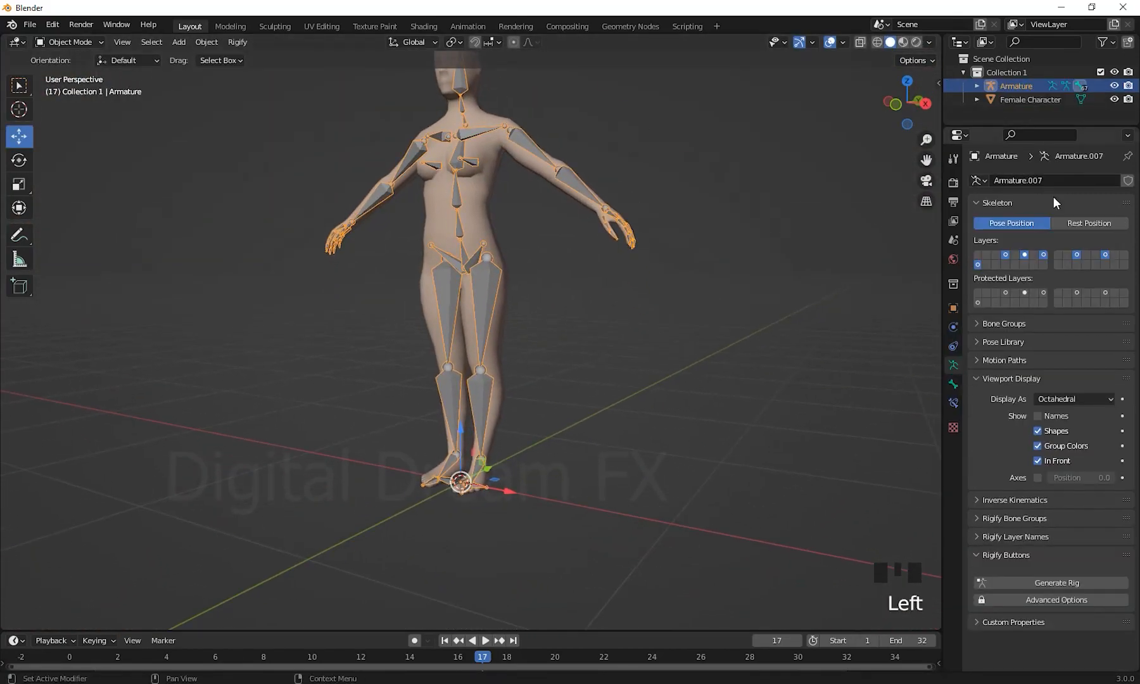
# Step: Save the project as Female 01.blend
pyautogui.keyDown('shift'); pyautogui.moveTo(634, 380); pyautogui.dragTo(605, 420, button='middle'); pyautogui.keyUp('shift')
pyautogui.click(204, 43)
pyautogui.scroll(-3, 665, 355)
pyautogui.moveTo(684, 355); pyautogui.dragTo(665, 361, button='middle')
pyautogui.keyDown('shift'); pyautogui.moveTo(665, 352); pyautogui.dragTo(685, 383, button='middle'); pyautogui.keyUp('shift')
pyautogui.scroll(1, 685, 382)
pyautogui.click(1080, 585)
pyautogui.click(30, 25)
pyautogui.click(51, 130)
pyautogui.click(399, 599)
pyautogui.write('Female 01')
pyautogui.click(851, 603)
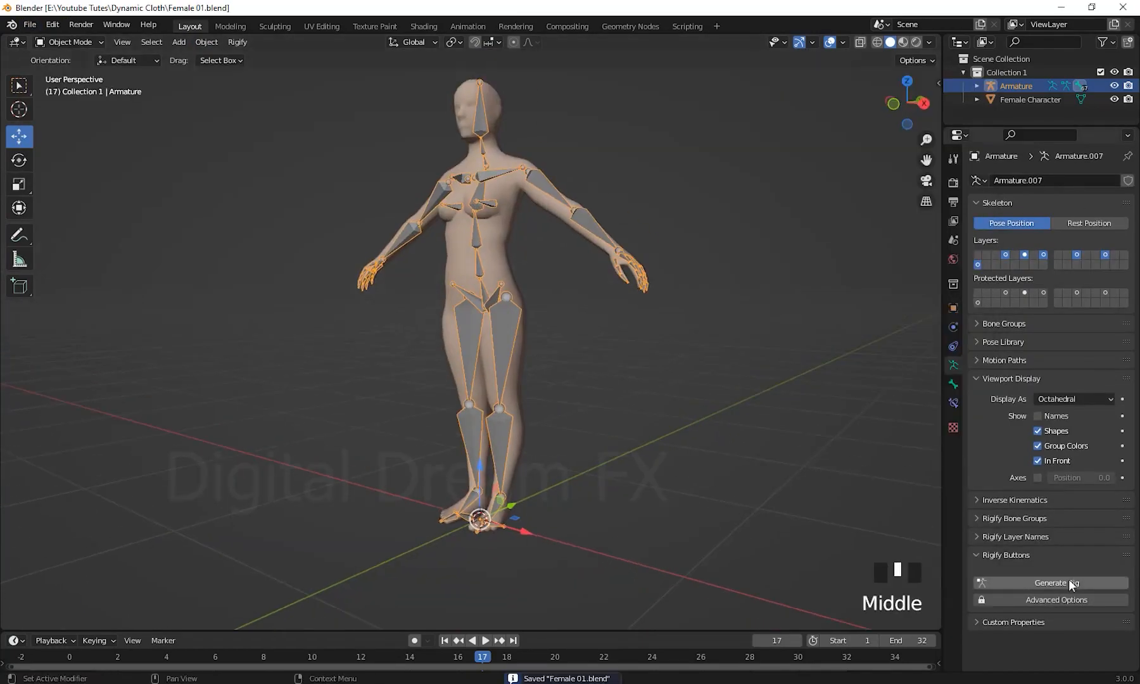
# Step: Generate the Rigify control rig from the fitted metarig and hide the original armature
pyautogui.click(1070, 583)
pyautogui.click(548, 395)
pyautogui.click(1115, 99)
# Step: Parent the female character mesh to the generated rig with automatic weights
pyautogui.keyDown('shift'); pyautogui.moveTo(564, 215); pyautogui.dragTo(580, 248, button='middle'); pyautogui.keyUp('shift')
pyautogui.click(537, 272)
pyautogui.keyDown('shift'); pyautogui.click(590, 297); pyautogui.keyUp('shift')
pyautogui.hotkey('ctrl', 'p')
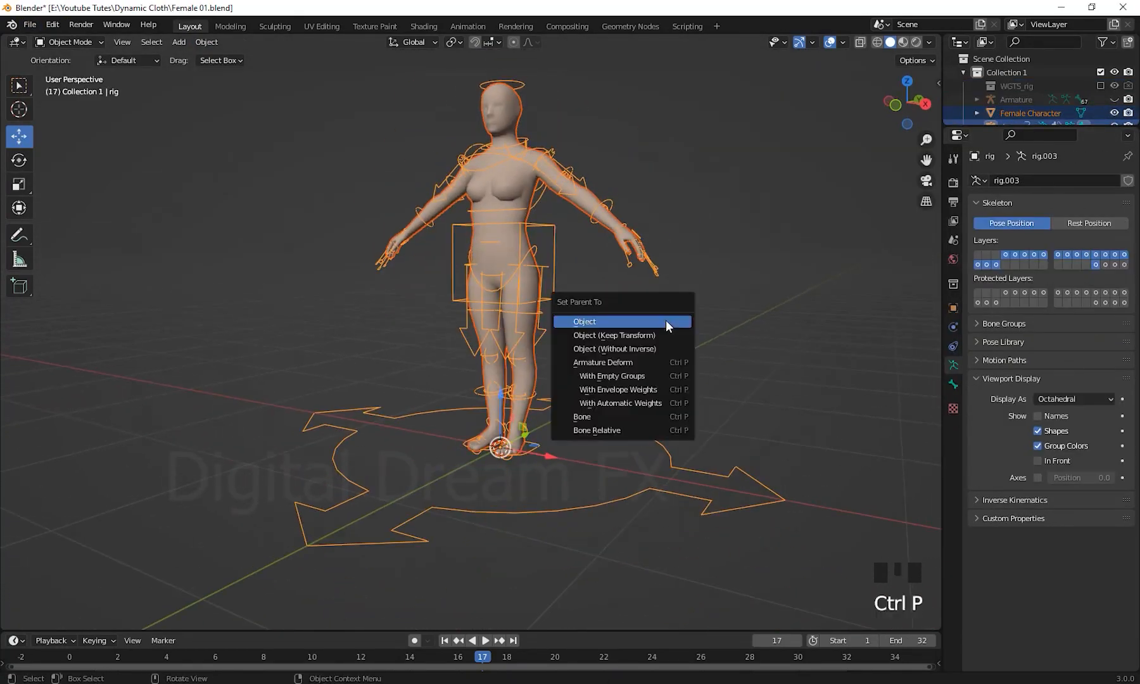
pyautogui.click(621, 403)
# Step: Switch the rig to Pose Mode and test how the mesh deforms by rotating the chest control
pyautogui.click(71, 43)
pyautogui.press('g')
pyautogui.click(552, 260)
pyautogui.press('r')
pyautogui.rightClick(716, 499)
pyautogui.moveTo(791, 355); pyautogui.dragTo(609, 342, button='middle')
pyautogui.press('r')
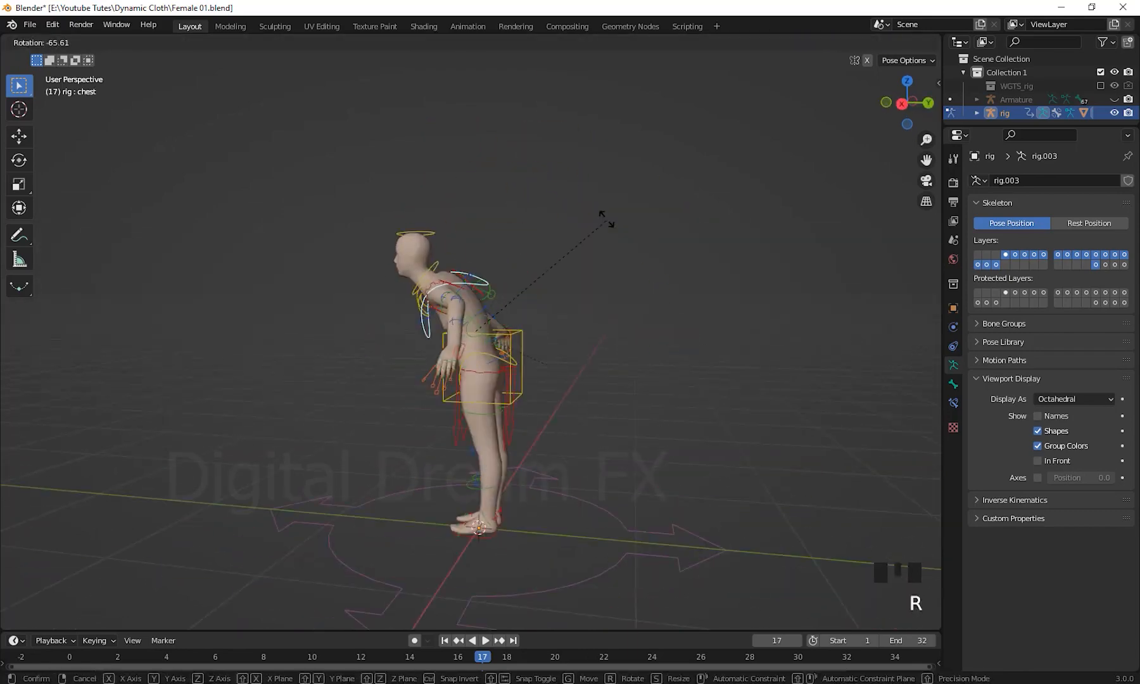
pyautogui.rightClick(605, 218)
# Step: Display the torso control's properties and rig layers, and hide the arm FK layers
pyautogui.moveTo(608, 285); pyautogui.dragTo(785, 298, button='middle')
pyautogui.click(574, 380)
pyautogui.press('n')
pyautogui.keyDown('shift'); pyautogui.moveTo(652, 459); pyautogui.dragTo(636, 369, button='middle'); pyautogui.keyUp('shift')
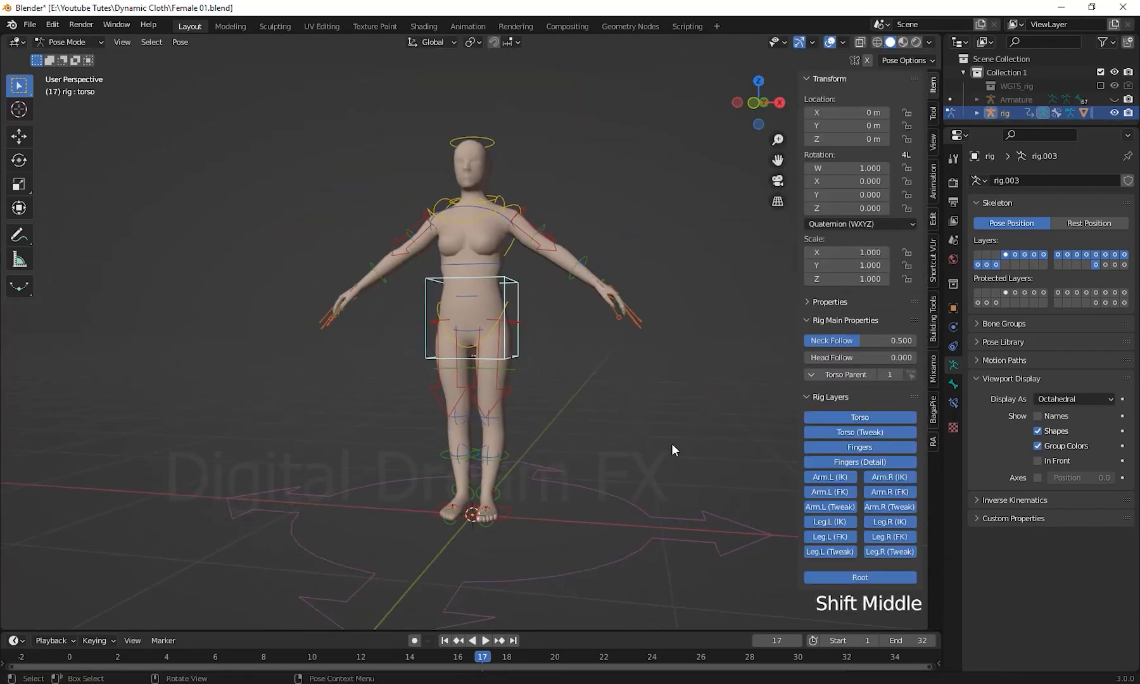
pyautogui.keyDown('shift'); pyautogui.moveTo(672, 445); pyautogui.dragTo(852, 499, button='middle'); pyautogui.keyUp('shift')
pyautogui.click(878, 494)
# Step: Try rotating the left hand IK control to test the arm's deformation
pyautogui.keyDown('shift'); pyautogui.moveTo(747, 323); pyautogui.dragTo(728, 418, button='middle'); pyautogui.keyUp('shift')
pyautogui.moveTo(748, 437); pyautogui.dragTo(703, 494)
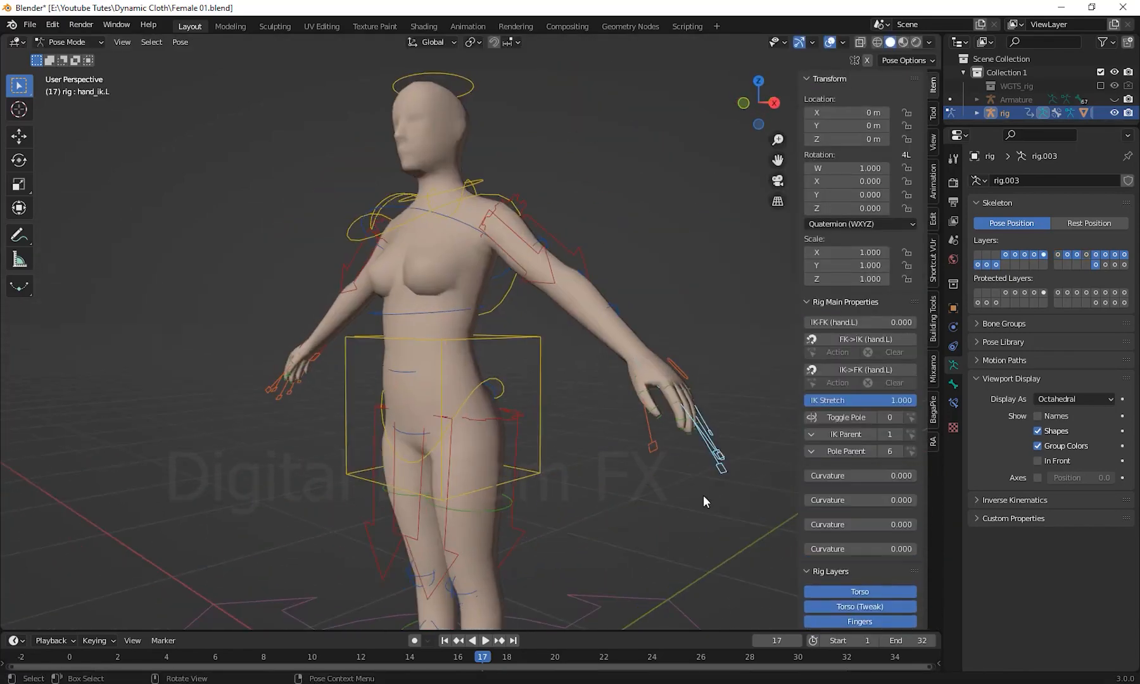
pyautogui.press('r')
pyautogui.rightClick(738, 473)
pyautogui.click(592, 324)
pyautogui.press('r')
pyautogui.rightClick(613, 502)
# Step: Hide the arm Tweak layers and the Root layer of the rig
pyautogui.scroll(-8, 575, 449)
pyautogui.moveTo(595, 285); pyautogui.dragTo(652, 361)
pyautogui.scroll(2, 602, 406)
pyautogui.scroll(-4, 878, 398)
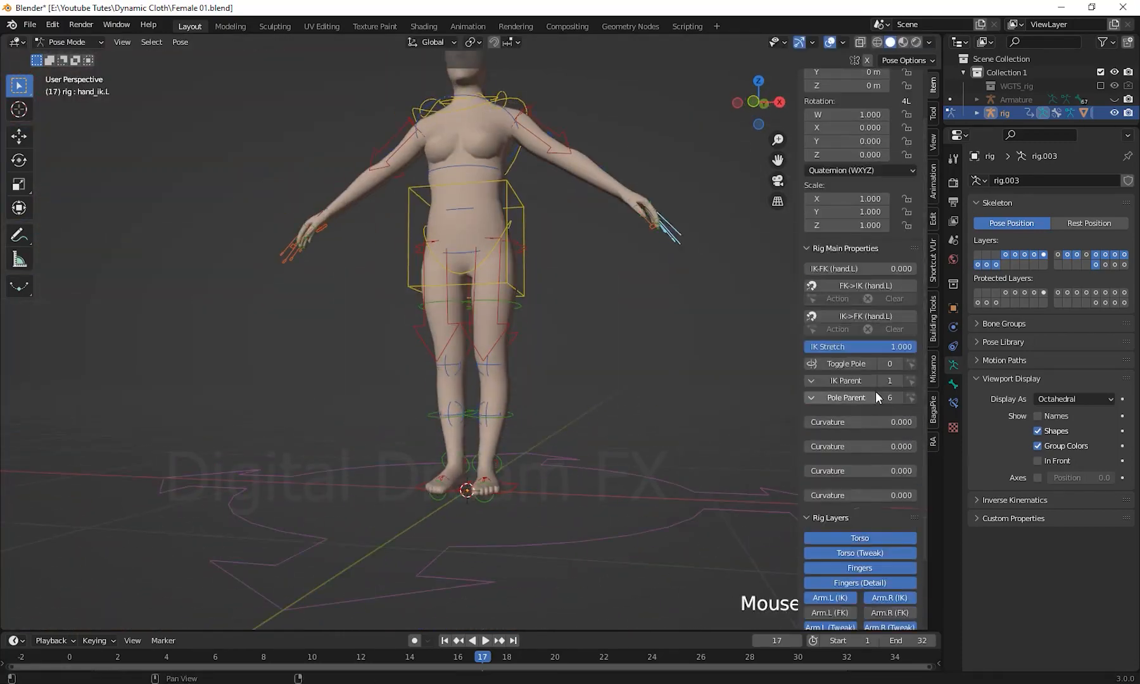
pyautogui.keyDown('shift'); pyautogui.moveTo(710, 412); pyautogui.dragTo(682, 443, button='middle'); pyautogui.keyUp('shift')
pyautogui.click(472, 280)
pyautogui.moveTo(659, 272); pyautogui.dragTo(646, 332, button='middle')
pyautogui.click(830, 537)
pyautogui.click(859, 321)
pyautogui.keyDown('shift'); pyautogui.moveTo(656, 402); pyautogui.dragTo(665, 461, button='middle'); pyautogui.keyUp('shift')
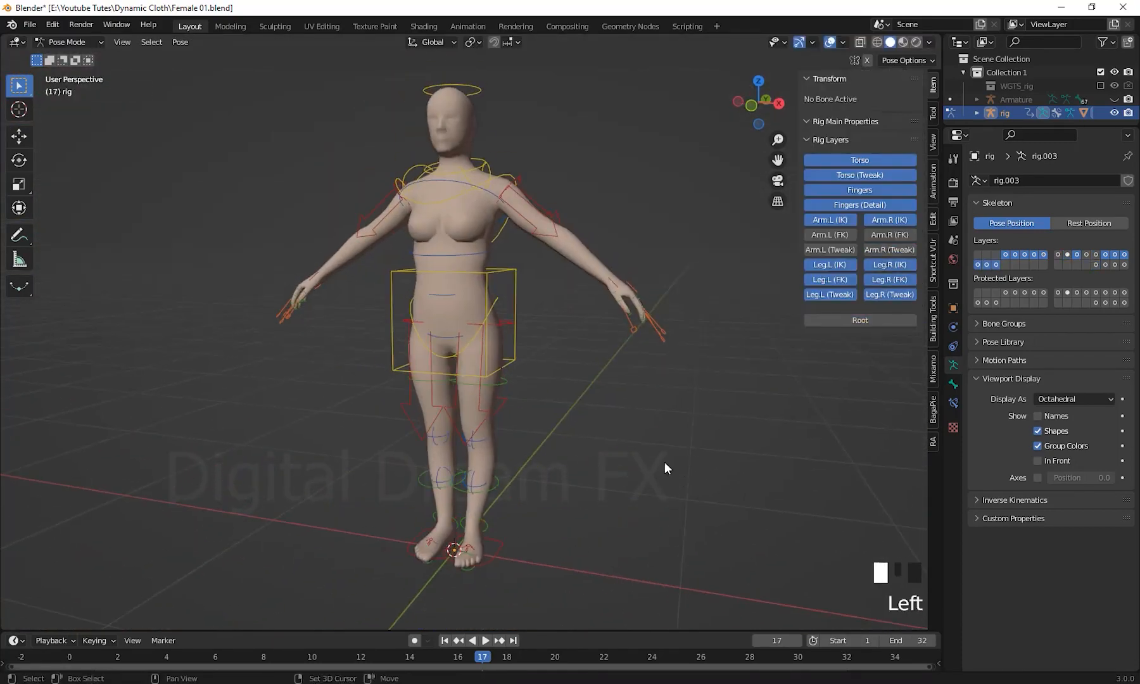
# Step: Hide the leg FK and Tweak layers and the Fingers and Fingers (Detail) layers
pyautogui.click(831, 295)
pyautogui.click(831, 279)
pyautogui.moveTo(657, 403); pyautogui.dragTo(736, 395, button='middle')
pyautogui.scroll(-1, 736, 395)
pyautogui.click(860, 190)
pyautogui.keyDown('shift'); pyautogui.moveTo(697, 354); pyautogui.dragTo(703, 374, button='middle'); pyautogui.keyUp('shift')
pyautogui.scroll(4, 633, 272)
# Step: Hide the Torso (Tweak) layer and keep the main Torso and arm IK layers shown
pyautogui.click(517, 218)
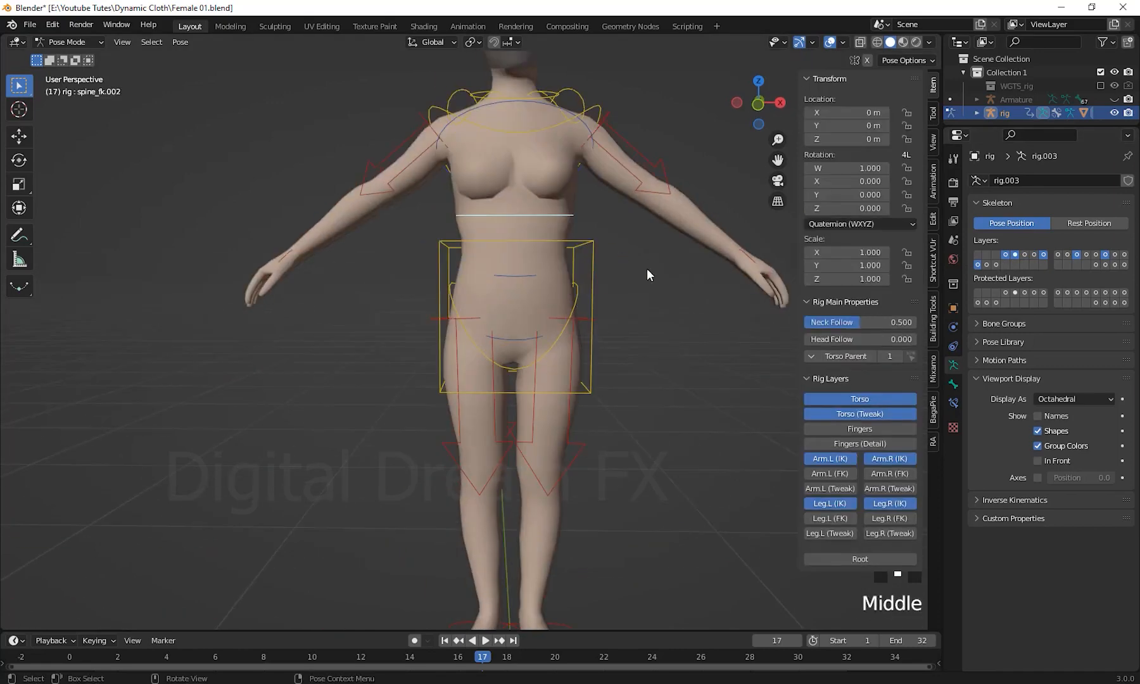
pyautogui.keyDown('shift'); pyautogui.moveTo(646, 269); pyautogui.dragTo(650, 333, button='middle'); pyautogui.keyUp('shift')
pyautogui.click(859, 401)
pyautogui.click(859, 417)
pyautogui.click(830, 220)
pyautogui.click(849, 161)
pyautogui.moveTo(557, 240); pyautogui.dragTo(448, 237, button='middle')
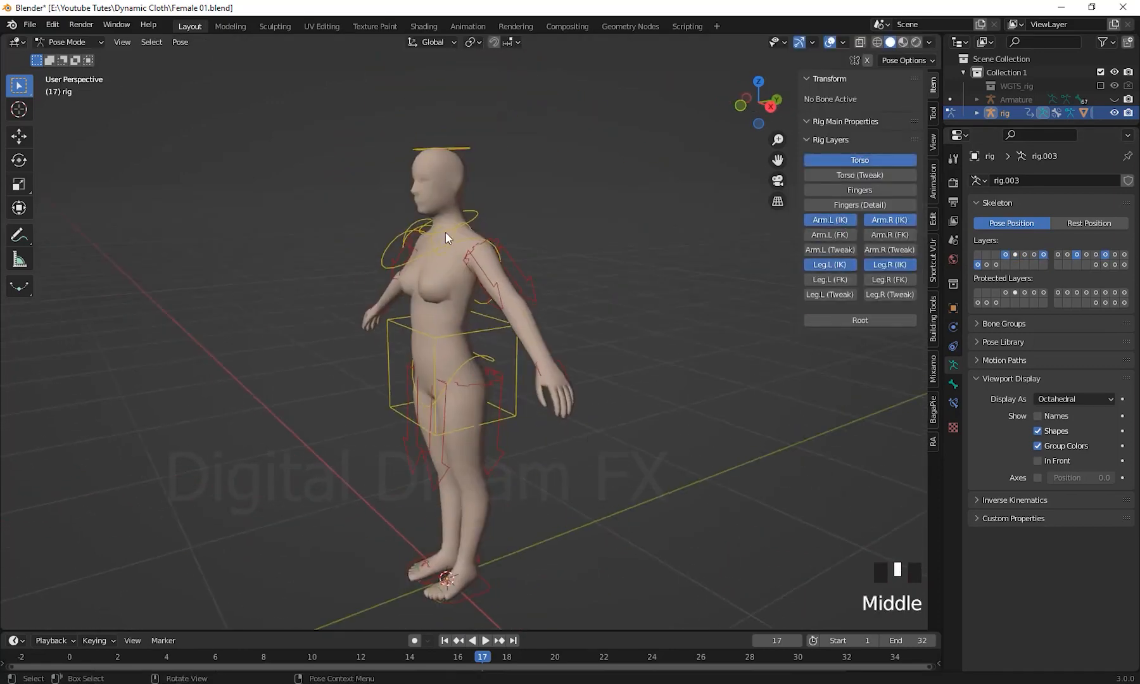
# Step: Select the torso control and show the rig's Root layer
pyautogui.click(512, 339)
pyautogui.scroll(-2, 557, 367)
pyautogui.keyDown('shift'); pyautogui.moveTo(564, 412); pyautogui.dragTo(565, 317, button='middle'); pyautogui.keyUp('shift')
pyautogui.click(891, 579)
pyautogui.moveTo(735, 467); pyautogui.dragTo(680, 467, button='middle')
pyautogui.keyDown('shift'); pyautogui.moveTo(640, 441); pyautogui.dragTo(632, 409, button='middle'); pyautogui.keyUp('shift')
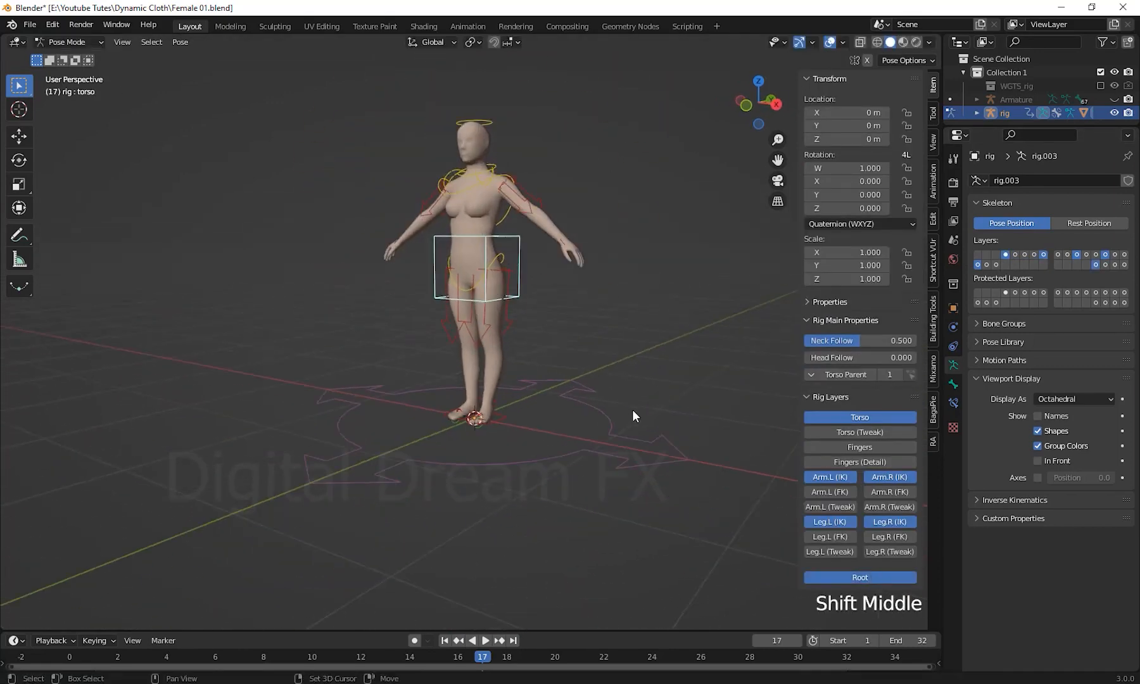
# Step: Apply the 32-frame Multi-Limb Magic walk cycle to the rig and preview it with an enlarged timeline
pyautogui.click(933, 441)
pyautogui.keyDown('shift'); pyautogui.moveTo(718, 474); pyautogui.dragTo(738, 495, button='middle'); pyautogui.keyUp('shift')
pyautogui.click(842, 97)
pyautogui.moveTo(629, 631); pyautogui.dragTo(628, 546)
pyautogui.click(893, 133)
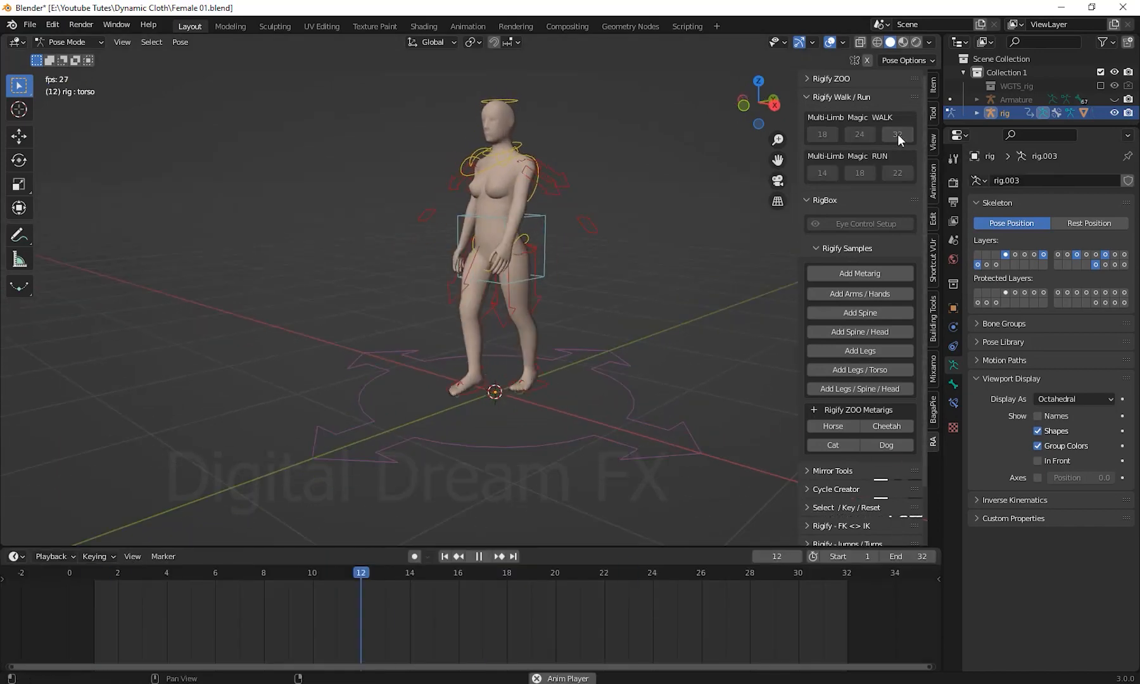
pyautogui.click(484, 558)
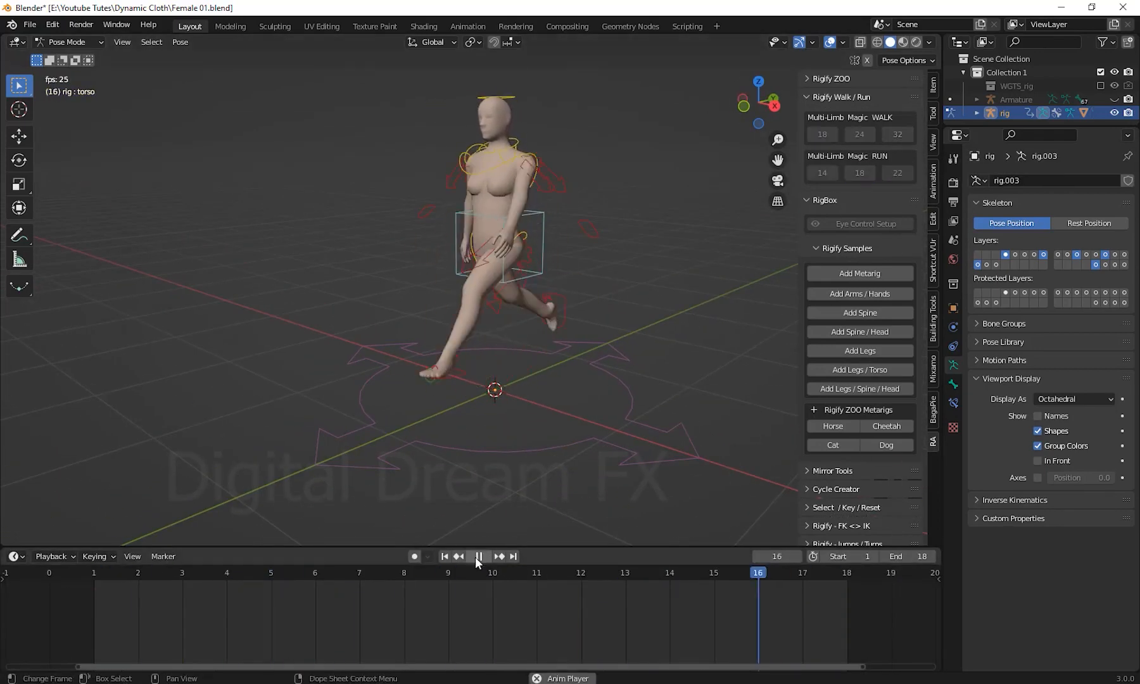
# Step: Stop the 18-frame run preview at the first frame and box select the keyframes across the timeline
pyautogui.click(480, 558)
pyautogui.click(444, 557)
pyautogui.moveTo(666, 311); pyautogui.dragTo(605, 296, button='middle')
pyautogui.scroll(-3, 570, 380)
pyautogui.click(609, 294)
pyautogui.moveTo(36, 648); pyautogui.dragTo(906, 585)
pyautogui.scroll(-3, 766, 601)
# Step: Play back the 24-frame walk cycle, inspect the motion and return to the first frame
pyautogui.click(534, 253)
pyautogui.click(485, 556)
pyautogui.moveTo(570, 418); pyautogui.dragTo(611, 427, button='middle')
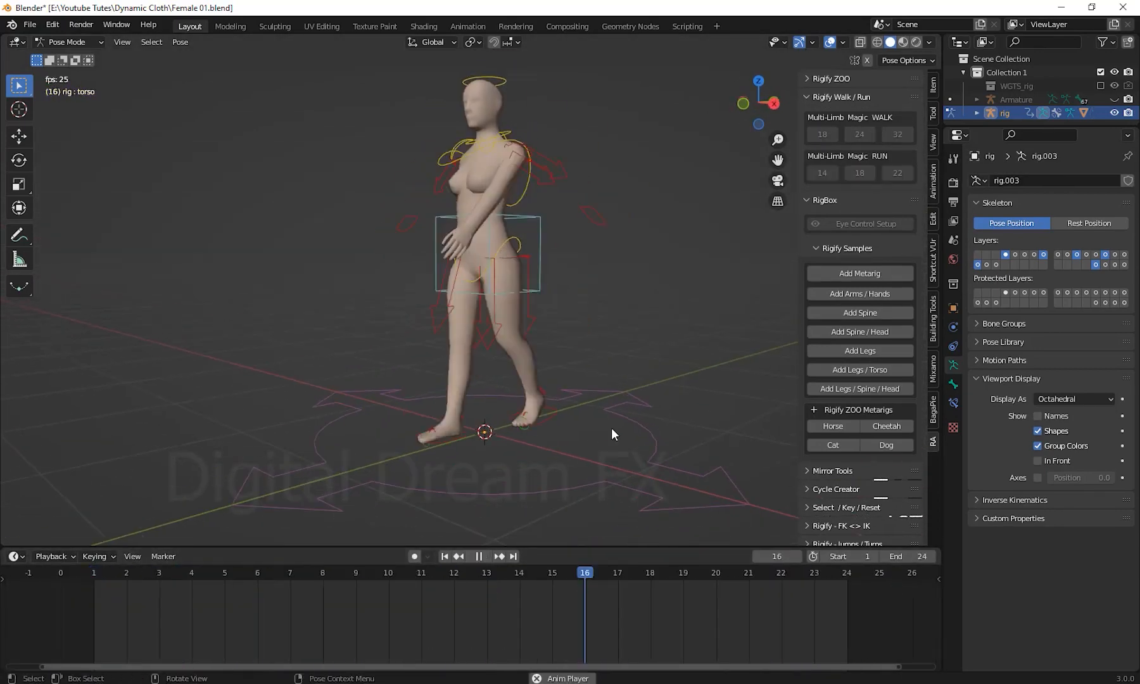
pyautogui.click(406, 393)
pyautogui.click(444, 556)
# Step: Delete the keyframes of all rig controls and clear the controls' rotation and location
pyautogui.keyDown('shift'); pyautogui.moveTo(278, 121); pyautogui.dragTo(305, 89, button='middle'); pyautogui.keyUp('shift')
pyautogui.press('a')
pyautogui.rightClick(102, 624)
pyautogui.click(105, 626)
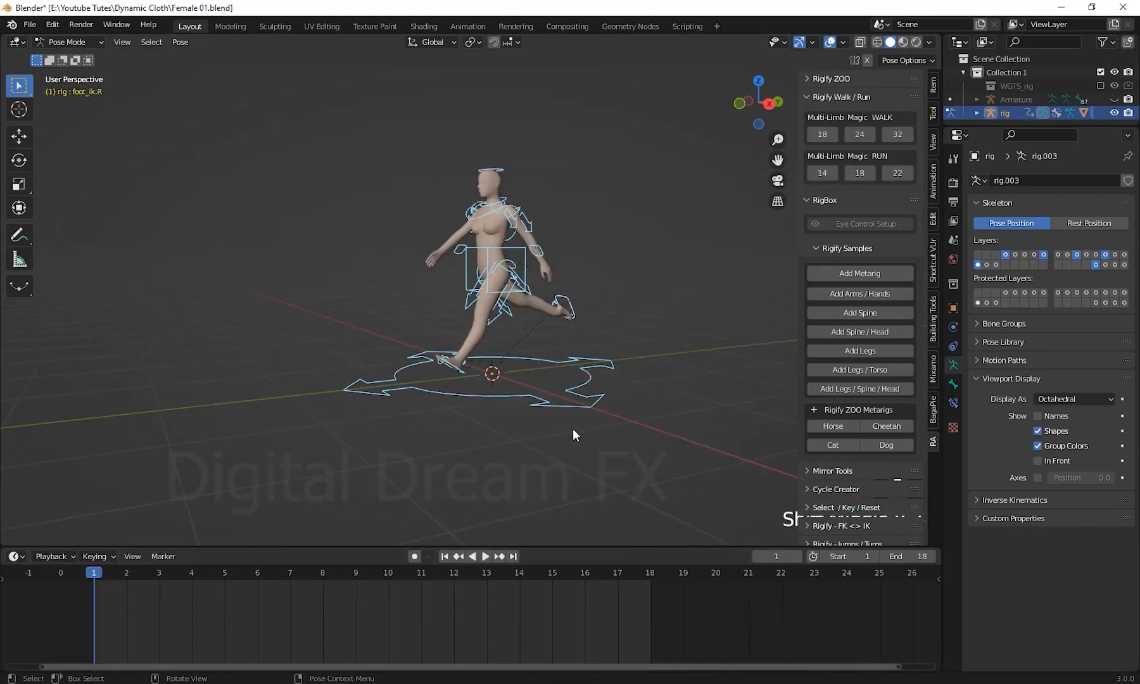
pyautogui.hotkey('alt', 'r')
pyautogui.hotkey('alt', 'g')
# Step: Show the FK layers of both arms in the rig layers
pyautogui.scroll(3, 555, 410)
pyautogui.click(491, 209)
pyautogui.hotkey('alt', 'e')
pyautogui.keyDown('shift'); pyautogui.moveTo(584, 278); pyautogui.dragTo(574, 241, button='middle'); pyautogui.keyUp('shift')
pyautogui.click(934, 85)
pyautogui.click(827, 447)
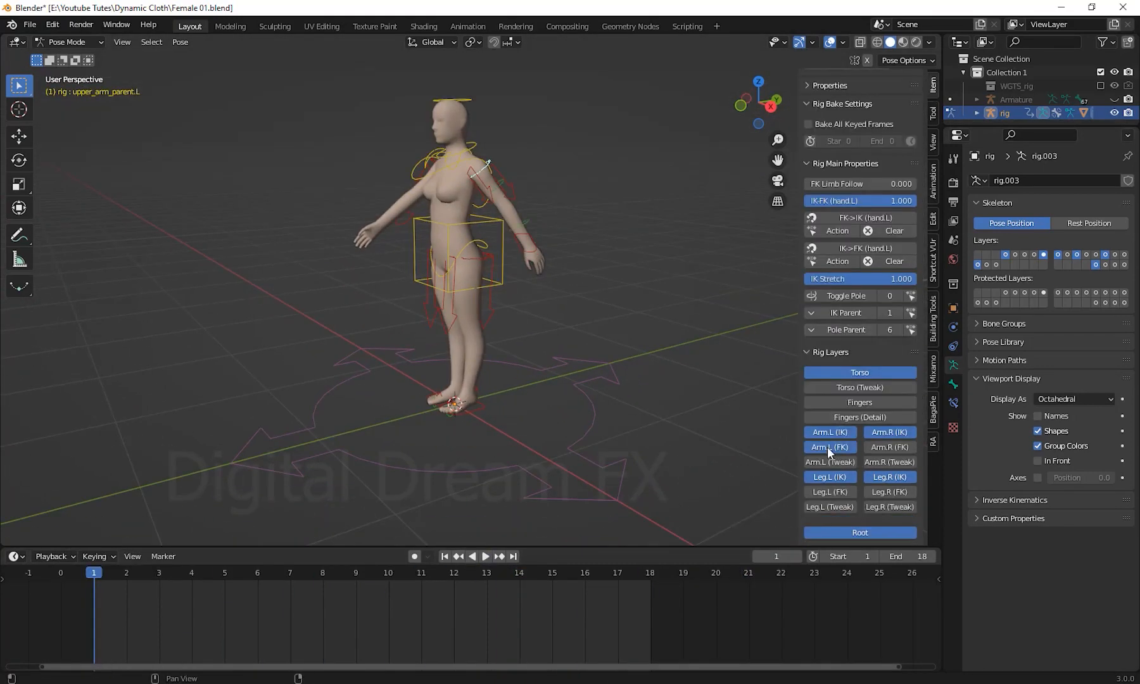
pyautogui.click(889, 447)
# Step: Select the FK controls of the arms and clear their rotation
pyautogui.scroll(3, 652, 322)
pyautogui.click(522, 241)
pyautogui.moveTo(652, 322); pyautogui.dragTo(608, 320, button='middle')
pyautogui.click(403, 239)
pyautogui.moveTo(355, 326); pyautogui.dragTo(612, 329, button='middle')
pyautogui.click(400, 327)
pyautogui.scroll(-4, 398, 327)
pyautogui.scroll(3, 612, 329)
pyautogui.click(561, 281)
pyautogui.moveTo(562, 281); pyautogui.dragTo(684, 291, button='middle')
pyautogui.keyDown('shift'); pyautogui.click(448, 253); pyautogui.keyUp('shift')
pyautogui.keyDown('shift'); pyautogui.click(419, 280); pyautogui.keyUp('shift')
pyautogui.click(546, 265)
pyautogui.keyDown('shift'); pyautogui.click(560, 342); pyautogui.keyUp('shift')
pyautogui.hotkey('alt', 'r')
pyautogui.moveTo(623, 389)
pyautogui.mouseDown(button='middle')
pyautogui.moveTo(681, 387)
pyautogui.moveTo(608, 384)
pyautogui.mouseUp(button='middle')
# Step: Show all remaining rig layers, including the torso tweak, finger, arm tweak and leg layers
pyautogui.scroll(2, 669, 408)
pyautogui.keyDown('shift'); pyautogui.moveTo(668, 408); pyautogui.dragTo(659, 373, button='middle'); pyautogui.keyUp('shift')
pyautogui.moveTo(831, 463); pyautogui.dragTo(831, 507)
pyautogui.moveTo(874, 387); pyautogui.dragTo(889, 506)
pyautogui.scroll(-2, 735, 426)
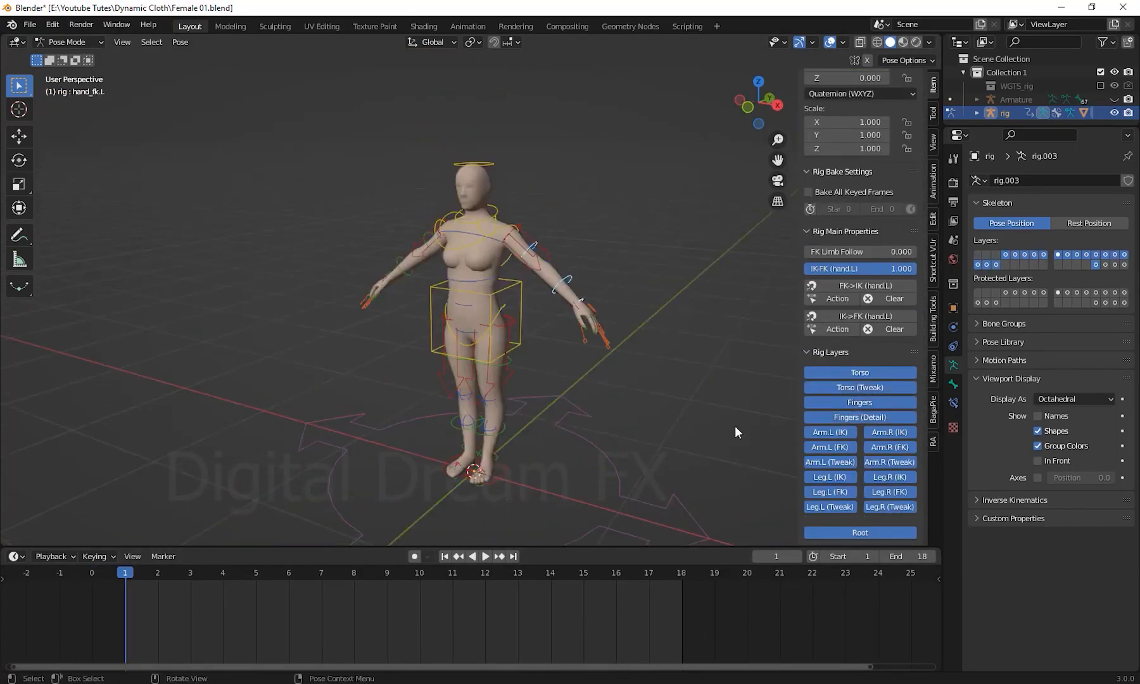
# Step: Apply the 24-frame Multi-Limb Magic walk cycle to the rig and return to the first frame
pyautogui.click(491, 304)
pyautogui.click(933, 441)
pyautogui.moveTo(735, 426); pyautogui.dragTo(681, 393, button='middle')
pyautogui.scroll(-3, 900, 424)
pyautogui.scroll(3, 899, 424)
pyautogui.scroll(3, 647, 371)
pyautogui.scroll(-4, 646, 371)
pyautogui.click(860, 135)
pyautogui.click(444, 556)
# Step: Rotate the left upper arm and forearm FK controls at frame 1 and preview the walk
pyautogui.click(506, 222)
pyautogui.press('r')
pyautogui.click(550, 304)
pyautogui.press('r')
pyautogui.click(675, 379)
pyautogui.click(484, 557)
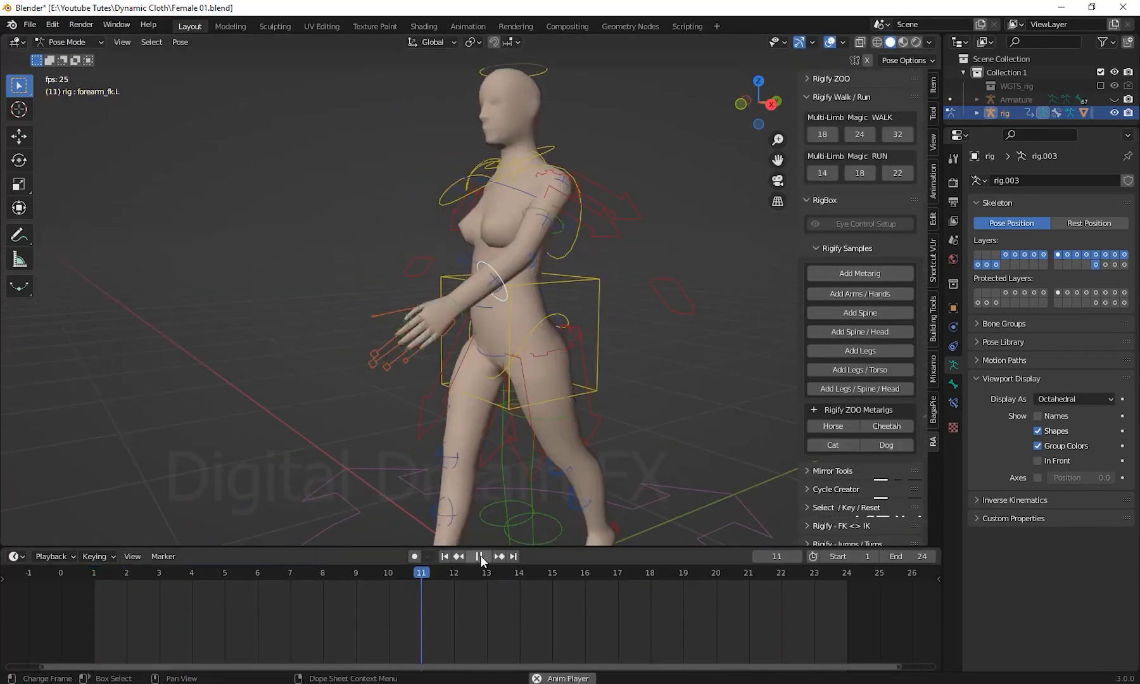
pyautogui.click(481, 557)
pyautogui.click(445, 557)
# Step: Rotate the right upper arm FK control at frame 1
pyautogui.press('r')
pyautogui.moveTo(596, 393); pyautogui.dragTo(775, 374, button='middle')
pyautogui.scroll(-2, 774, 374)
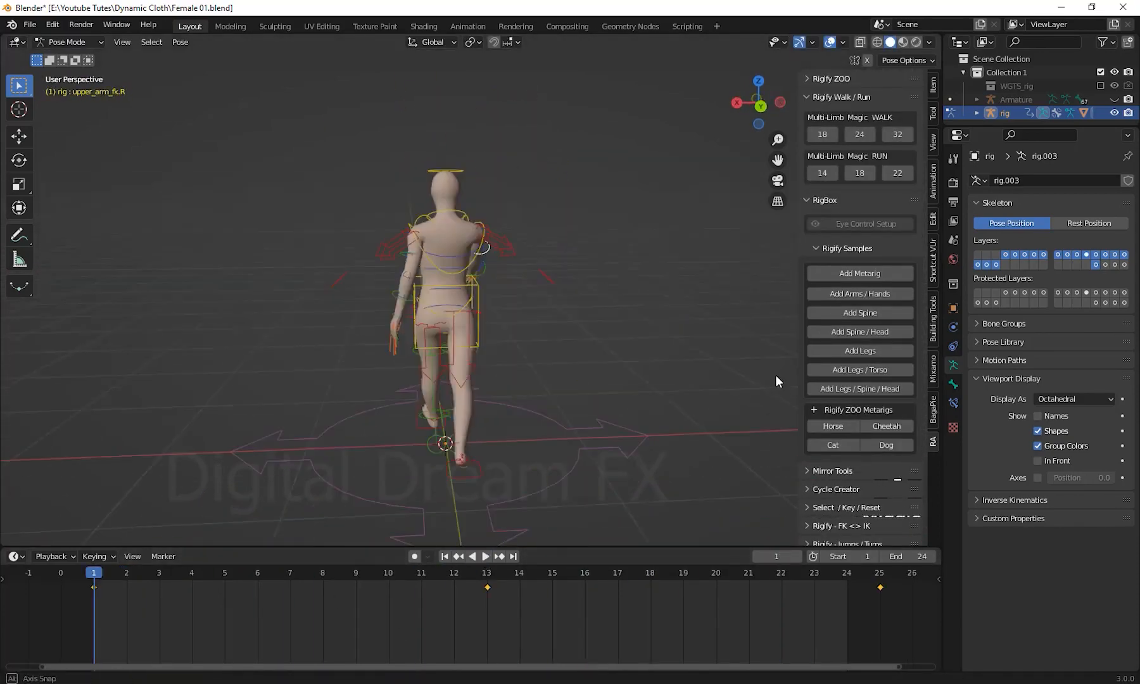
# Step: Rotate the lower spine FK control at the hips from the back view
pyautogui.scroll(2, 696, 380)
pyautogui.click(469, 283)
pyautogui.press('r')
pyautogui.click(611, 380)
pyautogui.scroll(-1, 611, 380)
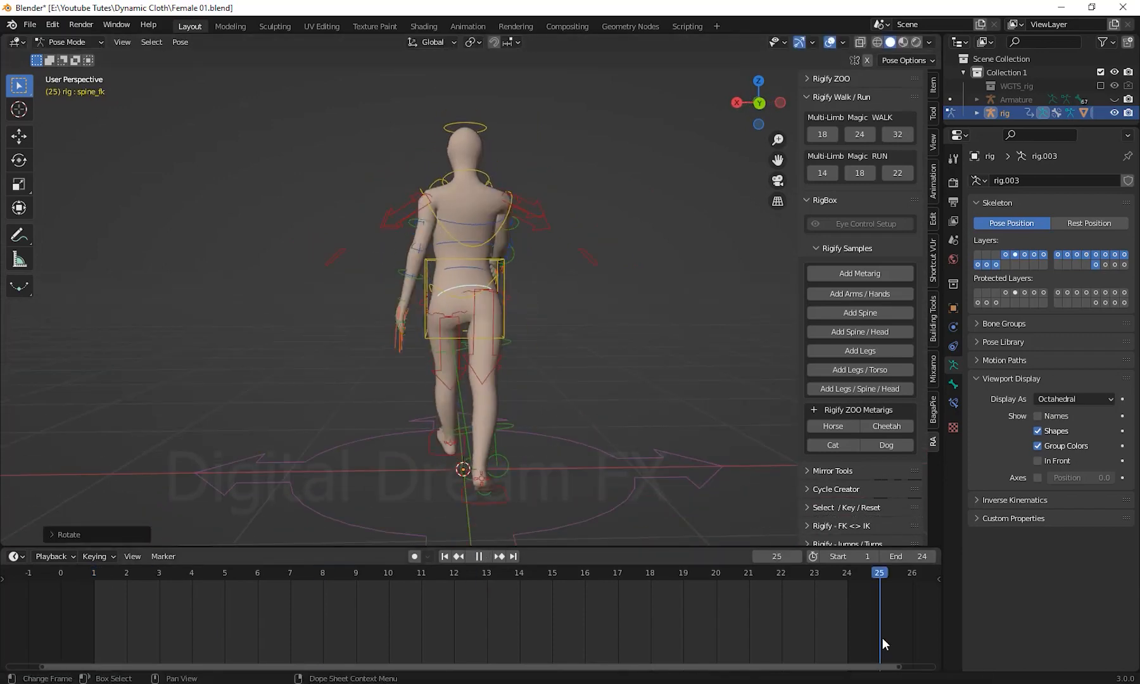
# Step: Rotate the lower spine FK control again near the middle of the walk cycle
pyautogui.moveTo(883, 644); pyautogui.dragTo(454, 633)
pyautogui.press('r')
pyautogui.click(611, 346)
# Step: Insert a rotation keyframe for the lower spine FK control at frame 1 and copy that key to frame 24
pyautogui.click(446, 557)
pyautogui.moveTo(136, 612); pyautogui.dragTo(95, 618)
pyautogui.keyDown('shift'); pyautogui.moveTo(655, 347); pyautogui.dragTo(641, 350, button='middle'); pyautogui.keyUp('shift')
pyautogui.press('i')
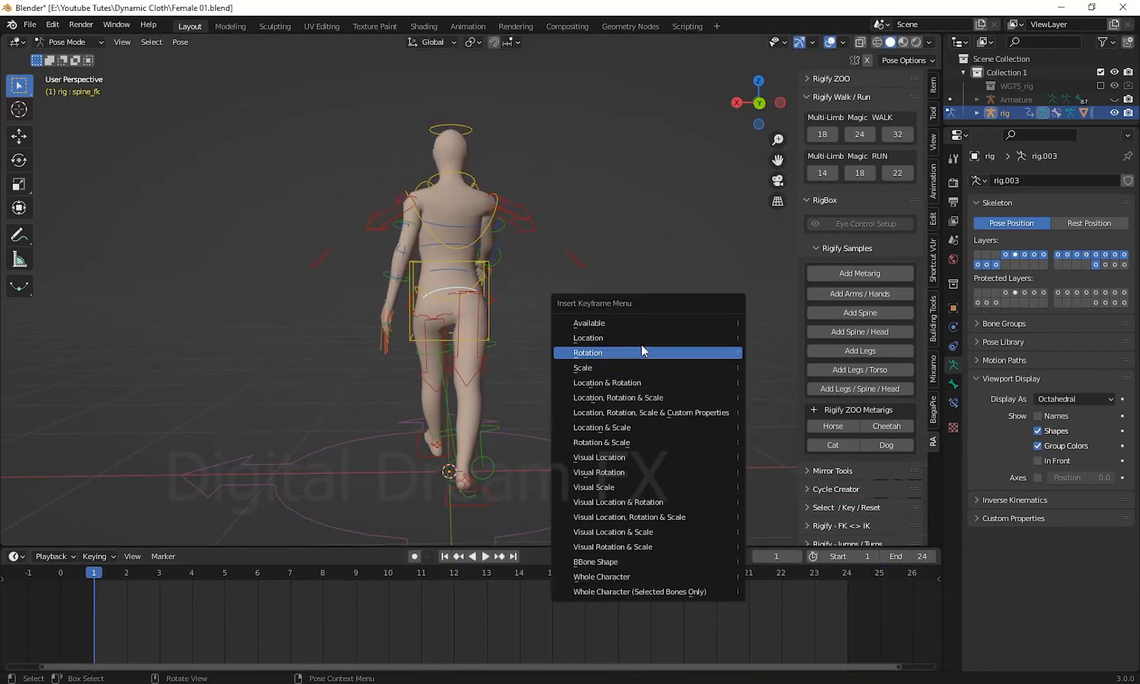
pyautogui.click(641, 351)
pyautogui.rightClick(90, 579)
pyautogui.click(79, 442)
pyautogui.rightClick(811, 602)
# Step: Rotate the lower spine FK control at frame 12 and play back the walk from the front side
pyautogui.moveTo(93, 572); pyautogui.dragTo(450, 572)
pyautogui.click(804, 514)
pyautogui.press('r')
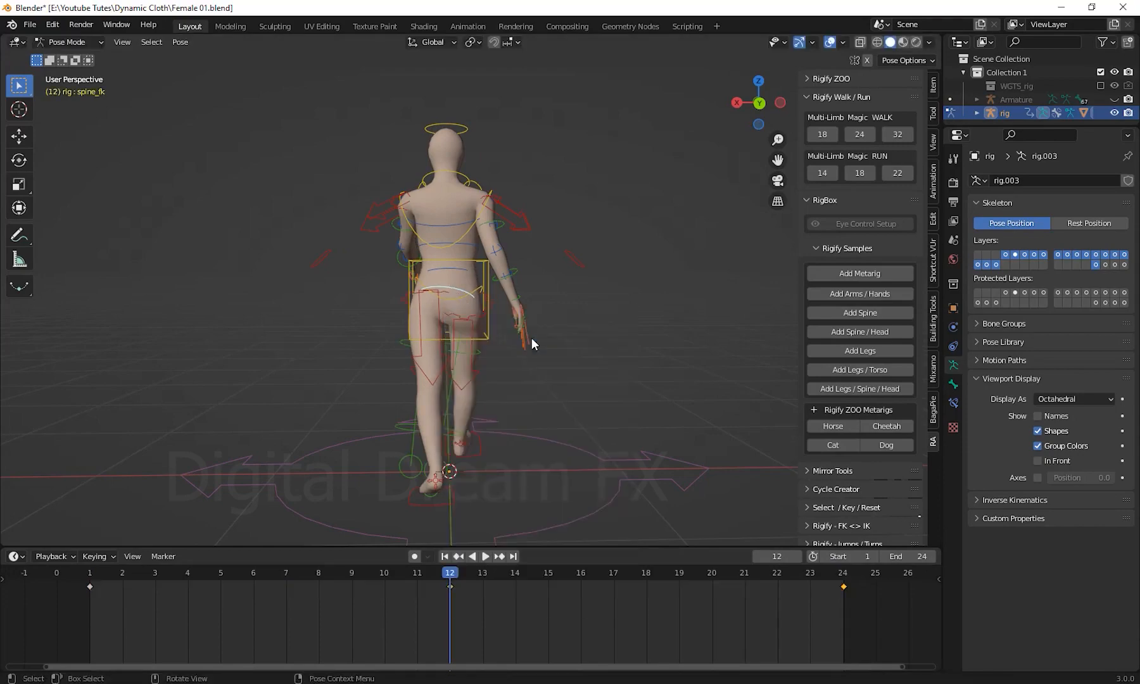
pyautogui.click(446, 557)
pyautogui.moveTo(481, 380); pyautogui.dragTo(672, 395, button='middle')
pyautogui.click(484, 556)
pyautogui.click(485, 556)
# Step: Select the right foot IK and chest controls in turn to inspect their keyframes
pyautogui.click(529, 323)
pyautogui.scroll(-3, 566, 352)
pyautogui.click(415, 438)
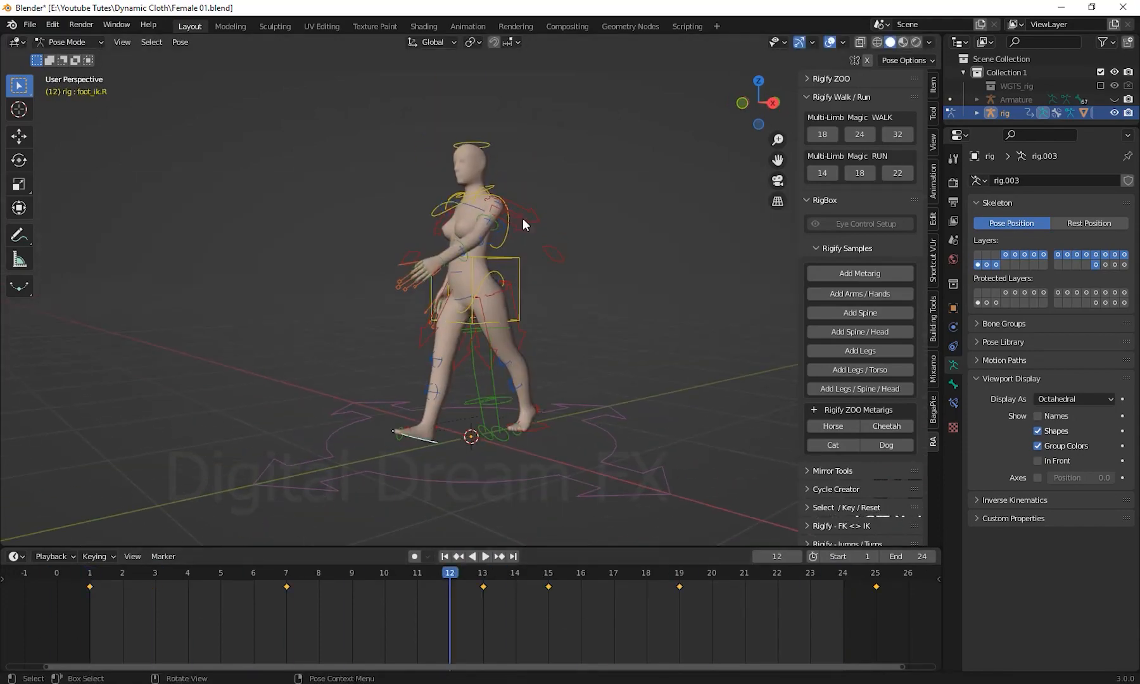
pyautogui.click(483, 178)
pyautogui.moveTo(501, 250); pyautogui.dragTo(590, 256, button='middle')
pyautogui.click(515, 244)
pyautogui.moveTo(590, 304); pyautogui.dragTo(599, 403, button='middle')
# Step: Play the walk cycle in an enlarged viewport with the sidebar hidden and the timeline shrunk, viewing the character from the side
pyautogui.click(485, 556)
pyautogui.moveTo(760, 481); pyautogui.dragTo(686, 456, button='middle')
pyautogui.press('n')
pyautogui.keyDown('shift'); pyautogui.moveTo(732, 411); pyautogui.dragTo(762, 411, button='middle'); pyautogui.keyUp('shift')
pyautogui.moveTo(575, 547); pyautogui.dragTo(575, 607)
pyautogui.scroll(1, 791, 406)
pyautogui.keyDown('shift'); pyautogui.moveTo(800, 405); pyautogui.dragTo(715, 403, button='middle'); pyautogui.keyUp('shift')
pyautogui.moveTo(728, 374); pyautogui.dragTo(722, 363, button='middle')
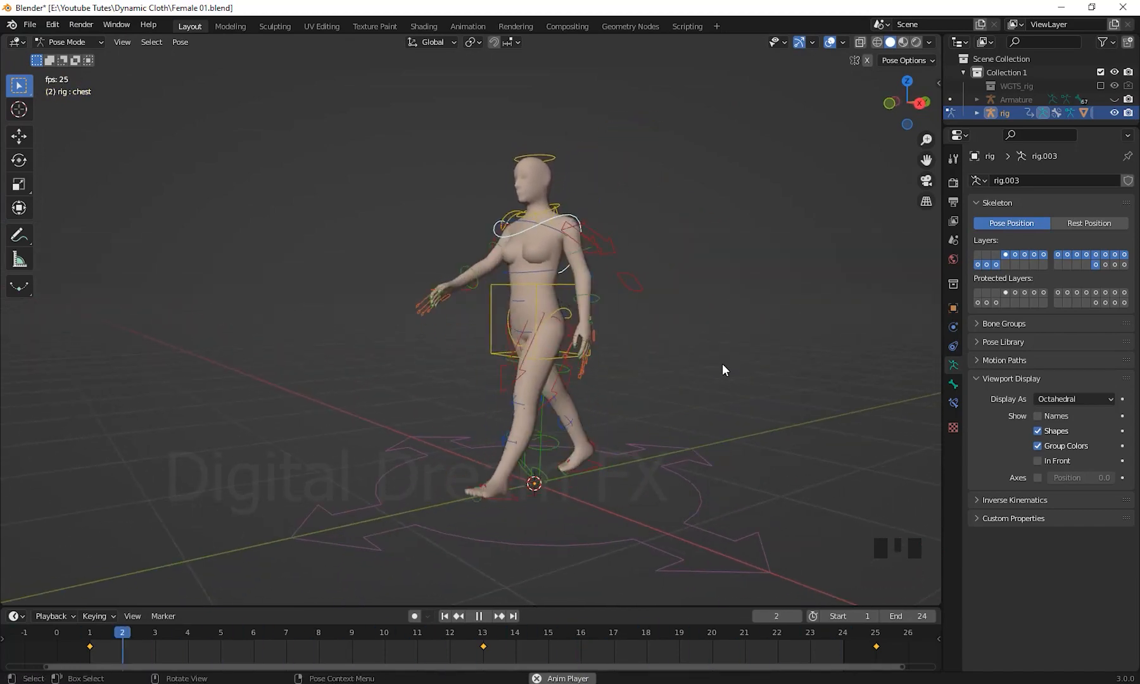
pyautogui.scroll(1, 726, 370)
pyautogui.keyDown('shift'); pyautogui.moveTo(697, 450); pyautogui.dragTo(751, 368, button='middle'); pyautogui.keyUp('shift')
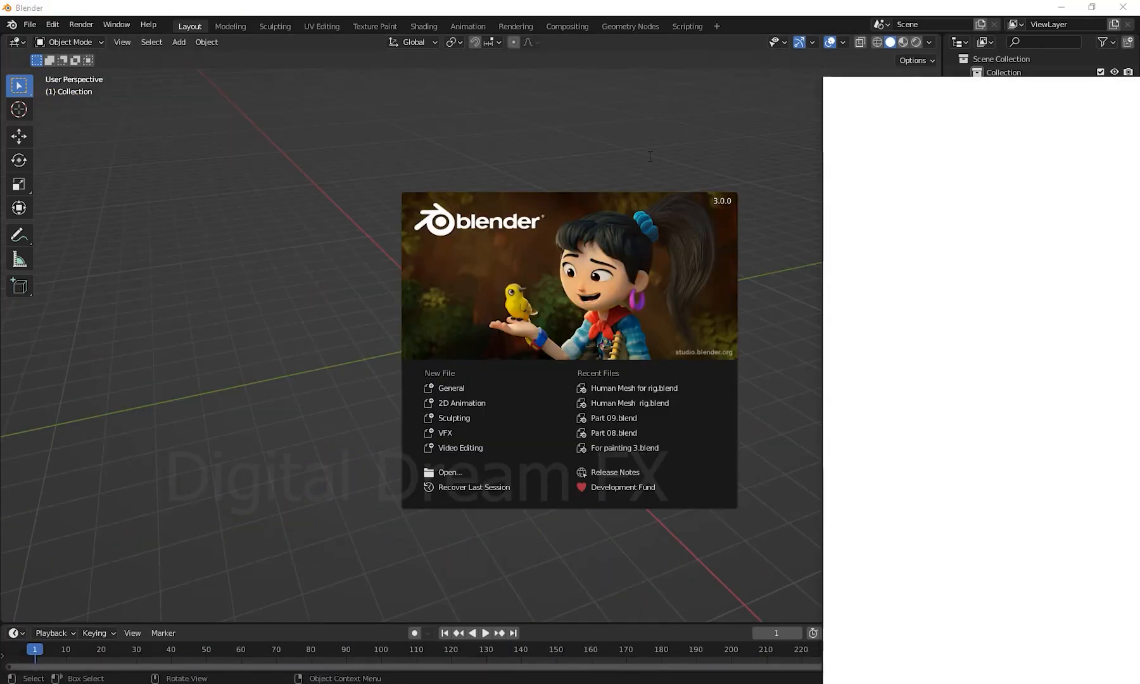
# Step: Switch to the browser, maximize its window and examine the Rigify Animbox product page on Gumroad
pyautogui.moveTo(1139, 76); pyautogui.dragTo(621, 19)
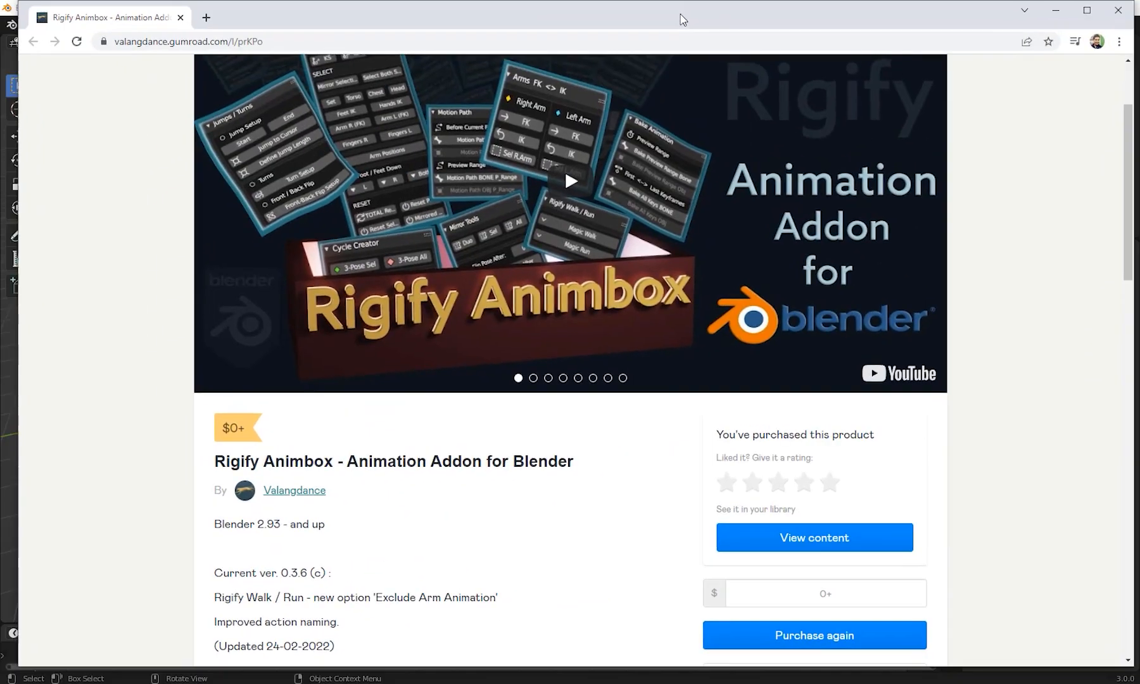
pyautogui.doubleClick(352, 19)
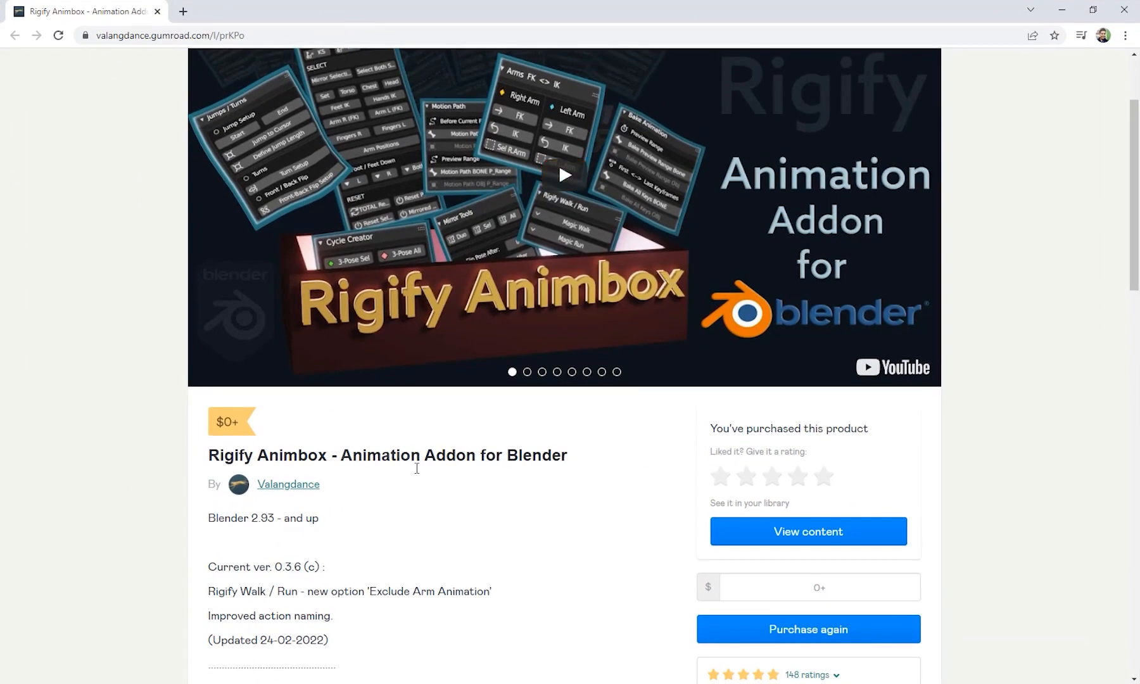
pyautogui.scroll(-1, 346, 399)
pyautogui.scroll(3, 236, 79)
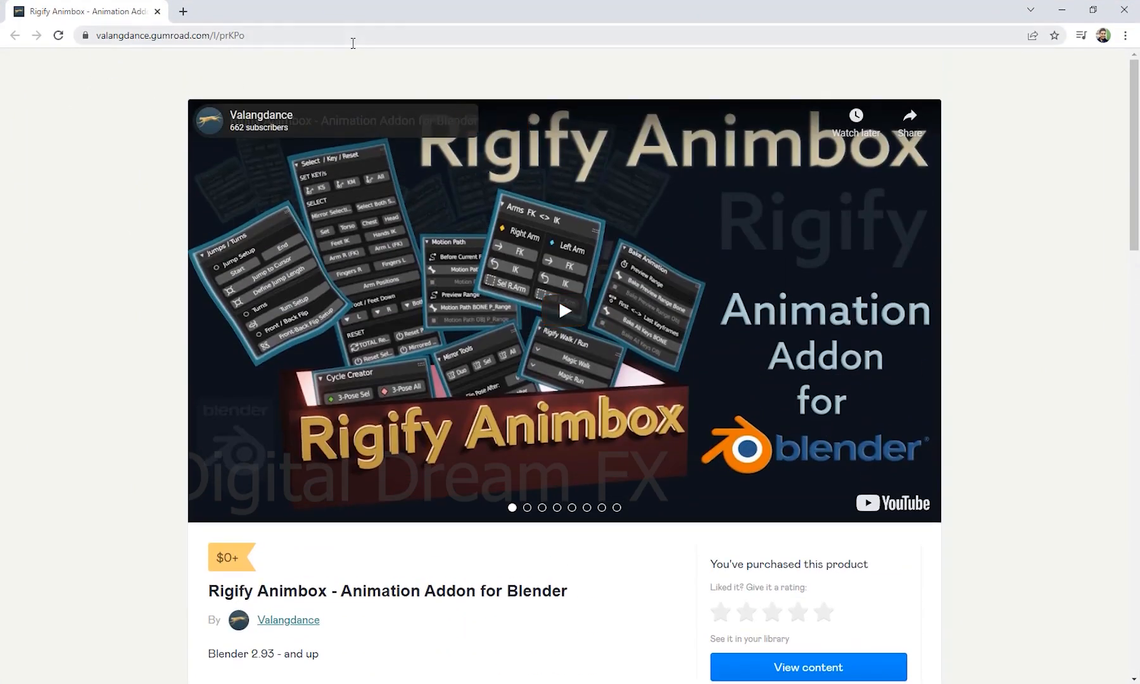
pyautogui.click(354, 37)
pyautogui.scroll(-10, 558, 307)
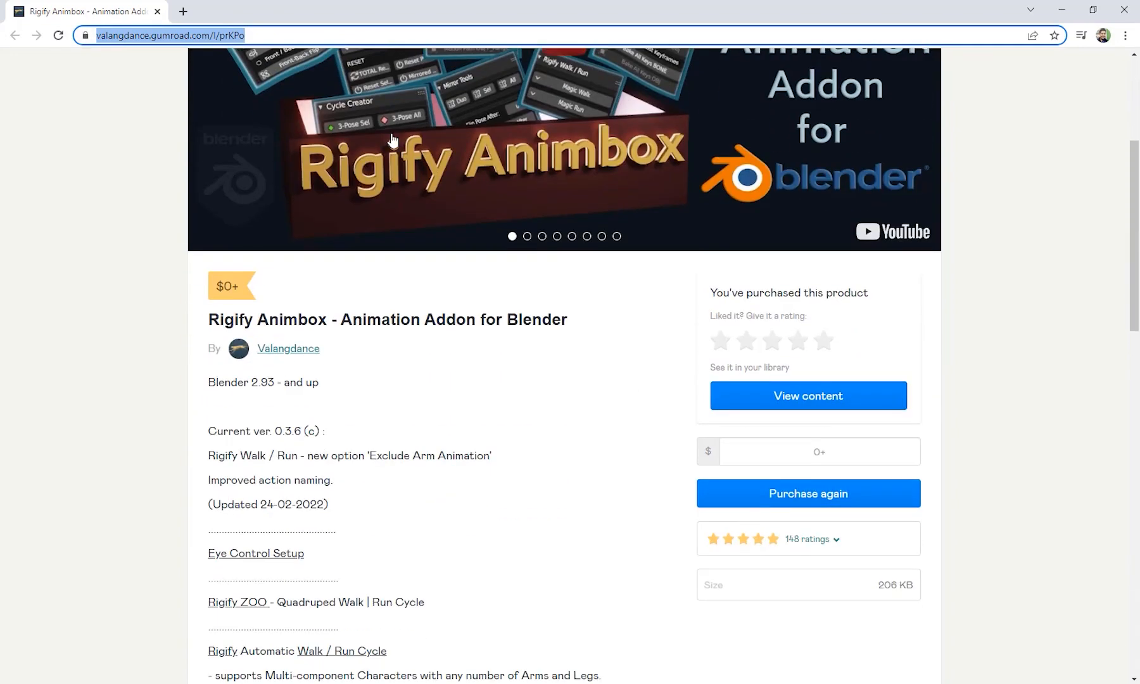
pyautogui.scroll(4, 323, 485)
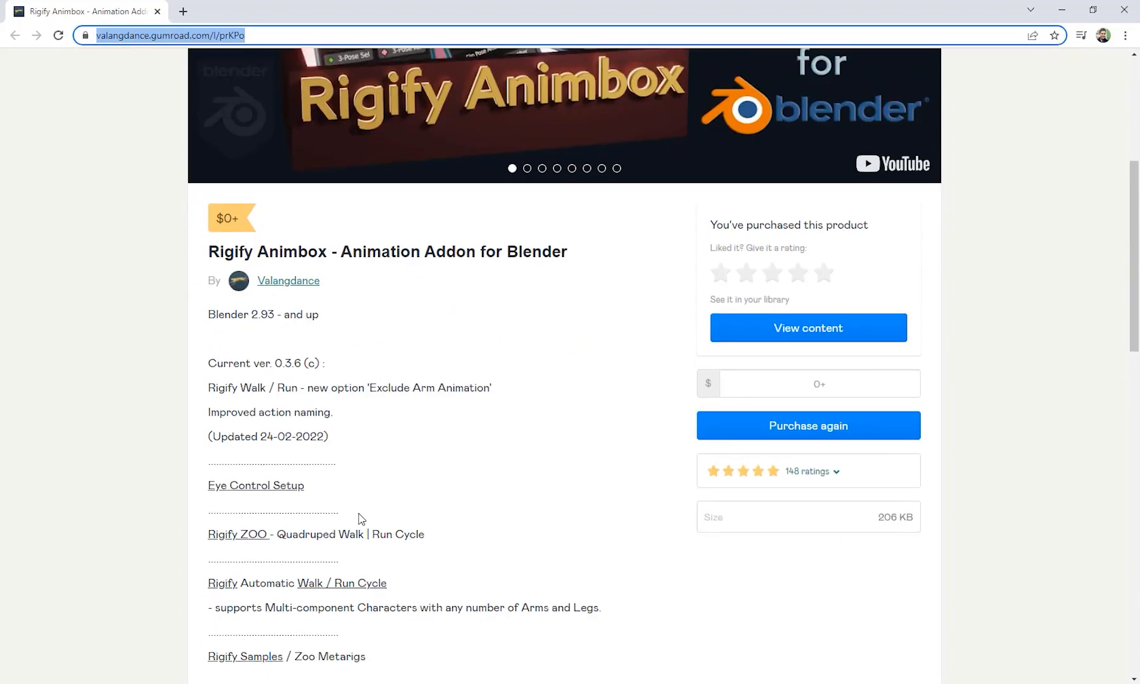
pyautogui.scroll(-4, 510, 250)
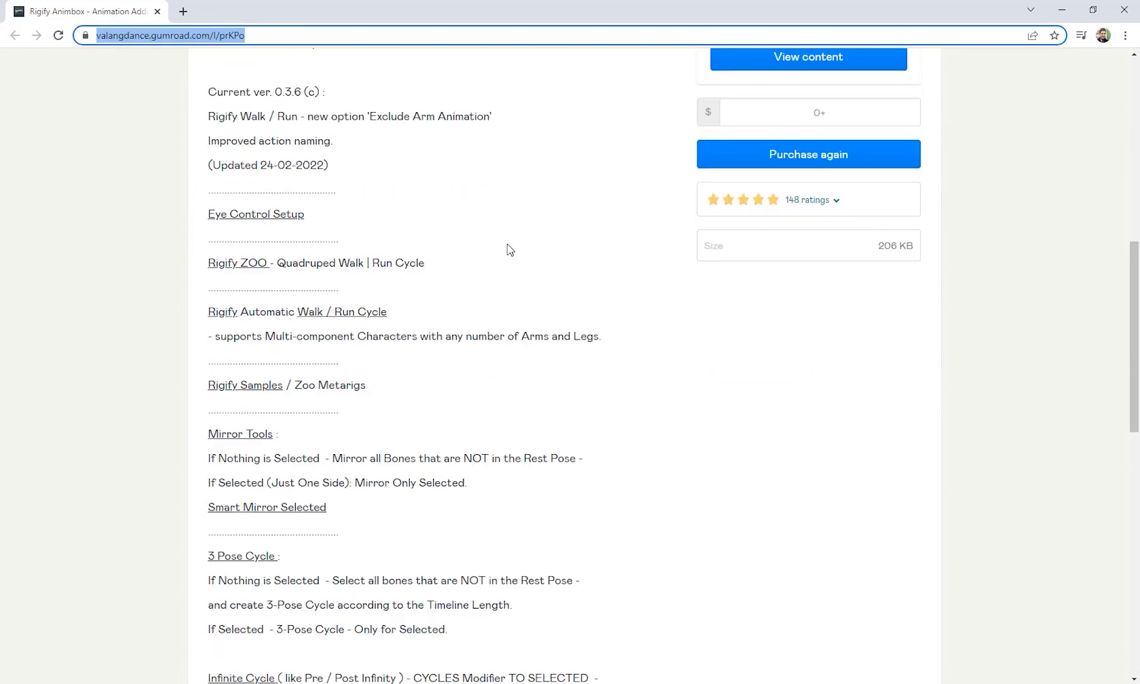
pyautogui.scroll(-3, 472, 580)
pyautogui.scroll(7, 472, 573)
pyautogui.scroll(7, 472, 572)
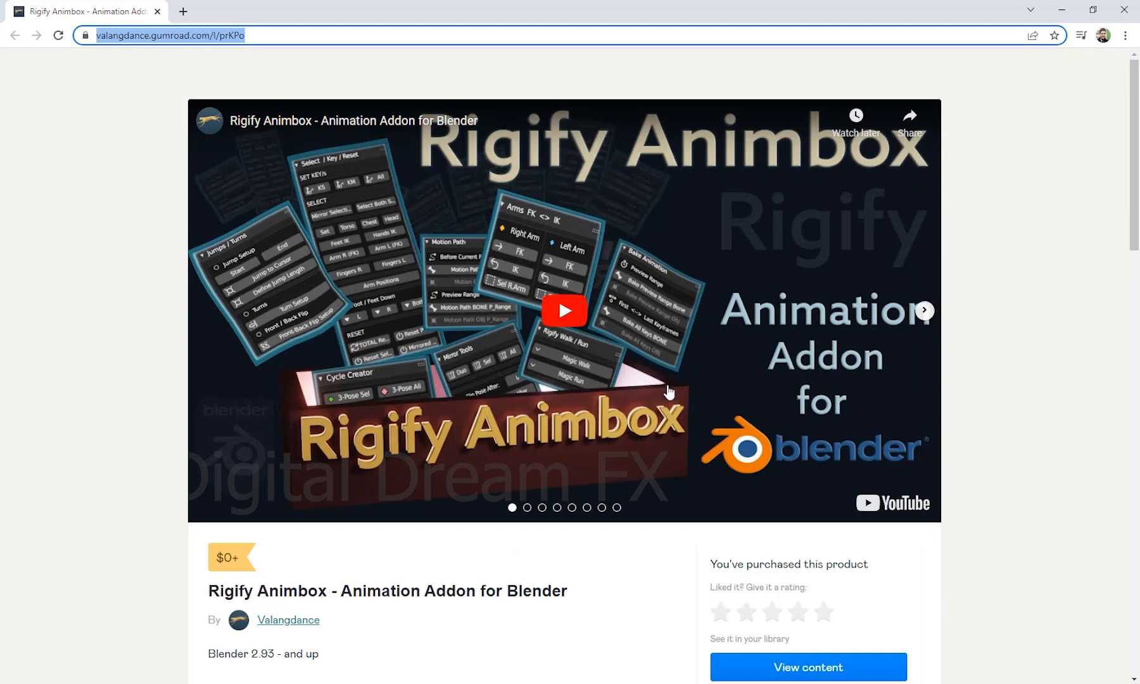
pyautogui.scroll(-6, 547, 551)
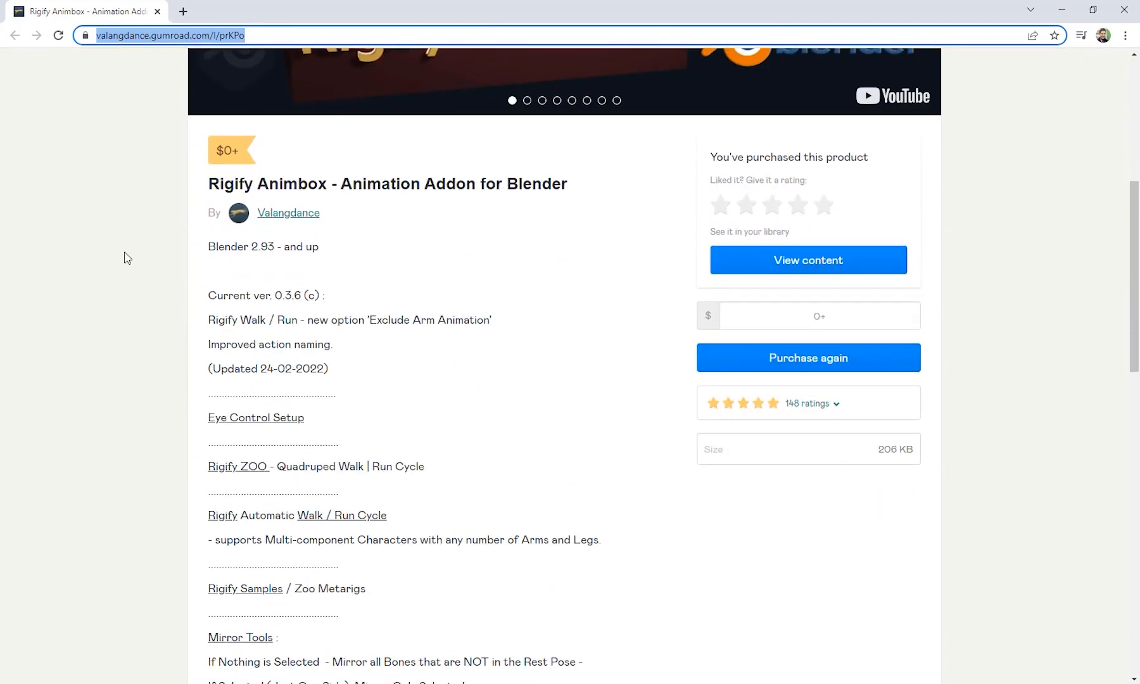
# Step: Check out Rigify Animbox at a price of 0, sign up with an account password and dismiss the password-saving offer
pyautogui.click(818, 317)
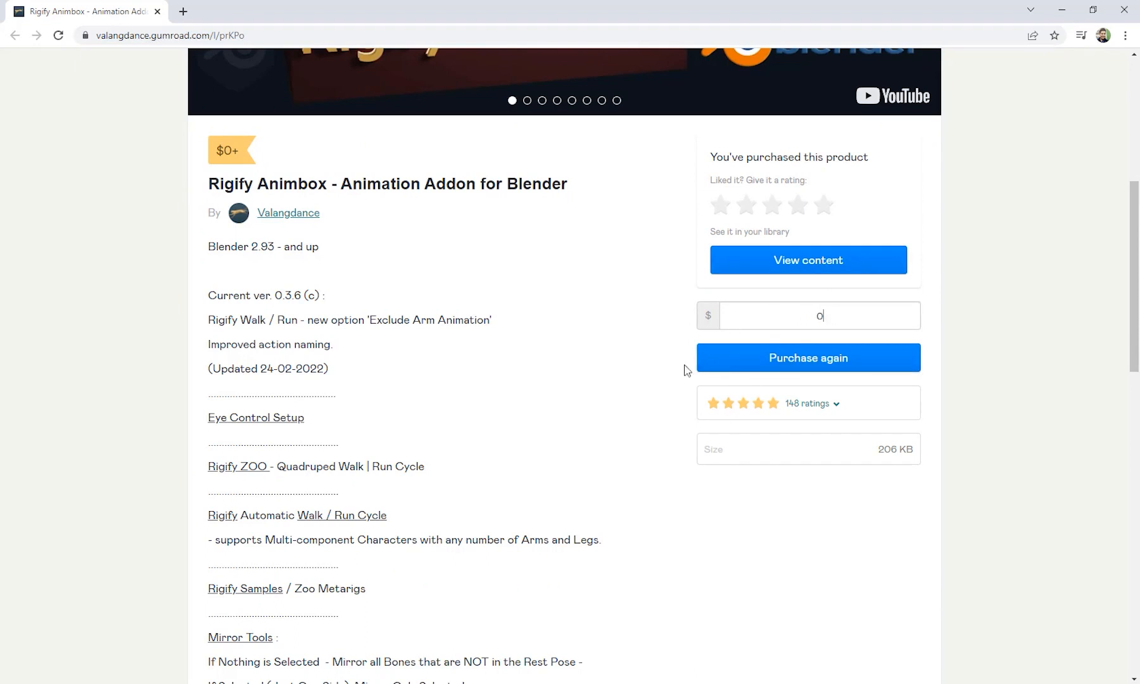
pyautogui.click(807, 359)
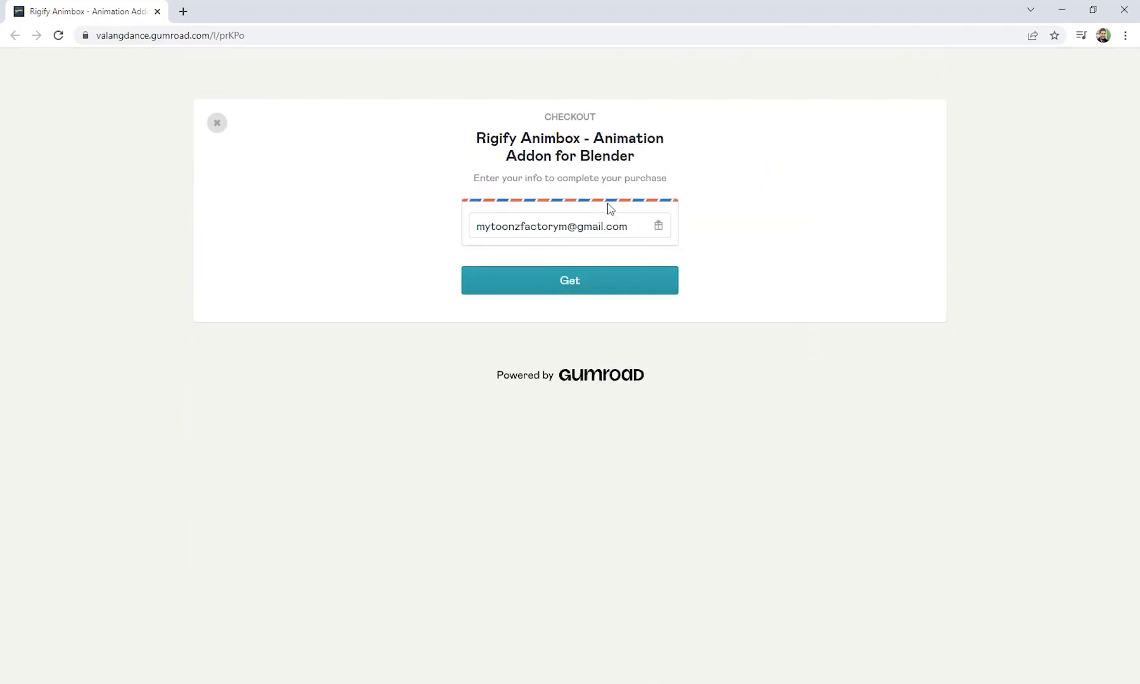
pyautogui.click(580, 282)
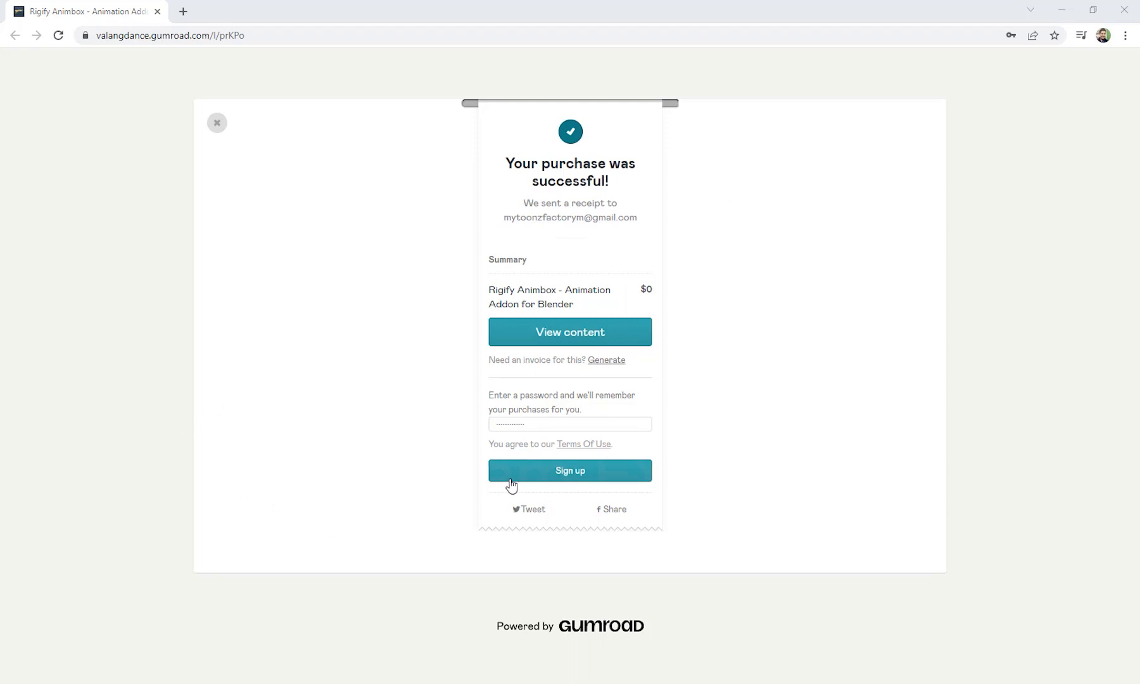
pyautogui.click(565, 473)
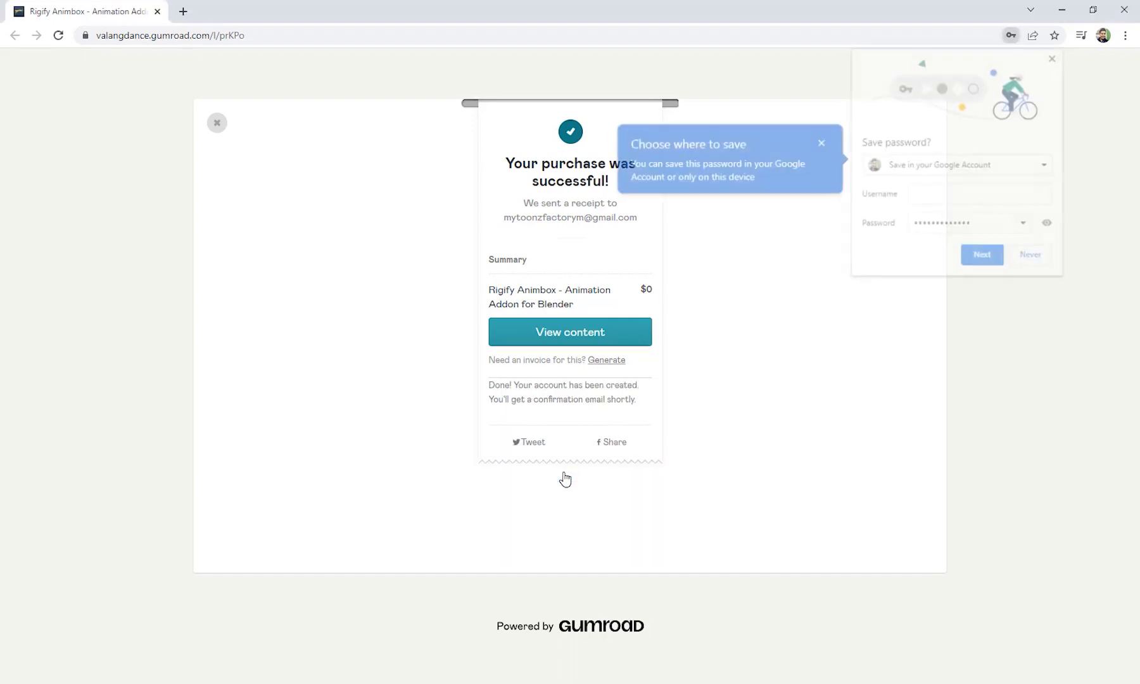
pyautogui.click(1054, 56)
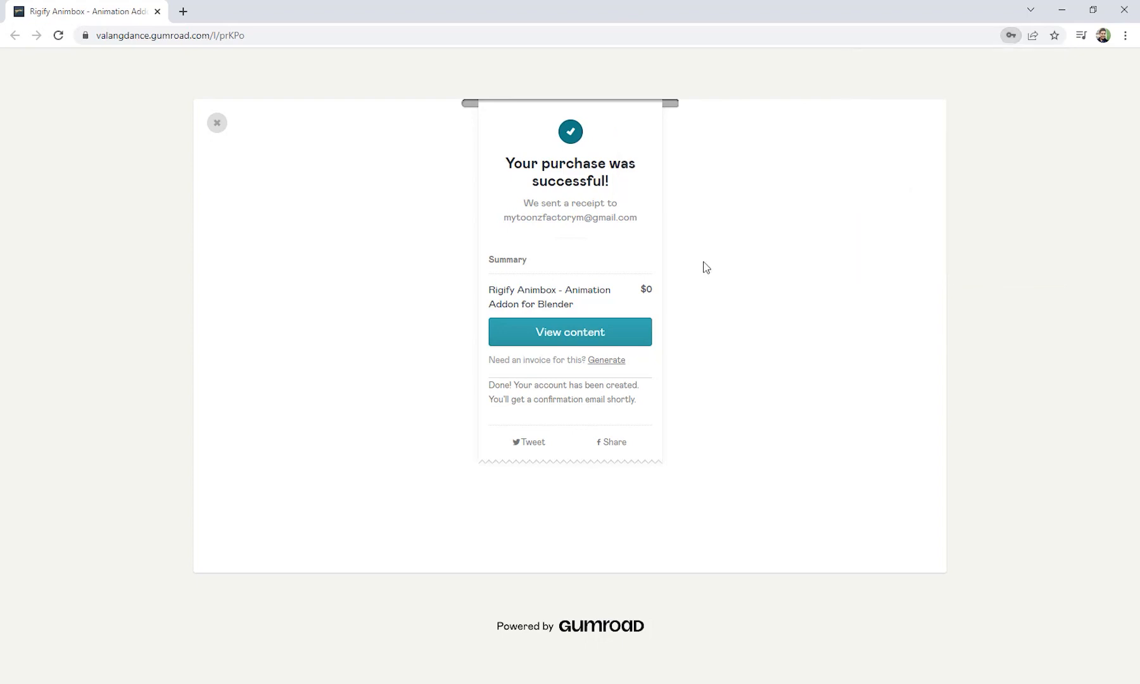
# Step: Download the rigify_animbox ZIP from the purchased content and check it in the Downloads folder
pyautogui.click(587, 340)
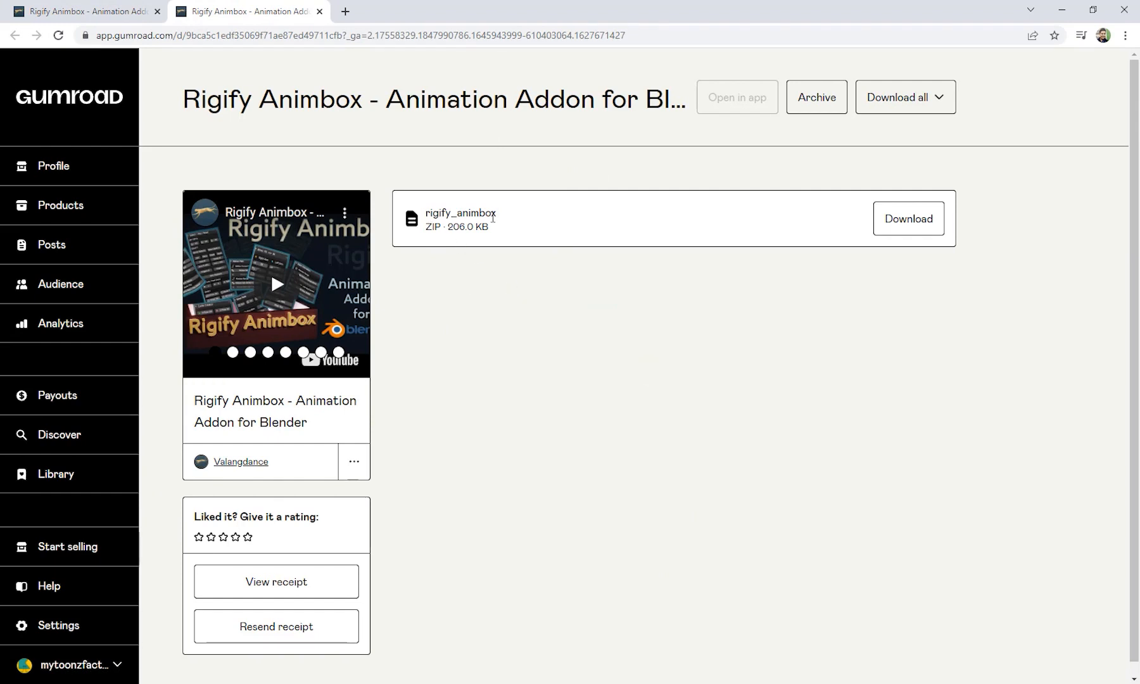
pyautogui.click(898, 221)
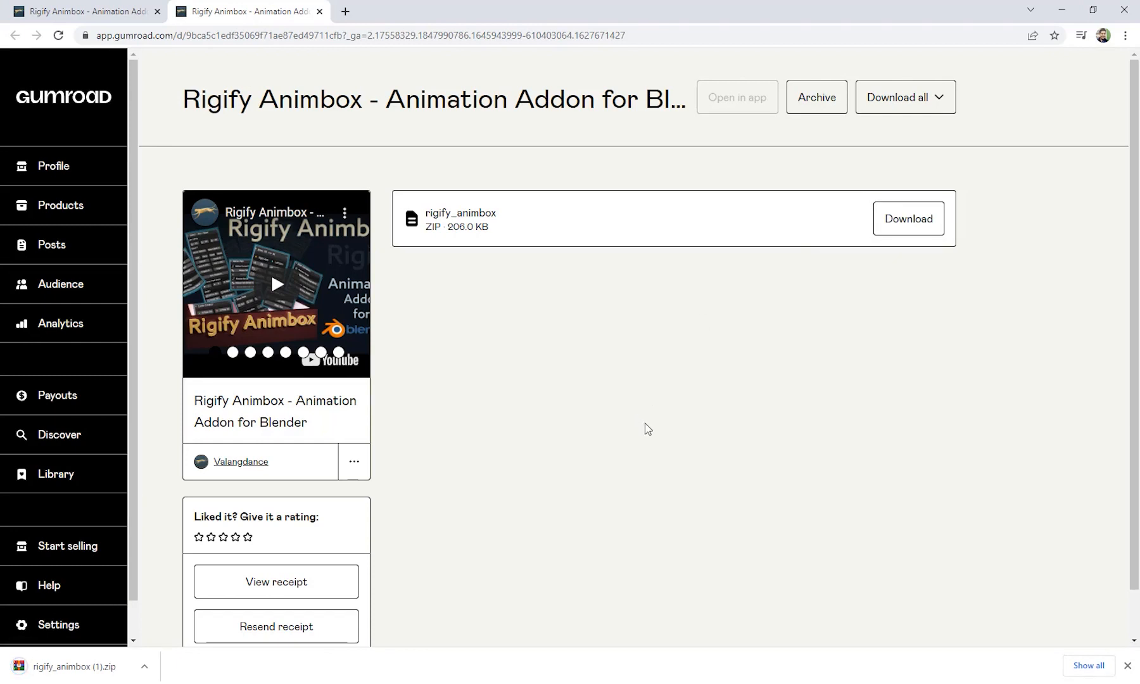
pyautogui.click(153, 670)
pyautogui.click(177, 625)
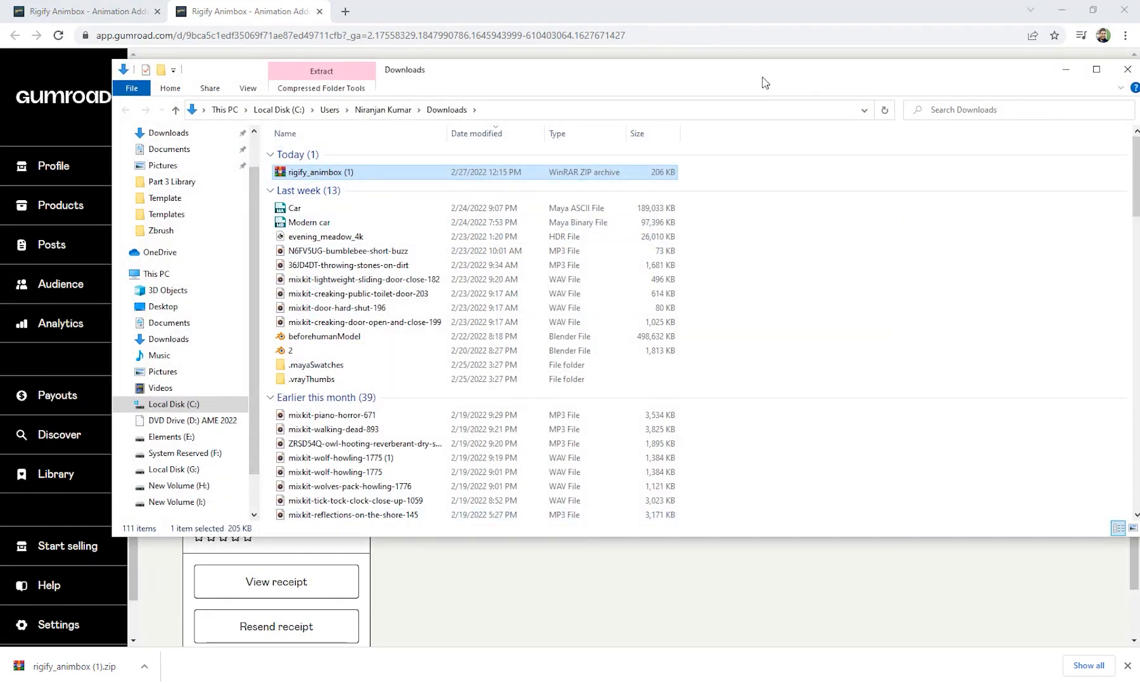
pyautogui.moveTo(764, 82); pyautogui.dragTo(656, 136)
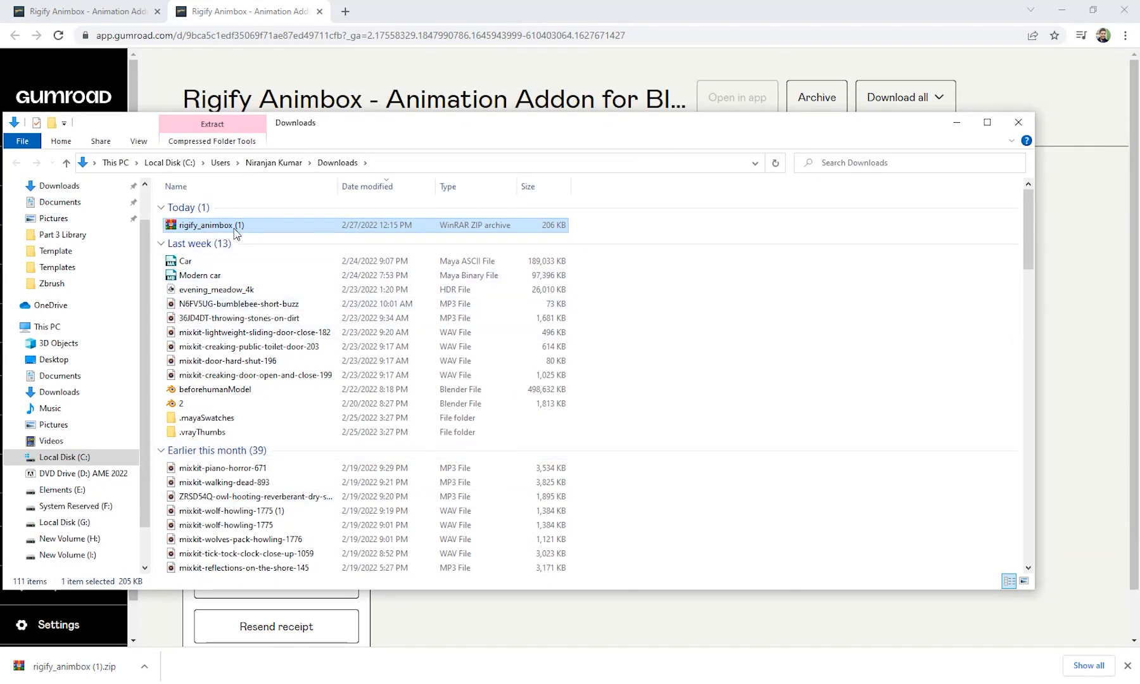
pyautogui.click(1019, 124)
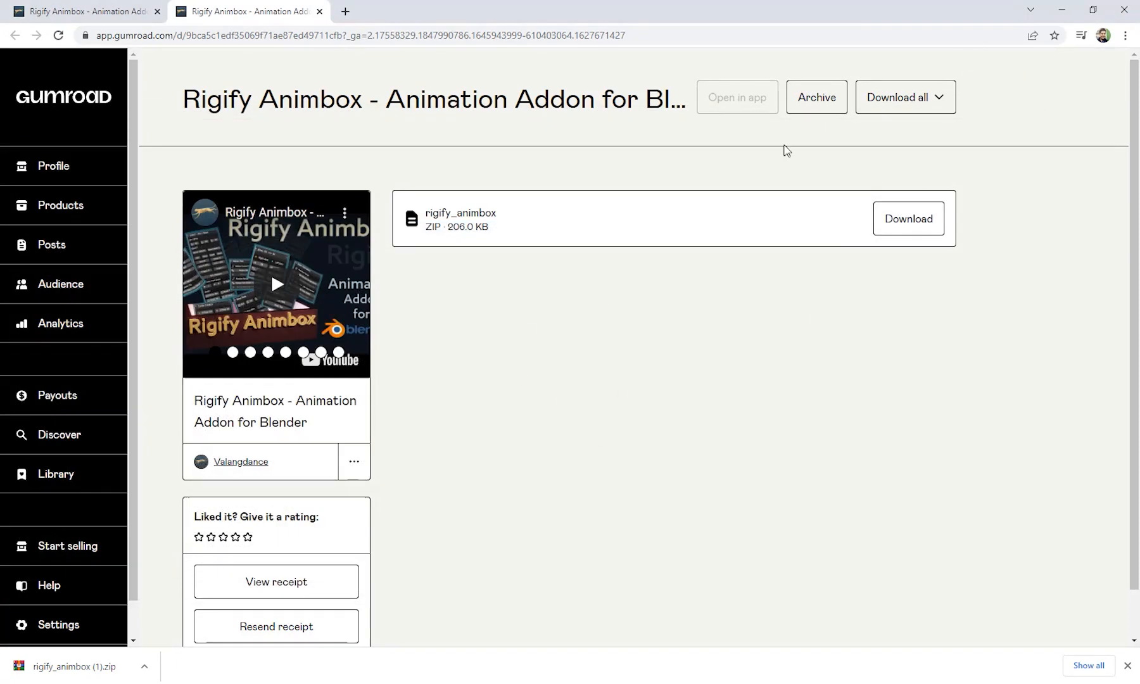
# Step: Switch back to Blender, dismiss the splash screen and open the Add-ons section of the Preferences
pyautogui.click(1062, 10)
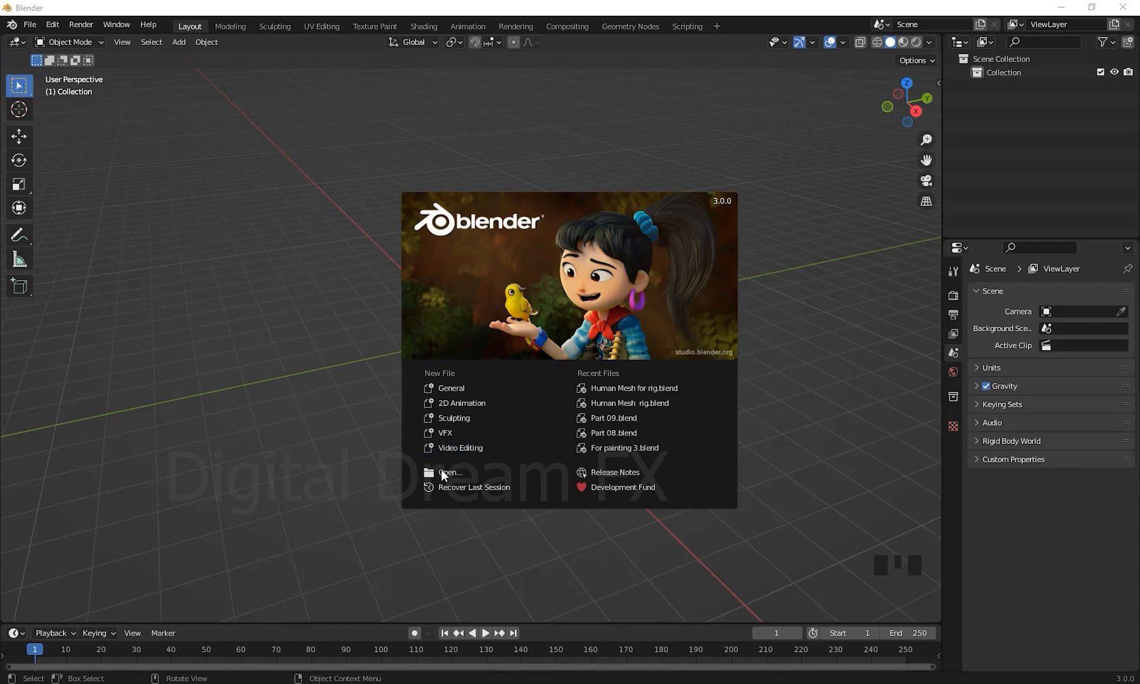
pyautogui.click(309, 462)
pyautogui.moveTo(564, 324); pyautogui.dragTo(481, 314, button='middle')
pyautogui.scroll(1, 565, 377)
pyautogui.click(52, 25)
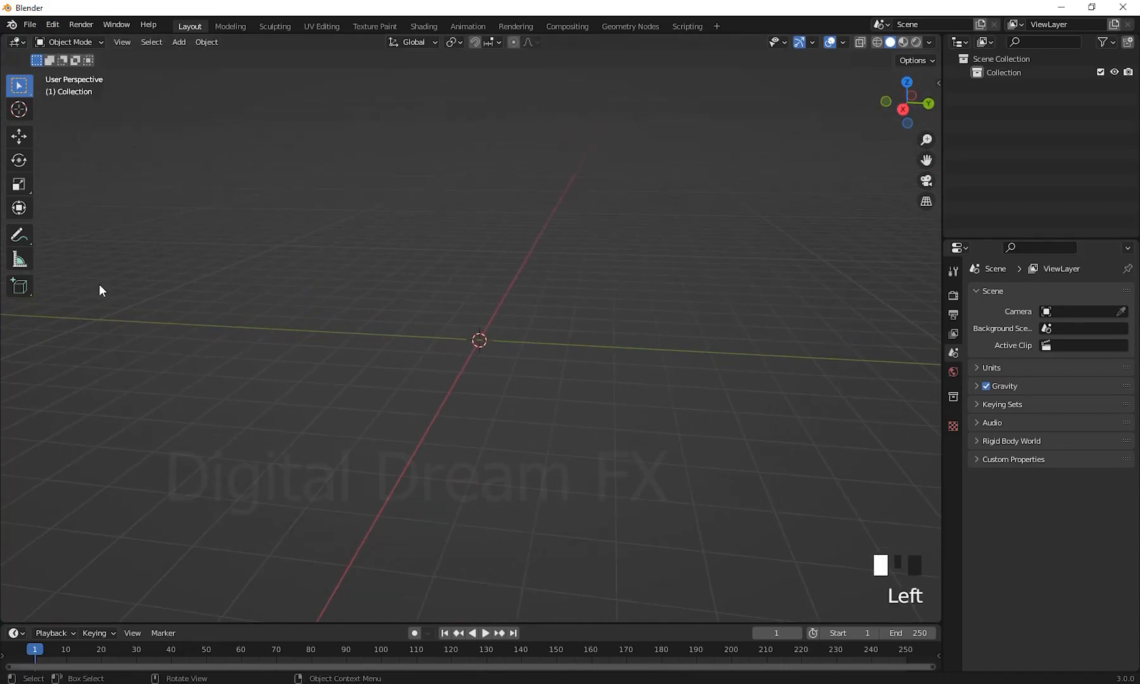
pyautogui.click(60, 25)
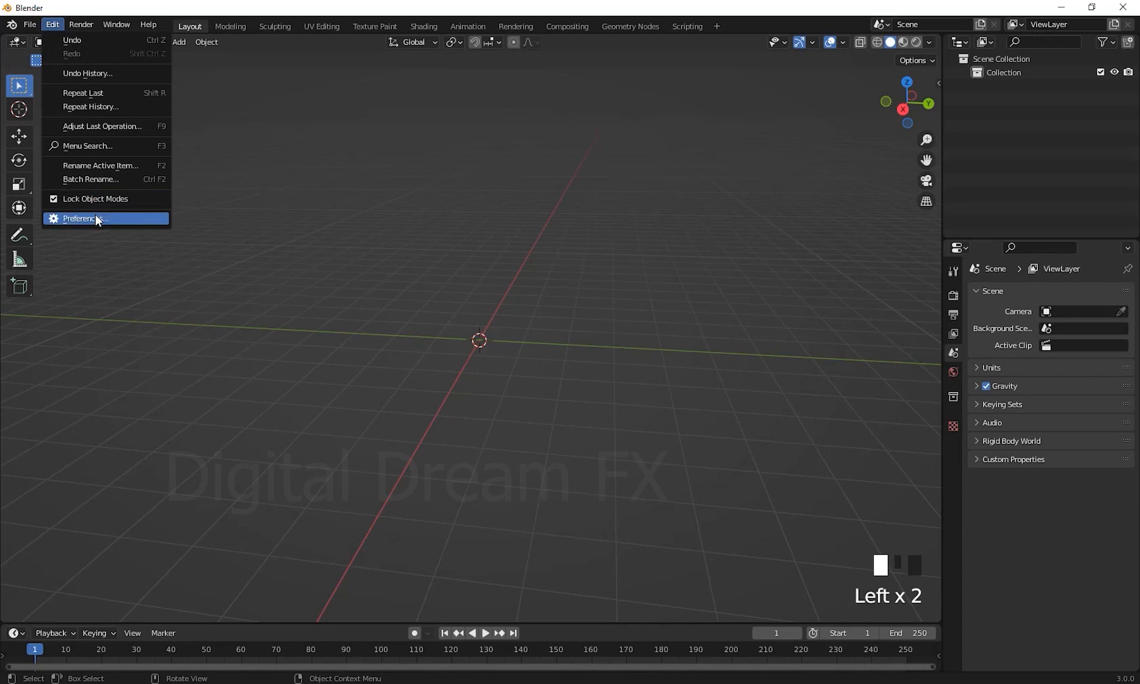
pyautogui.click(95, 214)
pyautogui.moveTo(336, 25); pyautogui.dragTo(596, 102)
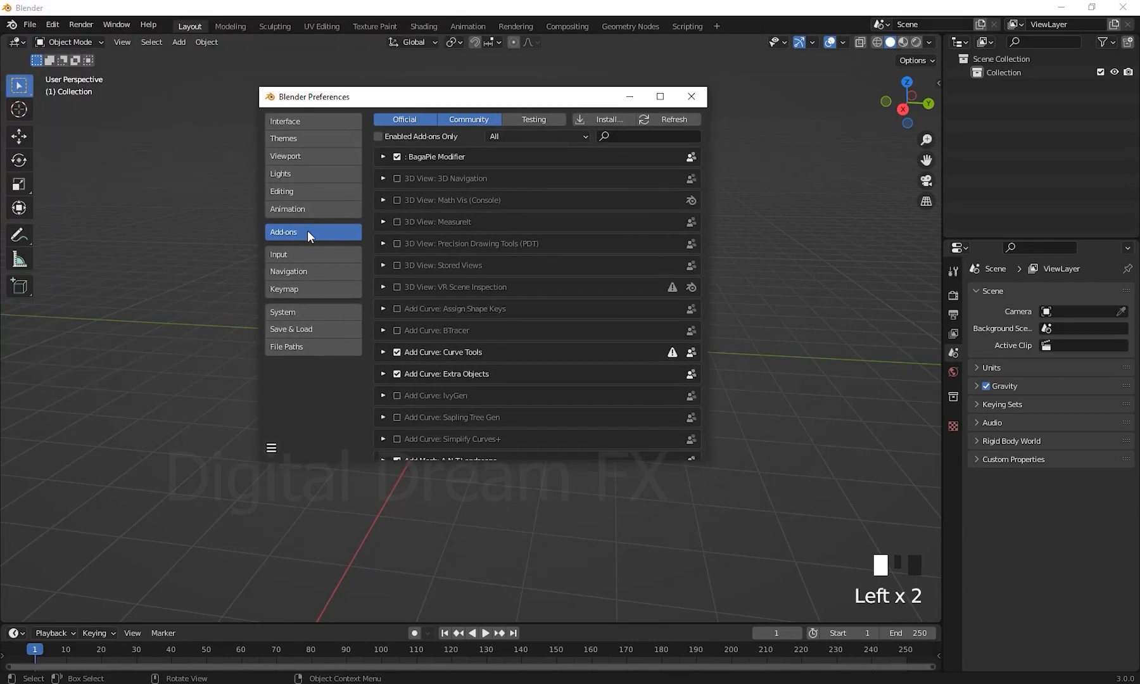
# Step: Install the add-on from rigify_animbox.zip in the Downloads folder
pyautogui.click(624, 120)
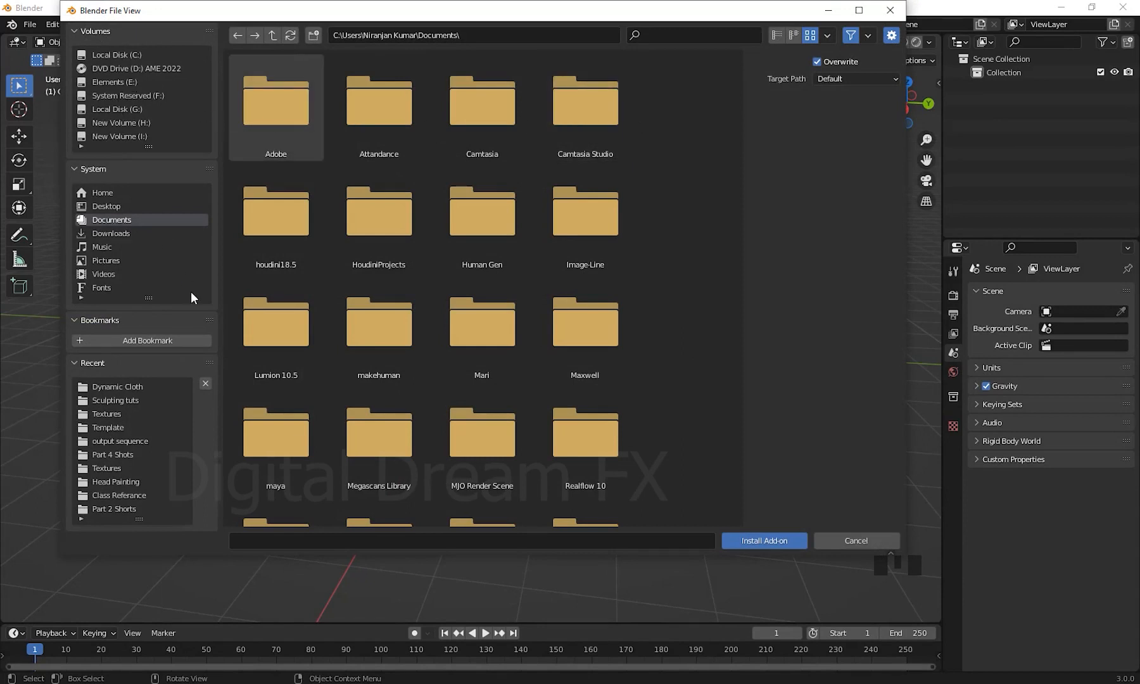
pyautogui.click(113, 232)
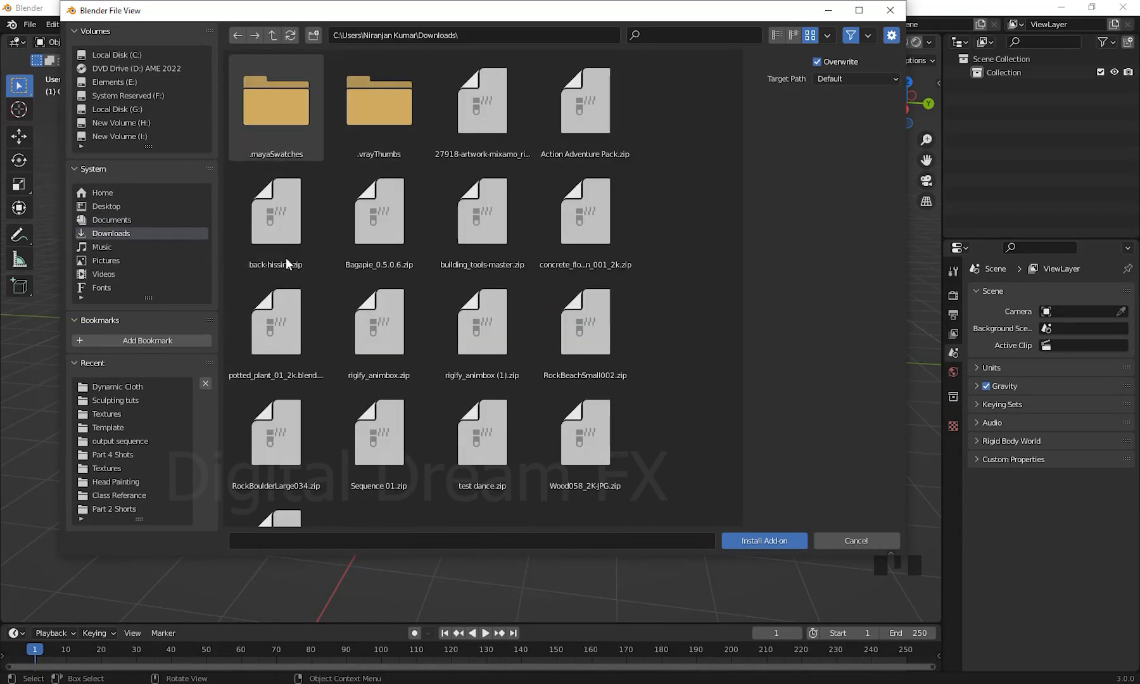
pyautogui.click(375, 352)
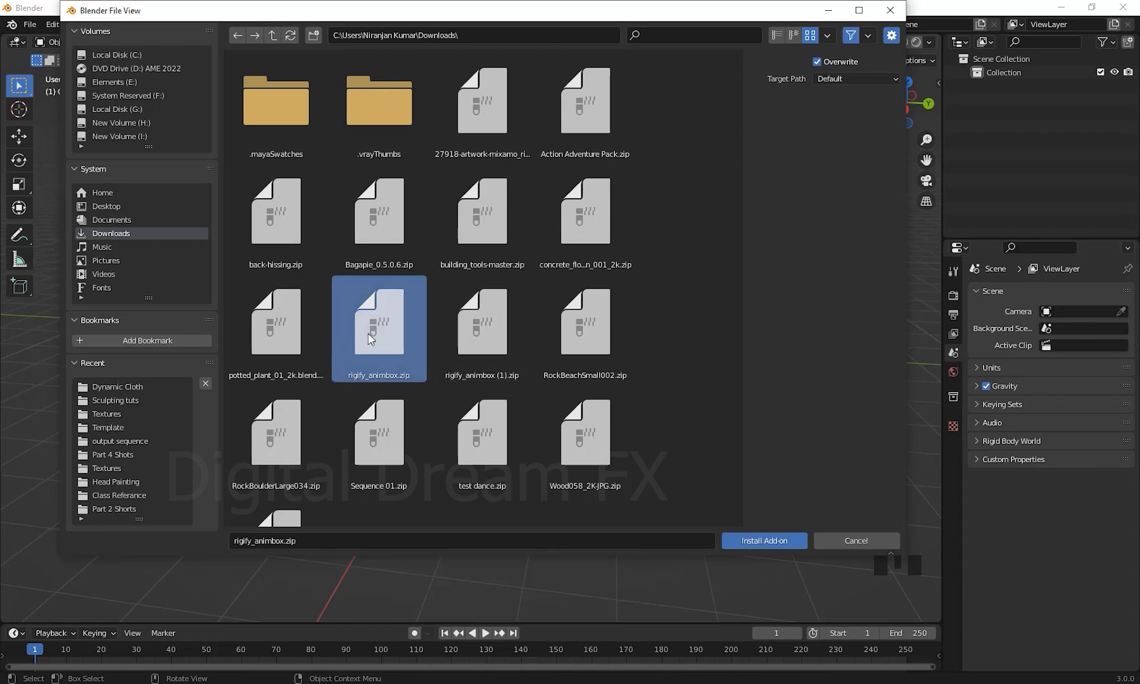
pyautogui.doubleClick(399, 330)
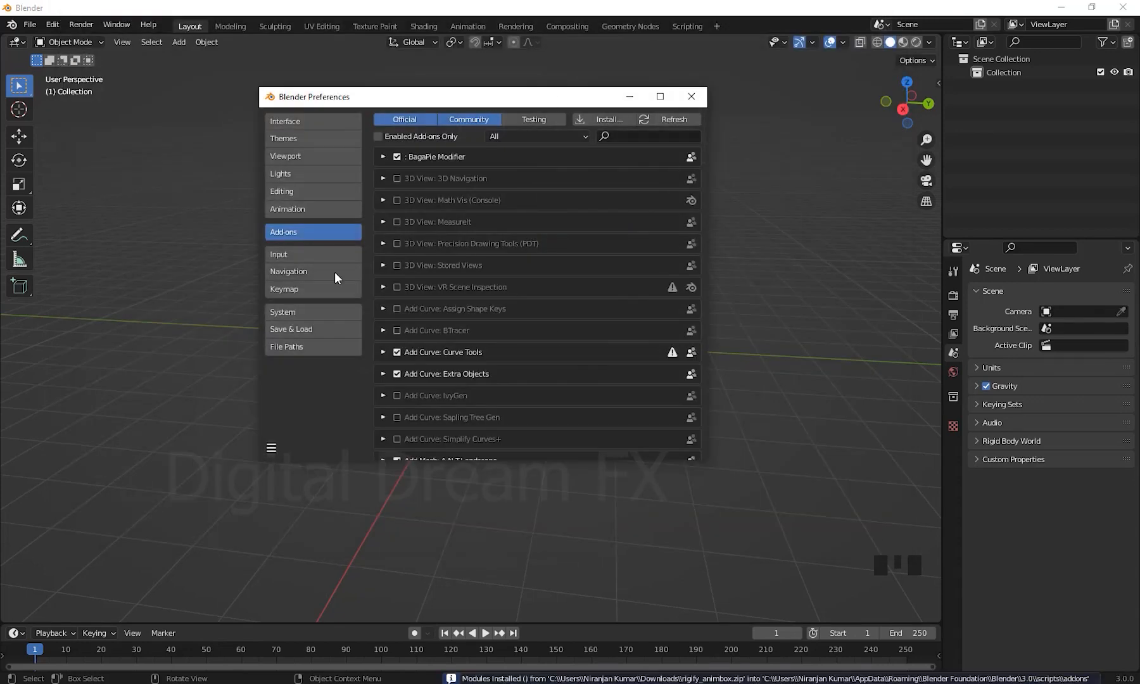
# Step: Search the add-ons for "rigi" and expand the details of the enabled Animation: Rigify Animbox add-on
pyautogui.scroll(-3, 576, 343)
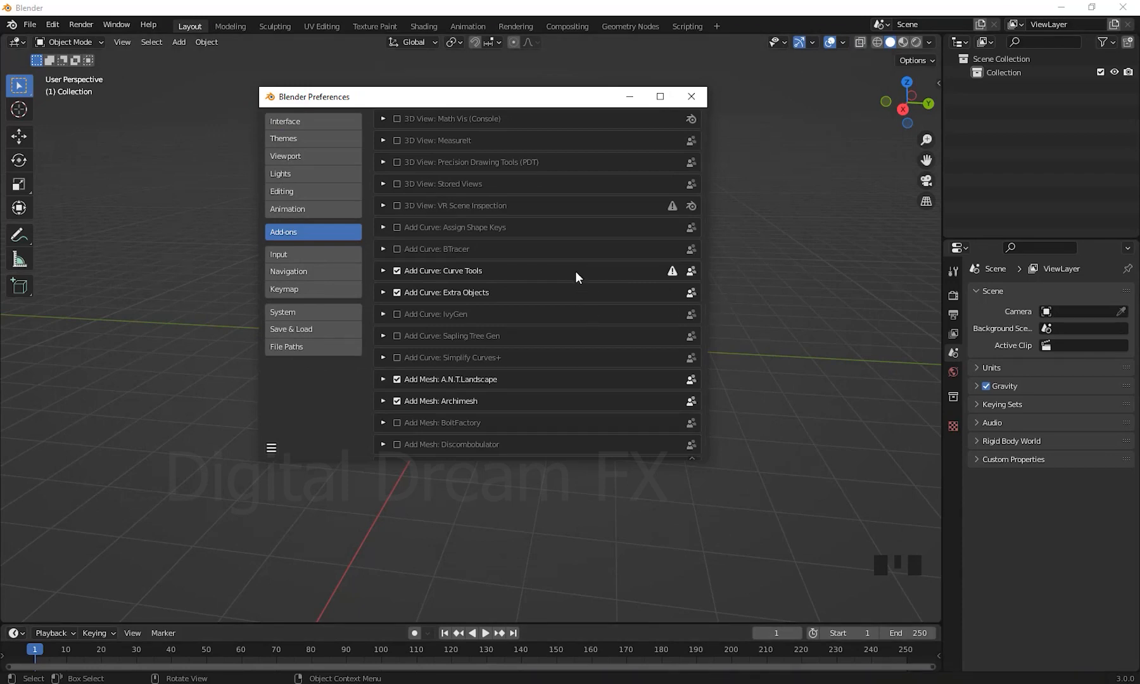
pyautogui.scroll(3, 576, 272)
pyautogui.click(650, 137)
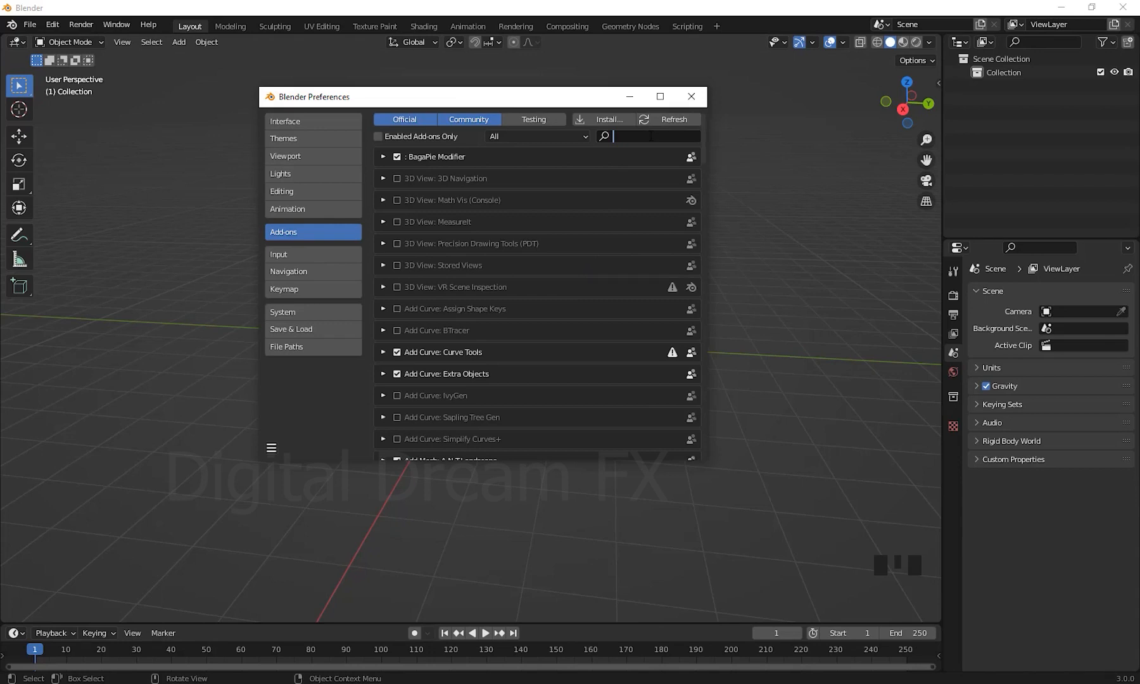
pyautogui.write('5rigi')
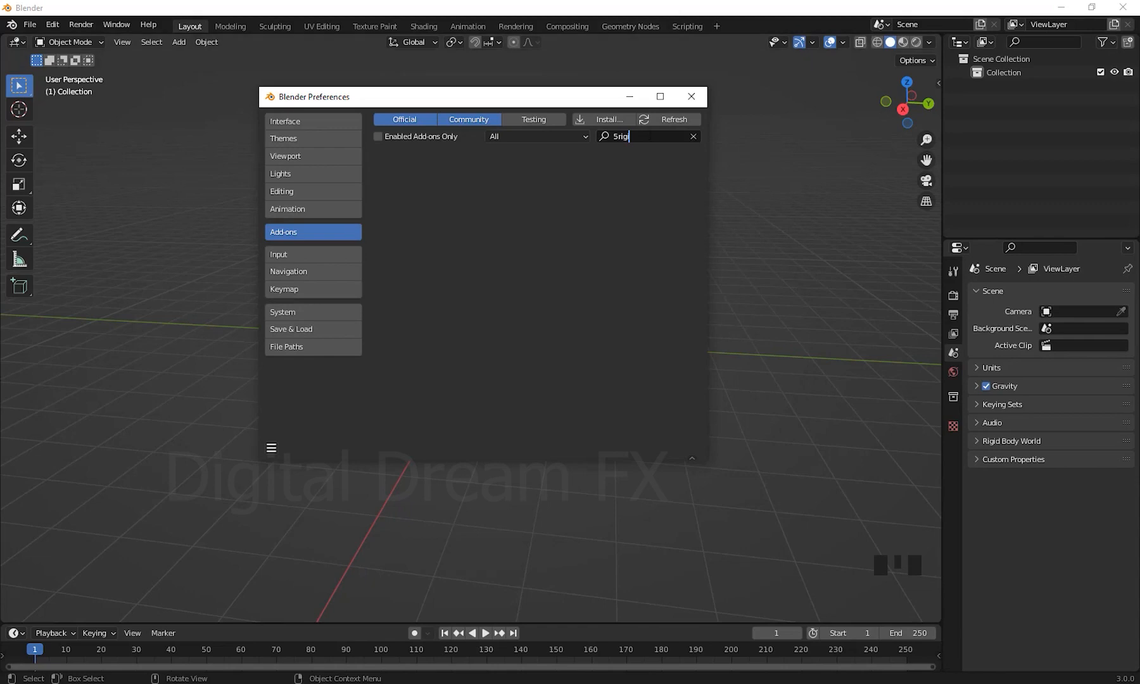
pyautogui.hotkey('ctrl', 'a')
pyautogui.write('r')
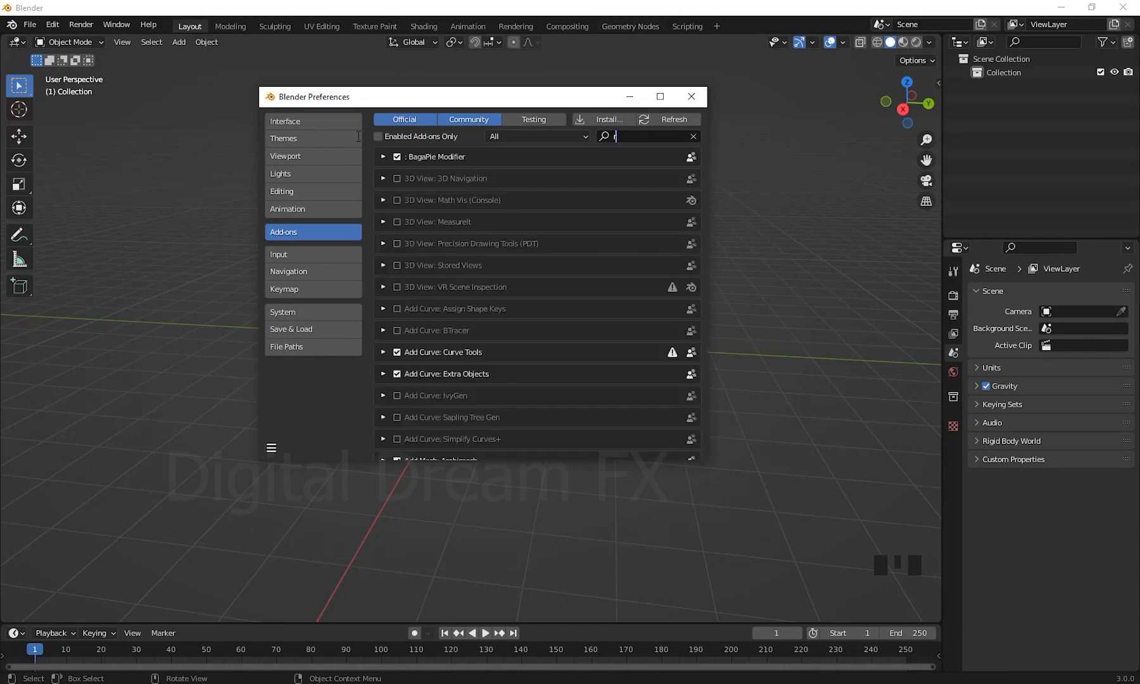
pyautogui.write('igi')
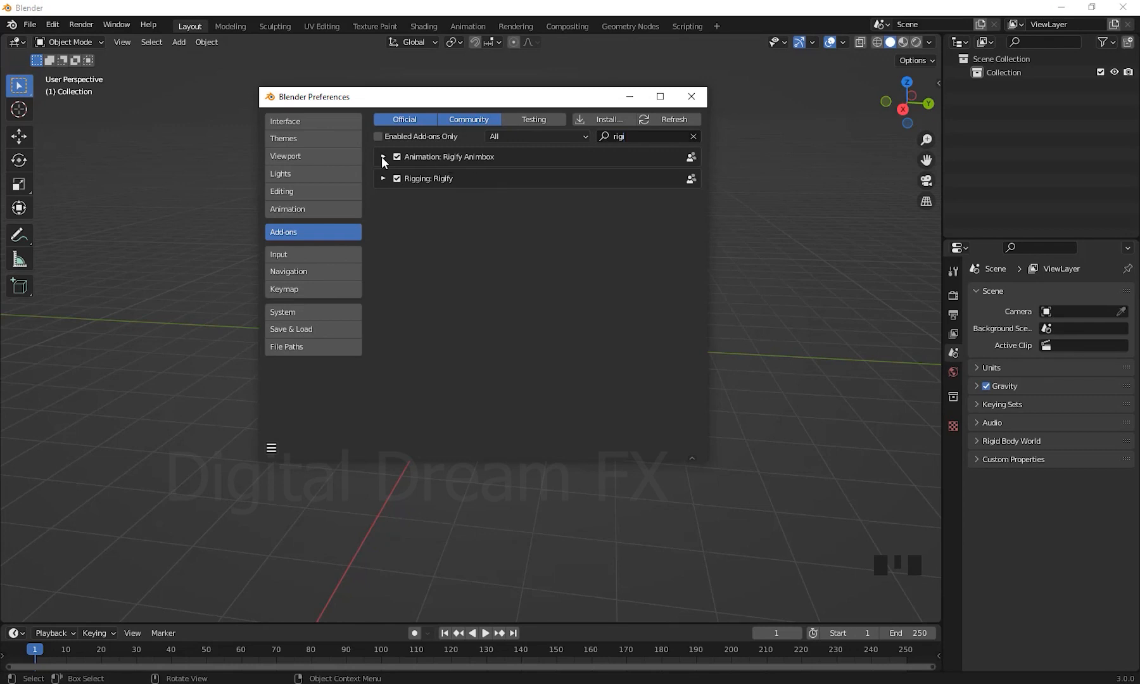
pyautogui.click(383, 157)
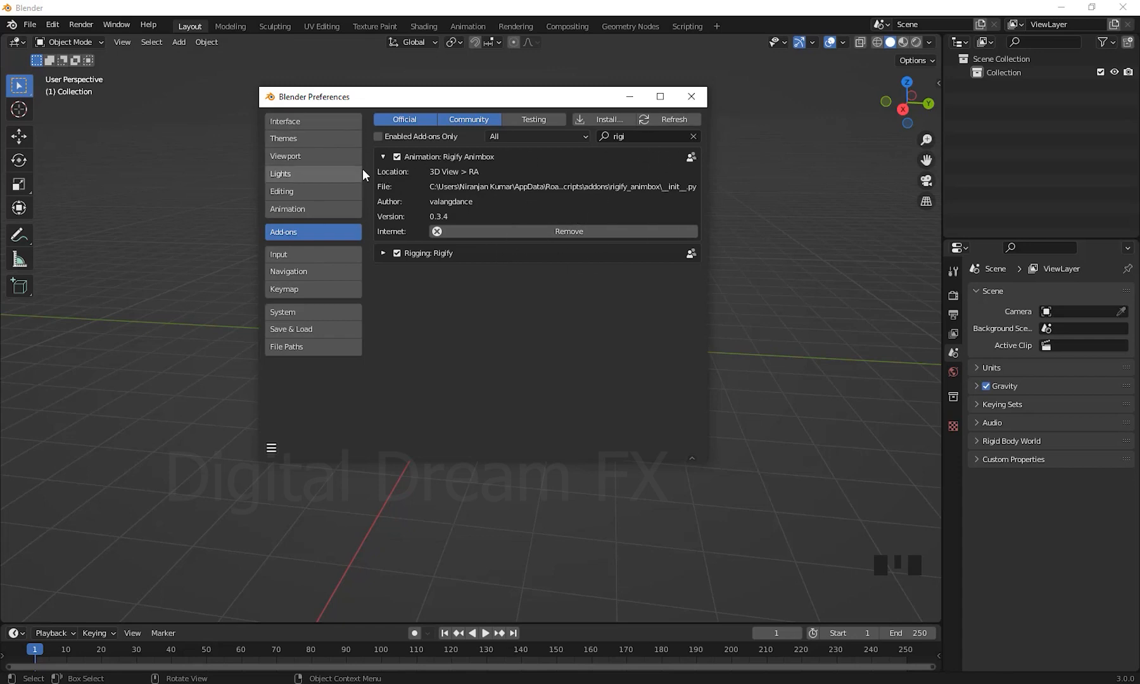
# Step: Save the preferences, clear the add-on search and close the Preferences window
pyautogui.click(271, 449)
pyautogui.click(320, 413)
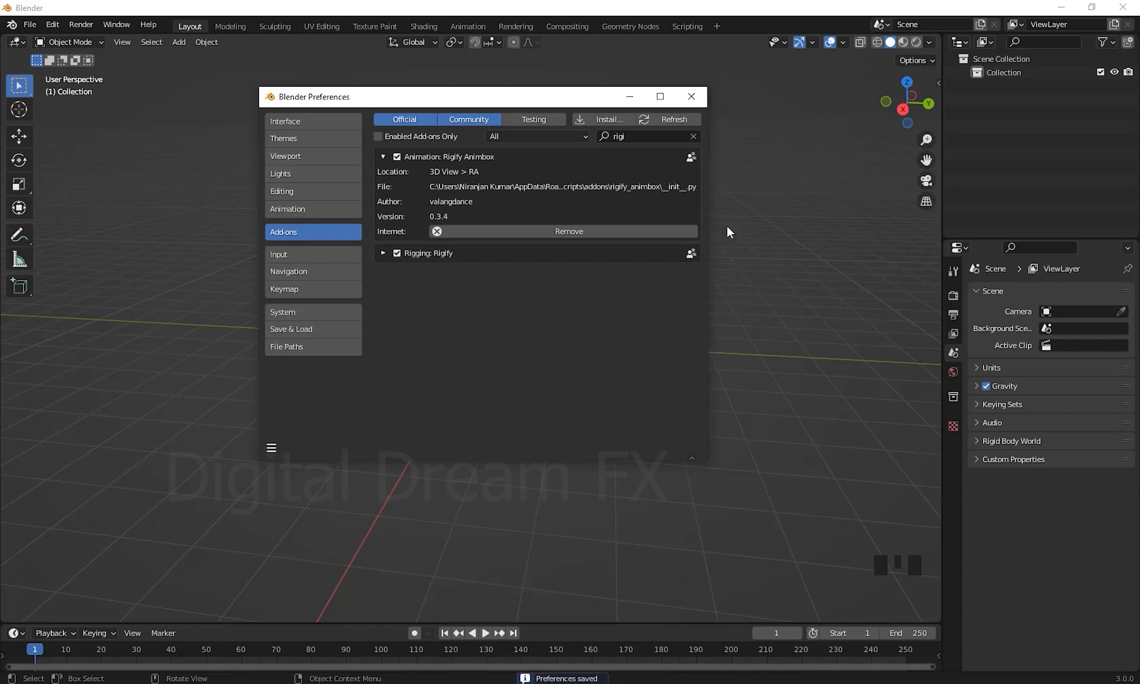
pyautogui.click(694, 136)
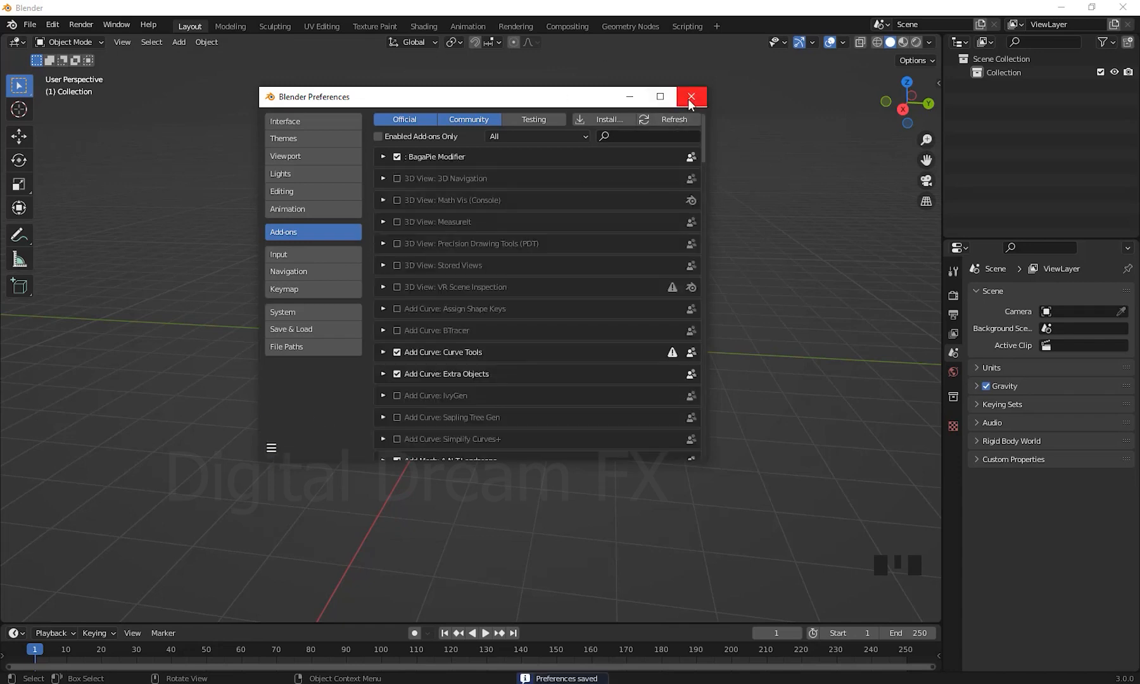
pyautogui.click(691, 96)
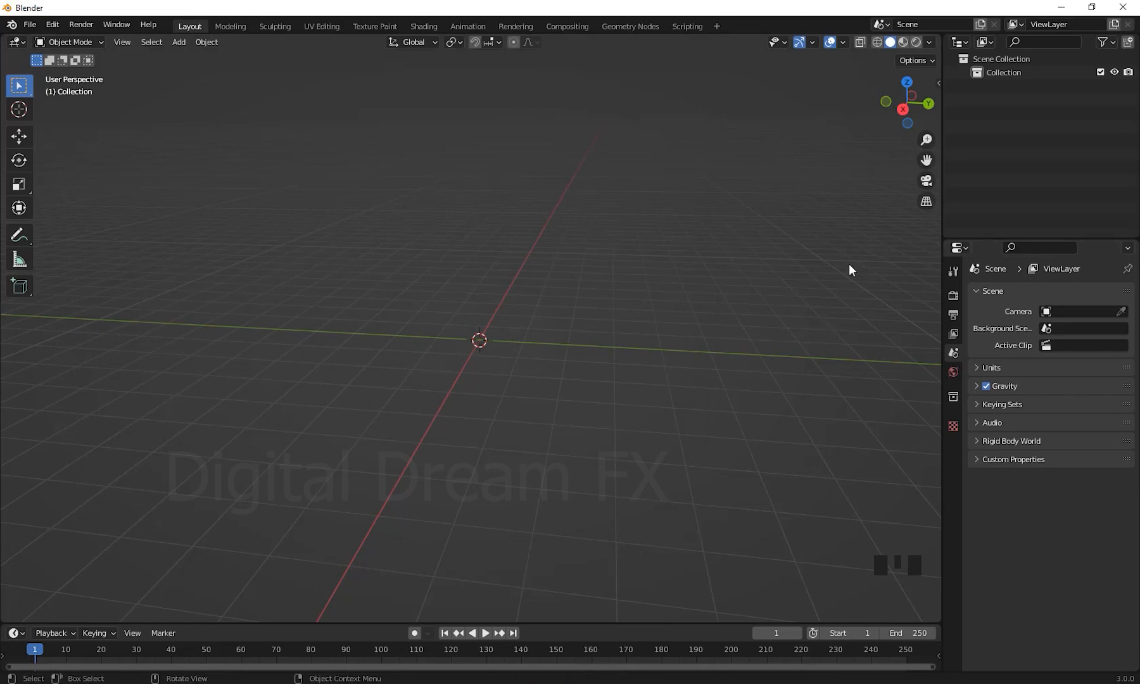
# Step: Show the Rigify Animbox tools in the 3D view and add the Cheetah rig from Rigify ZOO
pyautogui.press('n')
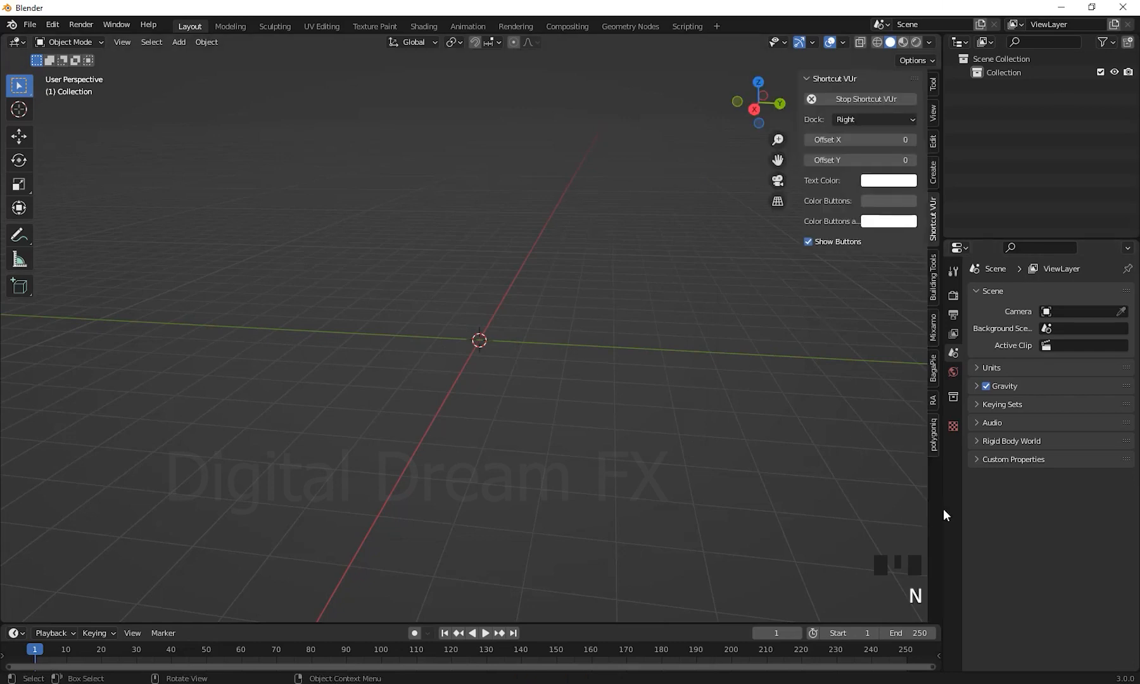
pyautogui.click(933, 404)
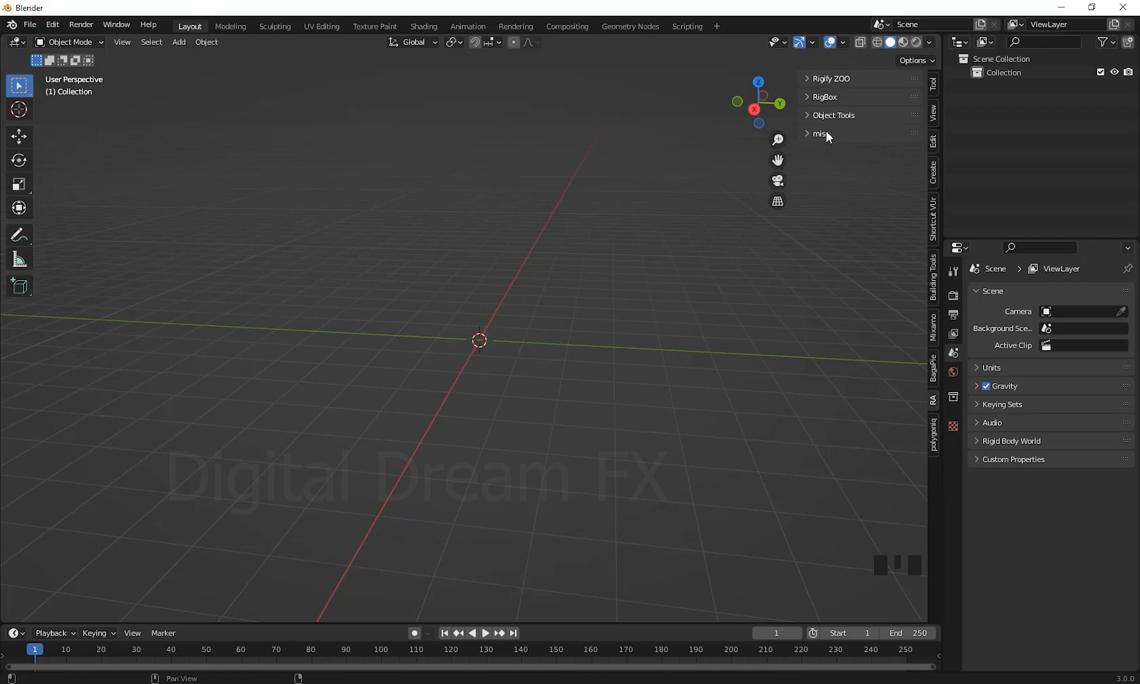
pyautogui.moveTo(716, 322); pyautogui.dragTo(727, 351, button='middle')
pyautogui.scroll(1, 662, 346)
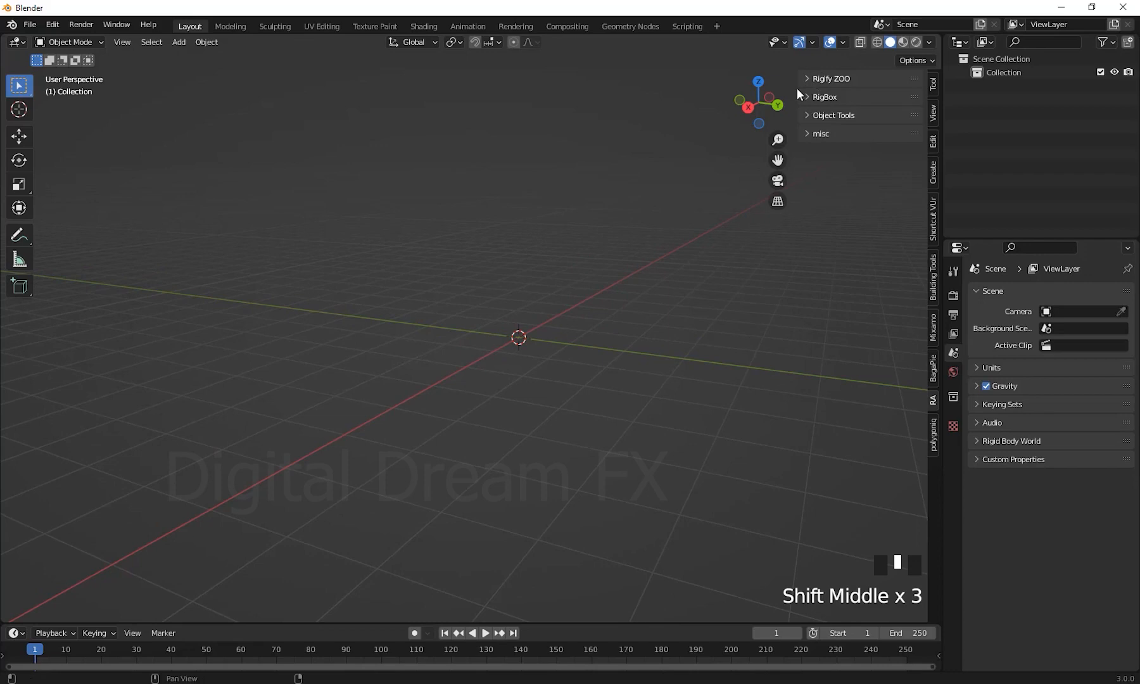
pyautogui.click(803, 79)
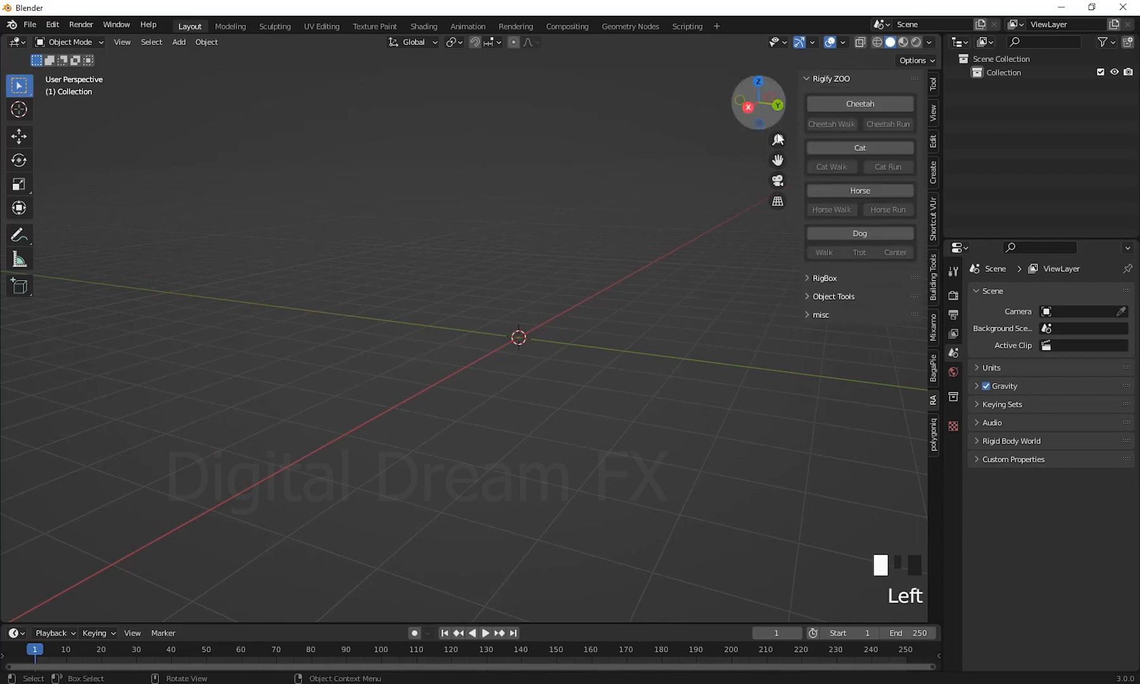
pyautogui.keyDown('shift'); pyautogui.moveTo(632, 336); pyautogui.dragTo(644, 289, button='middle'); pyautogui.keyUp('shift')
pyautogui.scroll(2, 639, 347)
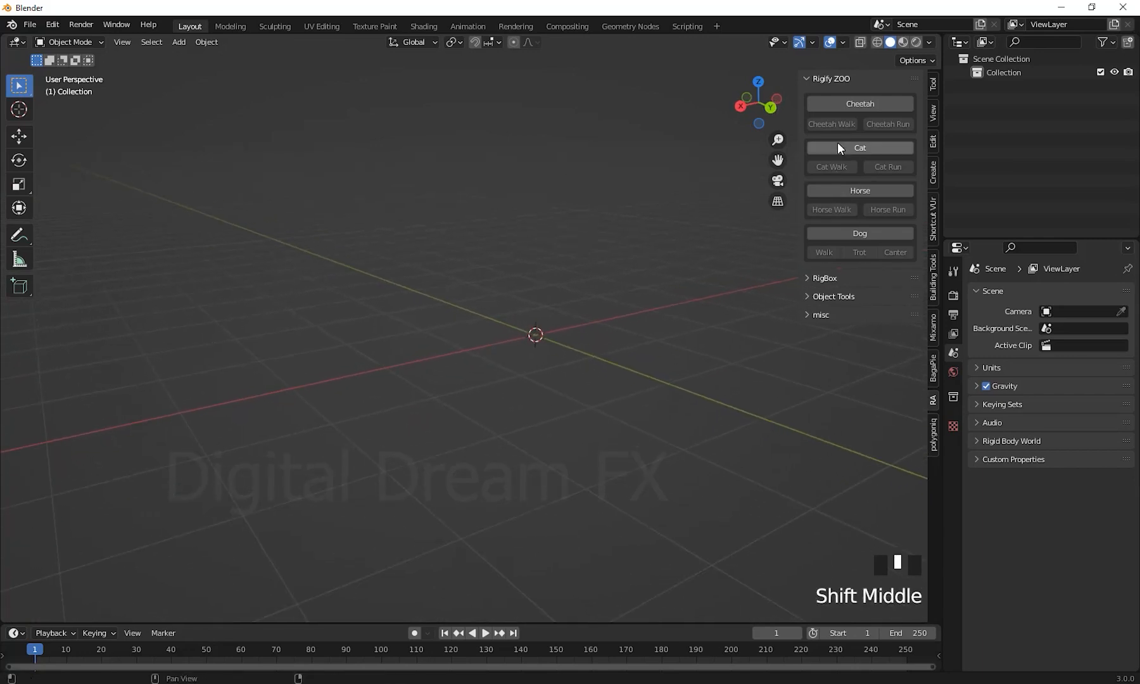
pyautogui.click(860, 103)
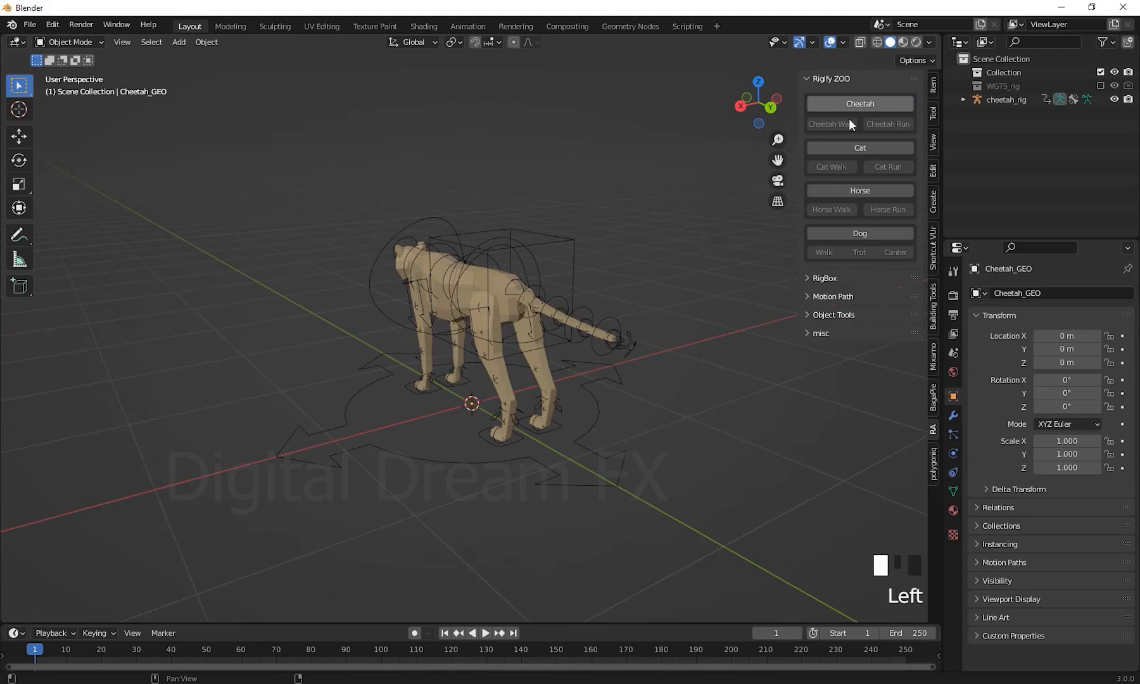
# Step: Try to lower the cheetah rig's torso control, then cancel the move
pyautogui.moveTo(478, 493); pyautogui.dragTo(584, 482, button='middle')
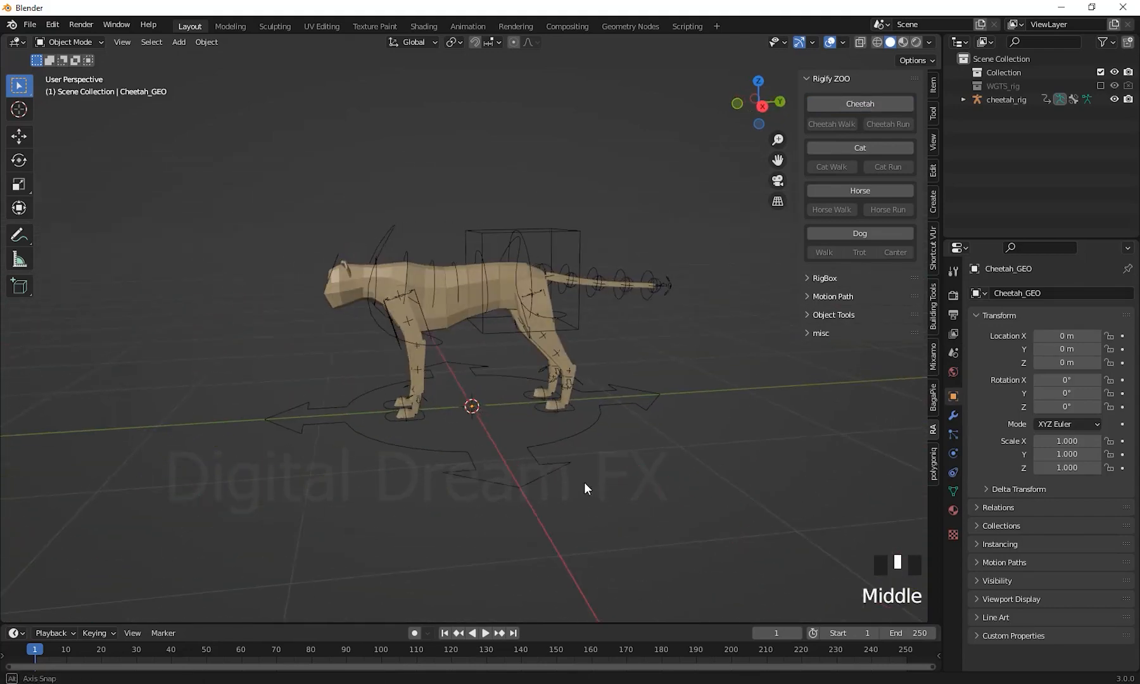
pyautogui.click(571, 235)
pyautogui.keyDown('shift'); pyautogui.moveTo(573, 257); pyautogui.dragTo(551, 323, button='middle'); pyautogui.keyUp('shift')
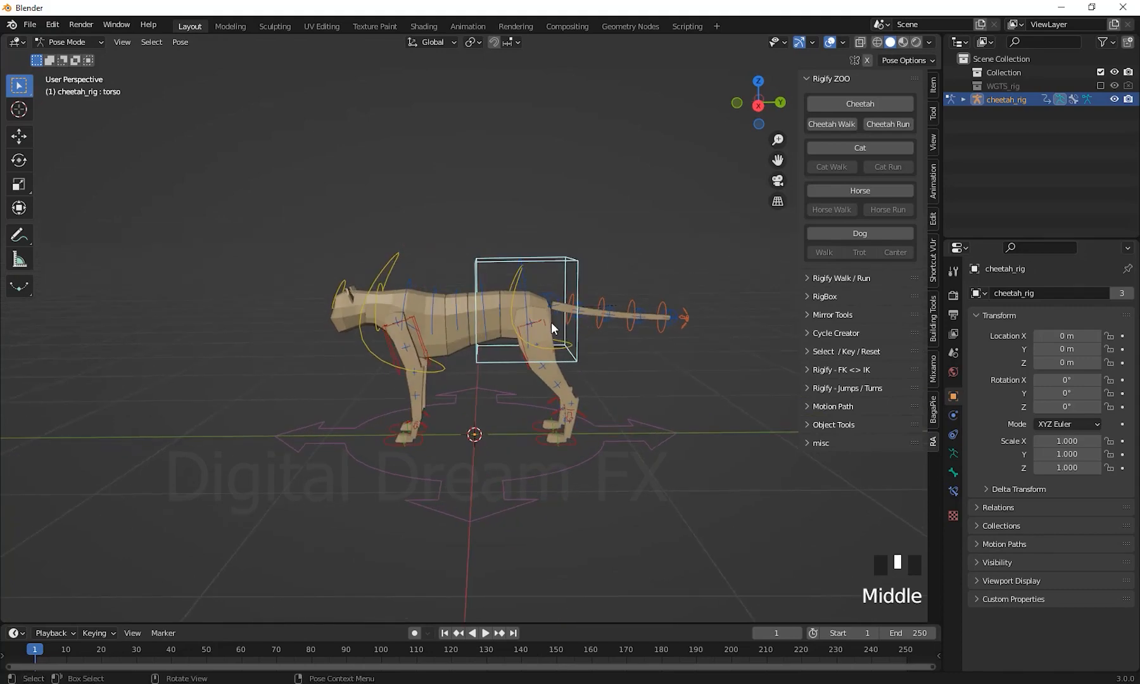
pyautogui.press('g')
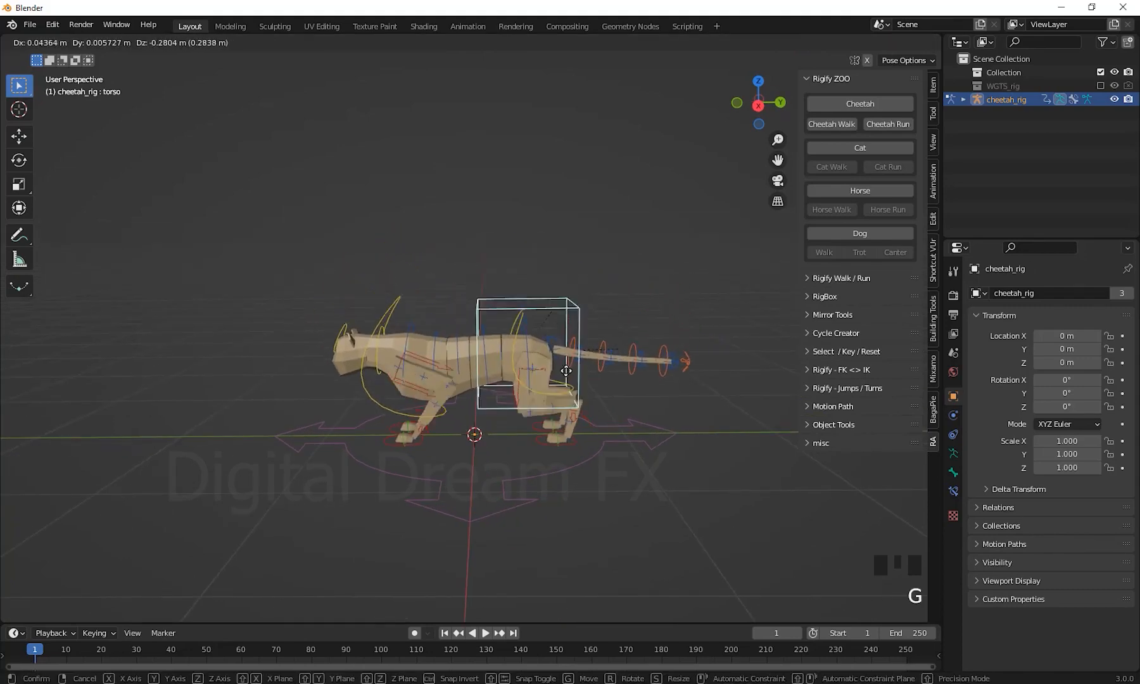
pyautogui.rightClick(612, 375)
pyautogui.scroll(2, 618, 377)
pyautogui.moveTo(623, 379); pyautogui.dragTo(574, 294, button='middle')
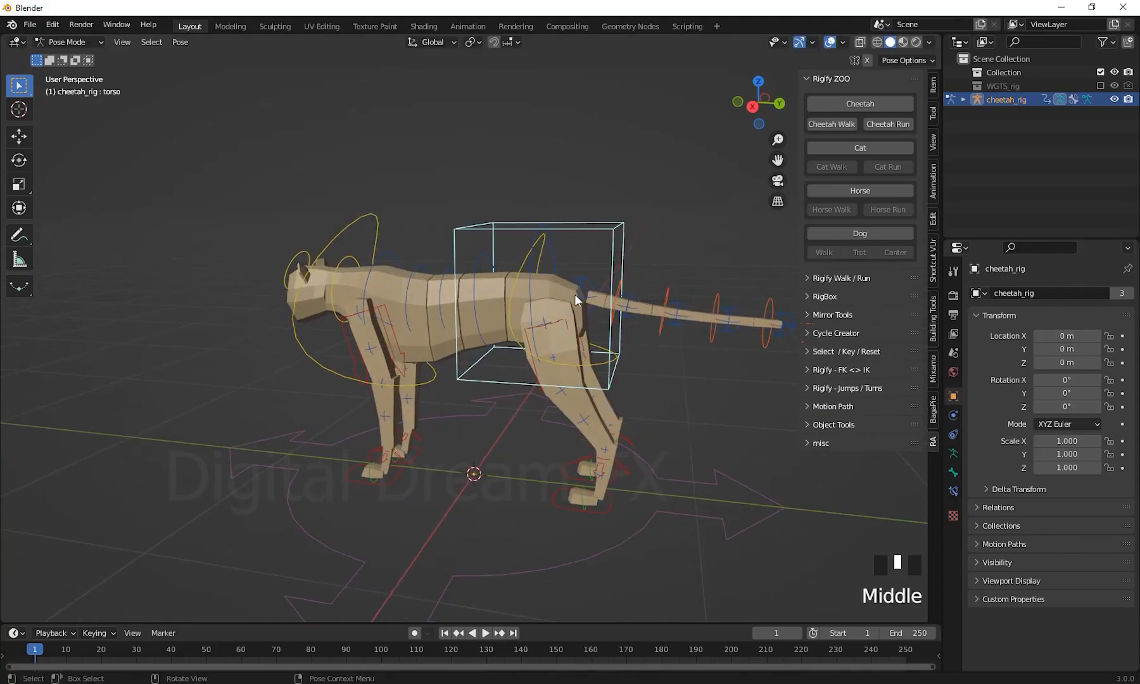
# Step: Try the cheetah's tail controls by rotating the tail-base tweak and swinging the tail-tip master upward and sideways, cancelling each transform
pyautogui.click(576, 296)
pyautogui.moveTo(632, 432); pyautogui.dragTo(660, 423, button='middle')
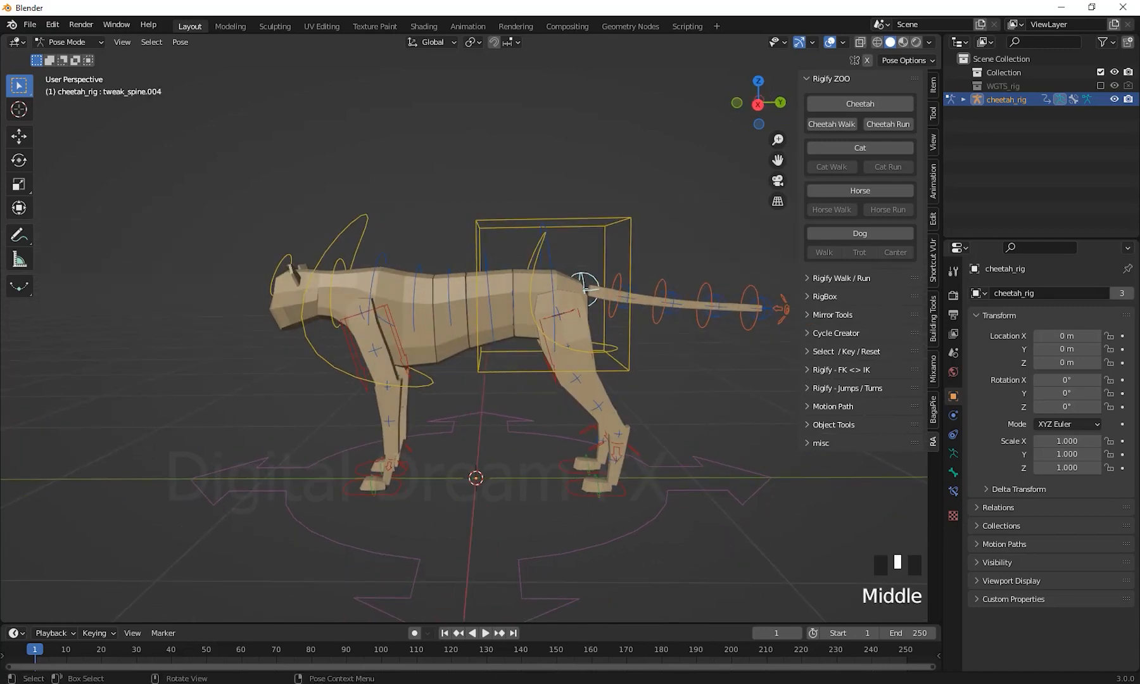
pyautogui.press('r')
pyautogui.rightClick(794, 337)
pyautogui.click(787, 310)
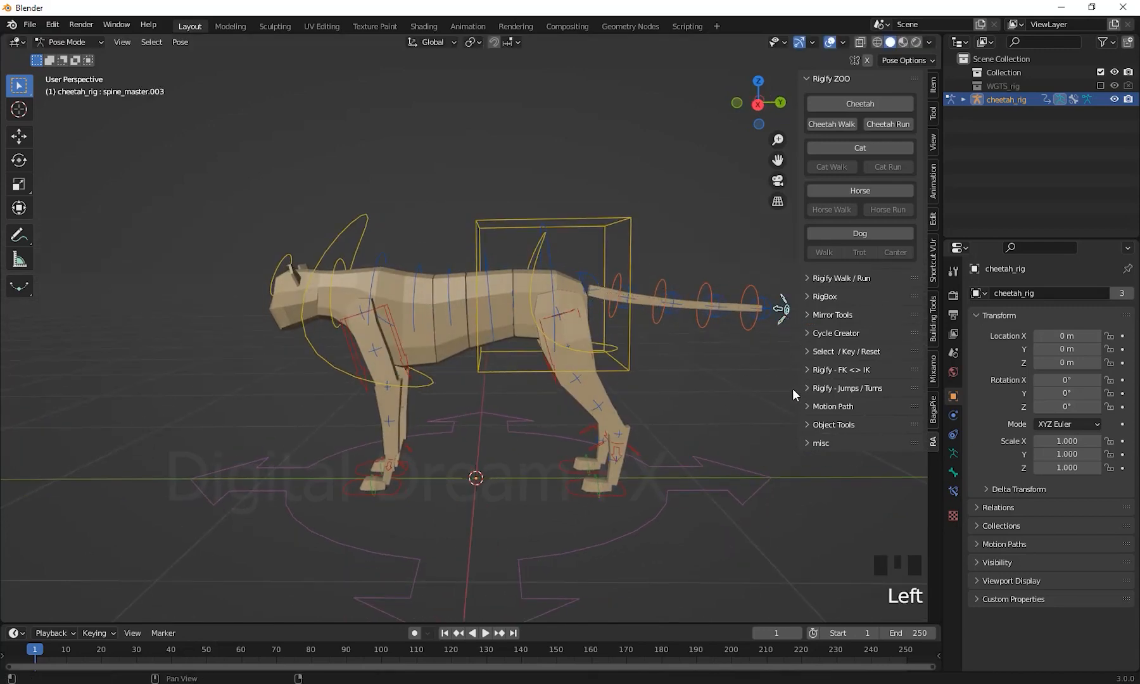
pyautogui.press('g')
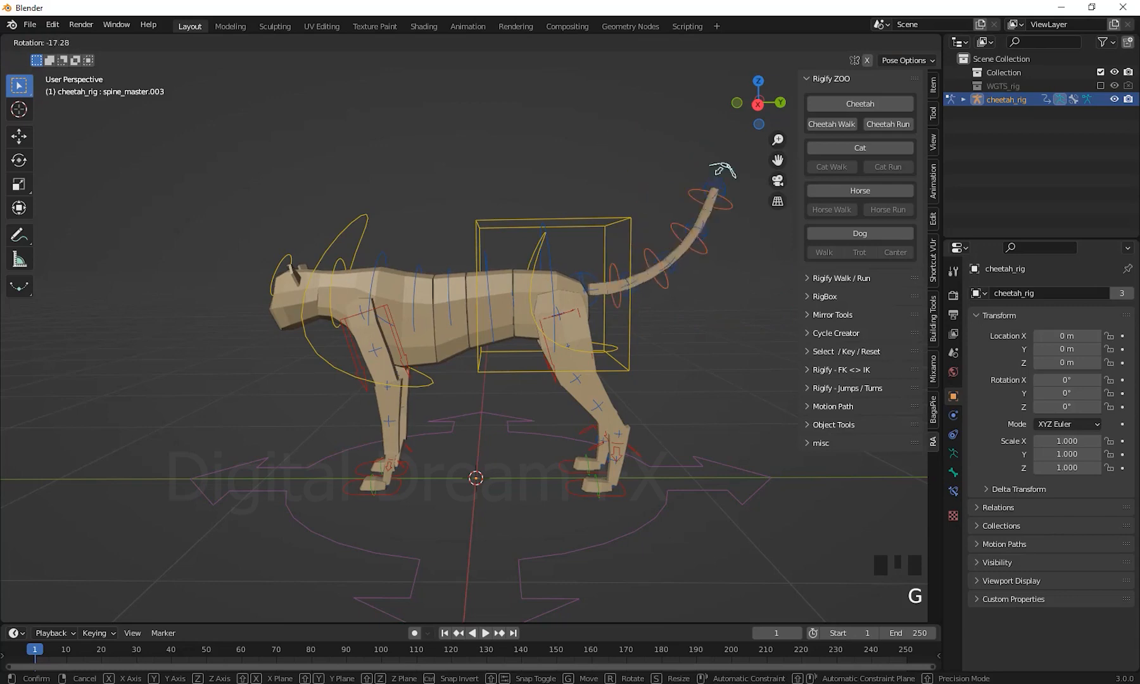
pyautogui.rightClick(708, 418)
pyautogui.moveTo(707, 418); pyautogui.dragTo(679, 506, button='middle')
pyautogui.press('g')
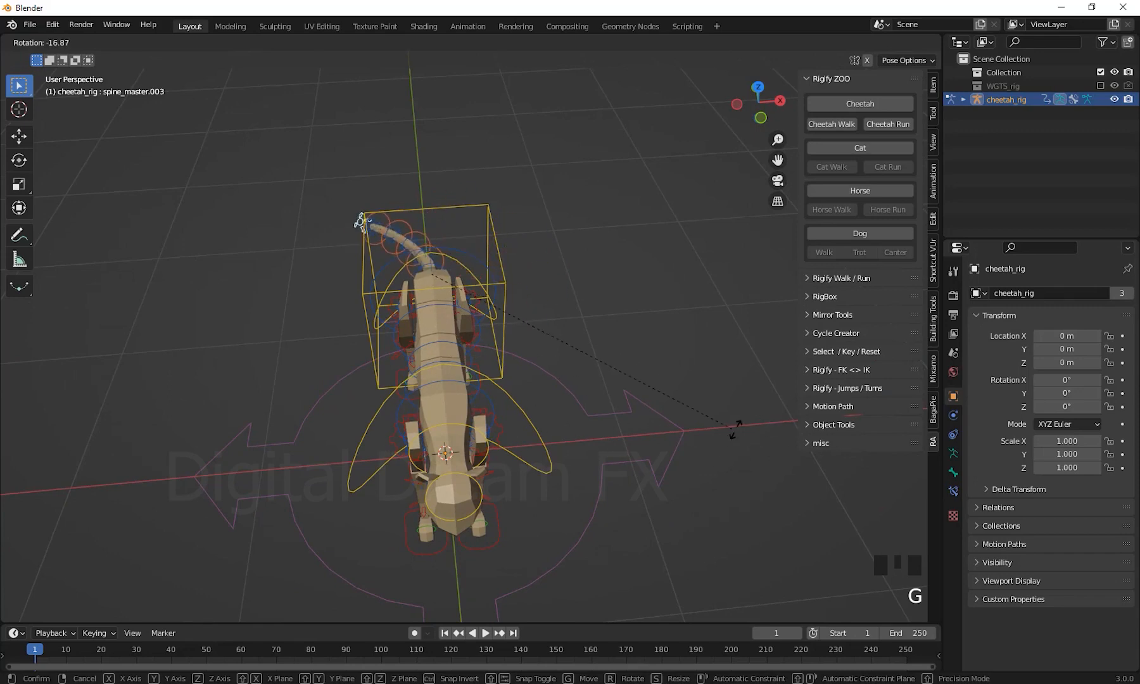
pyautogui.rightClick(785, 427)
# Step: Lower the cheetah's chest control and then its torso control to pose the body in a crouch
pyautogui.scroll(-2, 568, 472)
pyautogui.scroll(2, 518, 482)
pyautogui.moveTo(568, 472)
pyautogui.mouseDown(button='middle')
pyautogui.moveTo(517, 482)
pyautogui.moveTo(508, 437)
pyautogui.moveTo(569, 462)
pyautogui.mouseUp(button='middle')
pyautogui.click(458, 229)
pyautogui.moveTo(497, 318); pyautogui.dragTo(526, 332, button='middle')
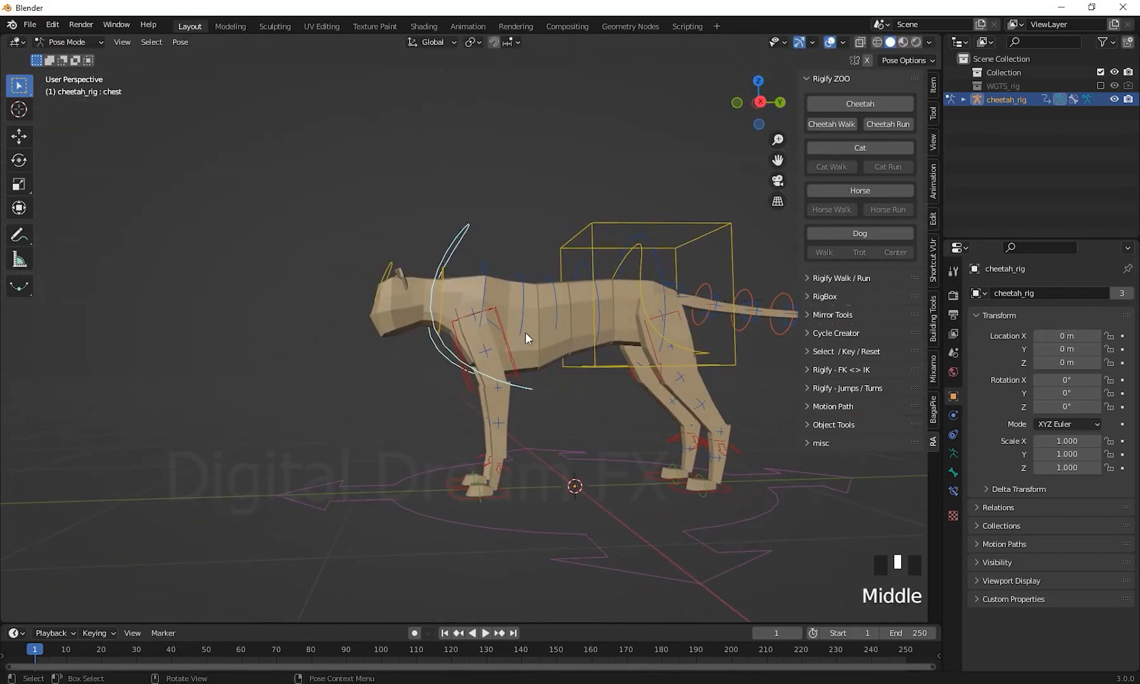
pyautogui.press('g')
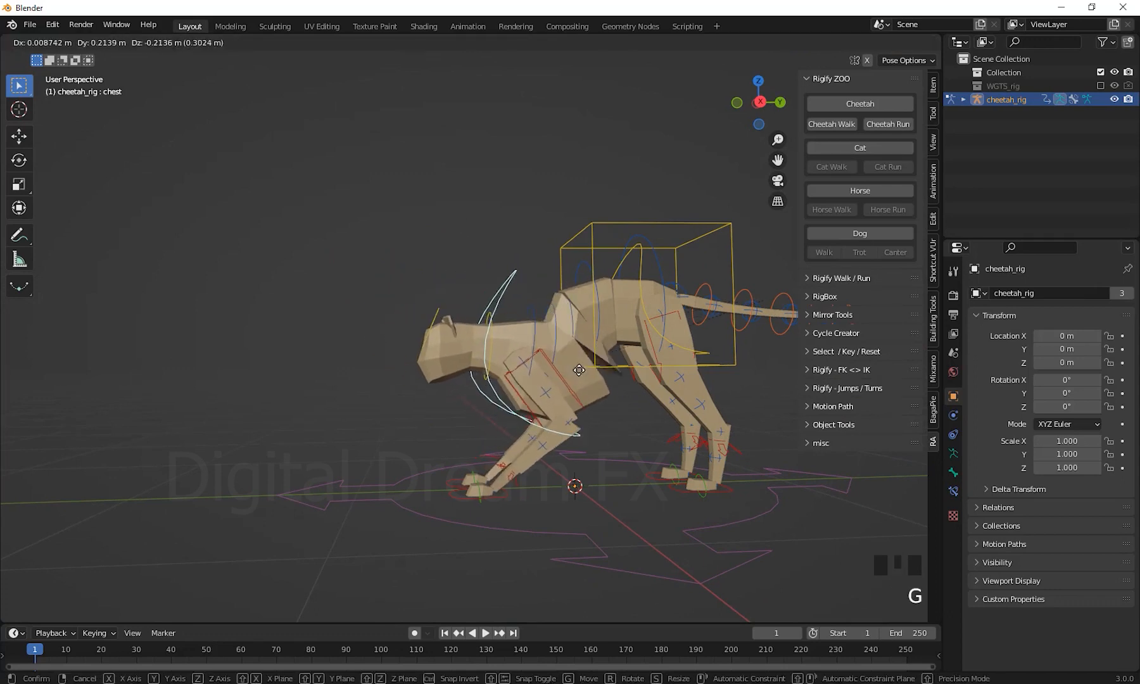
pyautogui.click(522, 370)
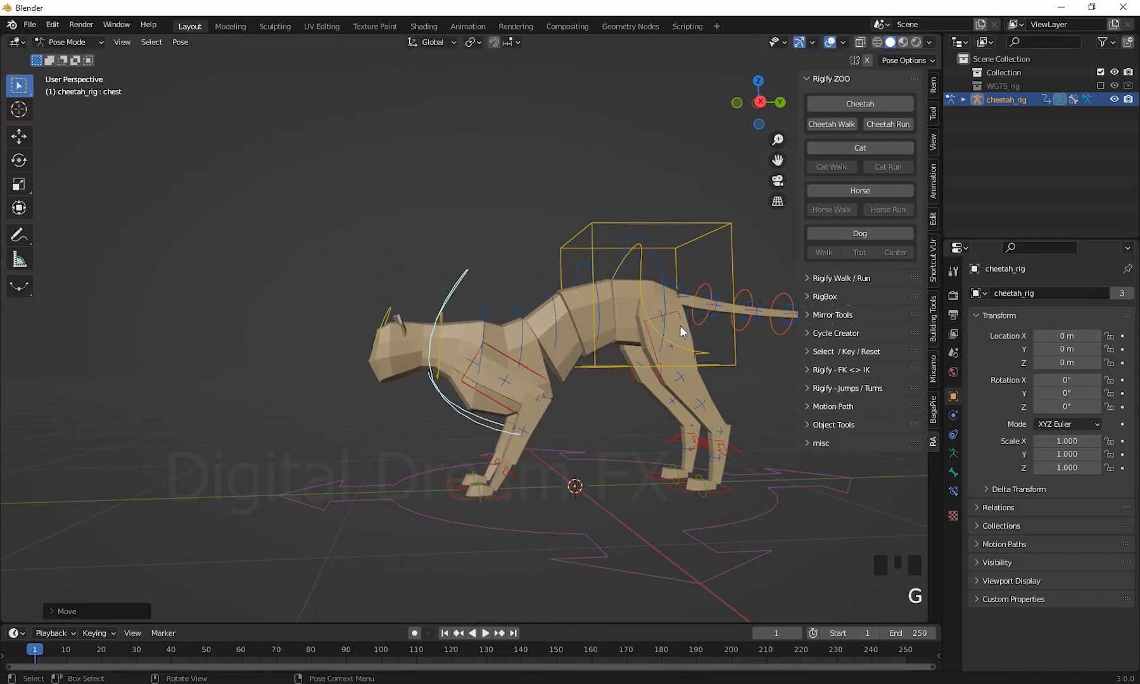
pyautogui.click(723, 228)
pyautogui.press('g')
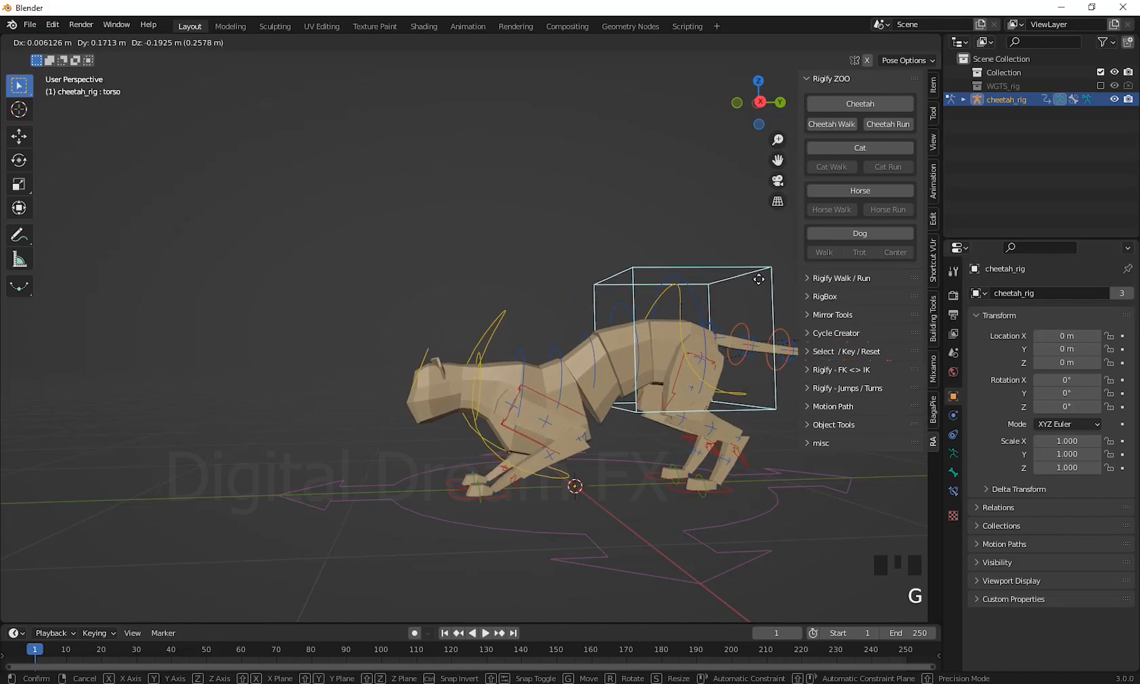
pyautogui.click(513, 461)
# Step: Try to move the crouching cheetah's chest control again, then cancel the move
pyautogui.moveTo(513, 461); pyautogui.dragTo(550, 277, button='middle')
pyautogui.scroll(-2, 623, 518)
pyautogui.scroll(1, 542, 467)
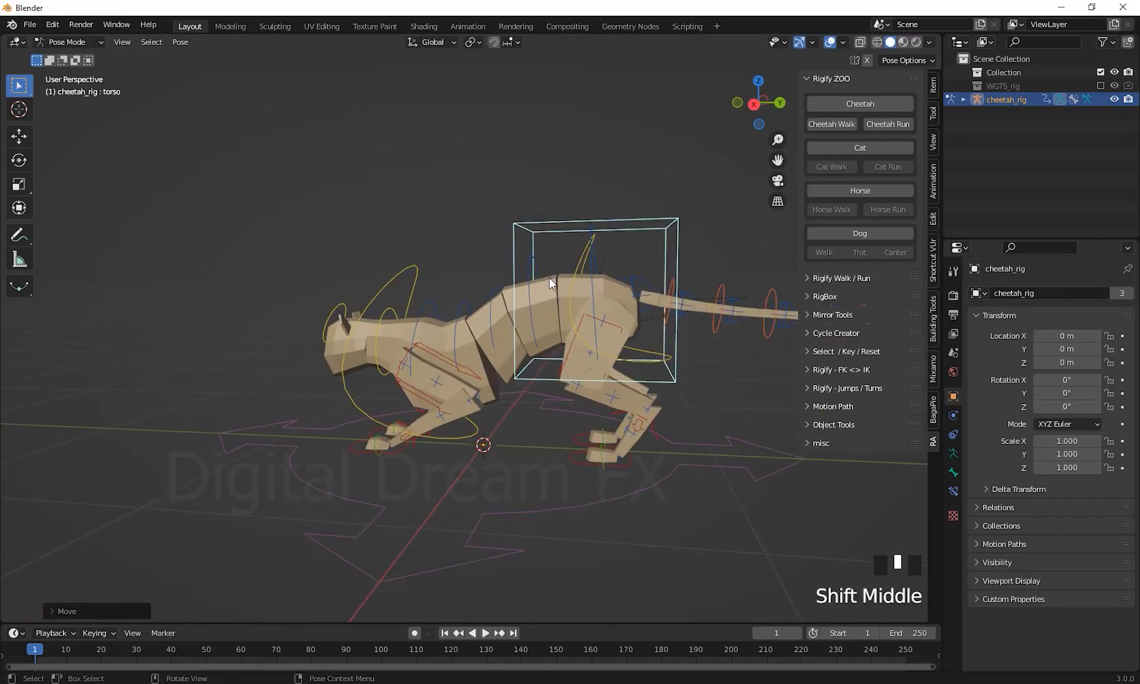
pyautogui.click(388, 281)
pyautogui.press('g')
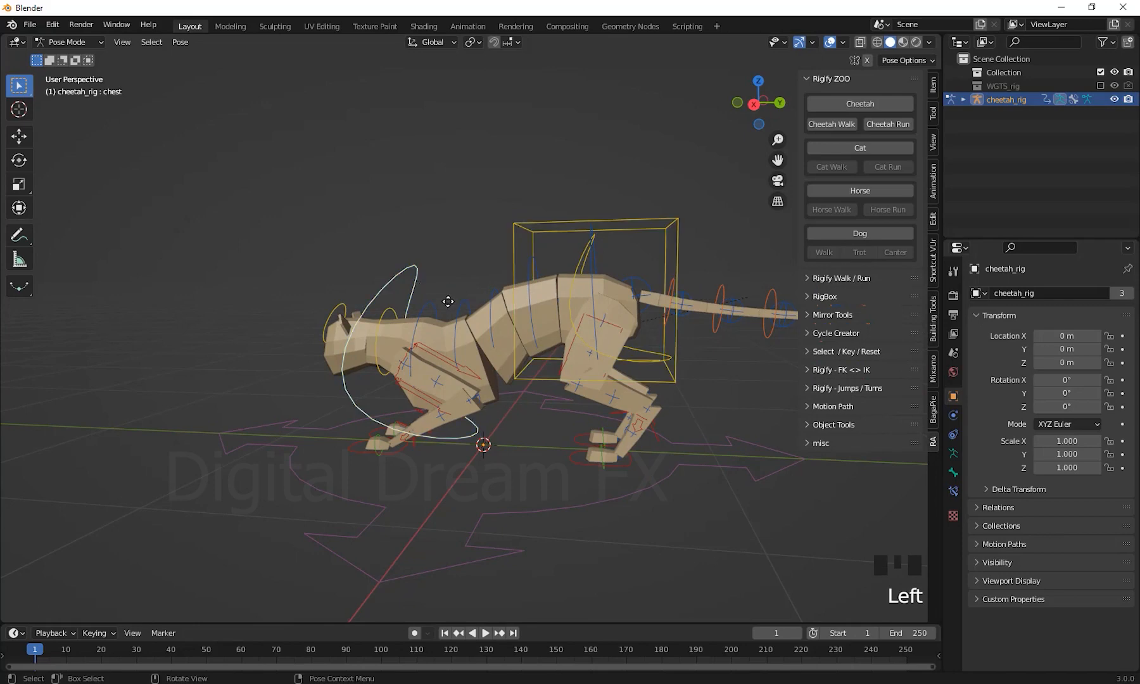
pyautogui.rightClick(437, 270)
# Step: Select the cheetah's torso and root controls together and apply the Cheetah Run animation to the rig
pyautogui.moveTo(506, 371); pyautogui.dragTo(673, 187, button='middle')
pyautogui.click(673, 188)
pyautogui.keyDown('shift'); pyautogui.moveTo(673, 323); pyautogui.dragTo(592, 332, button='middle'); pyautogui.keyUp('shift')
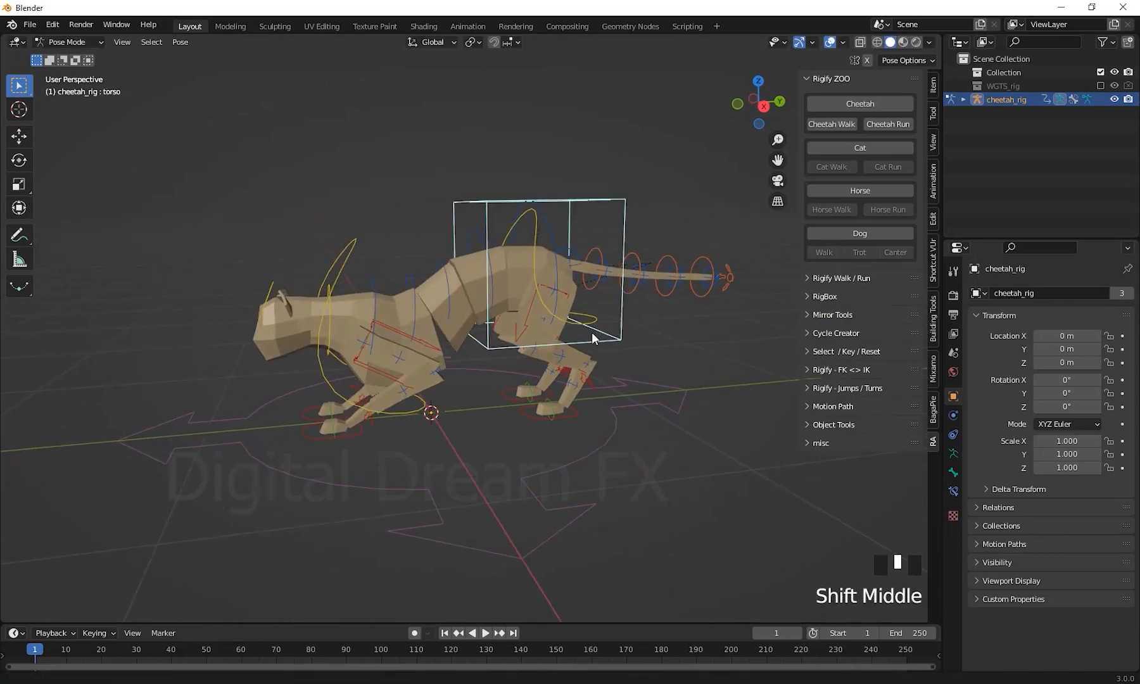
pyautogui.scroll(-1, 592, 332)
pyautogui.keyDown('shift'); pyautogui.moveTo(617, 390); pyautogui.dragTo(602, 391, button='middle'); pyautogui.keyUp('shift')
pyautogui.keyDown('shift'); pyautogui.click(602, 394); pyautogui.keyUp('shift')
pyautogui.keyDown('shift'); pyautogui.moveTo(581, 317); pyautogui.dragTo(608, 341, button='middle'); pyautogui.keyUp('shift')
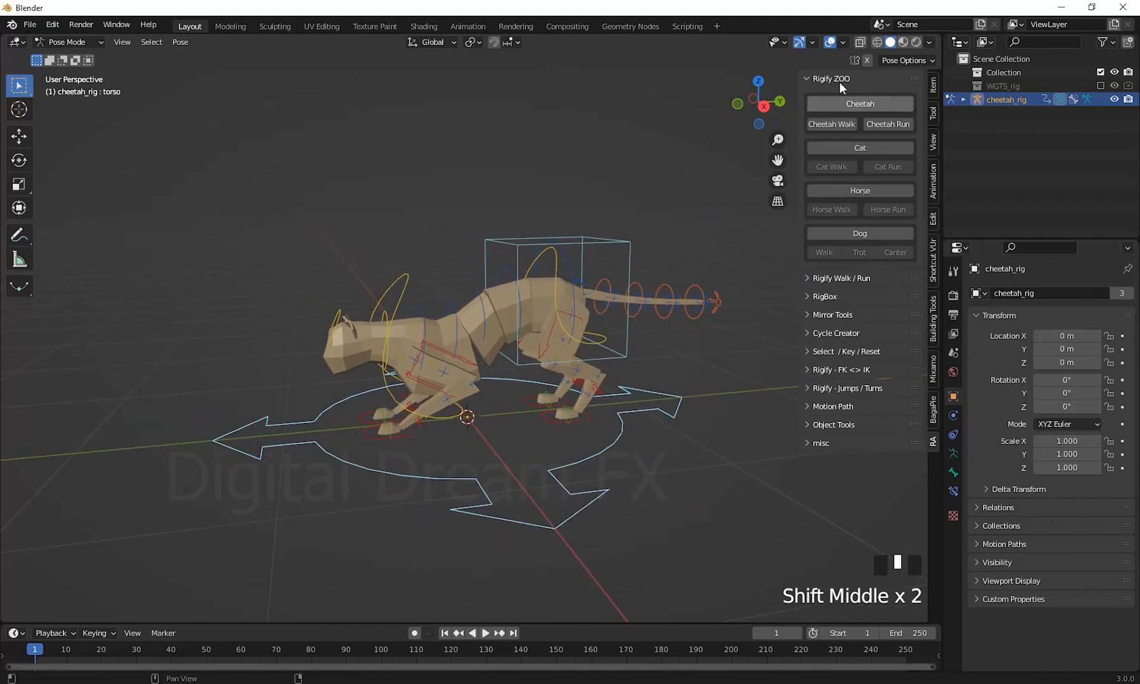
pyautogui.click(889, 123)
pyautogui.moveTo(424, 409); pyautogui.dragTo(700, 415, button='middle')
pyautogui.scroll(2, 654, 415)
pyautogui.scroll(1, 681, 467)
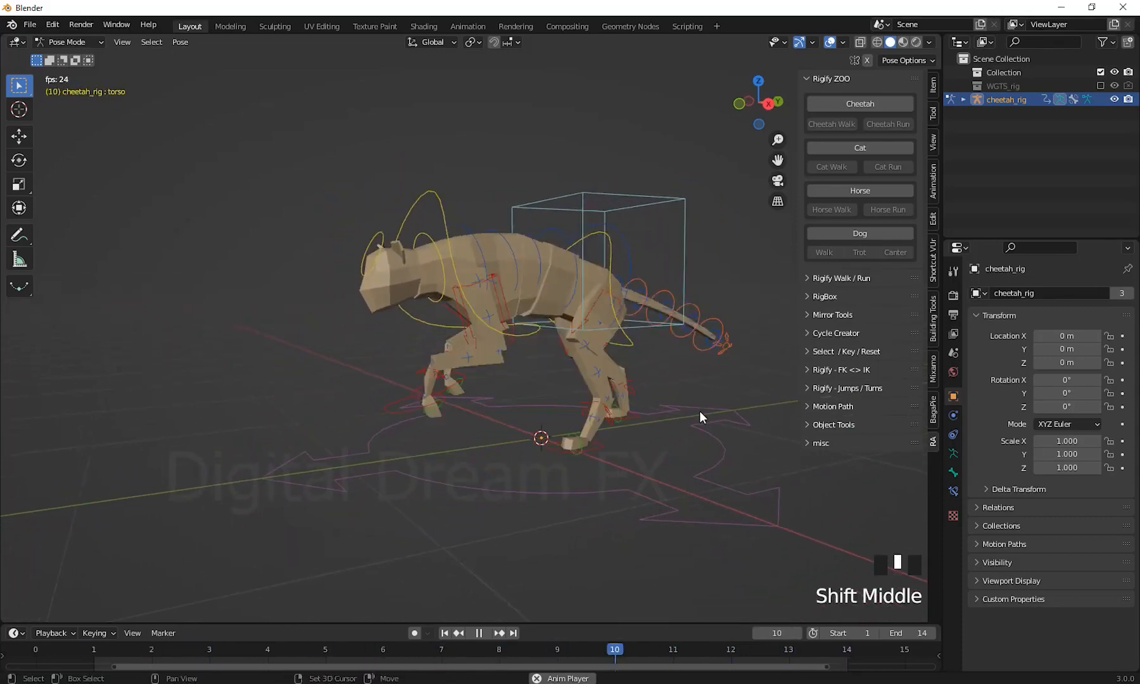
# Step: Stop the run animation's playback, return to frame 1 and inspect the cheetah's pose
pyautogui.click(478, 633)
pyautogui.click(444, 633)
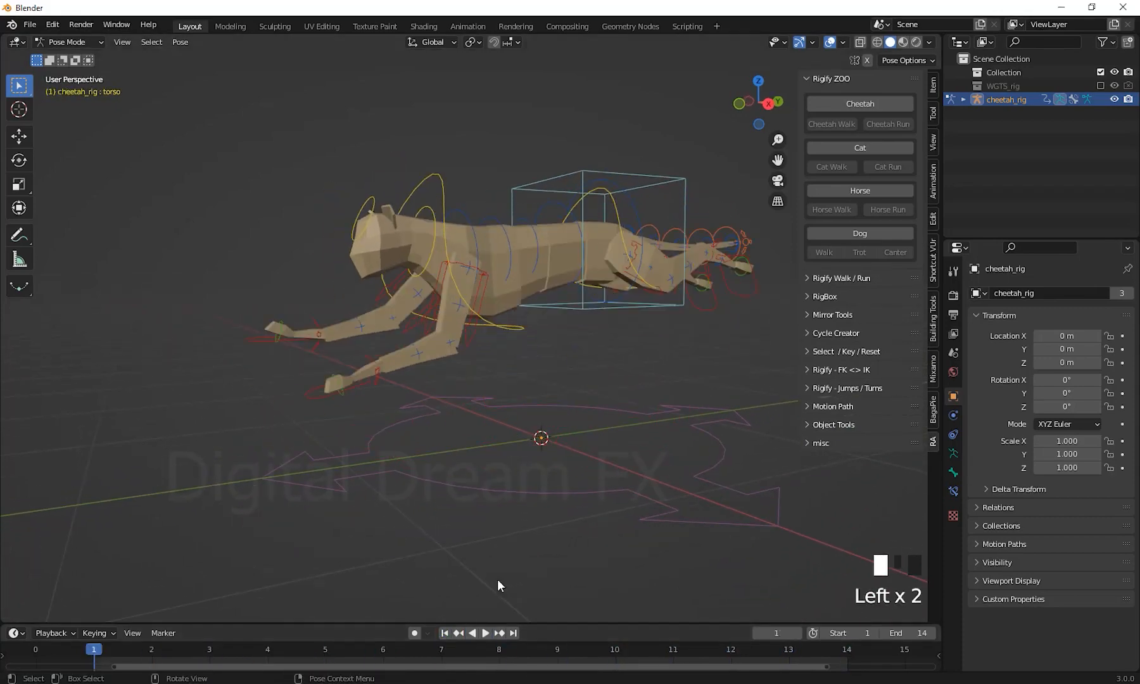
pyautogui.keyDown('shift'); pyautogui.moveTo(499, 586); pyautogui.dragTo(663, 357, button='middle'); pyautogui.keyUp('shift')
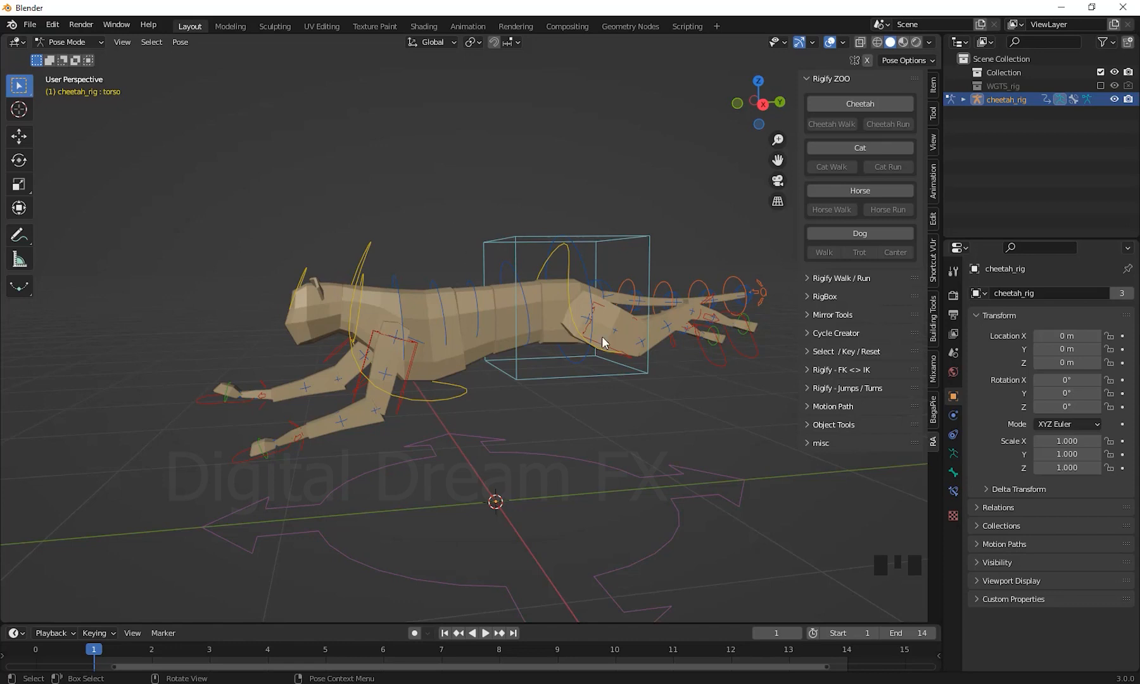
pyautogui.scroll(1, 497, 437)
pyautogui.keyDown('shift'); pyautogui.moveTo(586, 412); pyautogui.dragTo(585, 345, button='middle'); pyautogui.keyUp('shift')
pyautogui.keyDown('shift'); pyautogui.scroll(-2, 570, 366); pyautogui.keyUp('shift')
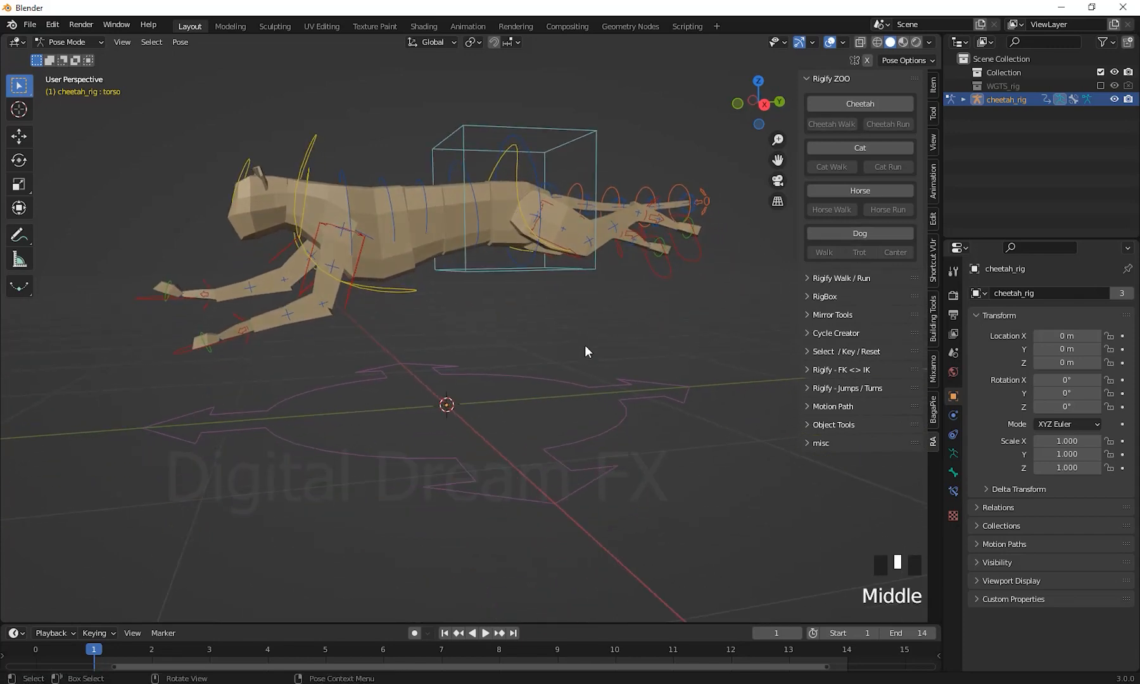
# Step: Switch to Object Mode, select the cheetah rig and delete it
pyautogui.click(85, 43)
pyautogui.click(85, 58)
pyautogui.click(581, 407)
pyautogui.click(613, 429)
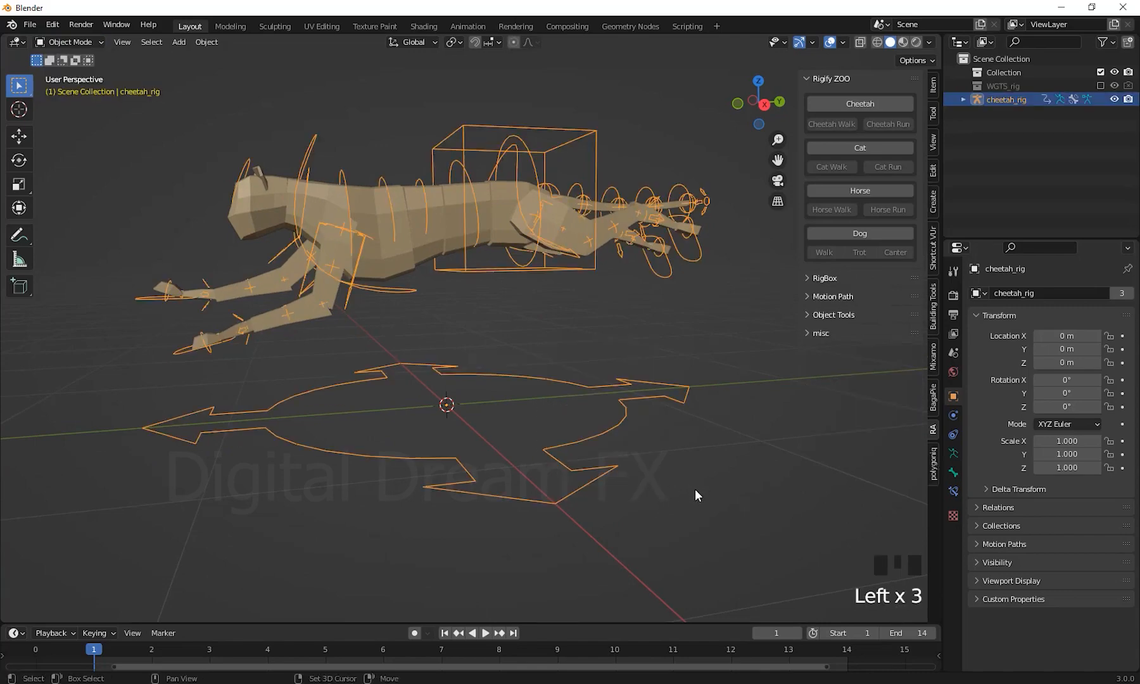
pyautogui.keyDown('shift'); pyautogui.moveTo(695, 490); pyautogui.dragTo(694, 490, button='middle'); pyautogui.keyUp('shift')
pyautogui.press('Delete')
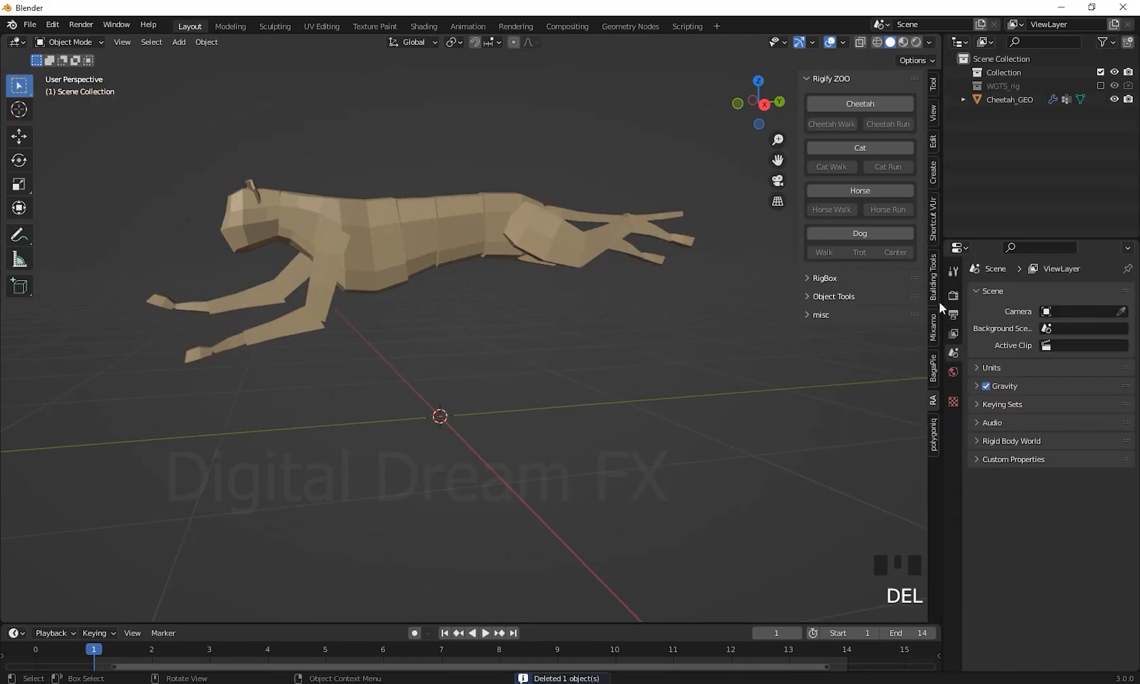
# Step: Delete the cheetah mesh and the WGTS_rig collection from the scene
pyautogui.click(1011, 87)
pyautogui.keyDown('shift'); pyautogui.click(1010, 100); pyautogui.keyUp('shift')
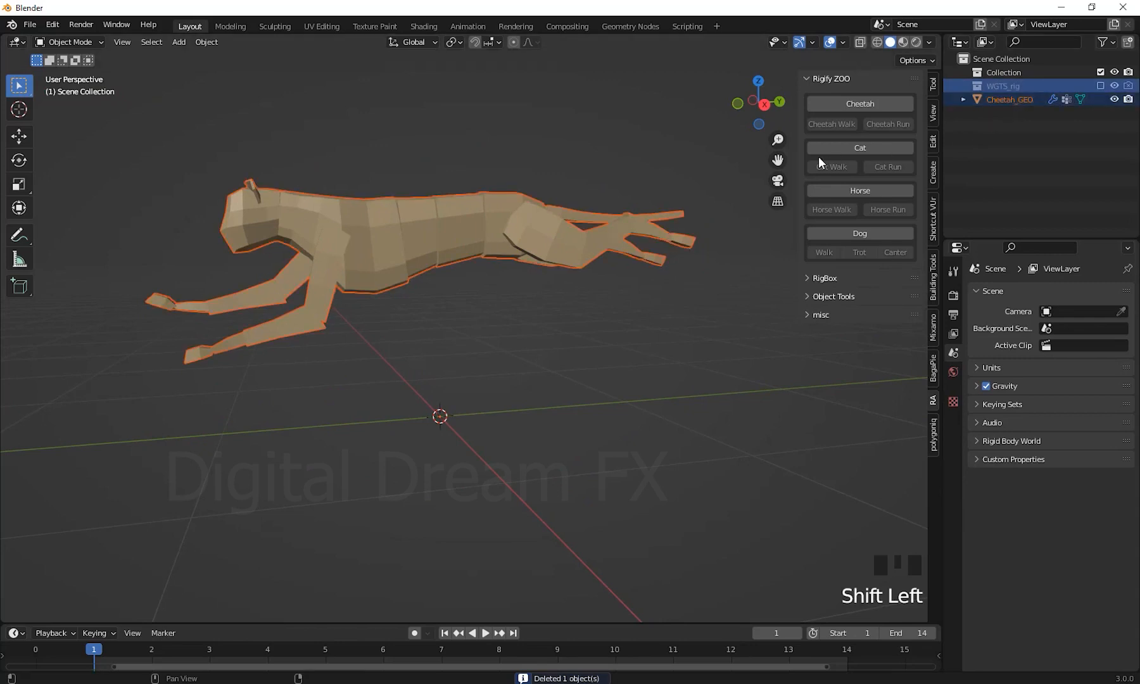
pyautogui.press('Delete')
pyautogui.click(990, 86)
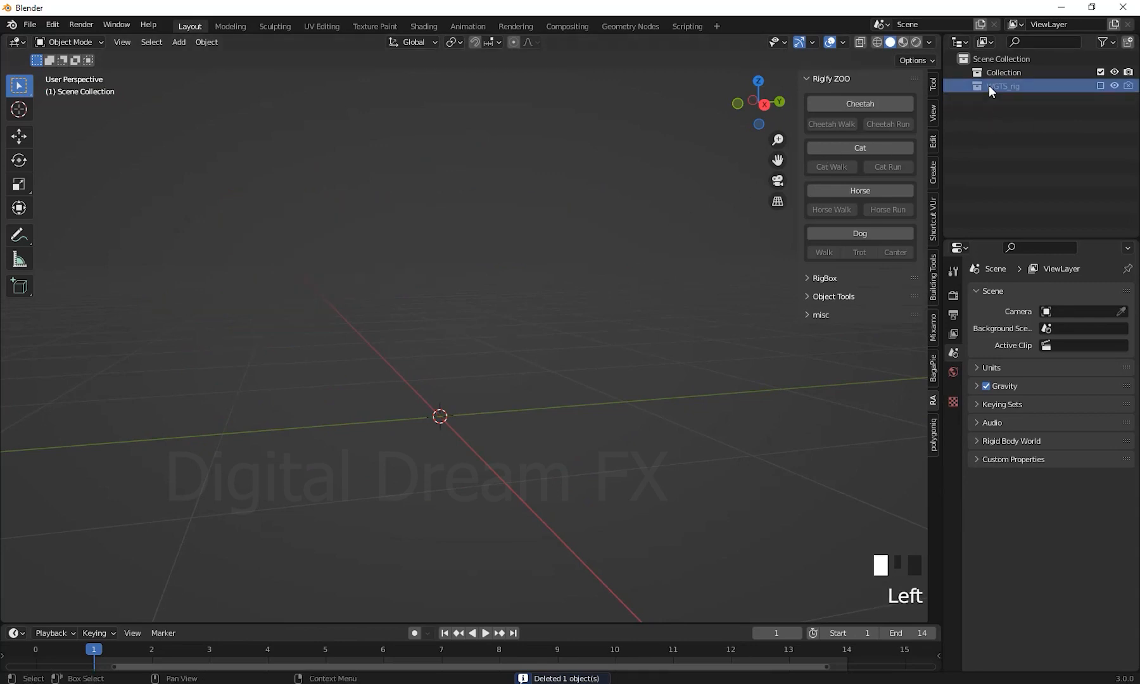
pyautogui.press('Delete')
pyautogui.click(989, 85)
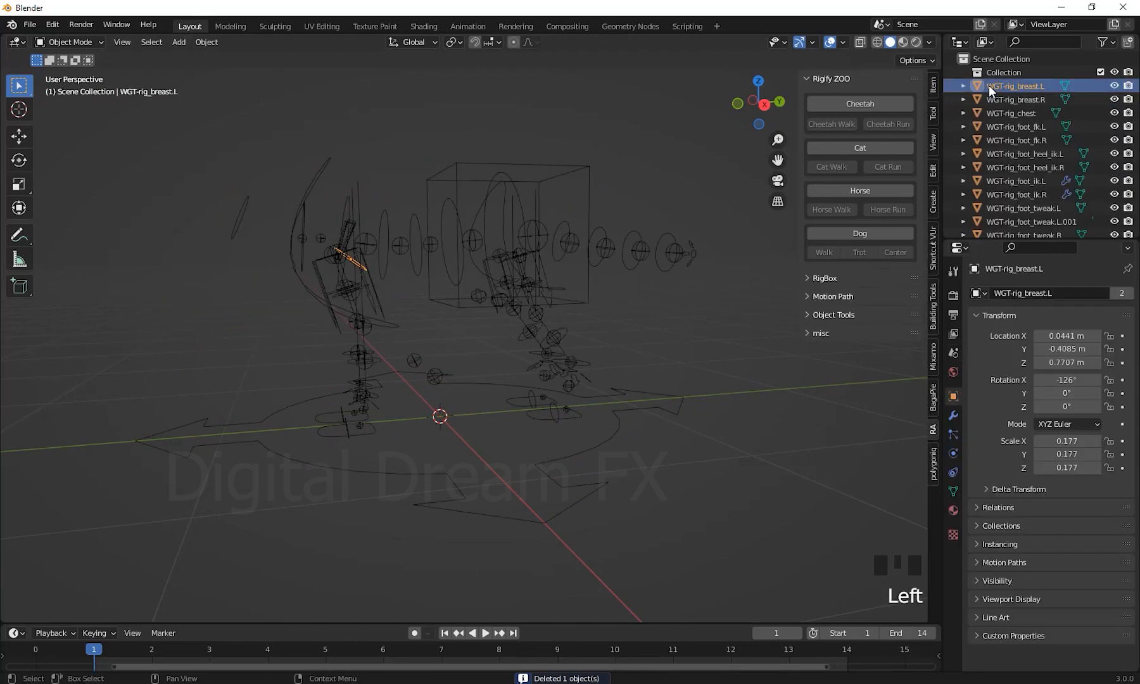
# Step: Enlarge the outliner, delete all the leftover WGT-rig widget objects and make Collection the active collection
pyautogui.scroll(-16, 1021, 199)
pyautogui.scroll(-9, 1029, 223)
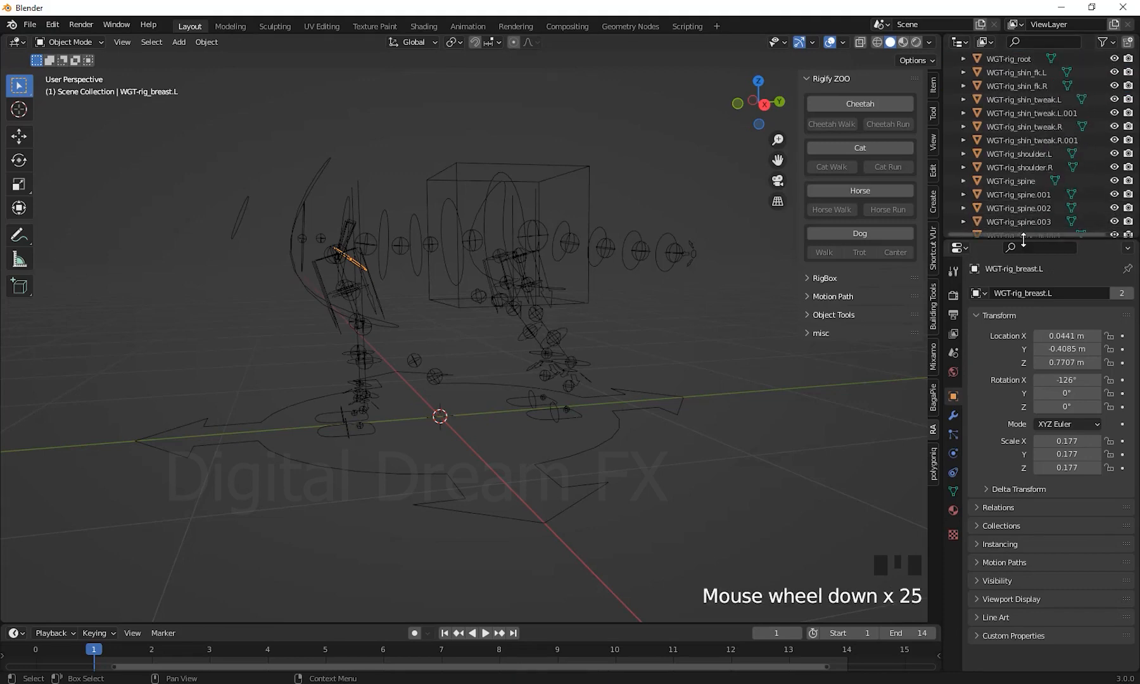
pyautogui.moveTo(1029, 238); pyautogui.dragTo(1029, 656)
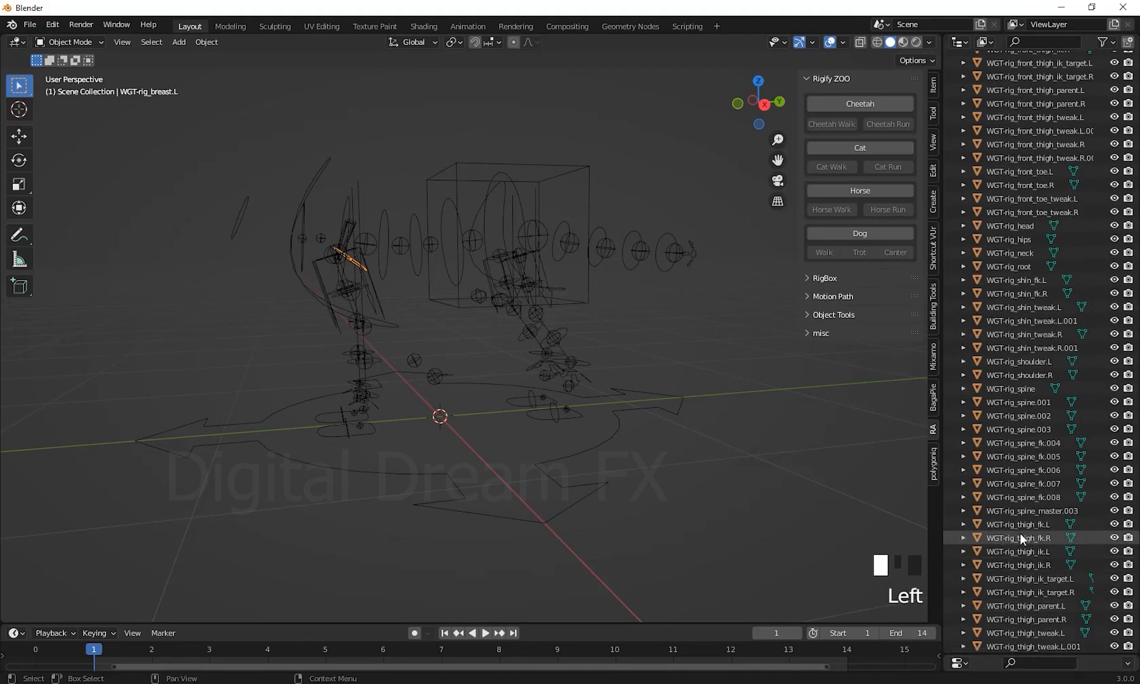
pyautogui.press('a')
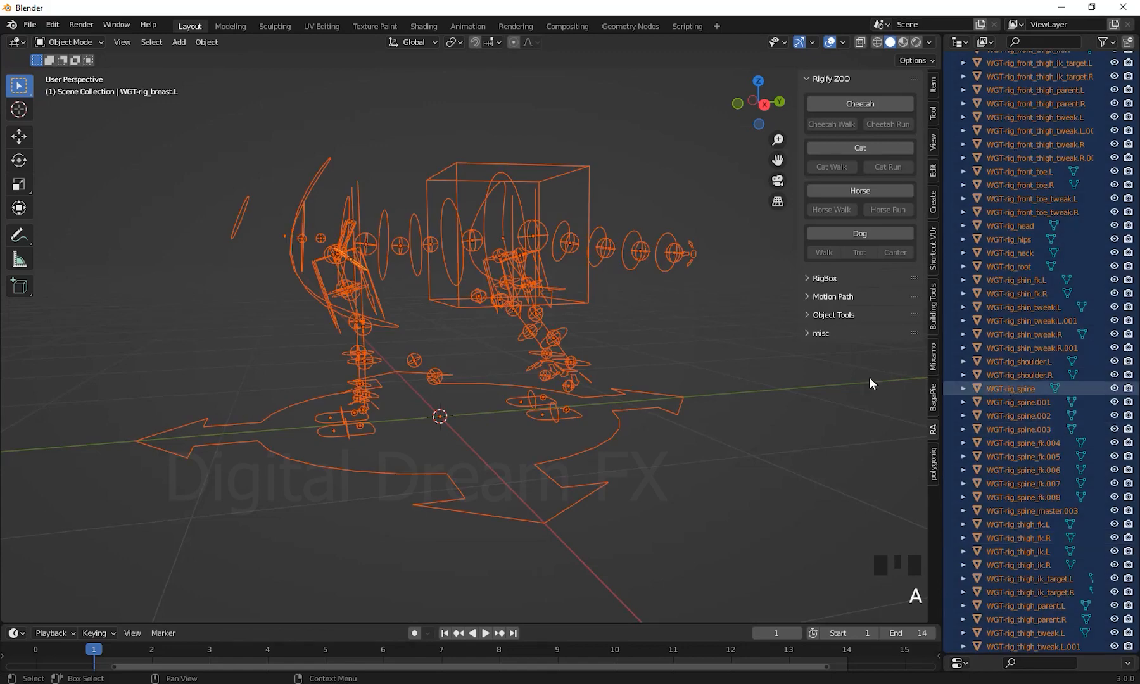
pyautogui.press('Delete')
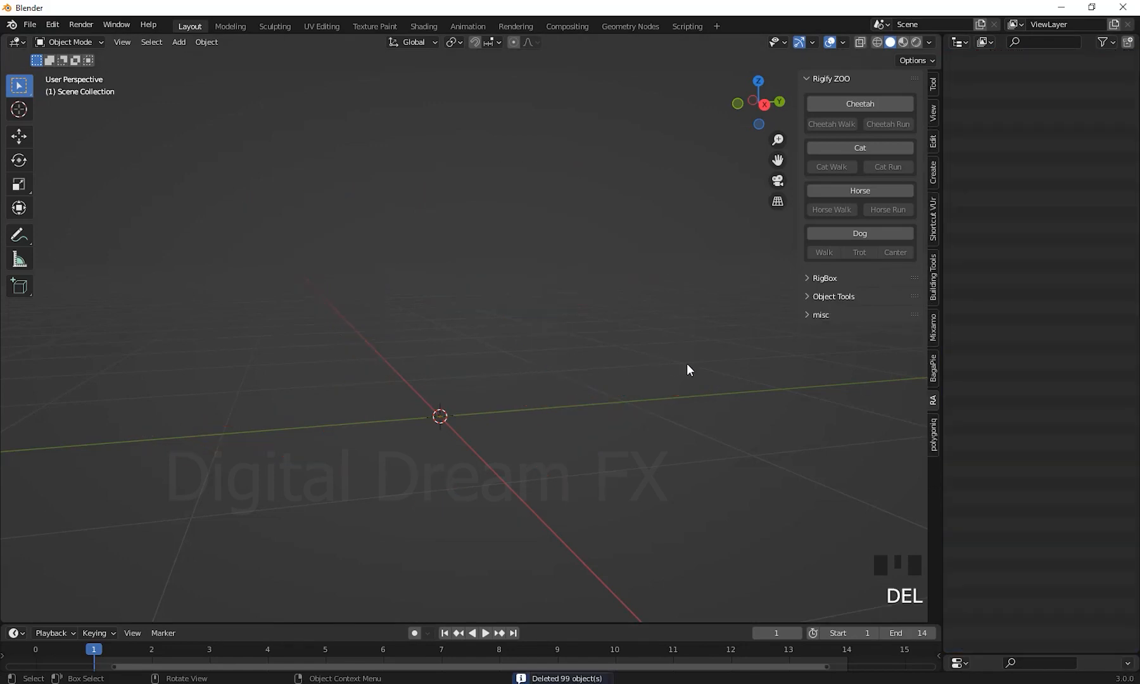
pyautogui.click(1007, 72)
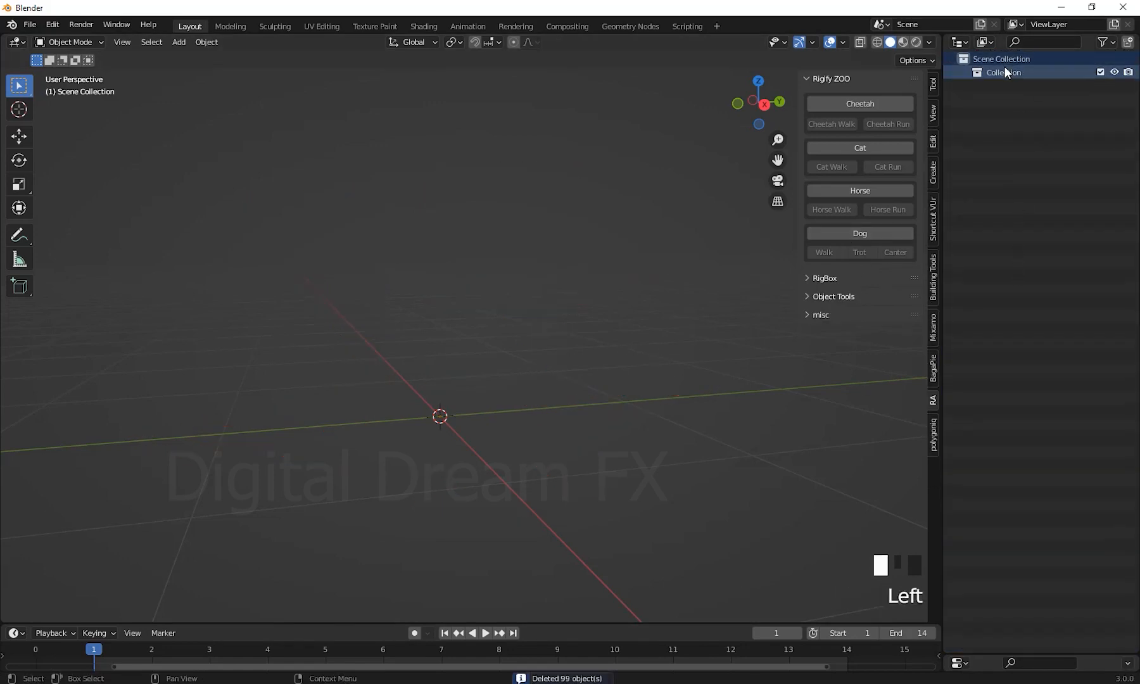
# Step: Add the Rigify ZOO horse rig to the scene and select its torso control
pyautogui.keyDown('shift'); pyautogui.moveTo(608, 434); pyautogui.dragTo(662, 373, button='middle'); pyautogui.keyUp('shift')
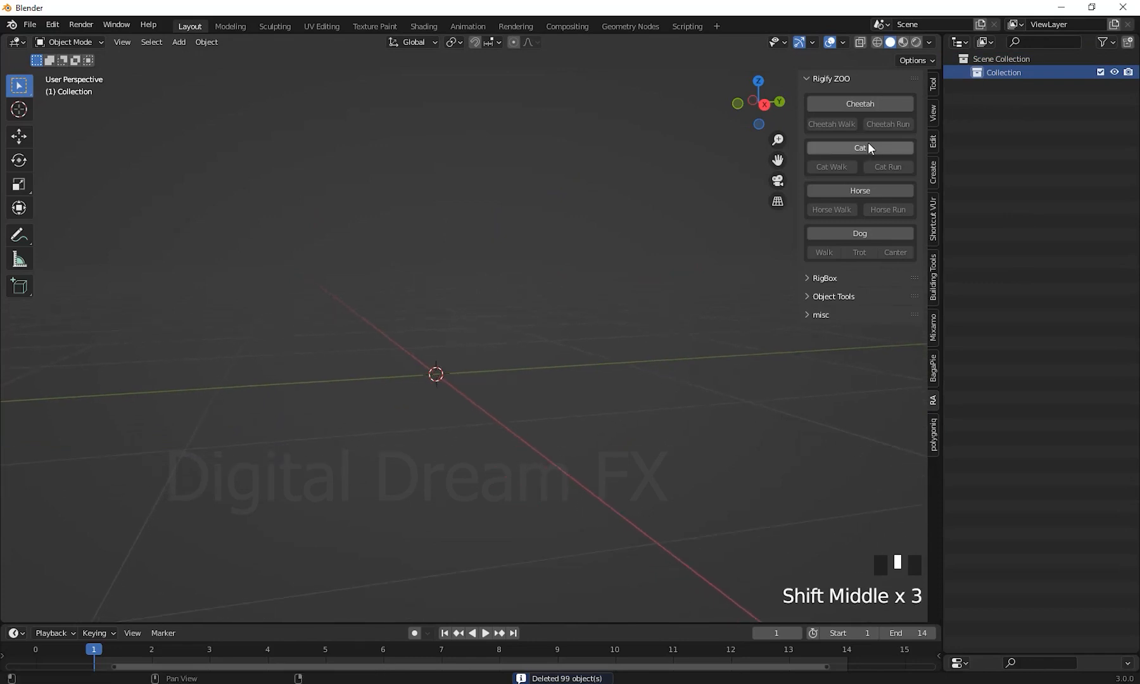
pyautogui.click(860, 192)
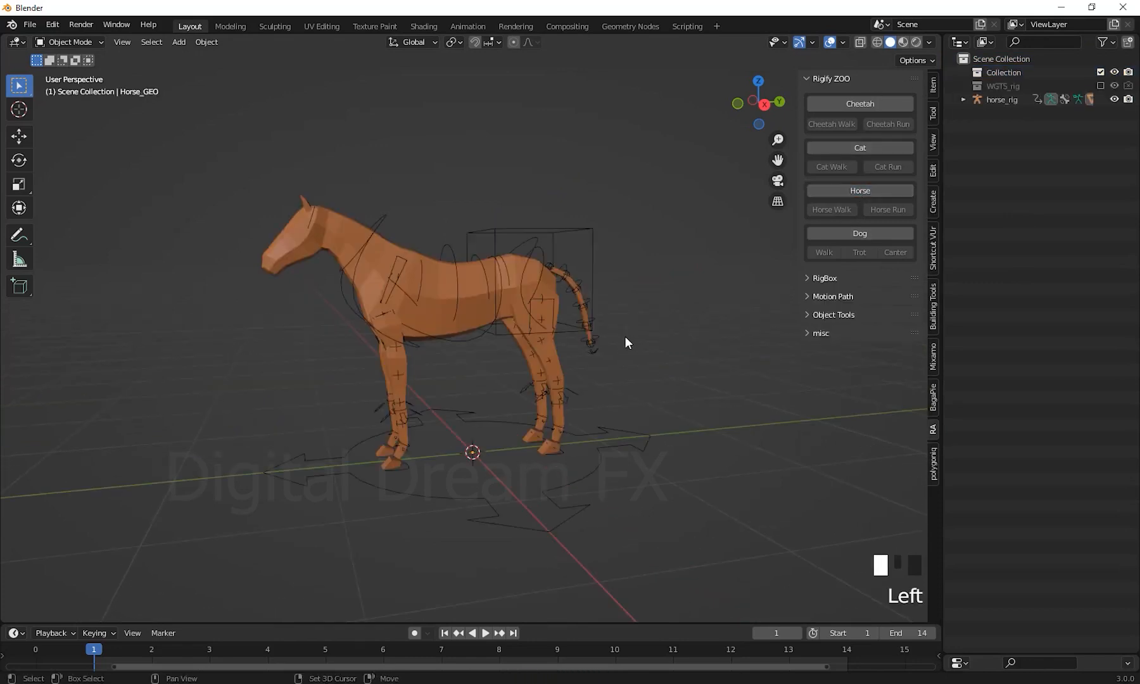
pyautogui.moveTo(626, 338); pyautogui.dragTo(620, 265, button='middle')
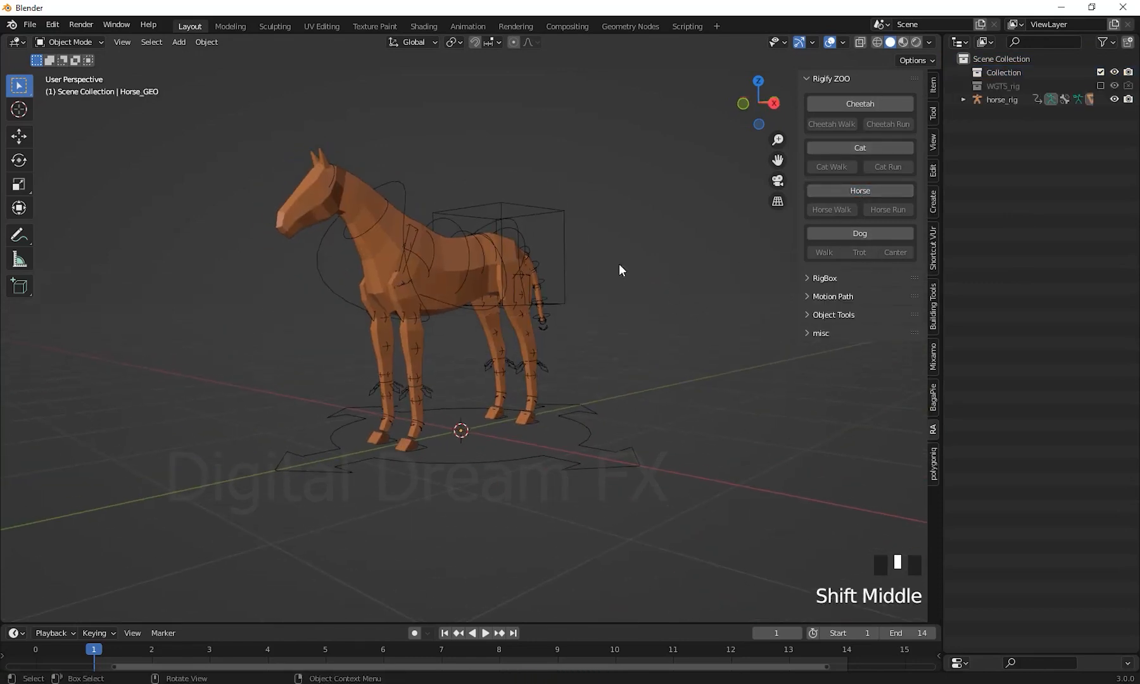
pyautogui.click(555, 207)
pyautogui.moveTo(722, 345); pyautogui.dragTo(644, 356, button='middle')
pyautogui.keyDown('shift'); pyautogui.moveTo(634, 279); pyautogui.dragTo(646, 276, button='middle'); pyautogui.keyUp('shift')
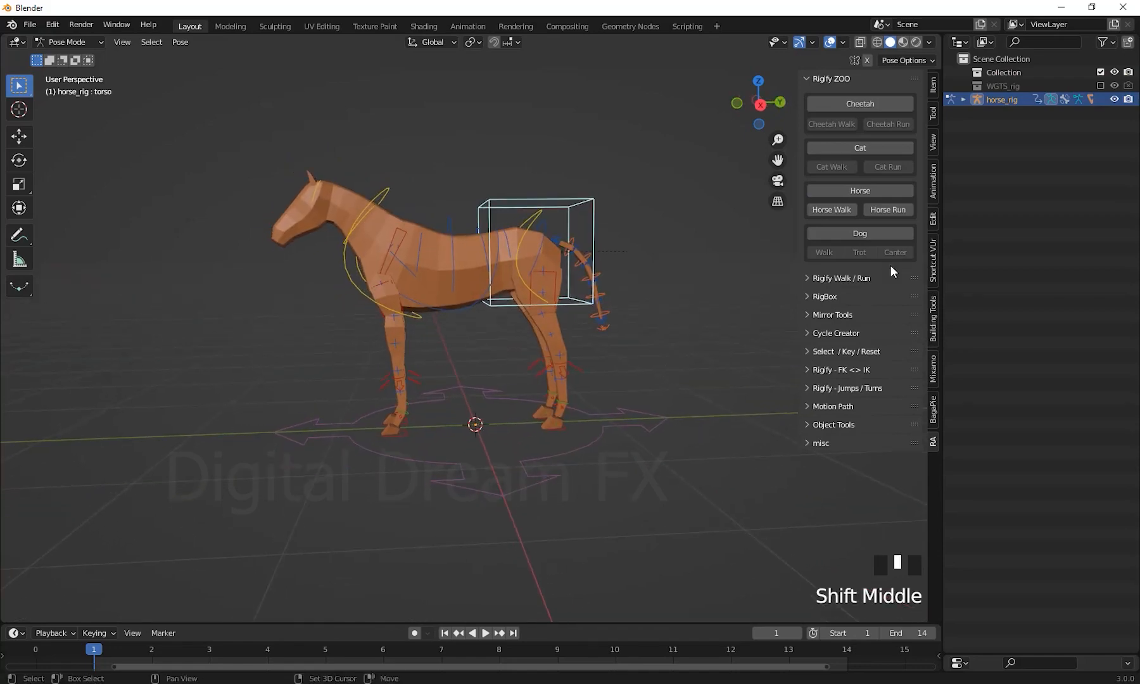
# Step: Apply the Horse Walk animation to the horse rig and view it from the front side
pyautogui.click(851, 208)
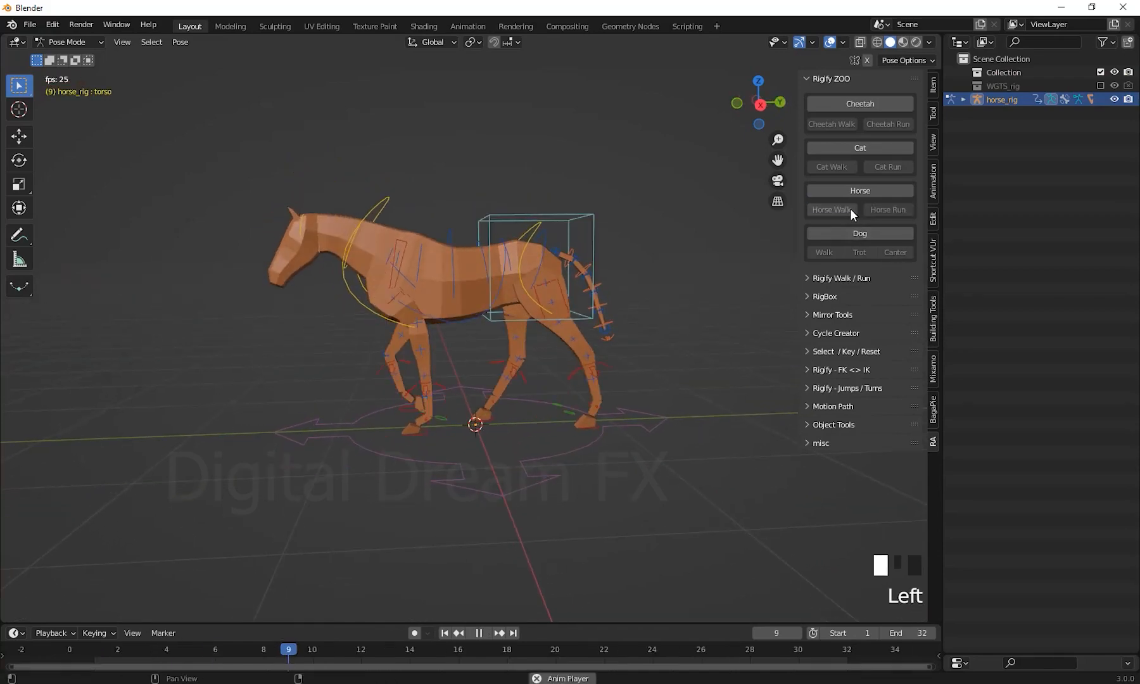
pyautogui.moveTo(526, 427); pyautogui.dragTo(650, 396, button='middle')
pyautogui.scroll(-1, 655, 408)
pyautogui.scroll(2, 647, 452)
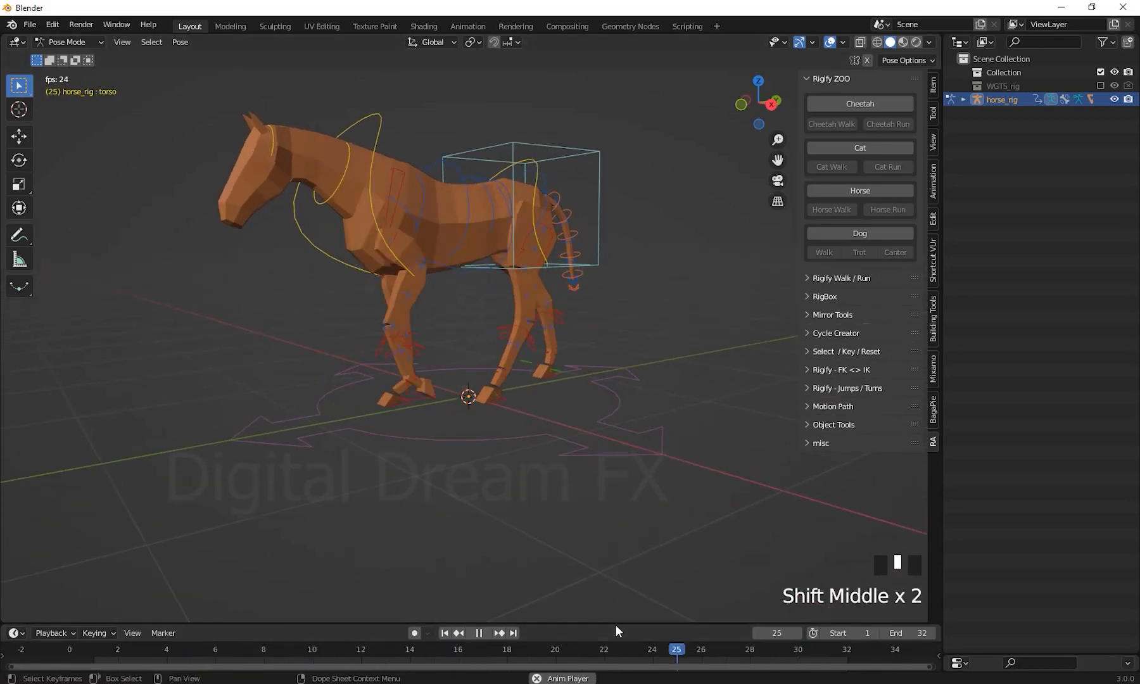
# Step: Enlarge the timeline and examine the playing horse walk from near and far
pyautogui.moveTo(614, 624); pyautogui.dragTo(621, 559)
pyautogui.keyDown('shift'); pyautogui.moveTo(624, 488); pyautogui.dragTo(650, 414, button='middle'); pyautogui.keyUp('shift')
pyautogui.scroll(-2, 590, 423)
pyautogui.scroll(2, 629, 406)
pyautogui.scroll(-2, 582, 383)
pyautogui.scroll(2, 618, 374)
pyautogui.click(1011, 71)
pyautogui.rightClick(1011, 71)
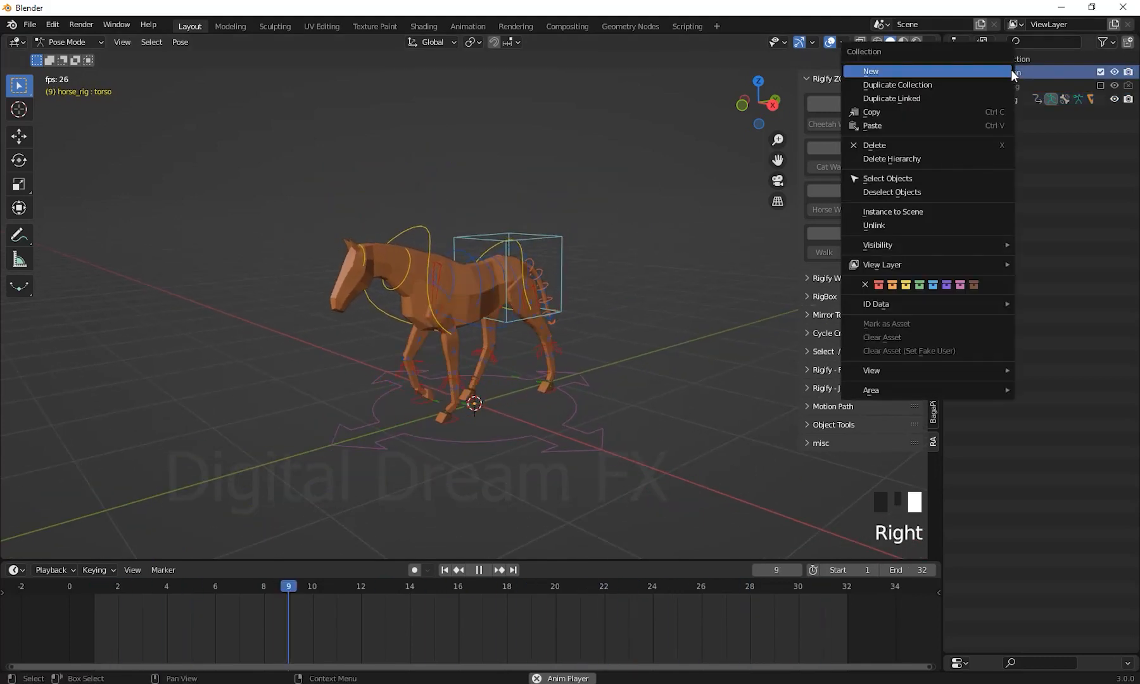
pyautogui.keyDown('shift'); pyautogui.moveTo(1069, 473); pyautogui.dragTo(1075, 293, button='middle'); pyautogui.keyUp('shift')
pyautogui.click(1000, 101)
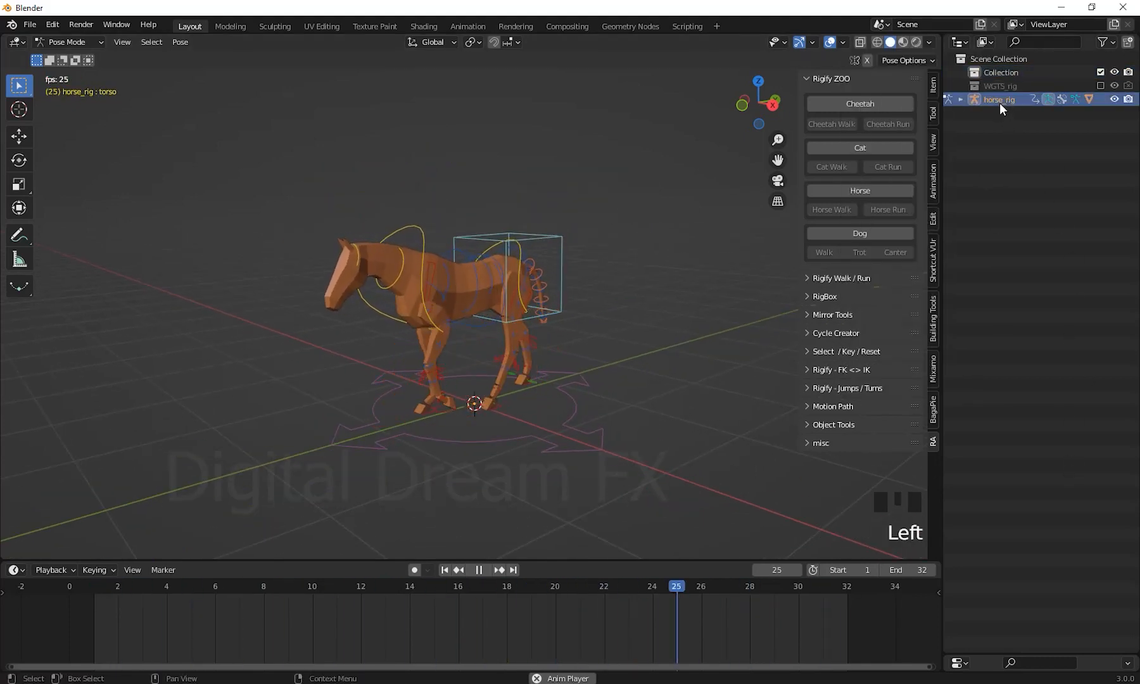
# Step: Stop the horse walk's playback, return to frame 1 and look at the horse's starting pose
pyautogui.click(481, 570)
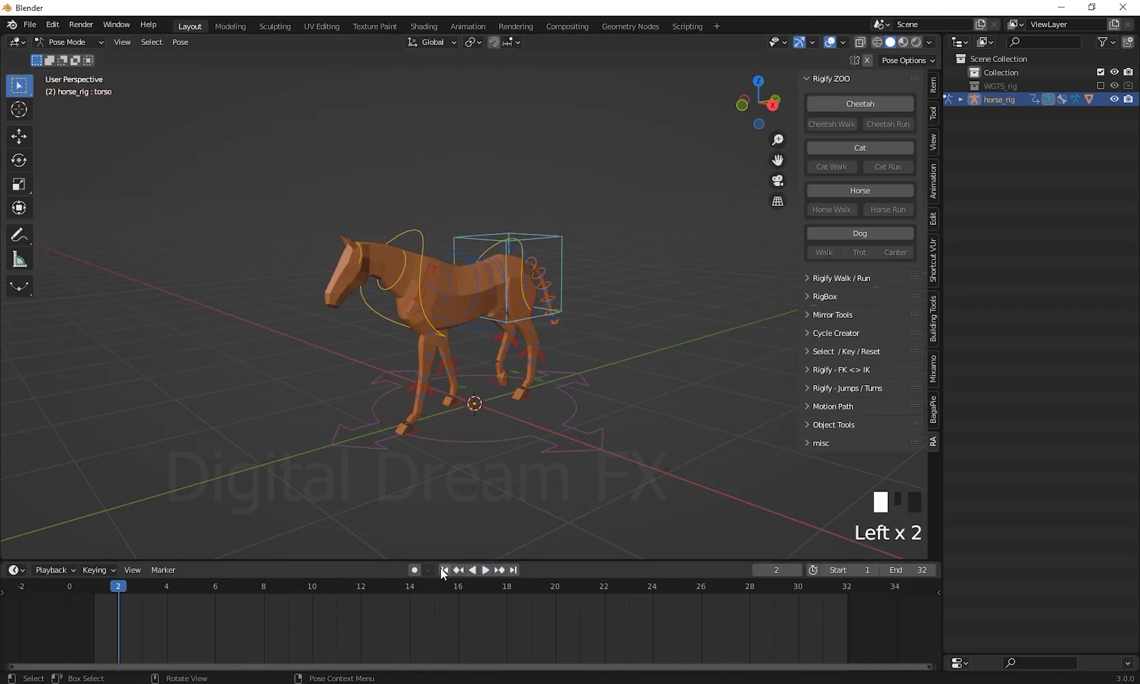
pyautogui.click(444, 570)
pyautogui.moveTo(631, 463); pyautogui.dragTo(696, 466, button='middle')
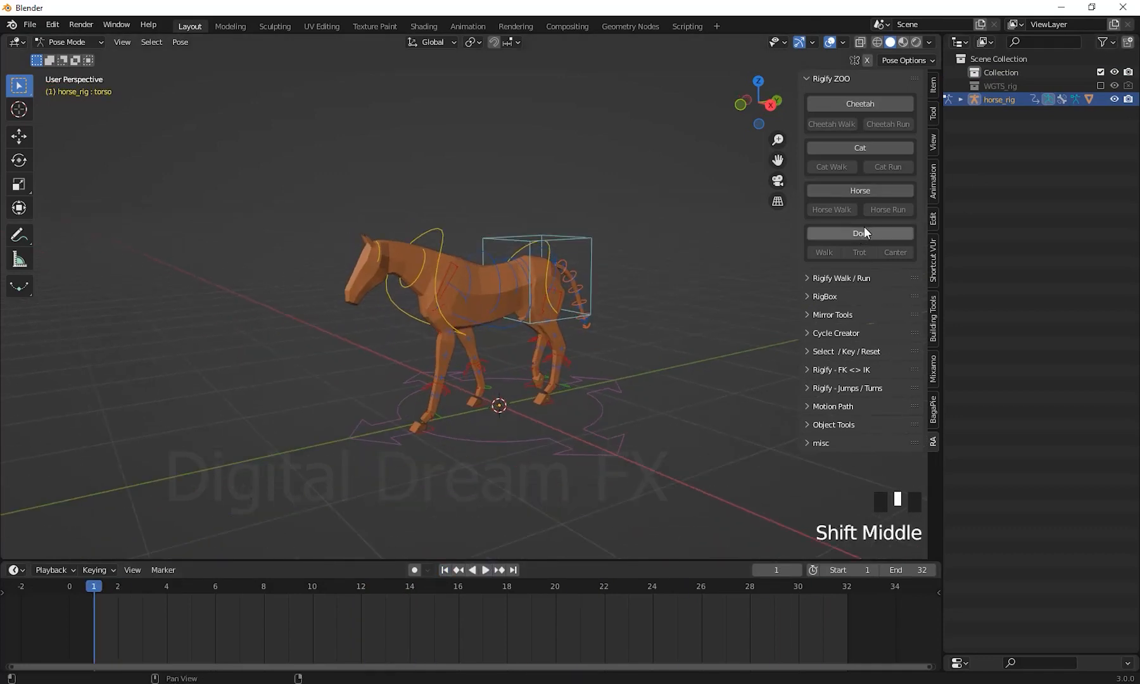
pyautogui.keyDown('shift'); pyautogui.moveTo(602, 459); pyautogui.dragTo(603, 433, button='middle'); pyautogui.keyUp('shift')
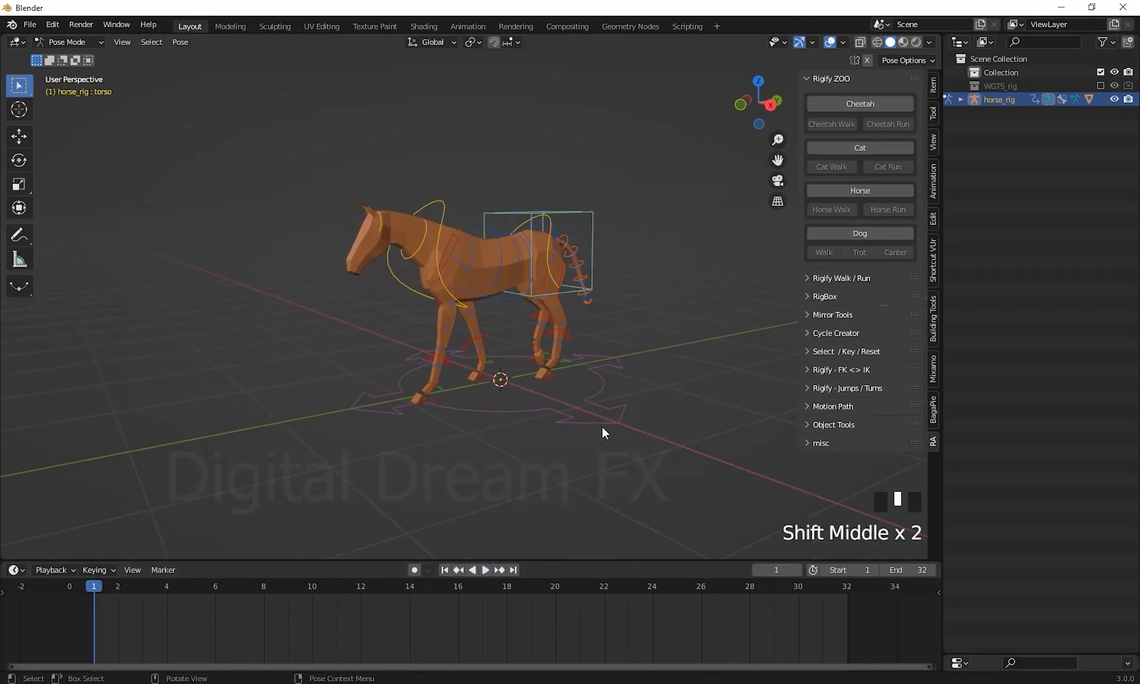
# Step: Select the horse's root control and move the rig away from the origin in the negative global X direction
pyautogui.click(605, 426)
pyautogui.moveTo(694, 461); pyautogui.dragTo(607, 407, button='middle')
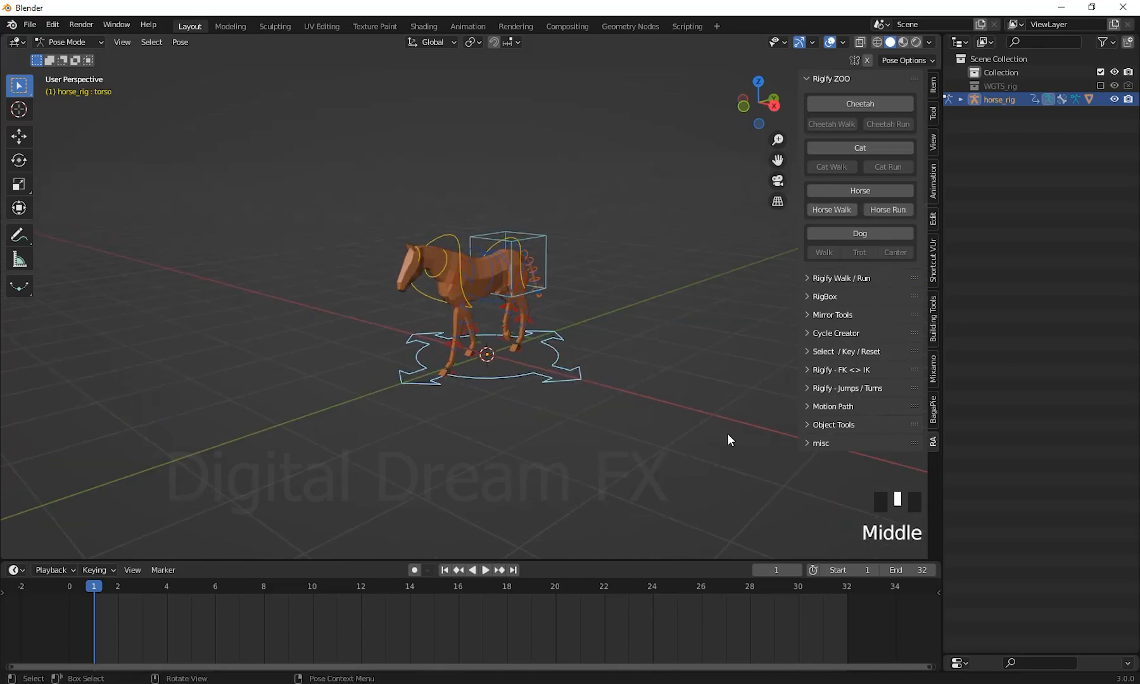
pyautogui.moveTo(727, 433); pyautogui.dragTo(752, 434, button='middle')
pyautogui.press('g')
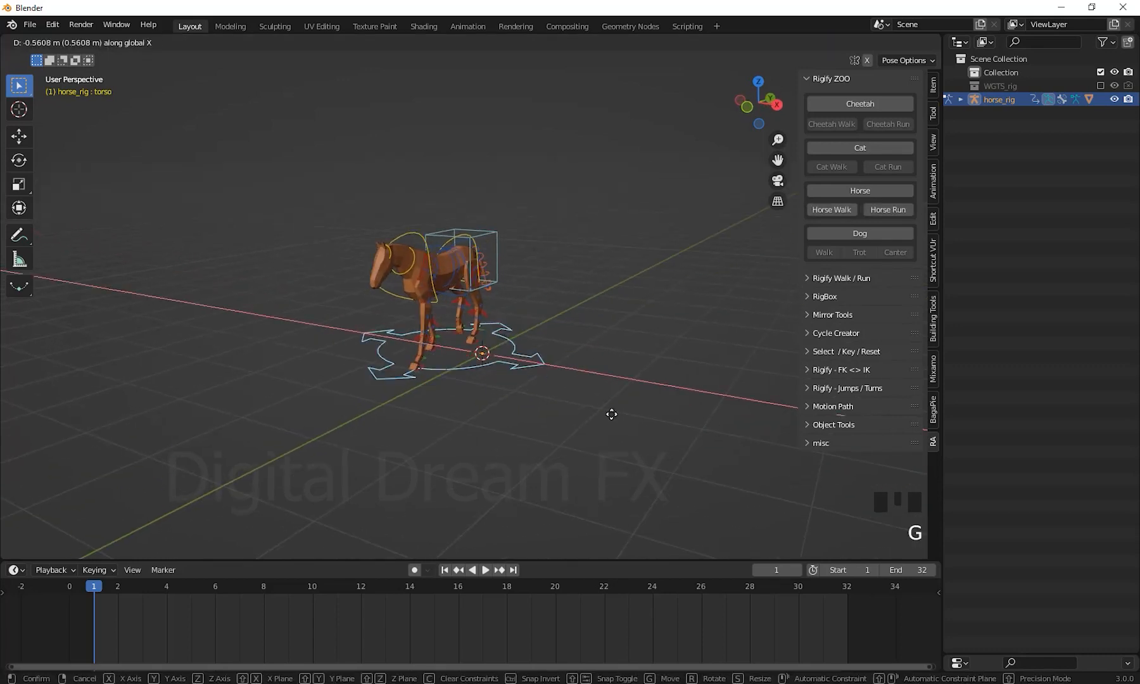
pyautogui.click(451, 390)
pyautogui.keyDown('shift'); pyautogui.moveTo(674, 405); pyautogui.dragTo(993, 240, button='middle'); pyautogui.keyUp('shift')
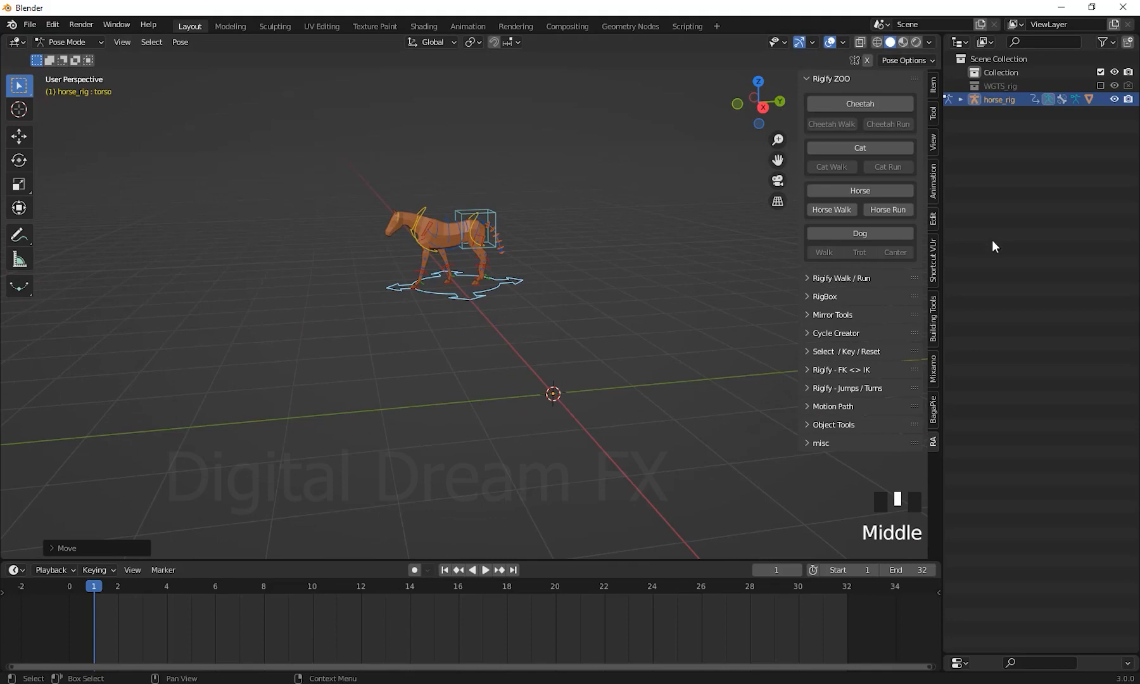
# Step: Add the Rigify ZOO dog rig, apply the Trot animation through its torso control and stop the playback
pyautogui.click(886, 237)
pyautogui.moveTo(504, 349); pyautogui.dragTo(842, 269, button='middle')
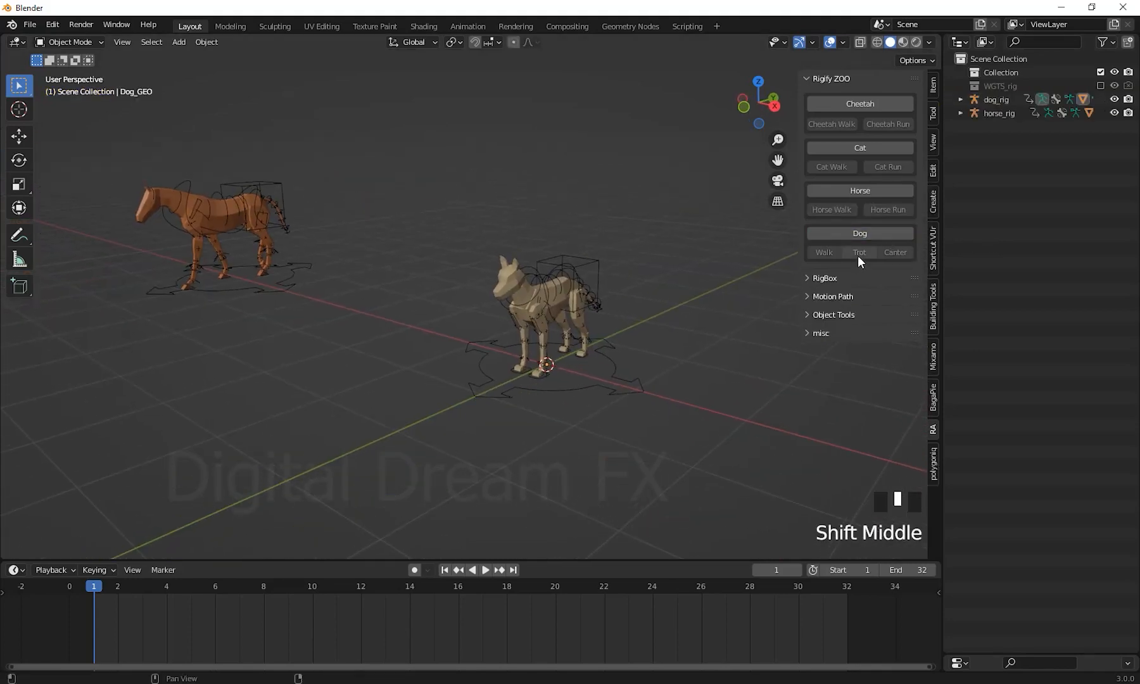
pyautogui.click(592, 282)
pyautogui.moveTo(654, 347); pyautogui.dragTo(741, 393, button='middle')
pyautogui.click(860, 251)
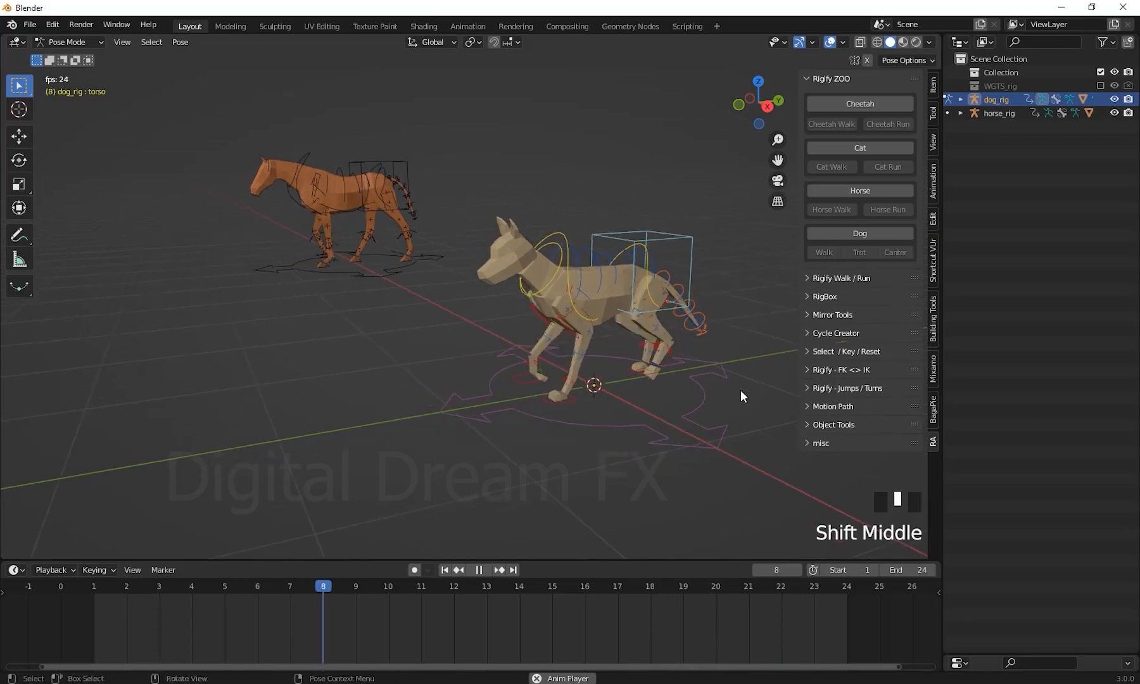
pyautogui.click(479, 569)
# Step: Select the dog's torso control, apply the Canter animation and stop its playback
pyautogui.click(665, 232)
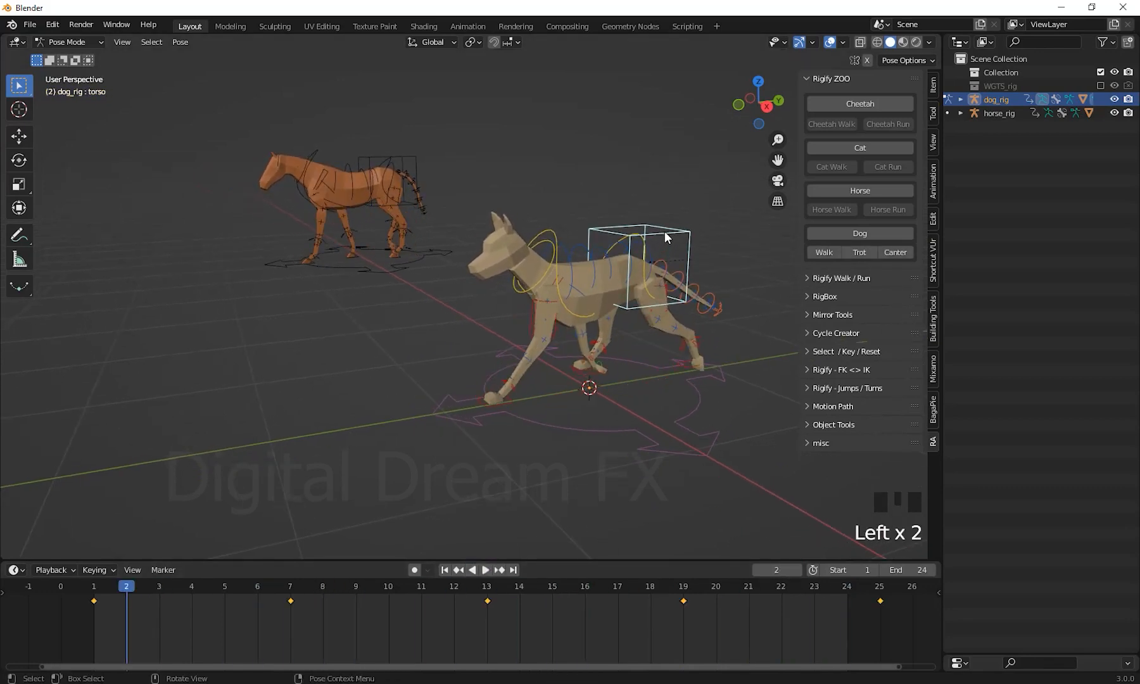
pyautogui.keyDown('shift'); pyautogui.moveTo(664, 232); pyautogui.dragTo(750, 356, button='middle'); pyautogui.keyUp('shift')
pyautogui.click(904, 252)
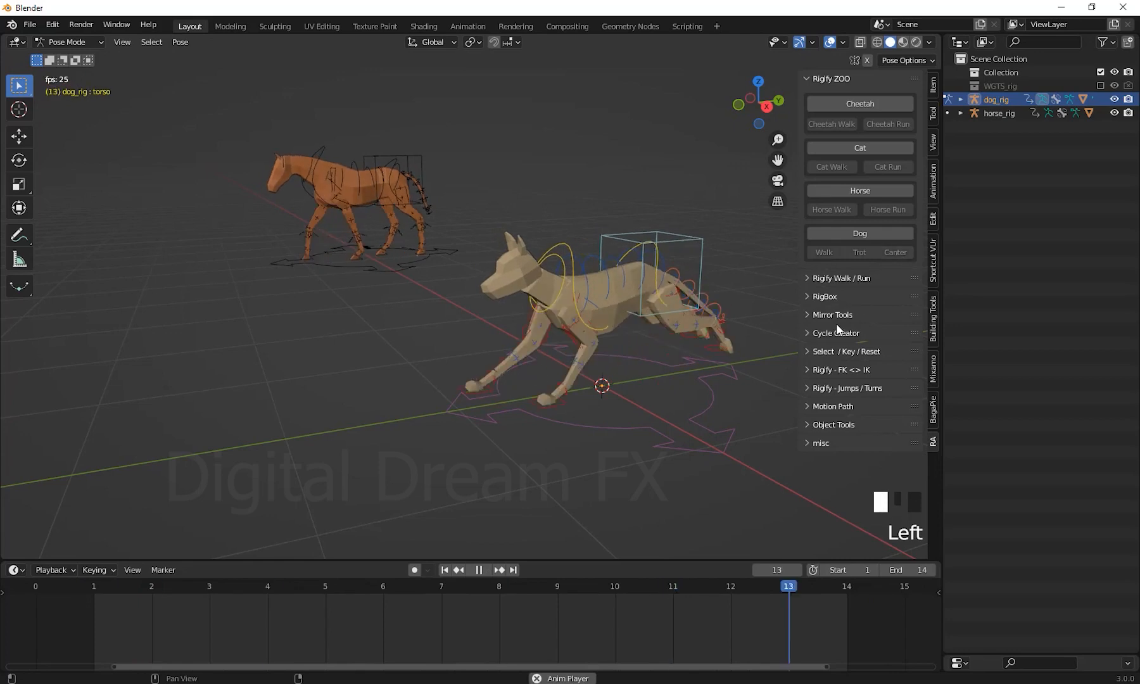
pyautogui.click(478, 569)
# Step: Reselect the dog's torso control, apply the Walk animation and view the moving dog from the side
pyautogui.click(693, 238)
pyautogui.click(832, 250)
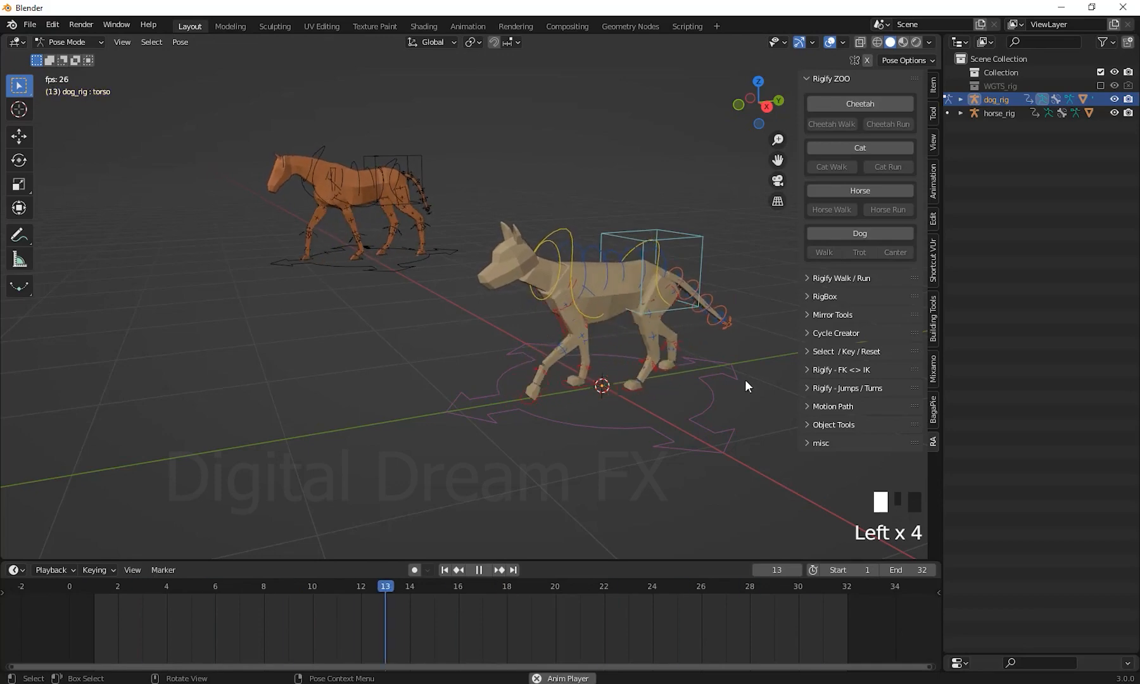
pyautogui.moveTo(618, 420); pyautogui.dragTo(494, 446, button='middle')
pyautogui.scroll(-2, 677, 437)
pyautogui.keyDown('shift'); pyautogui.moveTo(678, 438); pyautogui.dragTo(719, 447, button='middle'); pyautogui.keyUp('shift')
pyautogui.scroll(2, 682, 481)
pyautogui.keyDown('shift'); pyautogui.moveTo(713, 418); pyautogui.dragTo(720, 425, button='middle'); pyautogui.keyUp('shift')
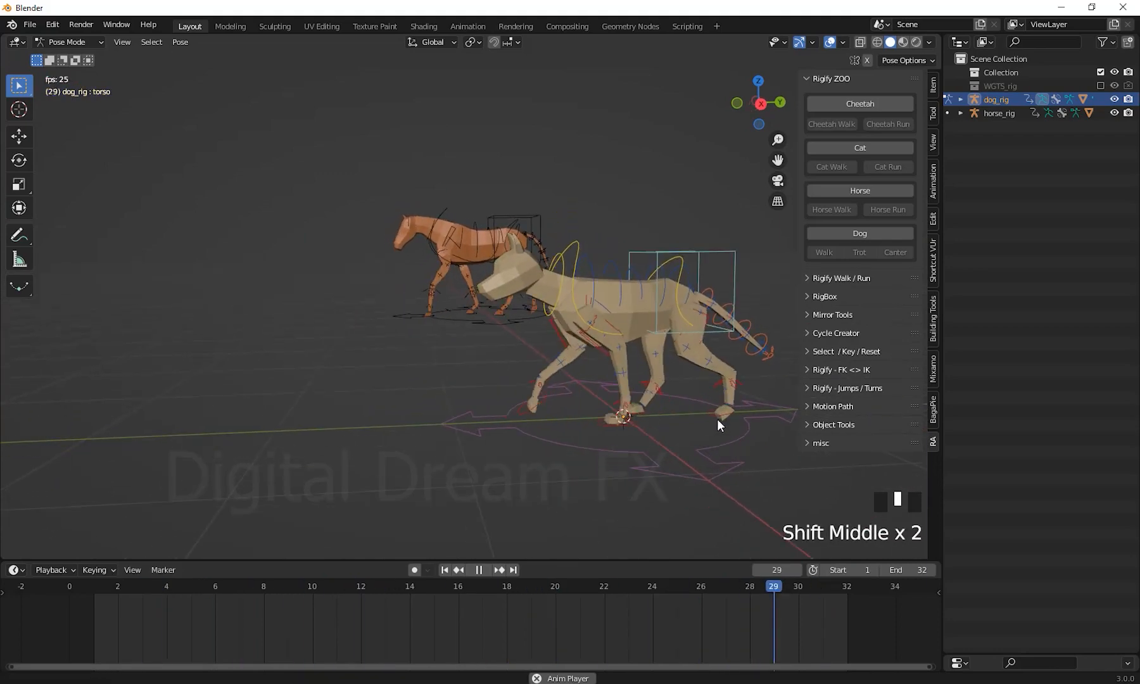
# Step: Examine the walking dog beside the horse from a greater distance, ending with the playback stopped
pyautogui.scroll(-3, 575, 297)
pyautogui.keyDown('shift'); pyautogui.moveTo(575, 298); pyautogui.dragTo(606, 342, button='middle'); pyautogui.keyUp('shift')
pyautogui.keyDown('shift'); pyautogui.moveTo(605, 342); pyautogui.dragTo(702, 387, button='middle'); pyautogui.keyUp('shift')
pyautogui.moveTo(344, 159); pyautogui.dragTo(737, 507)
pyautogui.keyDown('shift'); pyautogui.moveTo(737, 507); pyautogui.dragTo(681, 472, button='middle'); pyautogui.keyUp('shift')
pyautogui.click(487, 569)
pyautogui.scroll(-2, 692, 444)
# Step: Select everything in the outliner from Collection to horse_rig and delete the whole hierarchy
pyautogui.click(994, 75)
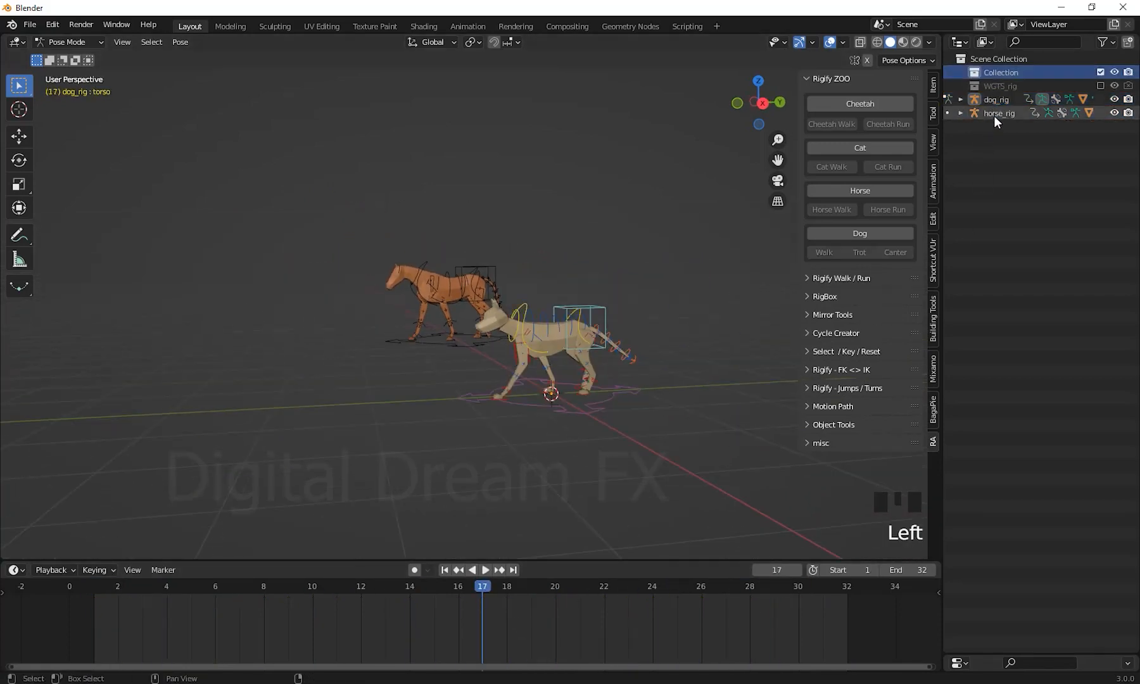
pyautogui.keyDown('shift'); pyautogui.click(994, 114); pyautogui.keyUp('shift')
pyautogui.rightClick(994, 114)
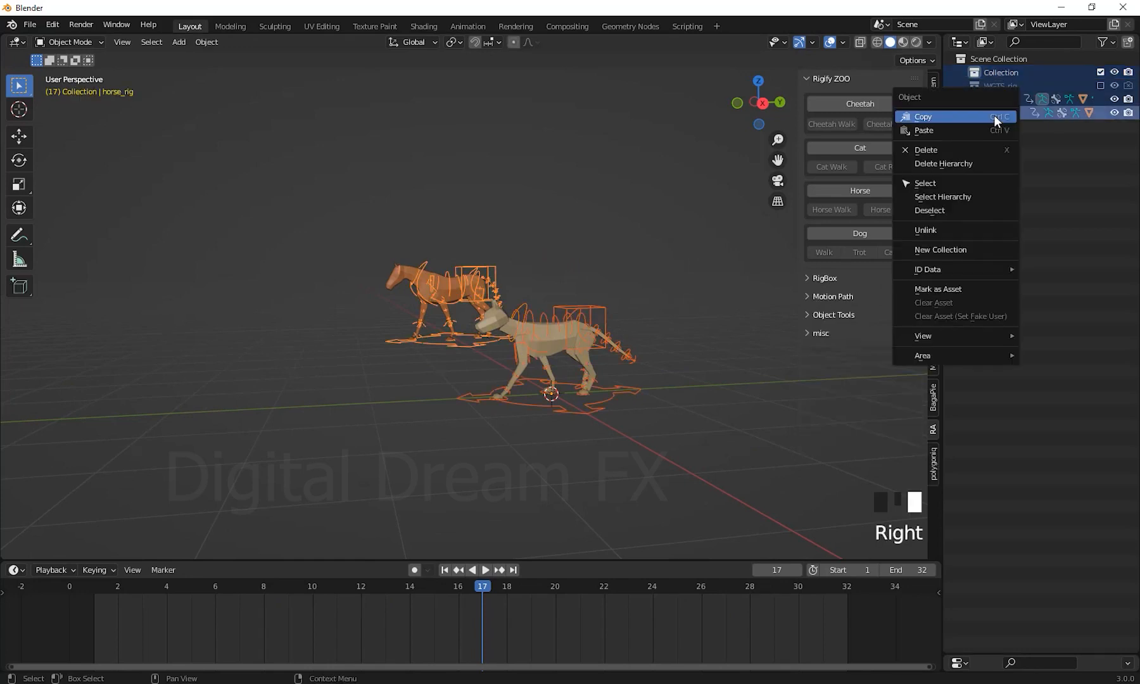
pyautogui.click(965, 163)
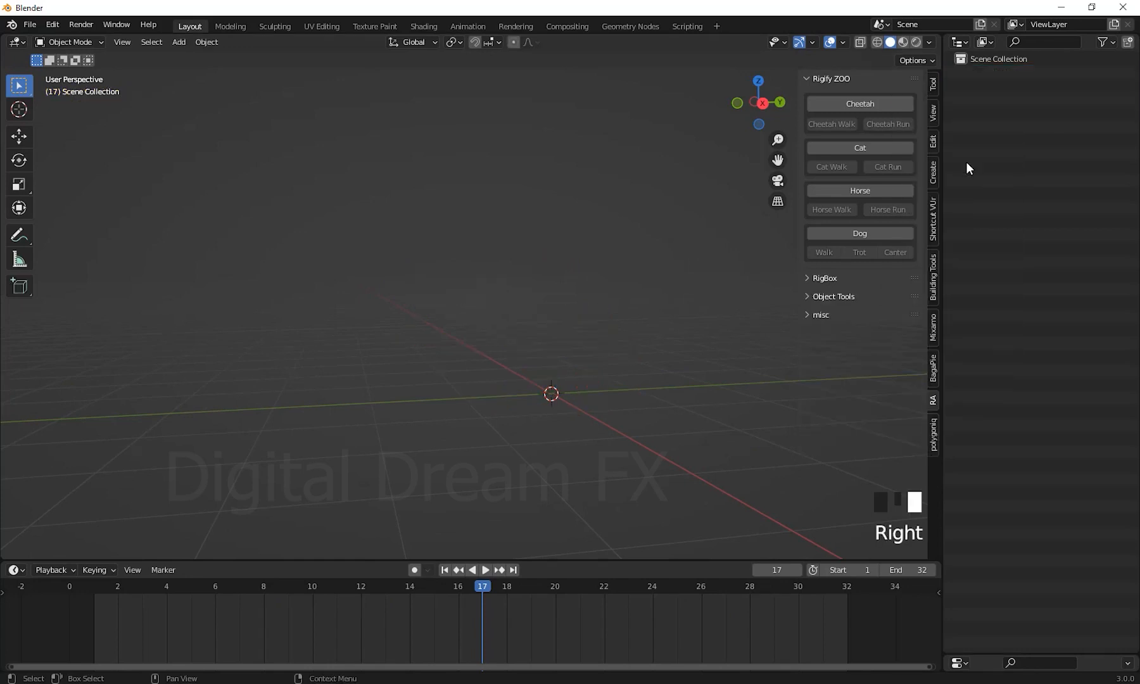
# Step: Create a new collection in the empty scene and expand the RigBox tools
pyautogui.keyDown('shift'); pyautogui.moveTo(641, 356); pyautogui.dragTo(748, 311, button='middle'); pyautogui.keyUp('shift')
pyautogui.scroll(2, 677, 398)
pyautogui.rightClick(1037, 232)
pyautogui.click(1026, 219)
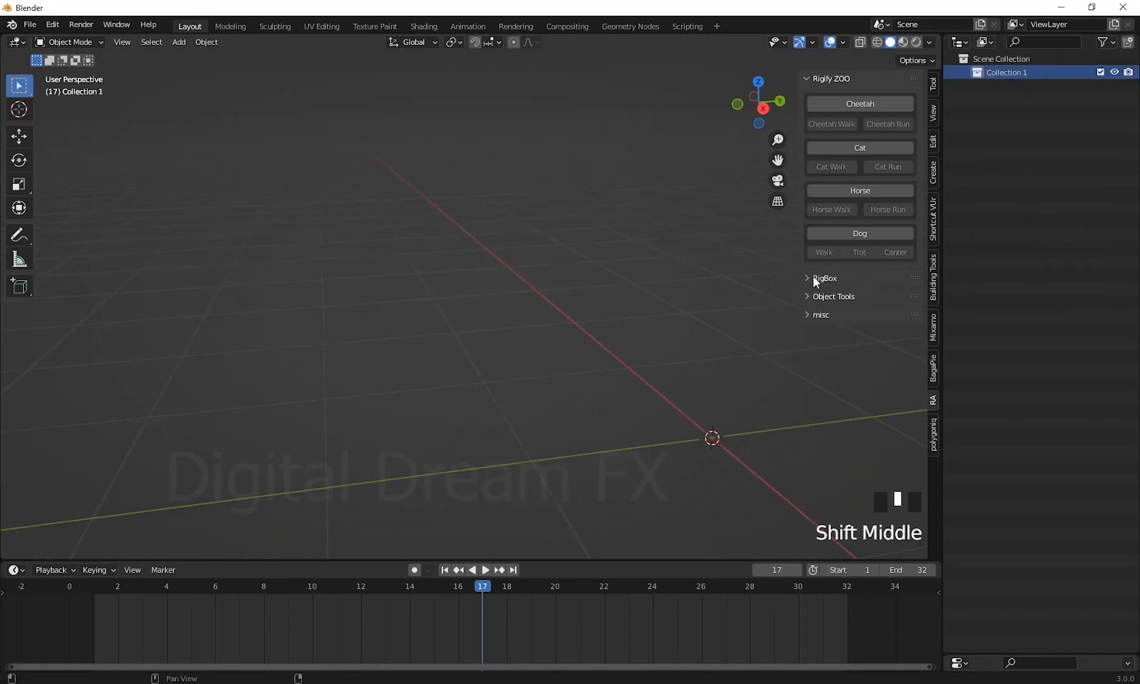
pyautogui.click(809, 279)
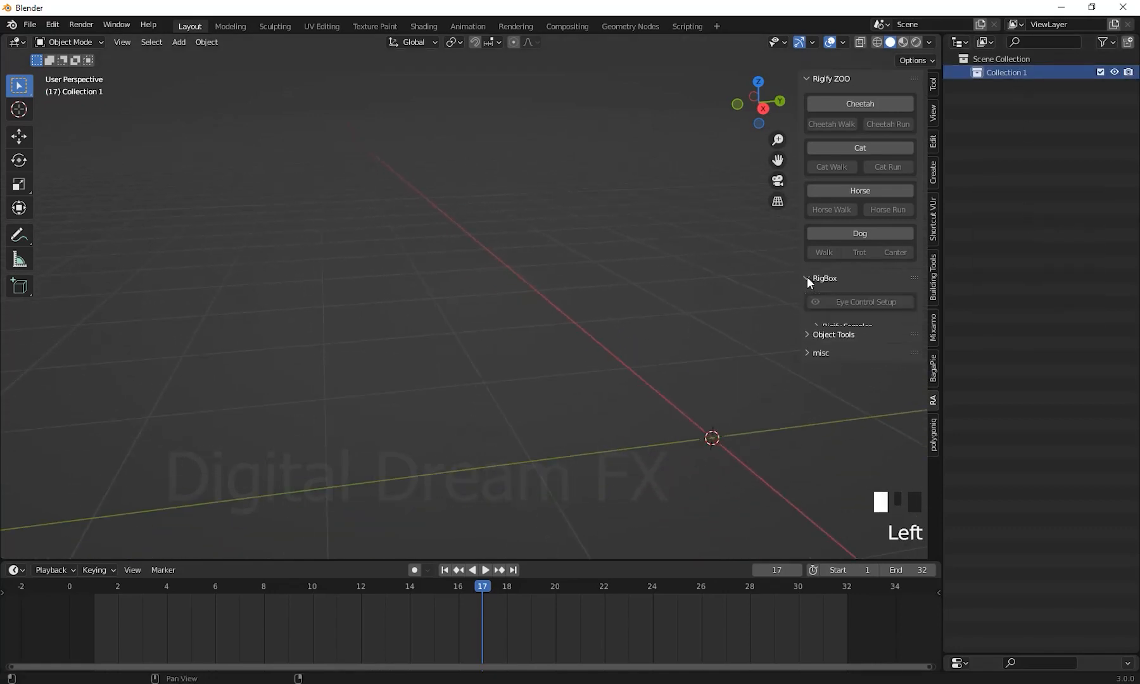
# Step: Collapse the Rigify ZOO tools and expand RigBox's Rigify Samples
pyautogui.click(808, 78)
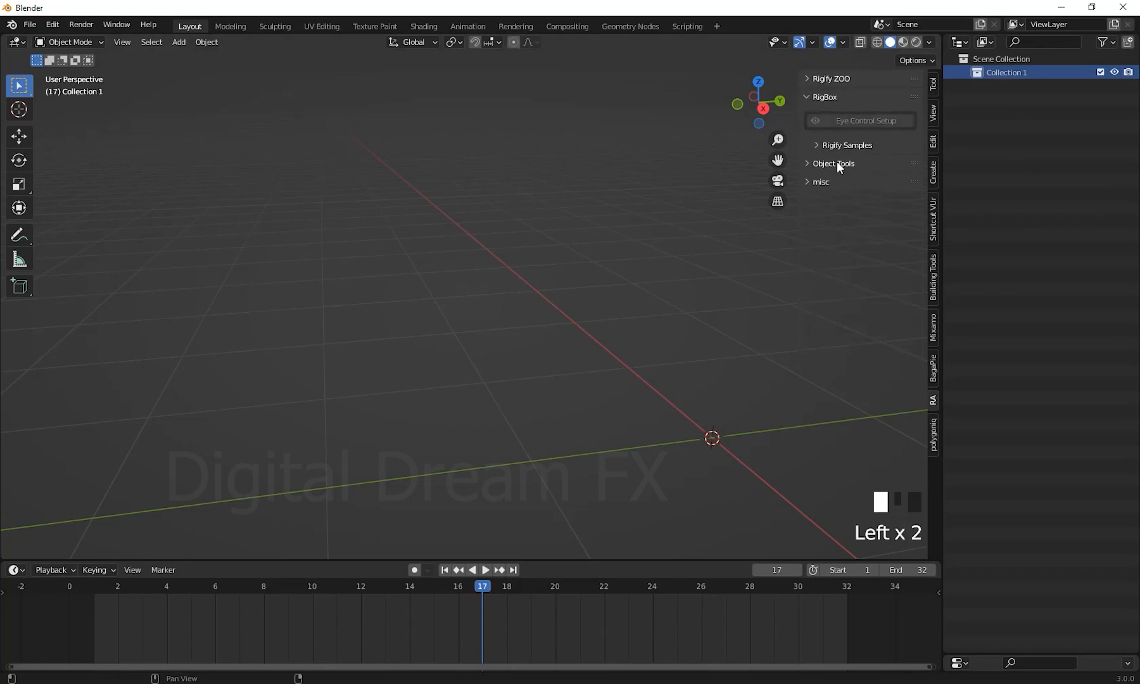
pyautogui.click(814, 144)
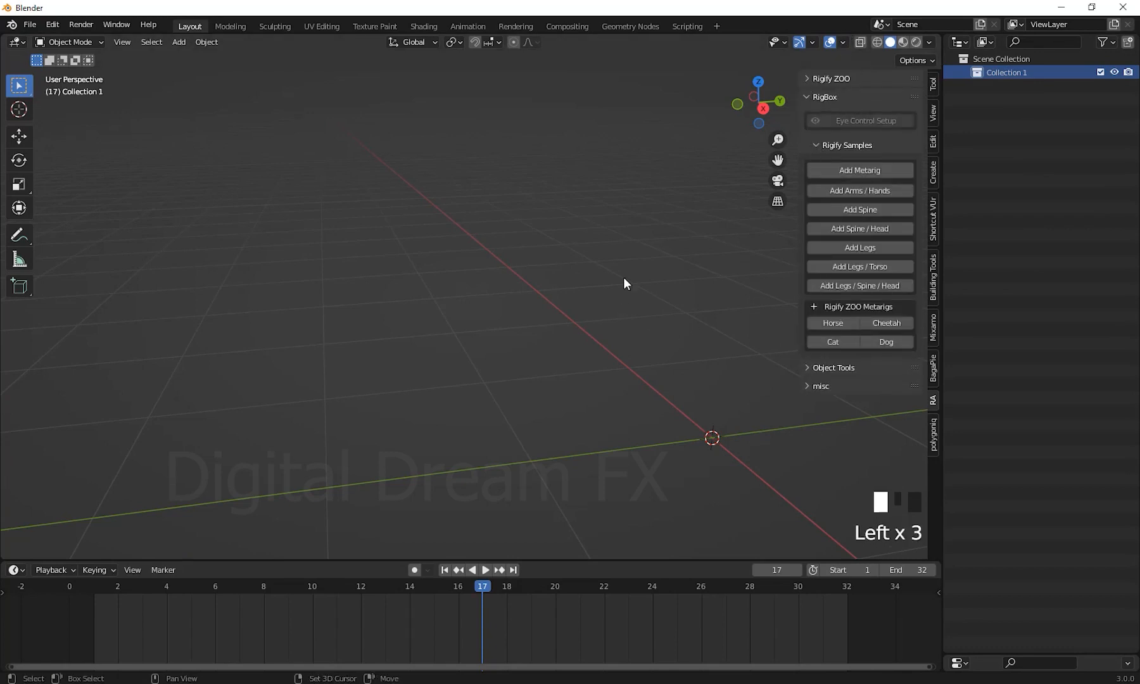
pyautogui.keyDown('shift'); pyautogui.moveTo(624, 283); pyautogui.dragTo(420, 300, button='middle'); pyautogui.keyUp('shift')
pyautogui.scroll(-2, 489, 268)
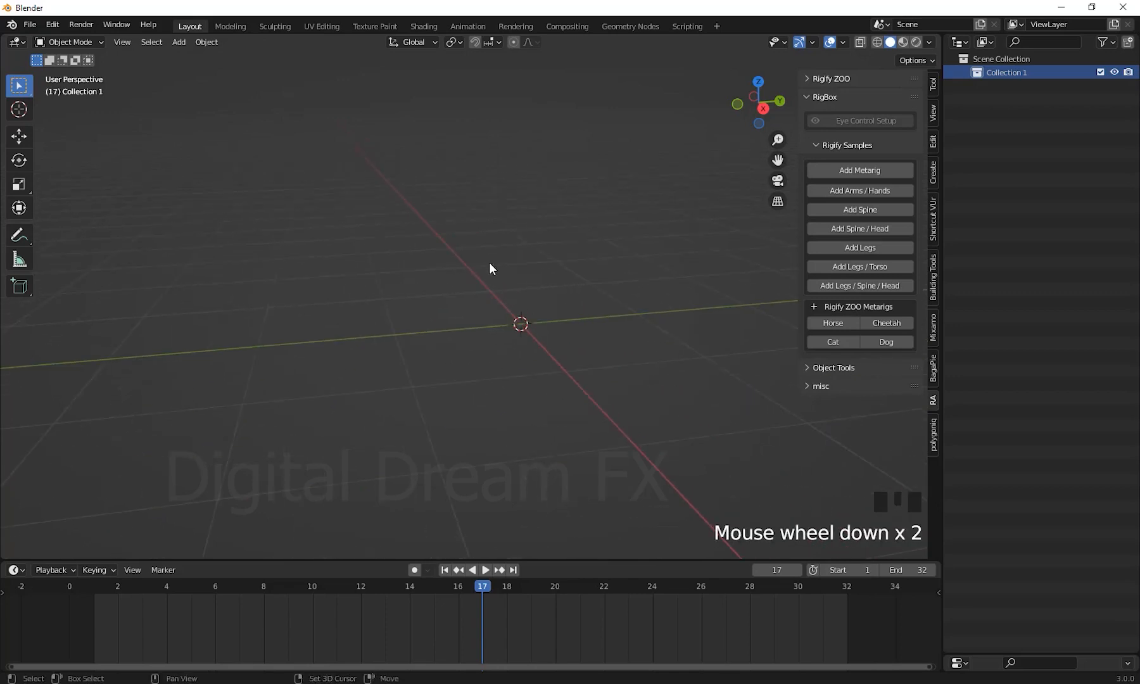
pyautogui.moveTo(489, 263); pyautogui.dragTo(554, 313, button='middle')
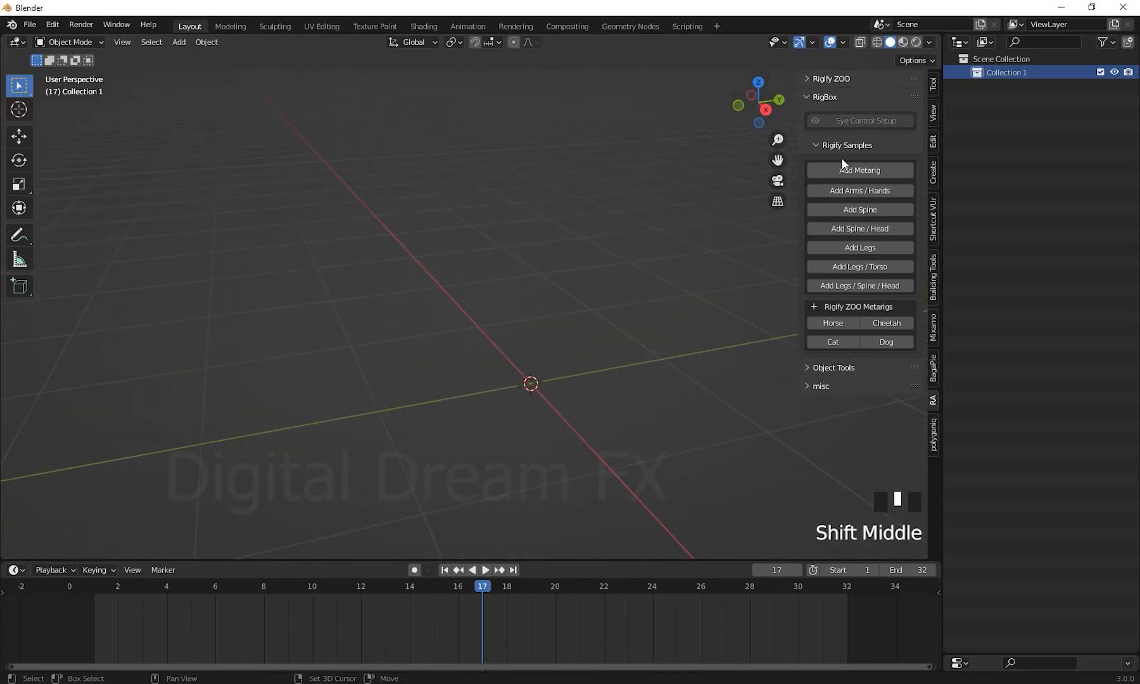
# Step: Add a full human metarig at the world origin from the Rigify samples
pyautogui.click(852, 171)
pyautogui.keyDown('shift'); pyautogui.moveTo(501, 280); pyautogui.dragTo(443, 285, button='middle'); pyautogui.keyUp('shift')
pyautogui.keyDown('shift'); pyautogui.moveTo(519, 301); pyautogui.dragTo(575, 289, button='middle'); pyautogui.keyUp('shift')
pyautogui.keyDown('shift'); pyautogui.moveTo(656, 281); pyautogui.dragTo(607, 294, button='middle'); pyautogui.keyUp('shift')
# Step: Add the Arms / Hands and Spine sample bones to the human metarig
pyautogui.click(871, 192)
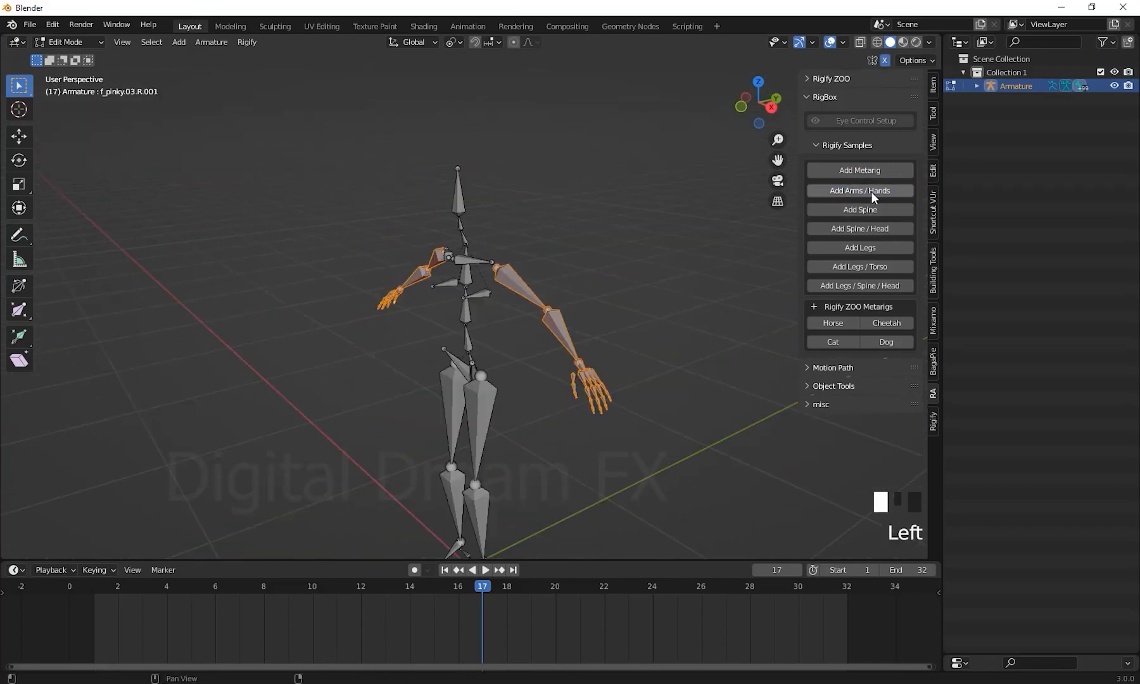
pyautogui.keyDown('shift'); pyautogui.moveTo(644, 244); pyautogui.dragTo(810, 232, button='middle'); pyautogui.keyUp('shift')
pyautogui.scroll(-2, 618, 230)
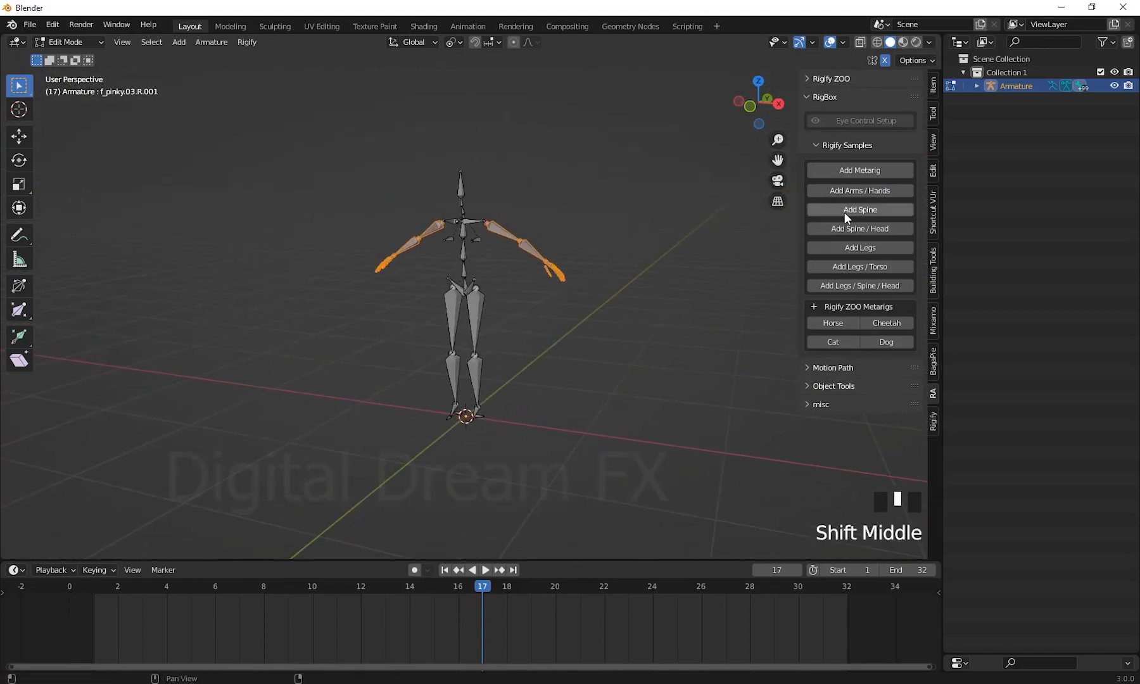
pyautogui.click(845, 212)
pyautogui.scroll(4, 471, 357)
pyautogui.scroll(-8, 464, 353)
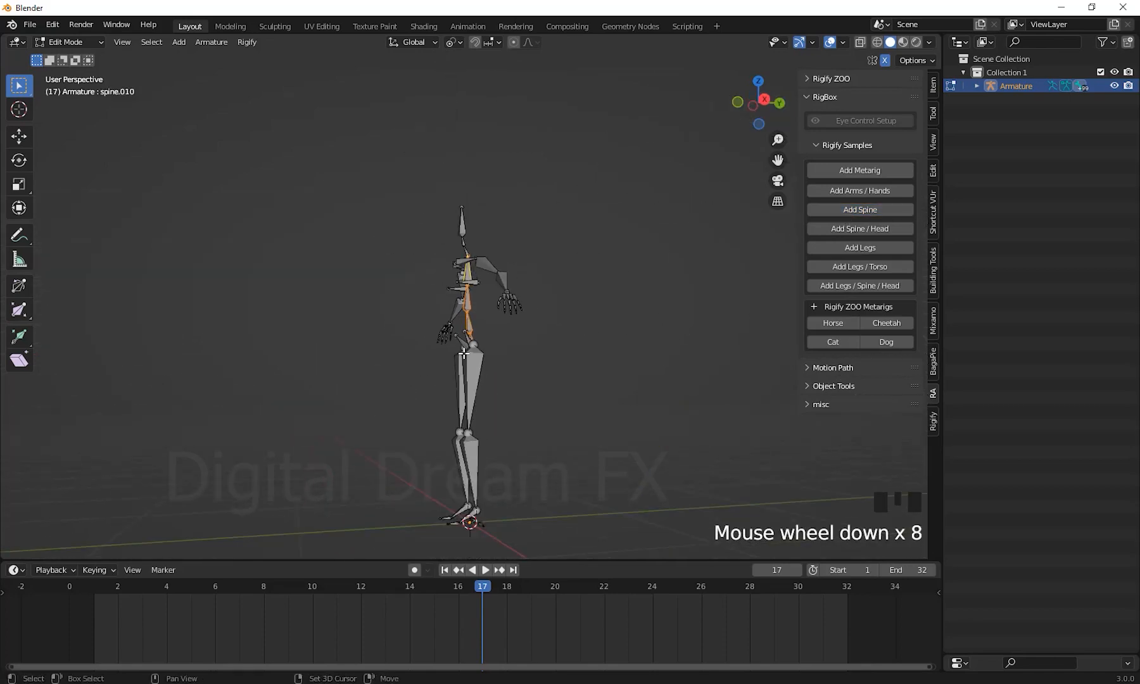
pyautogui.moveTo(464, 353); pyautogui.dragTo(833, 283, button='middle')
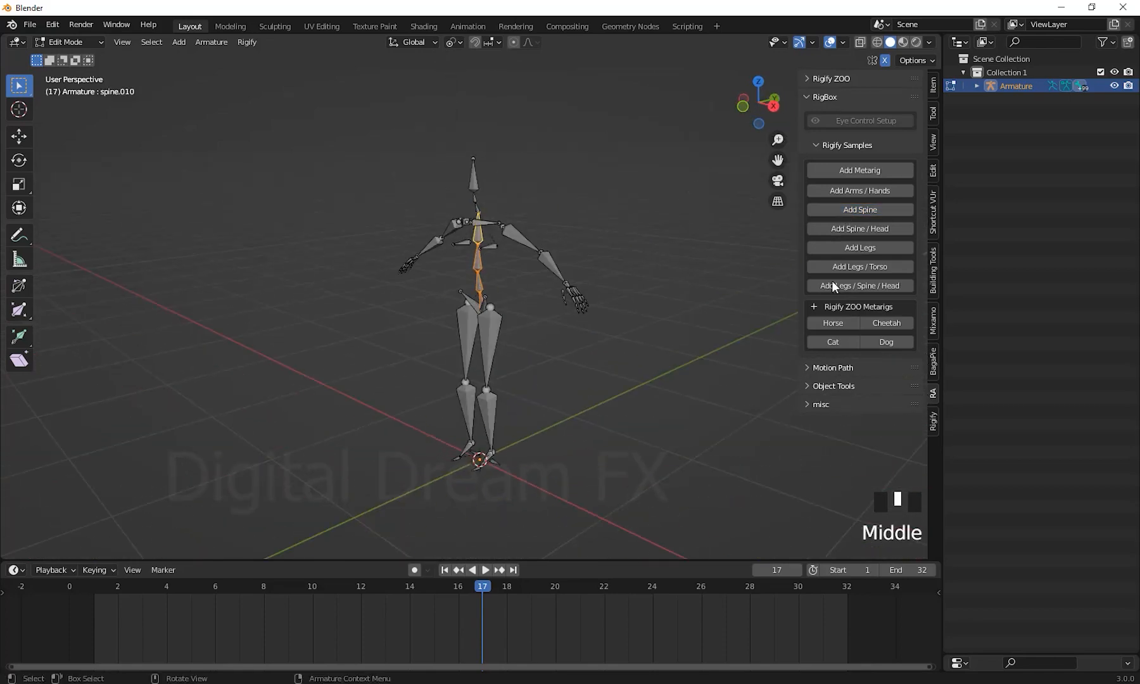
# Step: Add the Legs sample bones to the metarig and view the whole skeleton
pyautogui.click(856, 246)
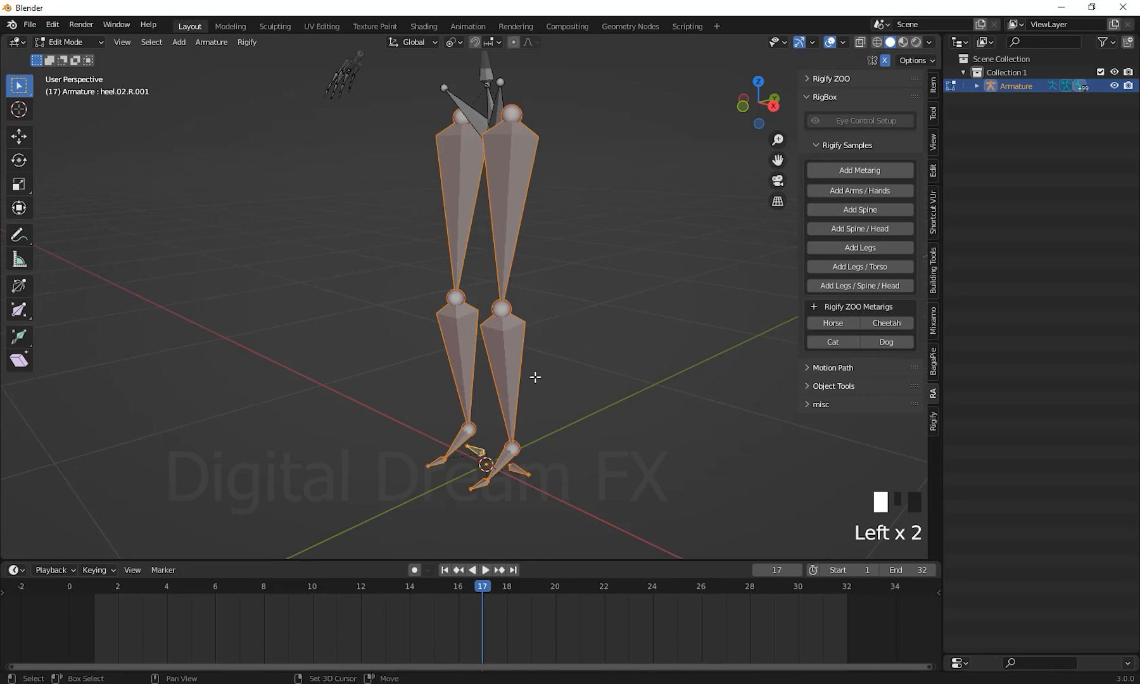
pyautogui.scroll(-4, 541, 362)
pyautogui.keyDown('shift'); pyautogui.moveTo(541, 362); pyautogui.dragTo(574, 411, button='middle'); pyautogui.keyUp('shift')
pyautogui.keyDown('shift'); pyautogui.moveTo(574, 412); pyautogui.dragTo(613, 356, button='middle'); pyautogui.keyUp('shift')
pyautogui.keyDown('shift'); pyautogui.moveTo(613, 356); pyautogui.dragTo(602, 382, button='middle'); pyautogui.keyUp('shift')
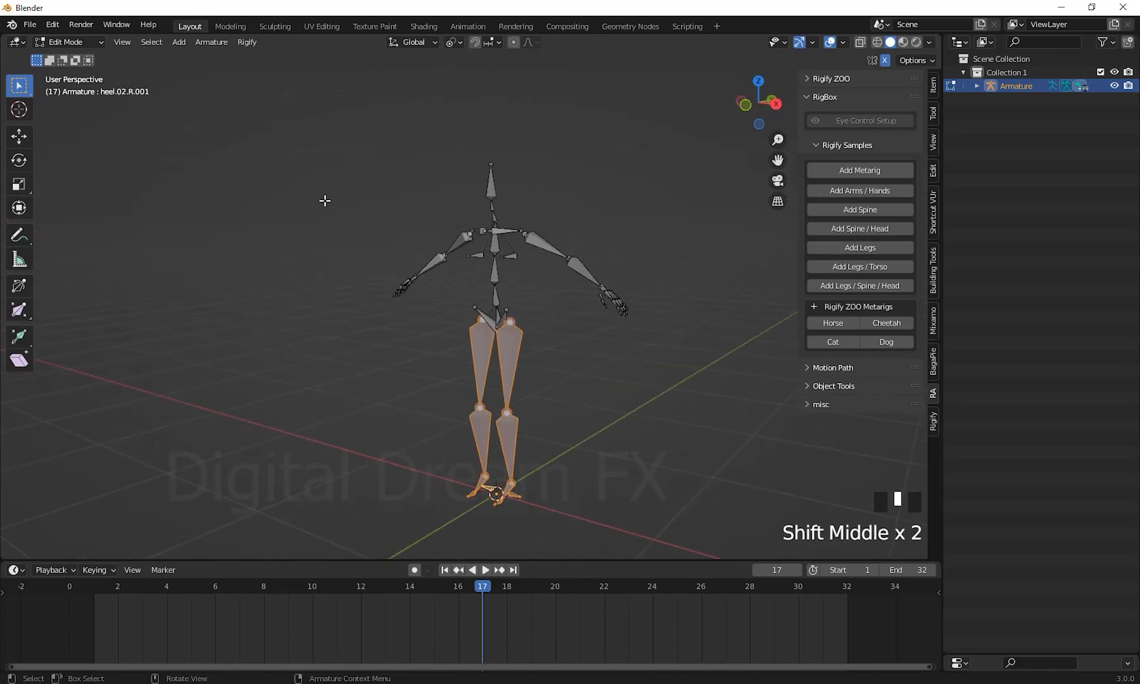
# Step: Select all the metarig's bones and delete the Armature object from Collection 1
pyautogui.moveTo(285, 102); pyautogui.dragTo(760, 556)
pyautogui.keyDown('shift'); pyautogui.moveTo(705, 521); pyautogui.dragTo(669, 467, button='middle'); pyautogui.keyUp('shift')
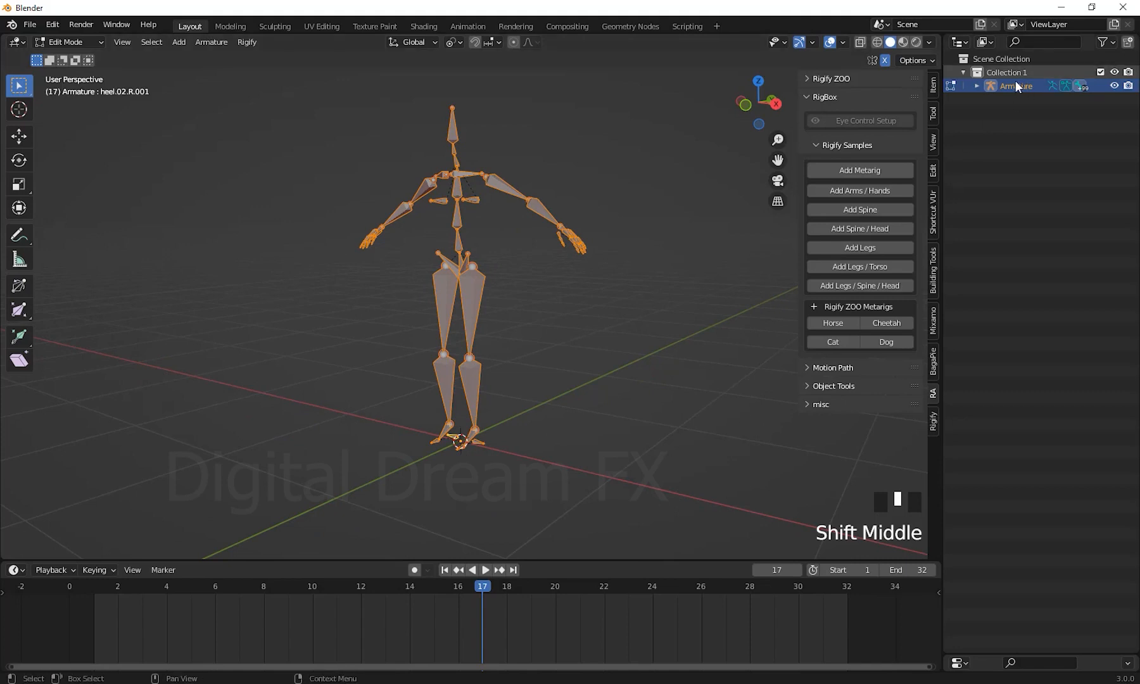
pyautogui.moveTo(997, 88); pyautogui.dragTo(953, 95, button='right')
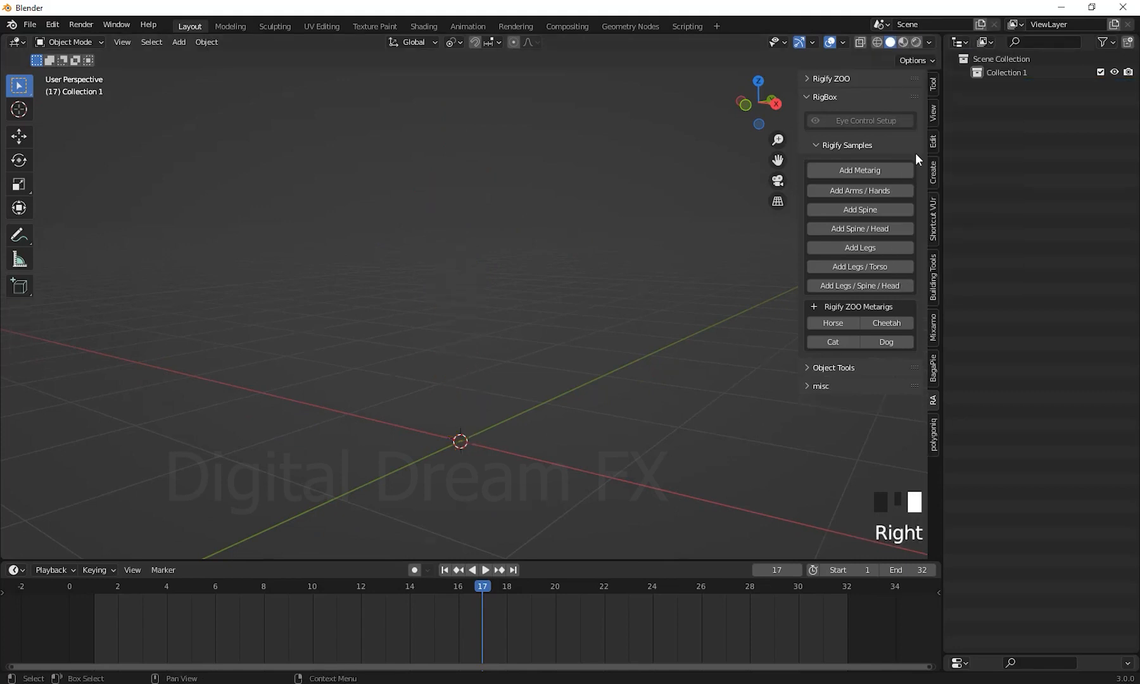
# Step: Shrink the timeline to enlarge the 3D viewport and center the view on the world origin
pyautogui.keyDown('shift'); pyautogui.moveTo(689, 282); pyautogui.dragTo(688, 327, button='middle'); pyautogui.keyUp('shift')
pyautogui.keyDown('shift'); pyautogui.moveTo(433, 356); pyautogui.dragTo(471, 265, button='middle'); pyautogui.keyUp('shift')
pyautogui.scroll(2, 488, 333)
pyautogui.keyDown('shift'); pyautogui.moveTo(488, 333); pyautogui.dragTo(530, 562, button='middle'); pyautogui.keyUp('shift')
pyautogui.moveTo(534, 559); pyautogui.dragTo(538, 616)
pyautogui.keyDown('shift'); pyautogui.moveTo(538, 617); pyautogui.dragTo(648, 489, button='middle'); pyautogui.keyUp('shift')
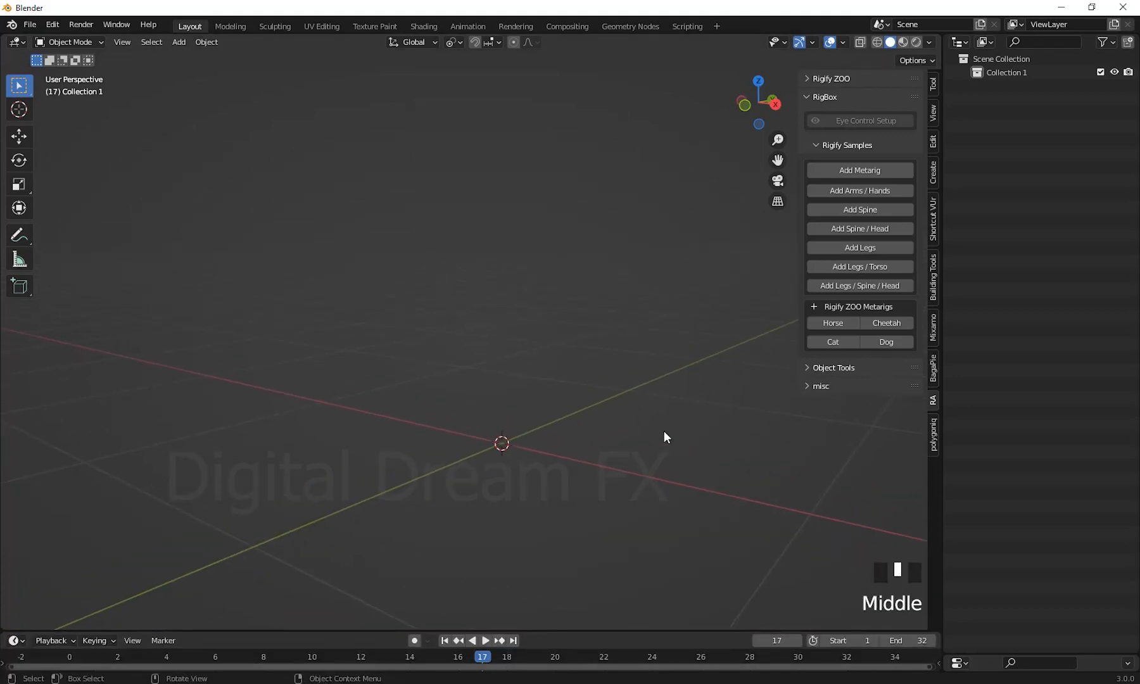
# Step: Start a Wavefront (.obj) import and open the Youtube Tutes folder on the Elements (E:) drive
pyautogui.click(31, 25)
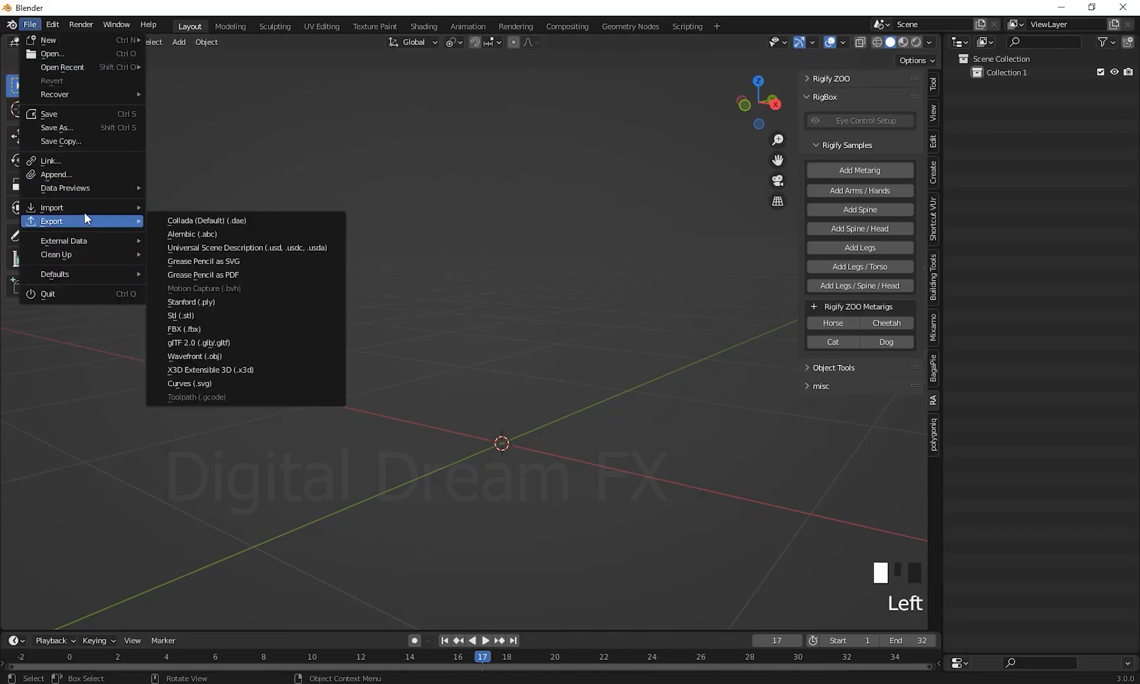
pyautogui.moveTo(143, 208)
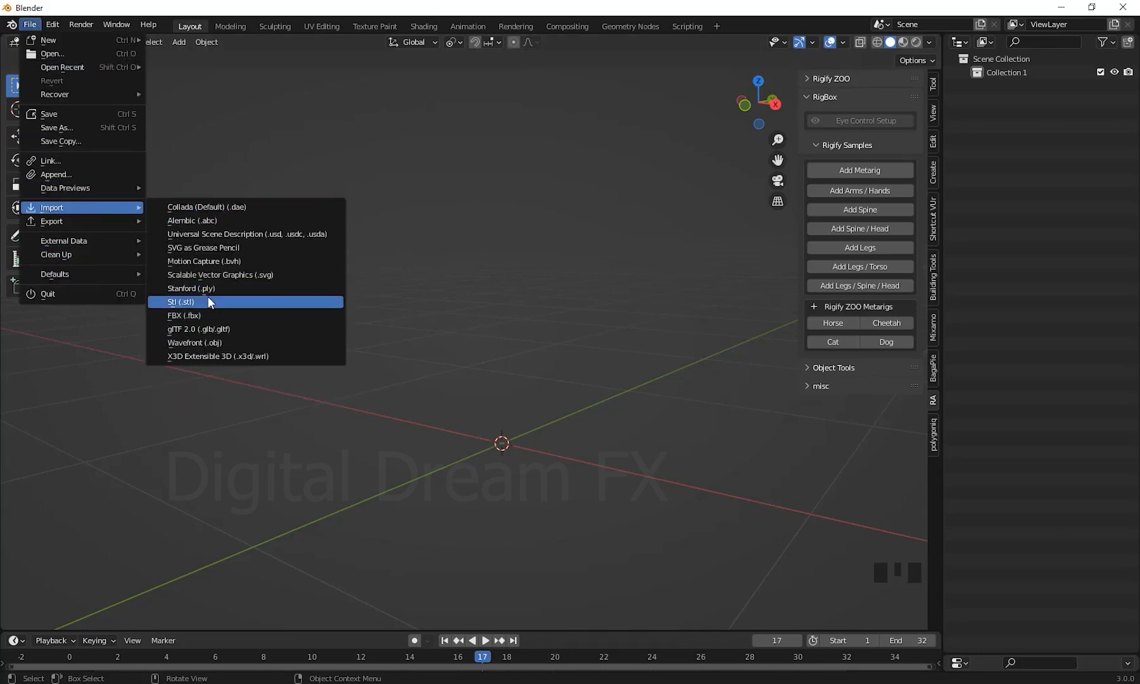
pyautogui.click(222, 345)
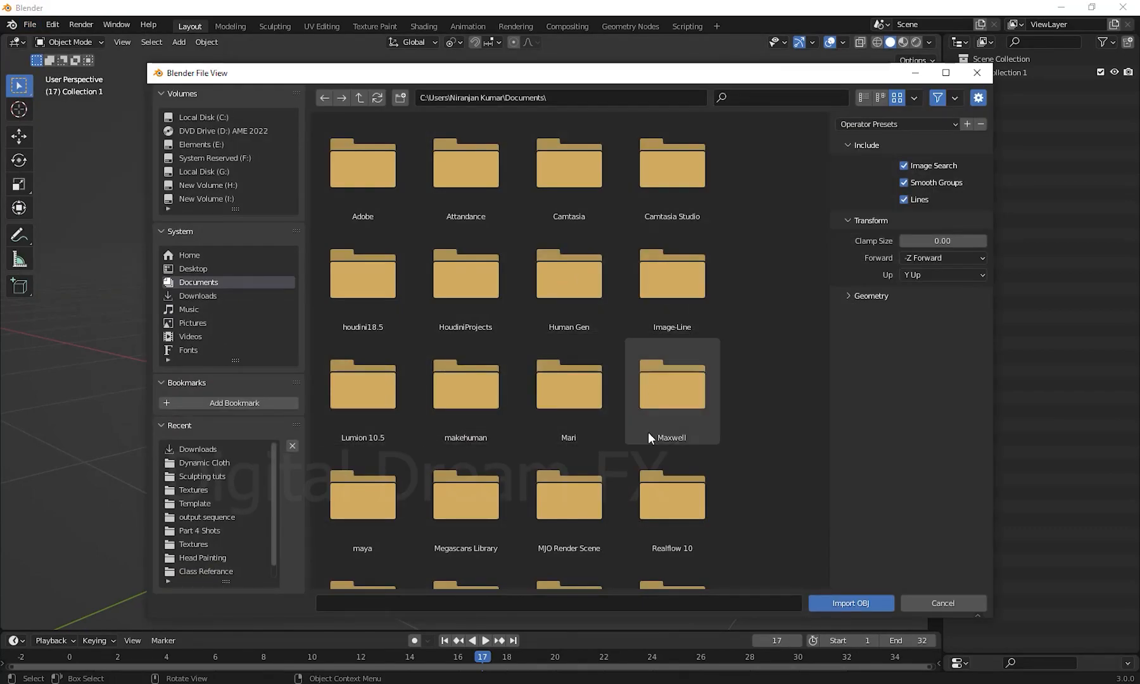
pyautogui.scroll(-3, 541, 333)
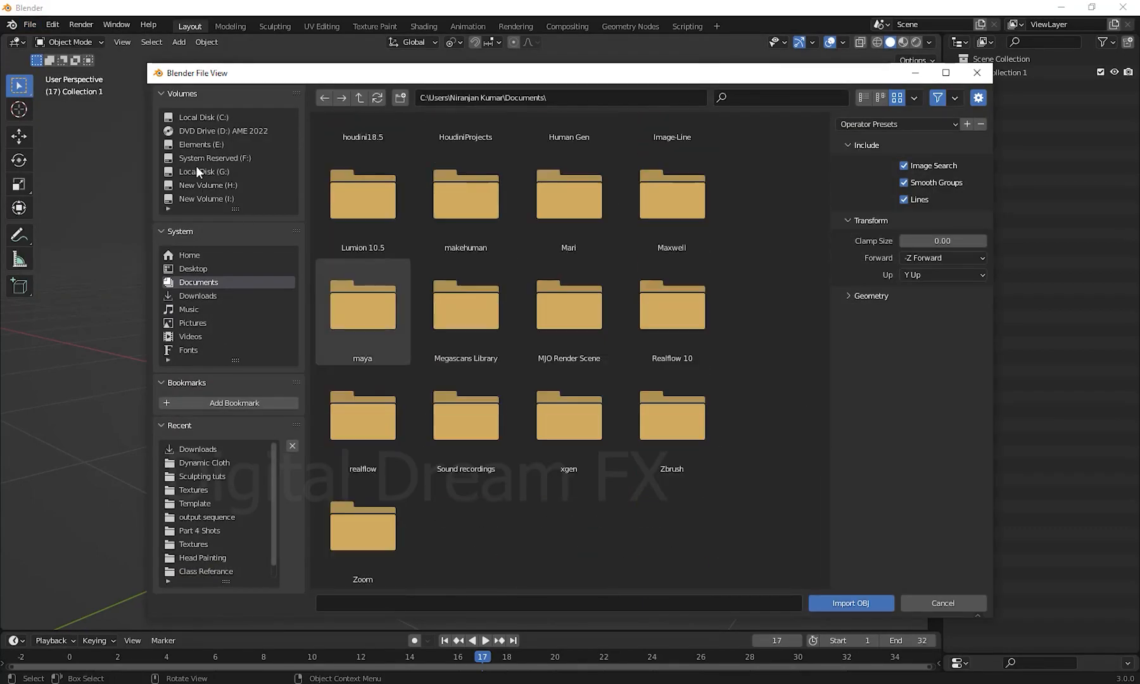
pyautogui.click(196, 145)
pyautogui.scroll(-10, 577, 405)
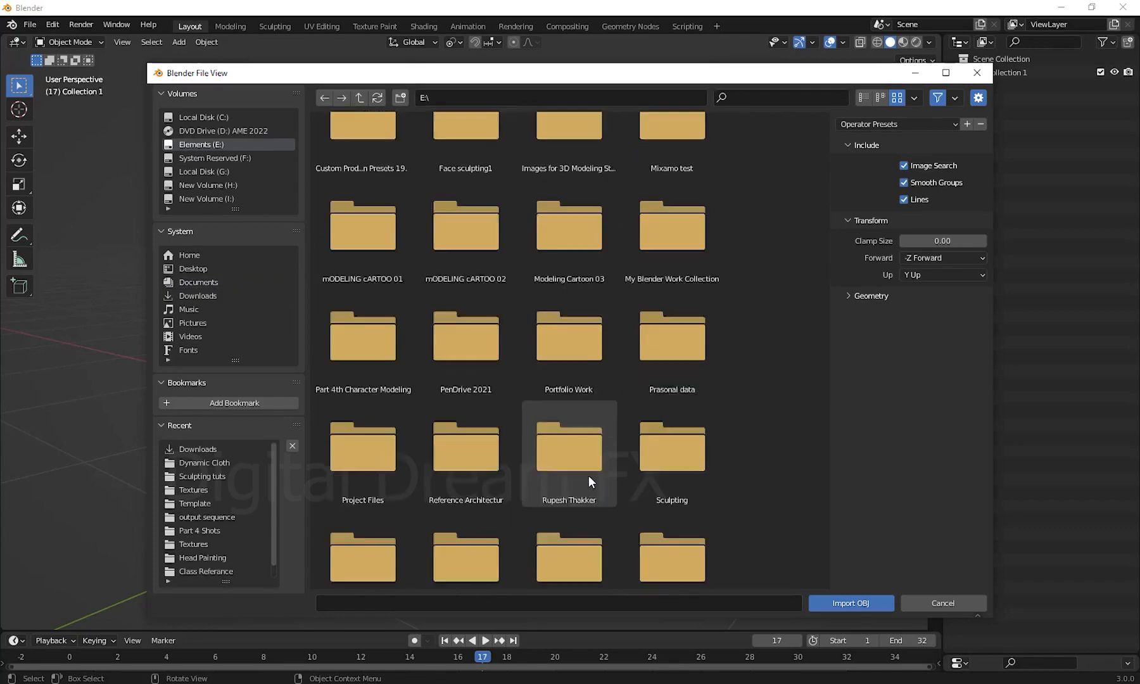
pyautogui.doubleClick(371, 541)
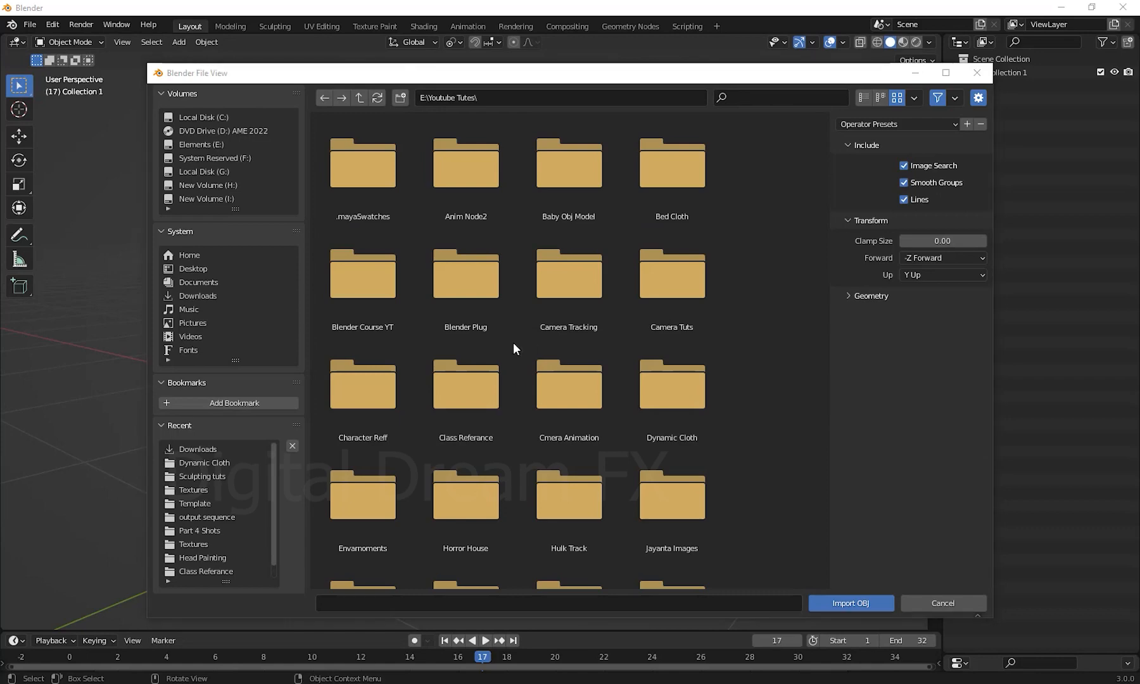
# Step: Find the Dynamic Cloth folder and import Female Character.obj from it
pyautogui.scroll(-20, 599, 366)
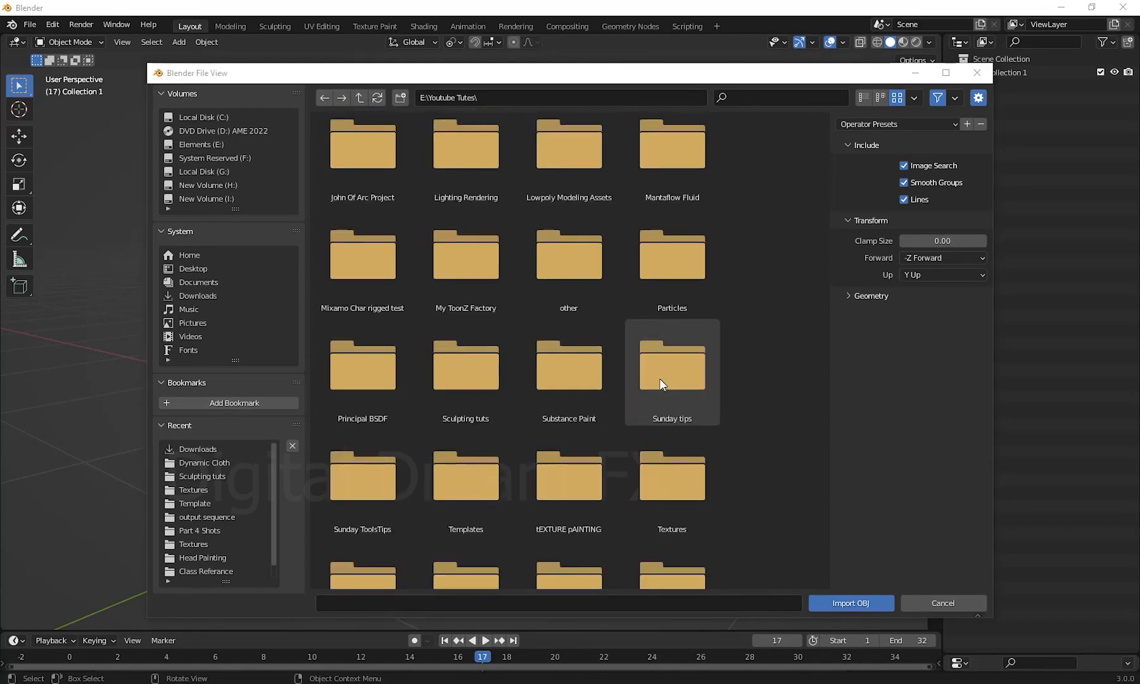
pyautogui.scroll(5, 660, 378)
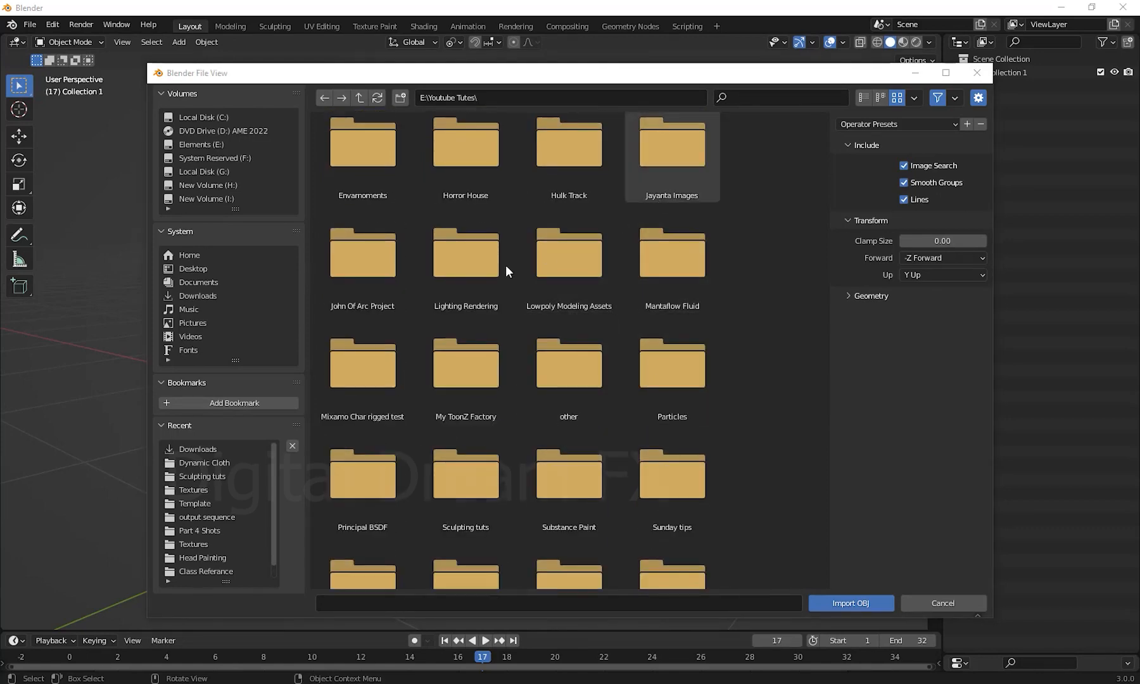
pyautogui.scroll(1, 482, 396)
pyautogui.scroll(1, 482, 393)
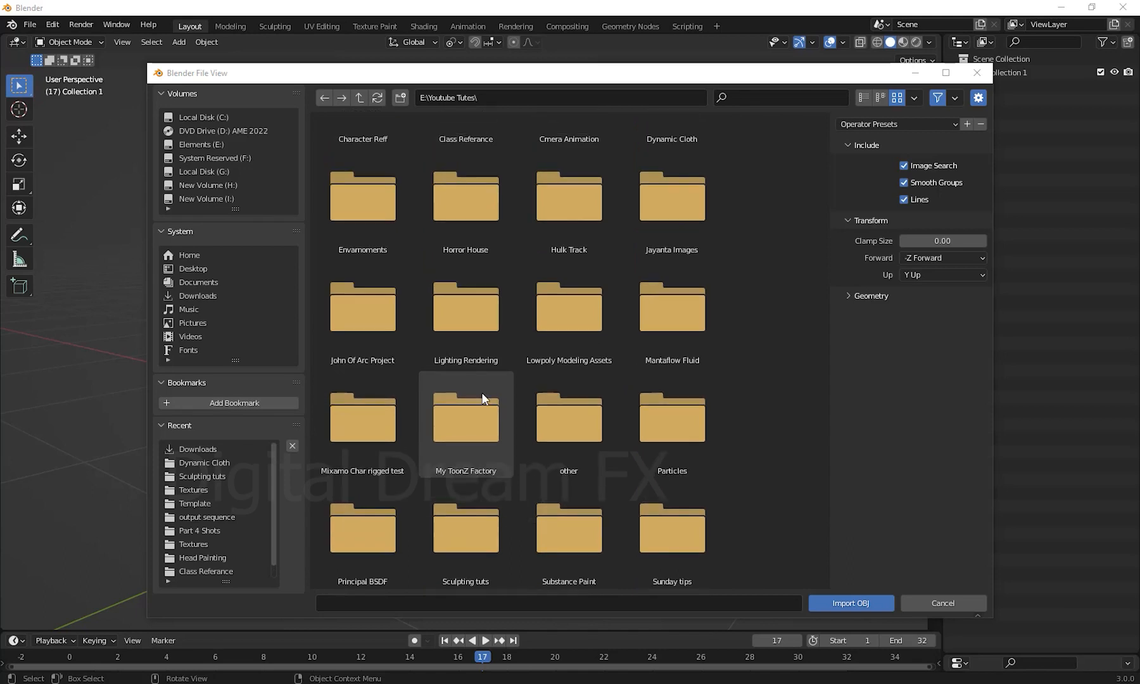
pyautogui.scroll(3, 643, 386)
pyautogui.doubleClick(693, 169)
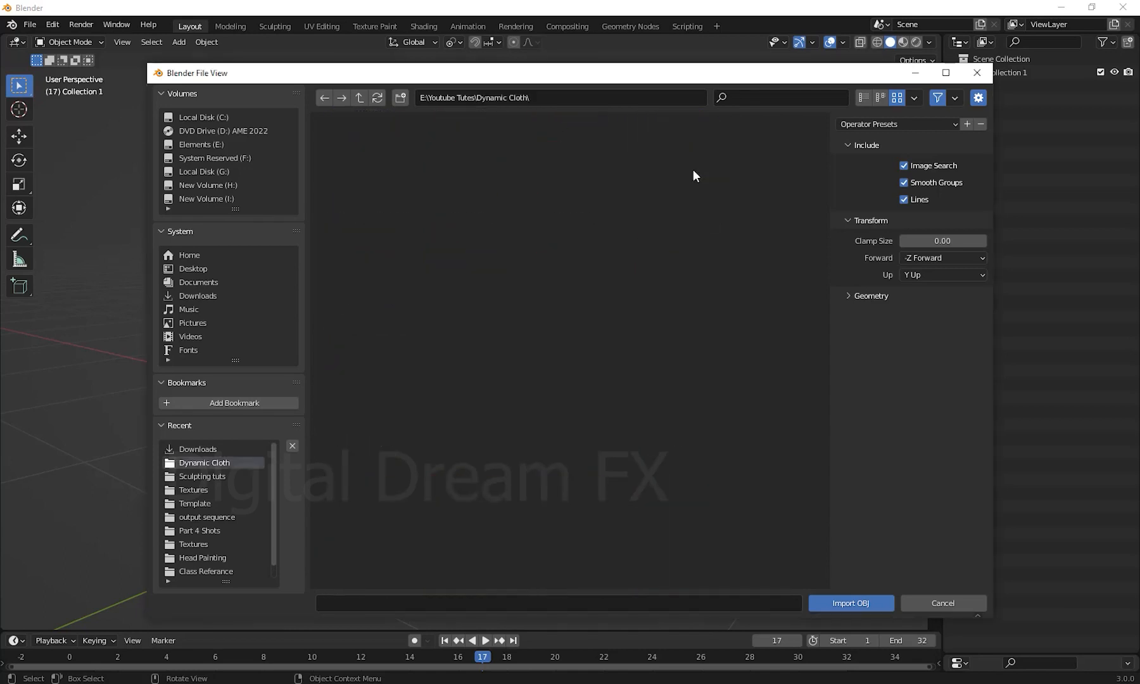
pyautogui.click(379, 298)
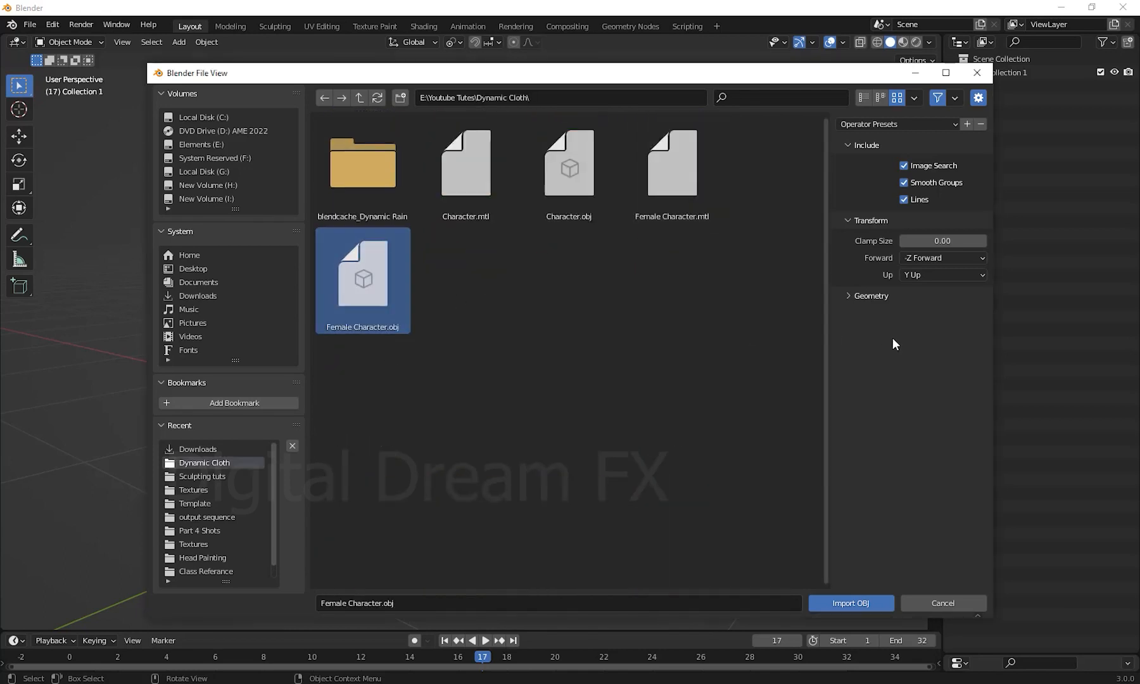
pyautogui.click(861, 602)
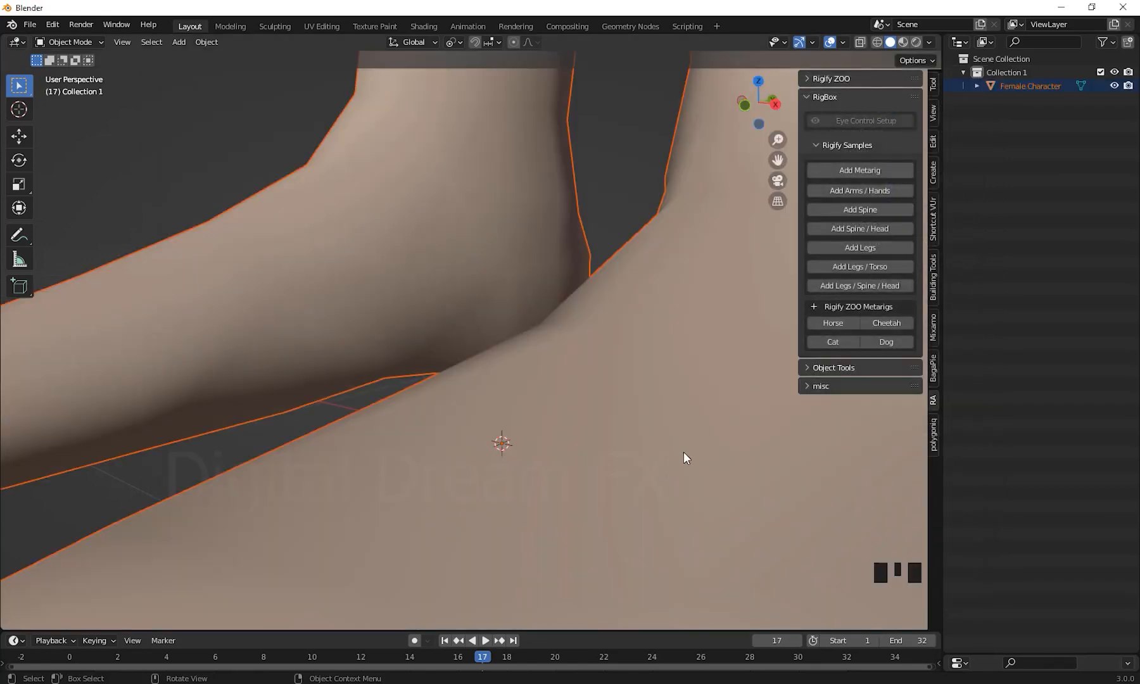
# Step: Examine the imported female character from head to feet
pyautogui.scroll(-13, 684, 451)
pyautogui.keyDown('shift'); pyautogui.moveTo(609, 436); pyautogui.dragTo(607, 425, button='middle'); pyautogui.keyUp('shift')
pyautogui.scroll(-2, 607, 490)
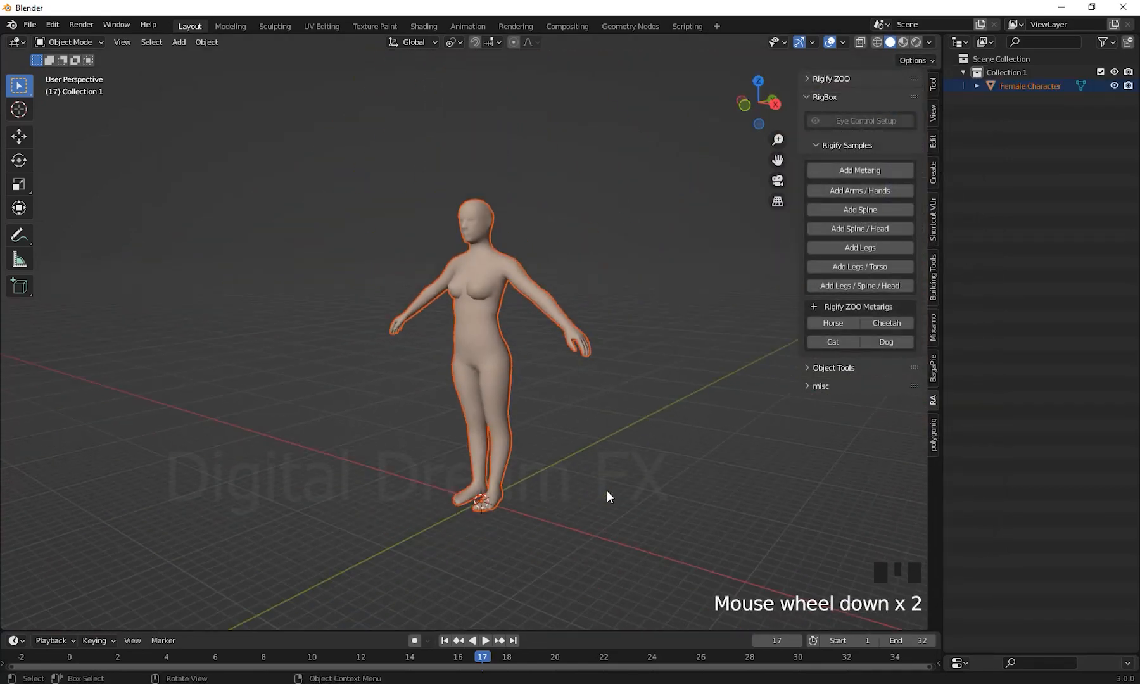
pyautogui.moveTo(607, 489); pyautogui.dragTo(632, 525, button='middle')
pyautogui.scroll(1, 661, 498)
pyautogui.scroll(-2, 668, 476)
pyautogui.keyDown('shift'); pyautogui.moveTo(668, 476); pyautogui.dragTo(674, 485, button='middle'); pyautogui.keyUp('shift')
pyautogui.keyDown('shift'); pyautogui.moveTo(675, 472); pyautogui.dragTo(691, 471, button='middle'); pyautogui.keyUp('shift')
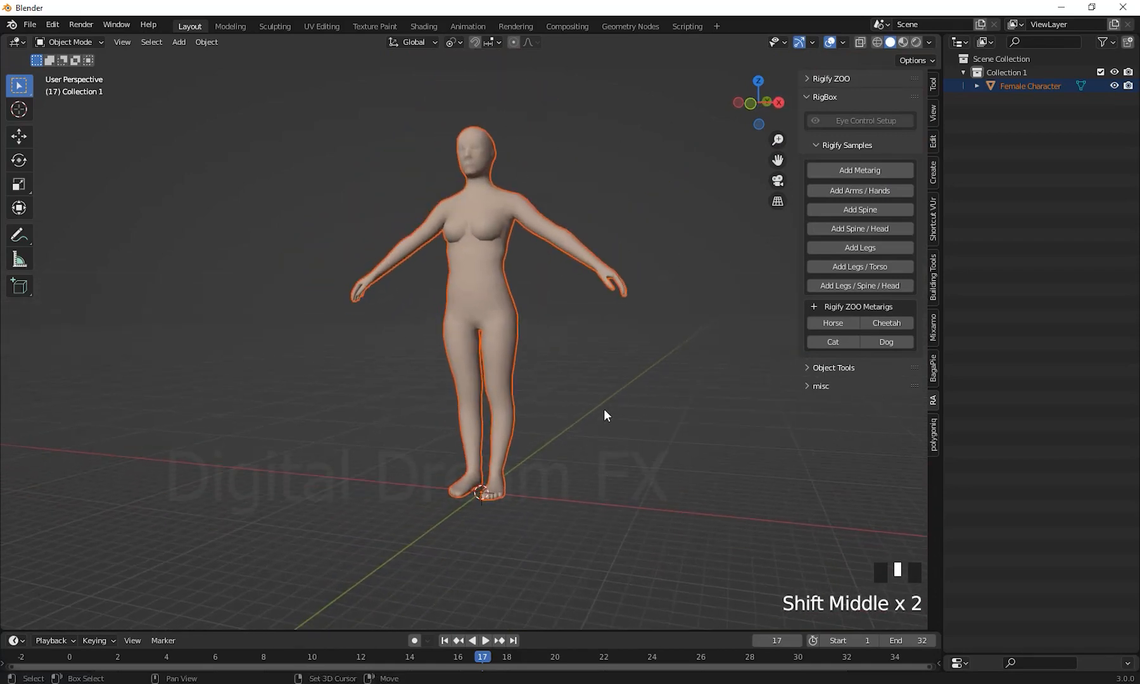
pyautogui.moveTo(622, 416); pyautogui.dragTo(624, 437, button='middle')
pyautogui.scroll(1, 627, 421)
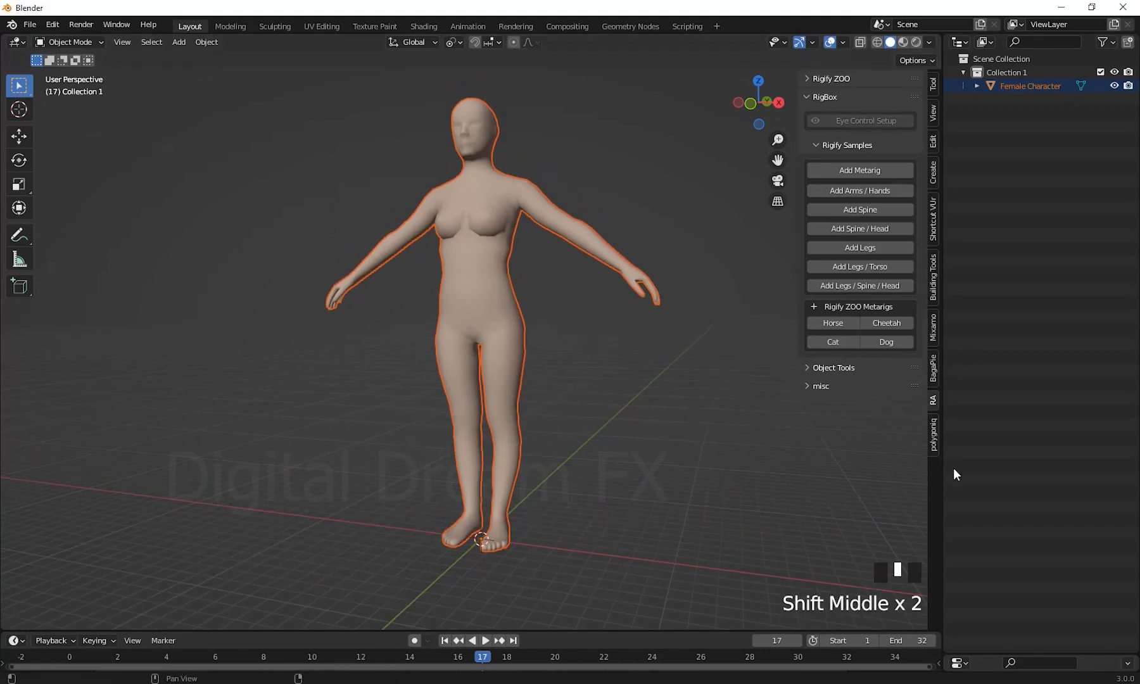
# Step: Enlarge the Properties editor and set the scene's Unit Scale to 0.1
pyautogui.click(932, 90)
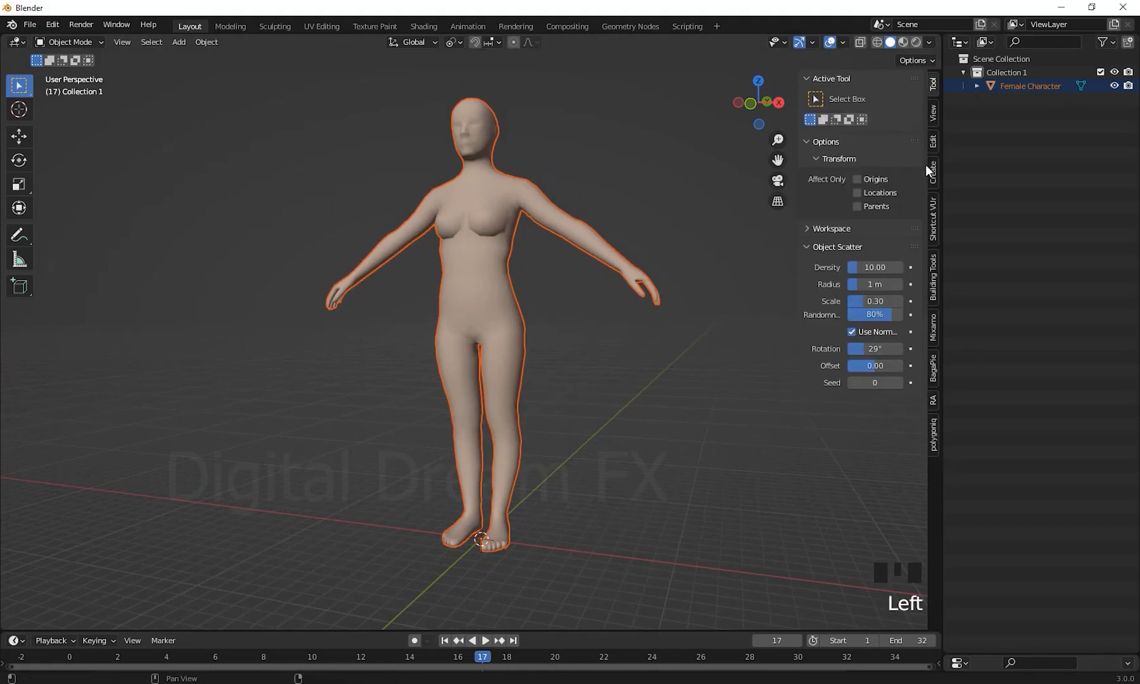
pyautogui.click(932, 143)
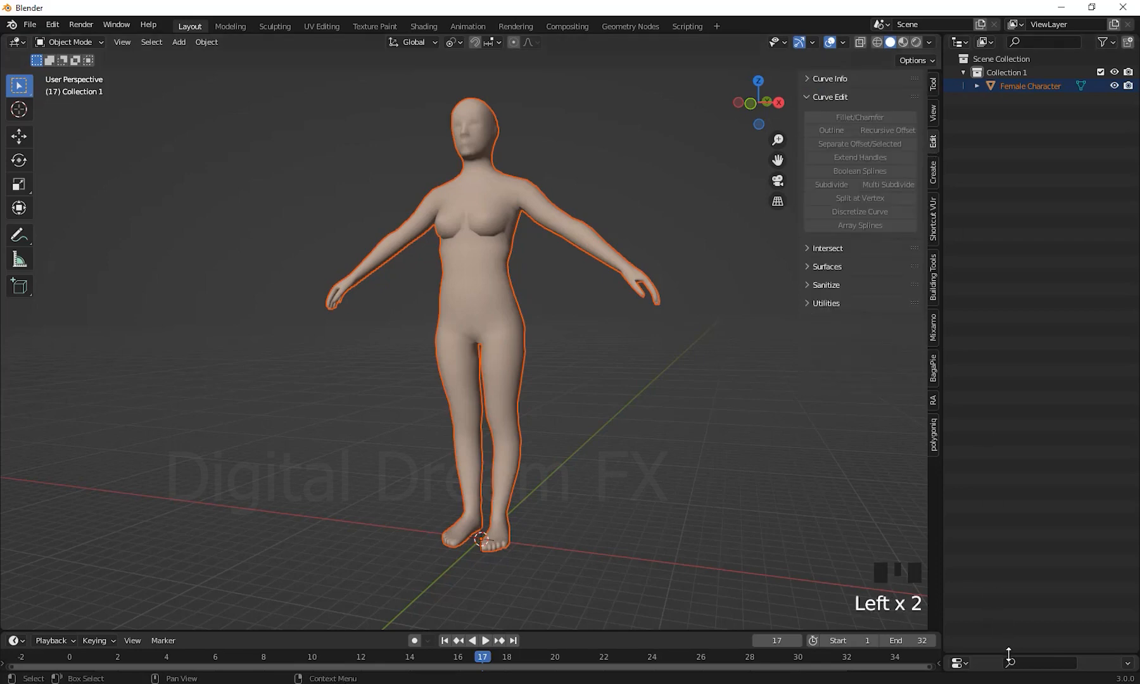
pyautogui.moveTo(1008, 655); pyautogui.dragTo(1018, 128)
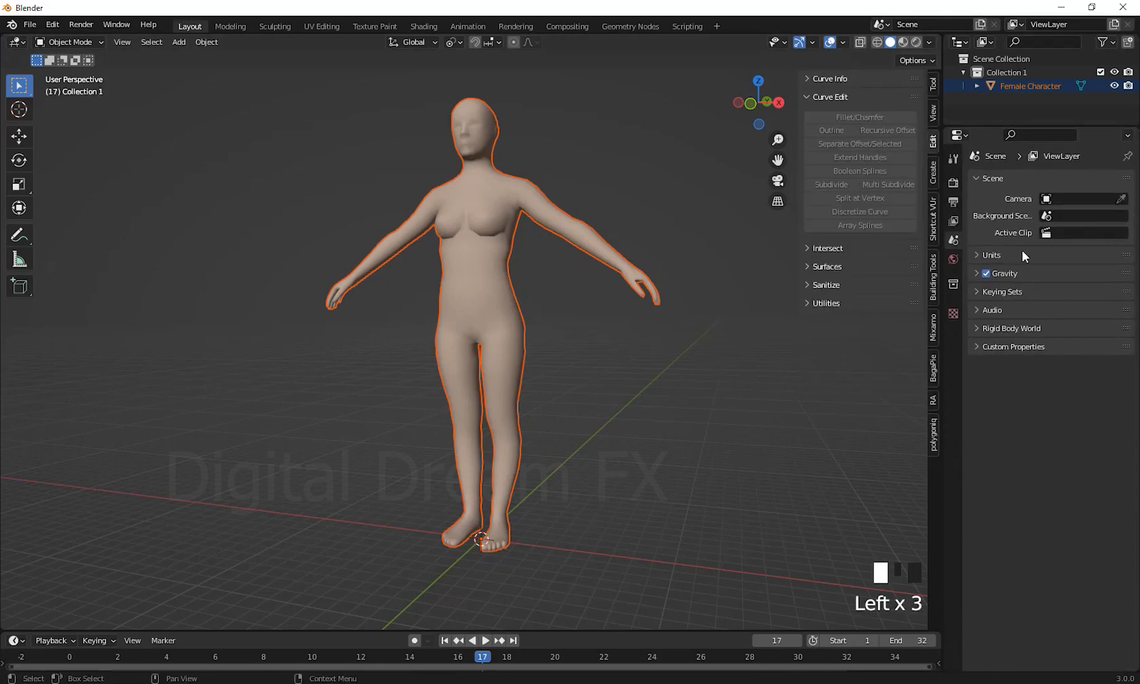
pyautogui.click(953, 239)
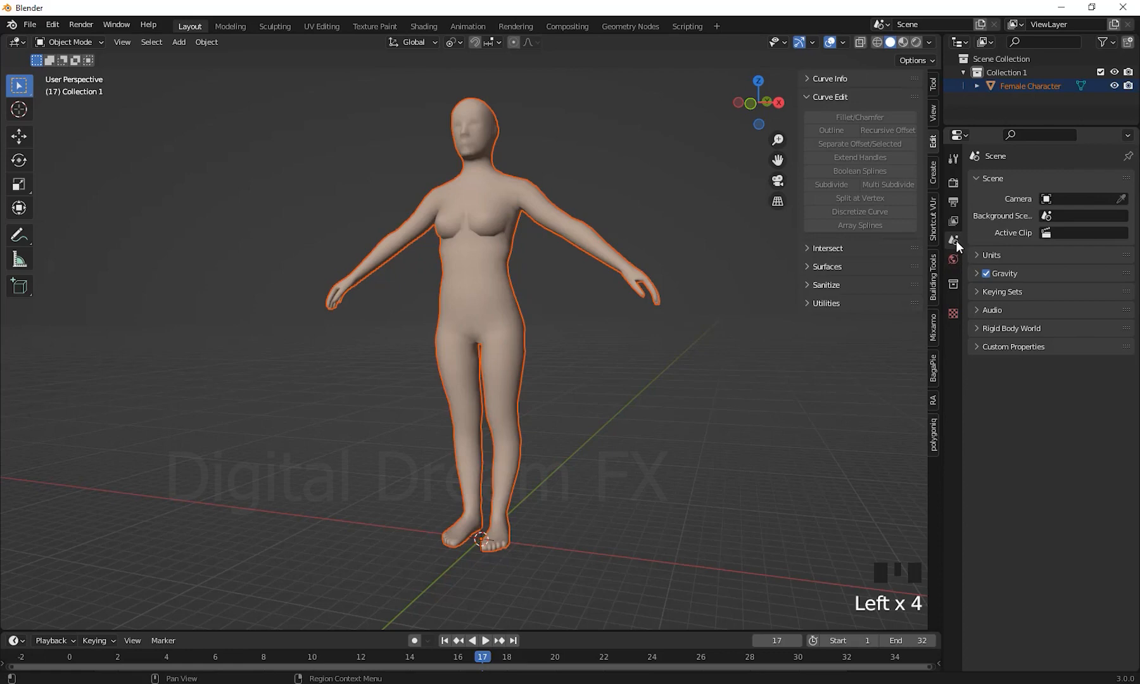
pyautogui.click(1056, 250)
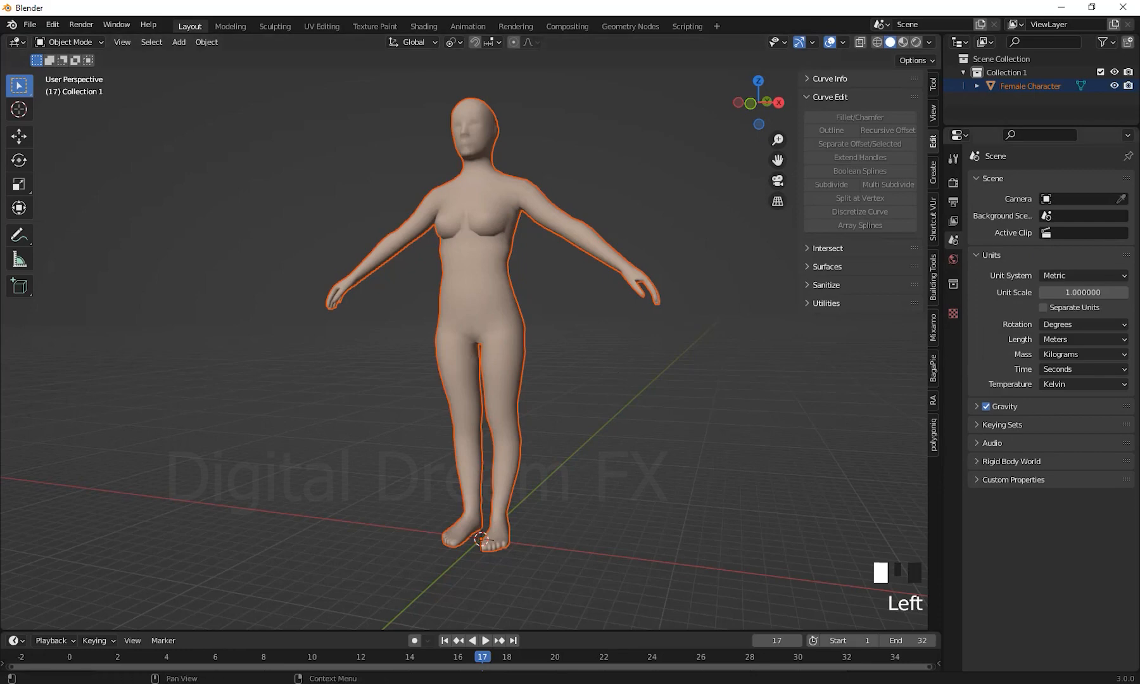
pyautogui.click(1078, 291)
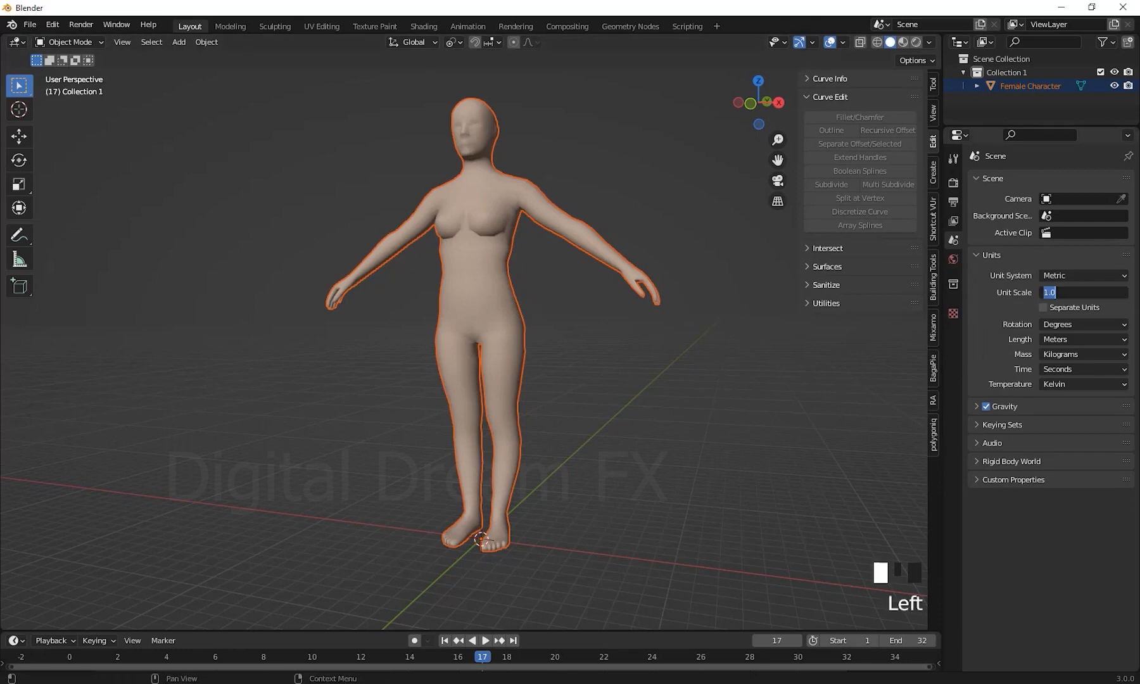
pyautogui.press('Return')
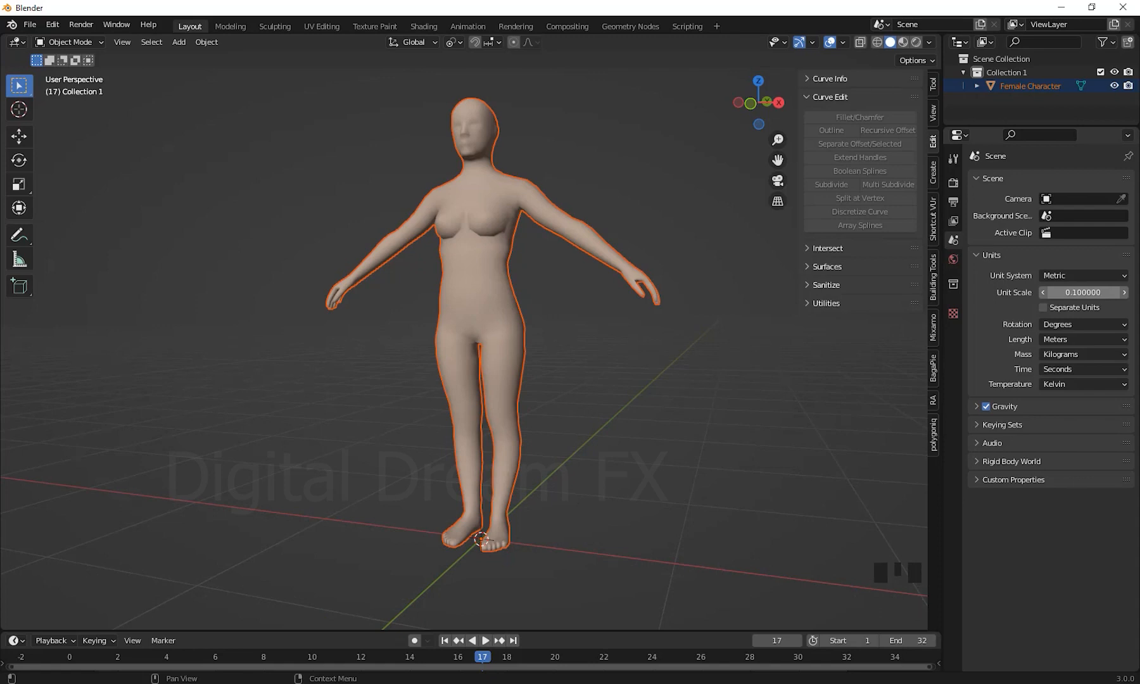
# Step: Set the scene's Unit Scale to 1 and choose the Metric unit system
pyautogui.click(1083, 292)
pyautogui.write('1')
pyautogui.press('Return')
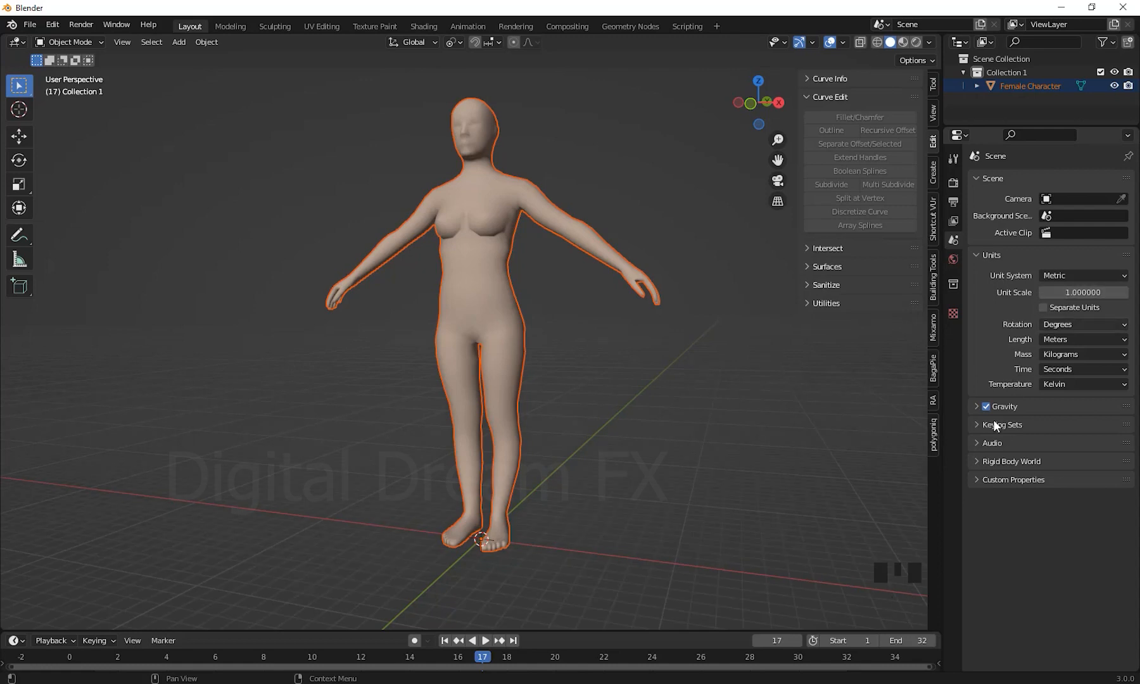
pyautogui.scroll(-2, 613, 440)
pyautogui.keyDown('shift'); pyautogui.moveTo(613, 440); pyautogui.dragTo(672, 444, button='middle'); pyautogui.keyUp('shift')
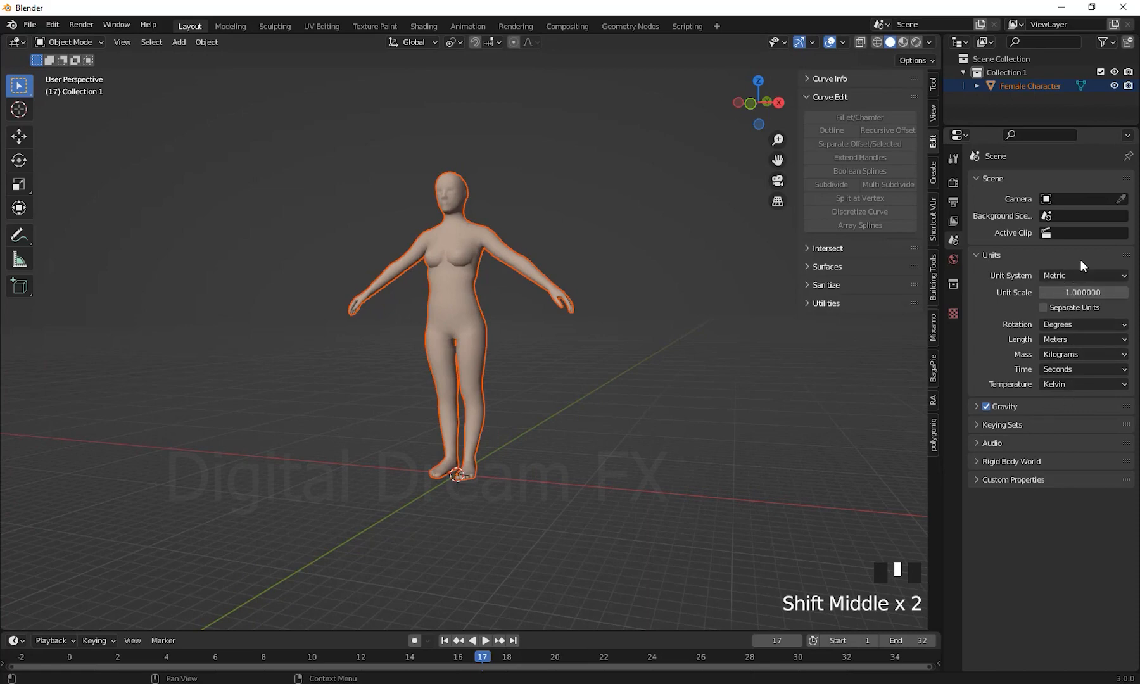
pyautogui.click(1088, 274)
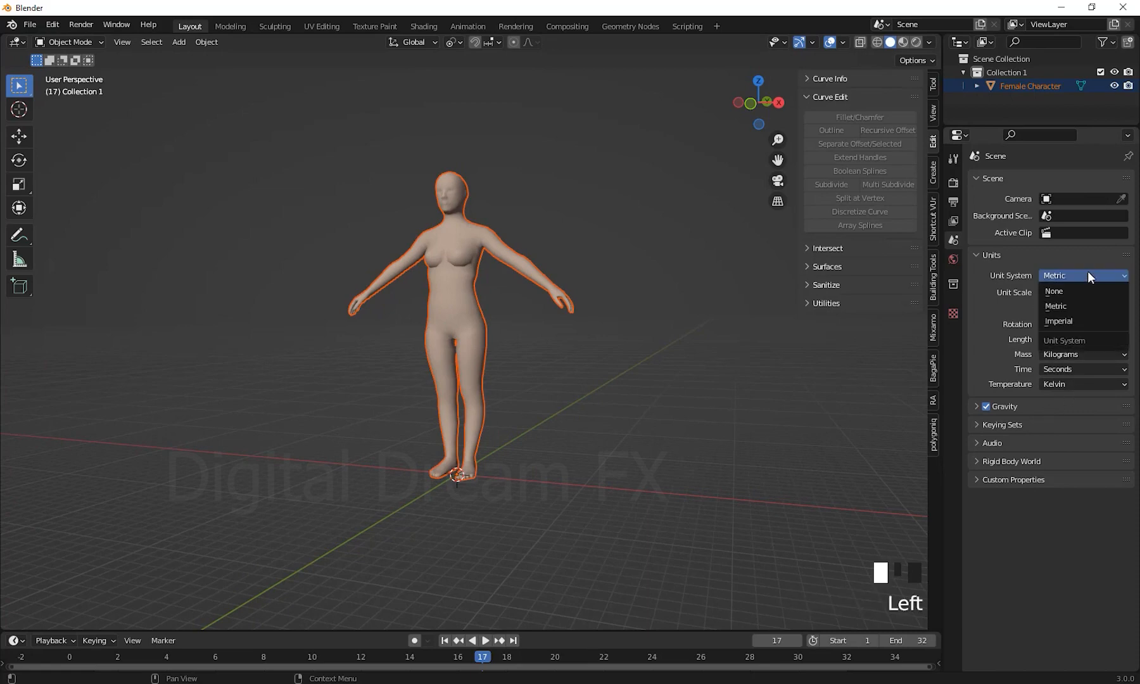
pyautogui.click(1068, 306)
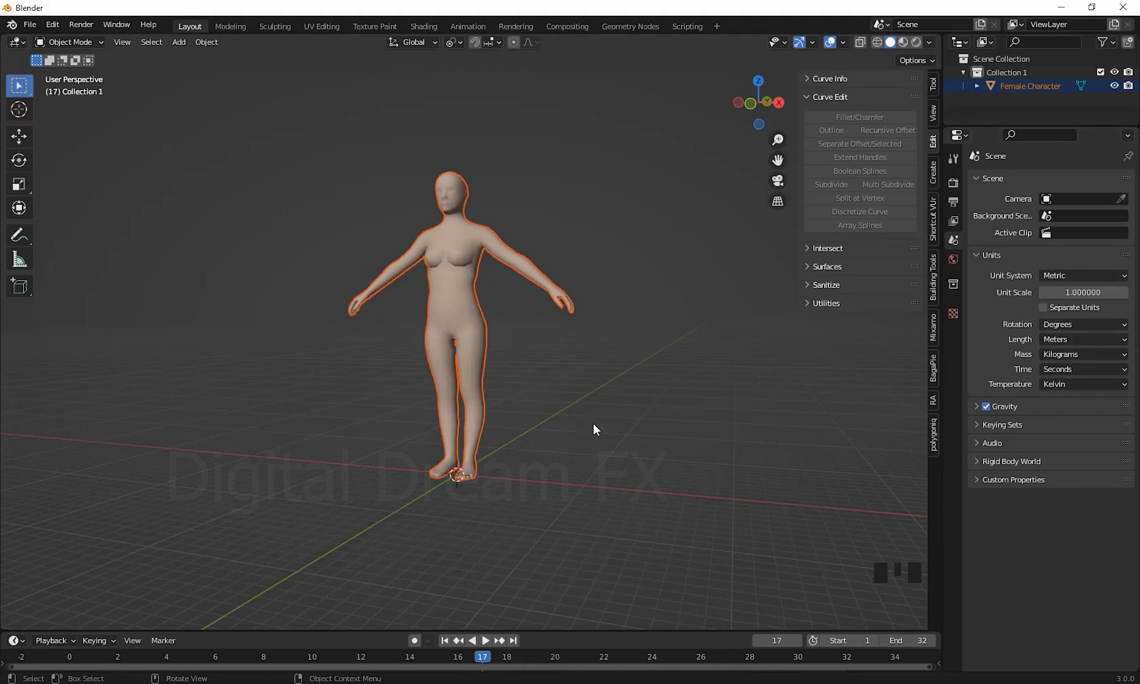
# Step: Add a full human metarig from the RigBox Rigify samples at the character's feet
pyautogui.keyDown('shift'); pyautogui.moveTo(594, 394); pyautogui.dragTo(611, 437, button='middle'); pyautogui.keyUp('shift')
pyautogui.scroll(2, 734, 439)
pyautogui.keyDown('shift'); pyautogui.moveTo(739, 452); pyautogui.dragTo(720, 407, button='middle'); pyautogui.keyUp('shift')
pyautogui.keyDown('shift'); pyautogui.moveTo(718, 407); pyautogui.dragTo(715, 407, button='middle'); pyautogui.keyUp('shift')
pyautogui.scroll(-1, 594, 386)
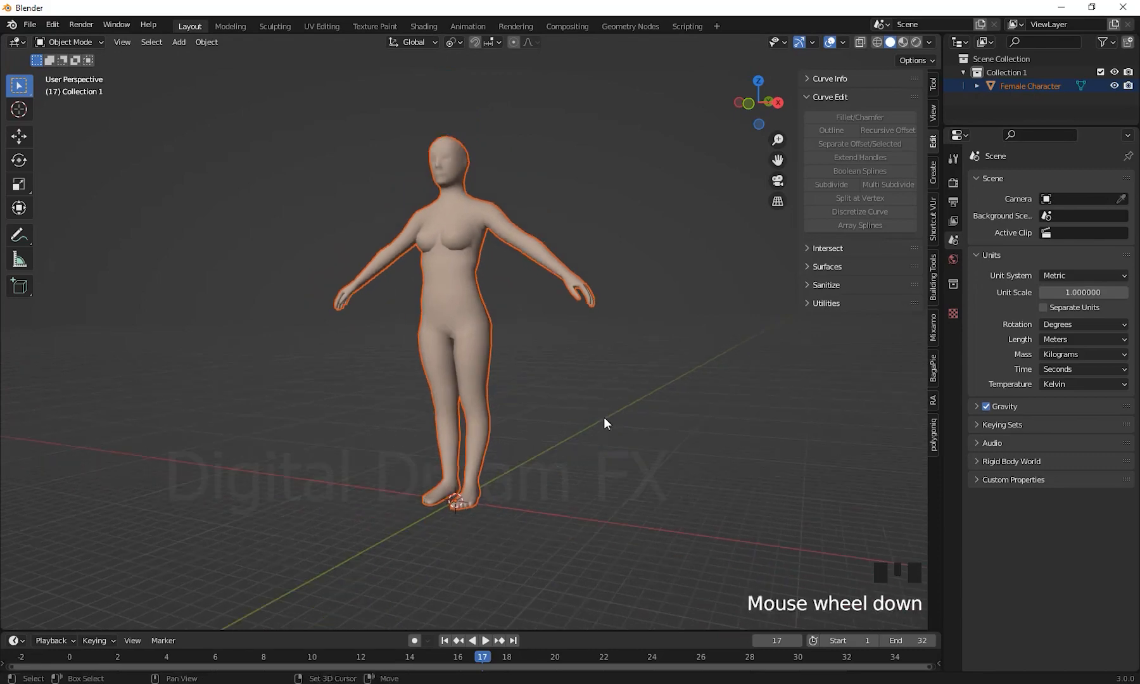
pyautogui.keyDown('shift'); pyautogui.moveTo(603, 417); pyautogui.dragTo(576, 425, button='middle'); pyautogui.keyUp('shift')
pyautogui.keyDown('shift'); pyautogui.moveTo(647, 317); pyautogui.dragTo(686, 360, button='middle'); pyautogui.keyUp('shift')
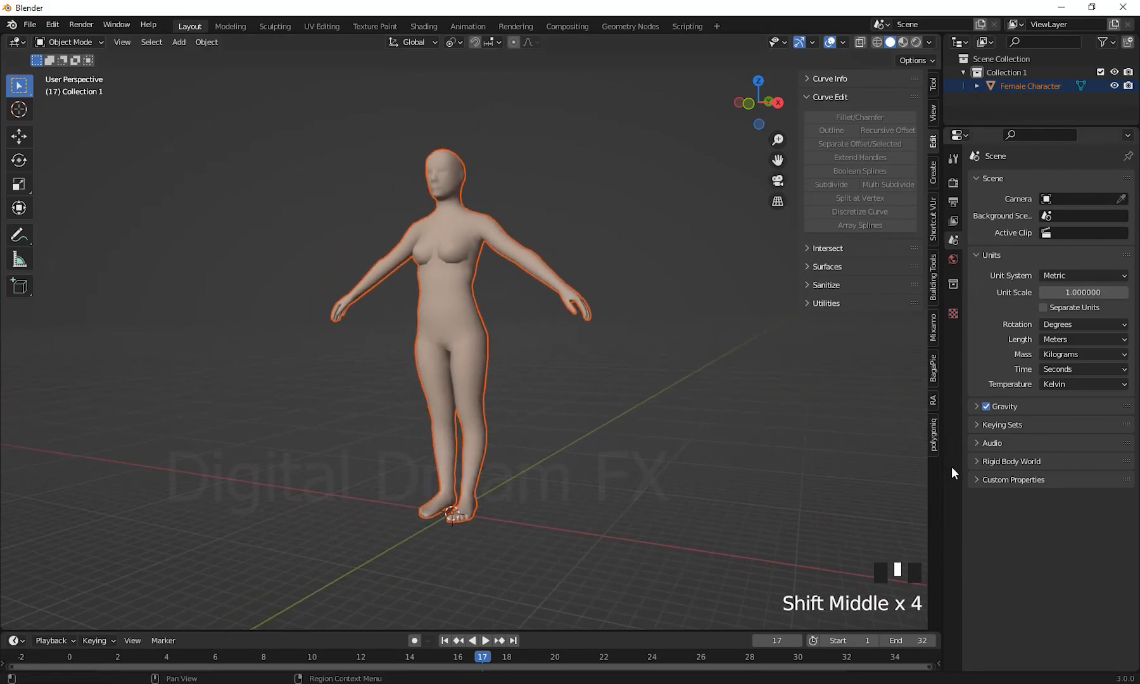
pyautogui.click(932, 403)
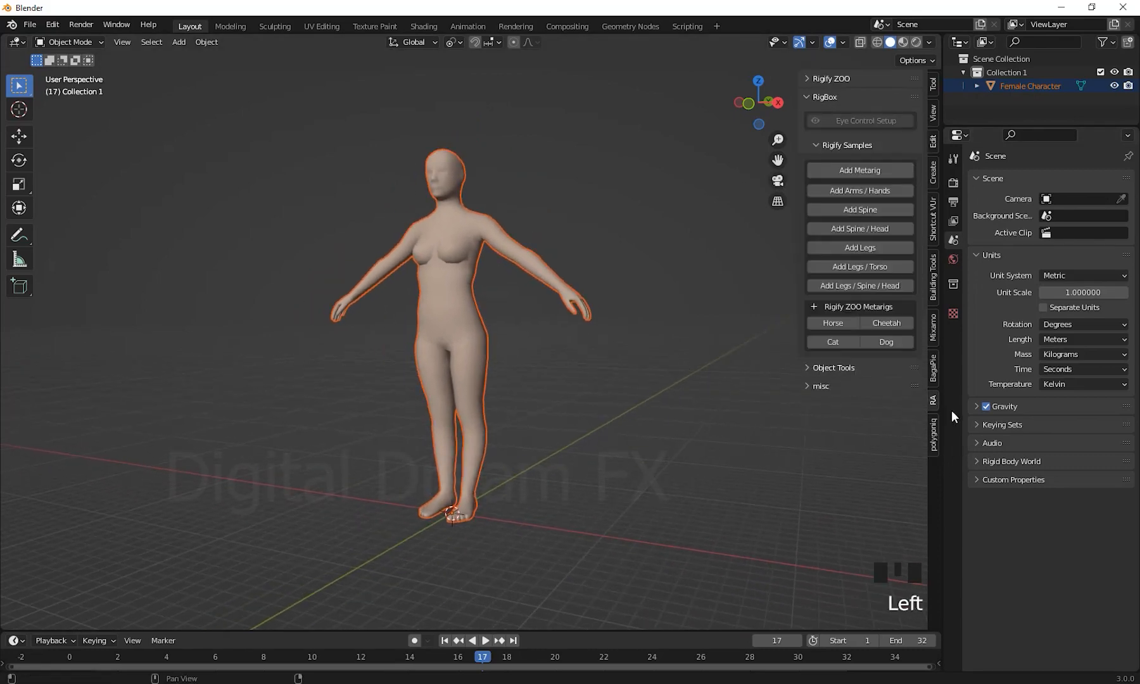
pyautogui.keyDown('shift'); pyautogui.moveTo(766, 482); pyautogui.dragTo(823, 395, button='middle'); pyautogui.keyUp('shift')
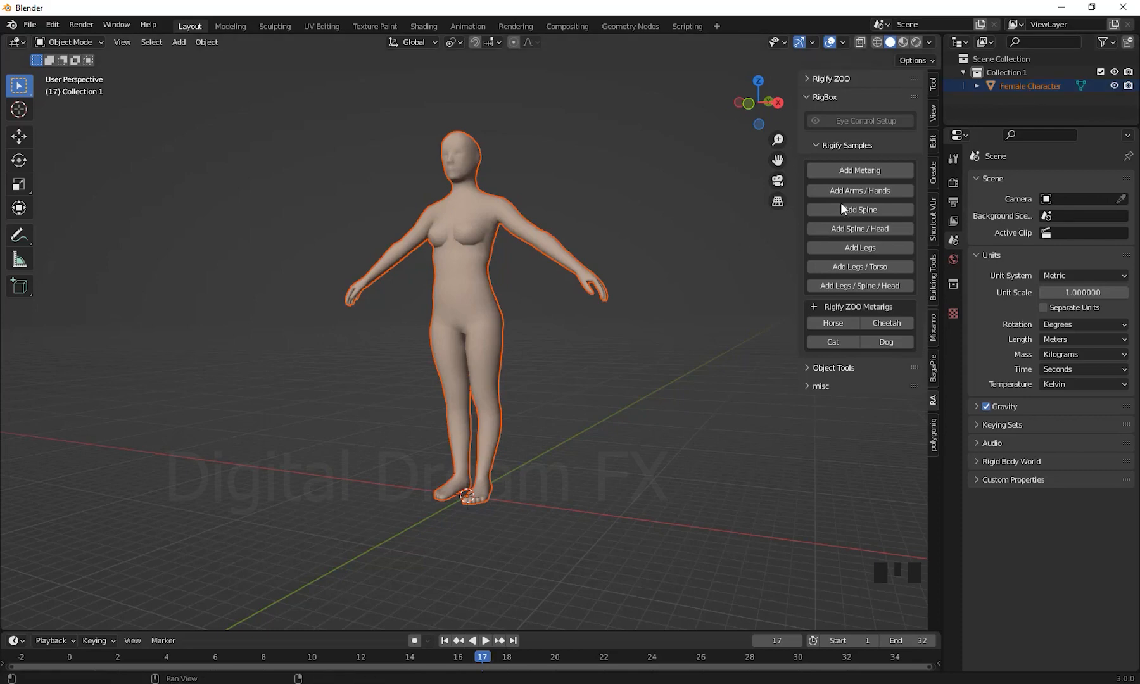
pyautogui.click(864, 169)
# Step: Compare the new metarig's size and position with the female character
pyautogui.scroll(-8, 546, 348)
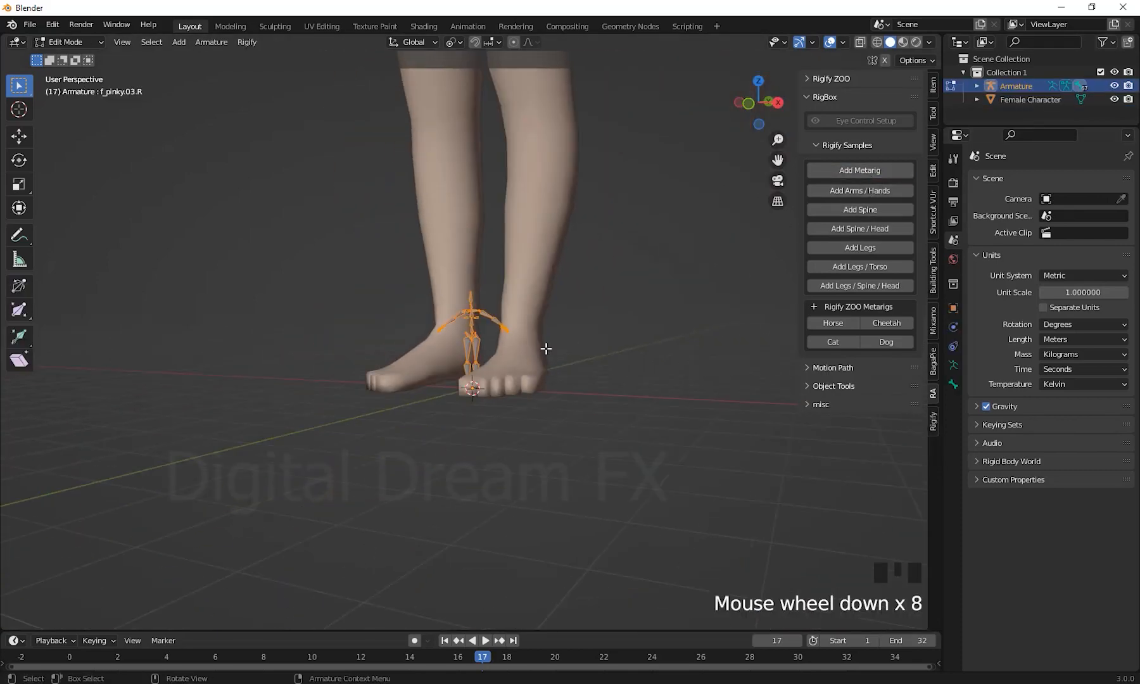
pyautogui.keyDown('shift'); pyautogui.scroll(-4, 546, 349); pyautogui.keyUp('shift')
pyautogui.keyDown('shift'); pyautogui.moveTo(544, 311); pyautogui.dragTo(513, 464, button='middle'); pyautogui.keyUp('shift')
pyautogui.scroll(2, 553, 438)
pyautogui.scroll(-3, 554, 439)
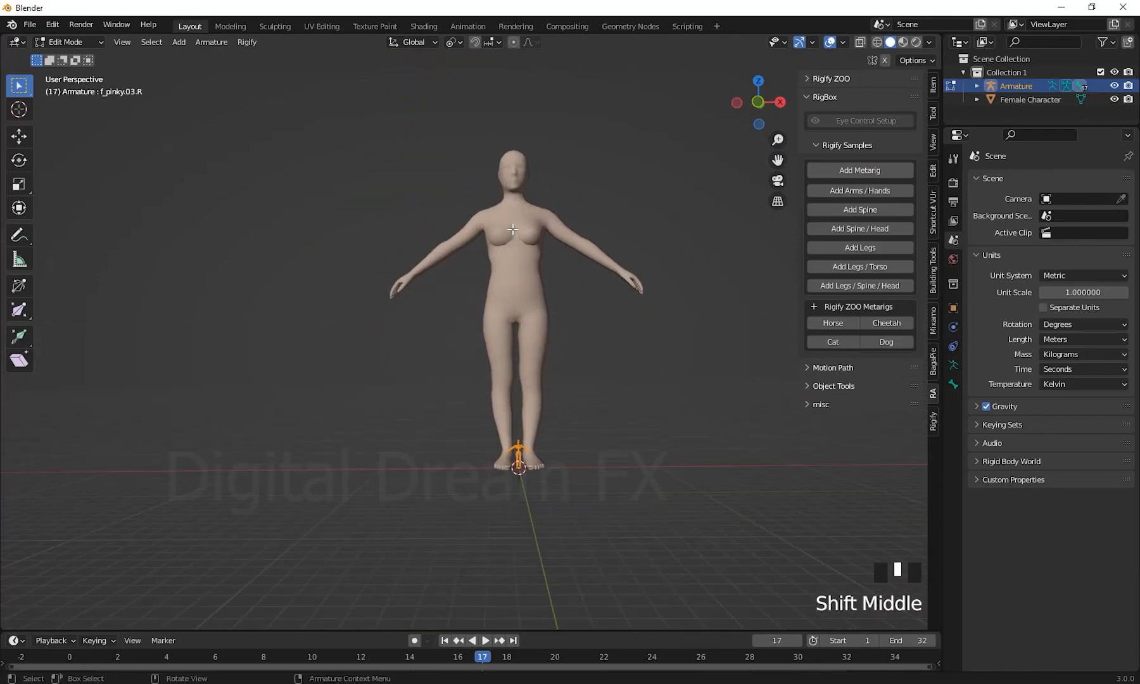
pyautogui.keyDown('shift'); pyautogui.moveTo(513, 229); pyautogui.dragTo(637, 399, button='middle'); pyautogui.keyUp('shift')
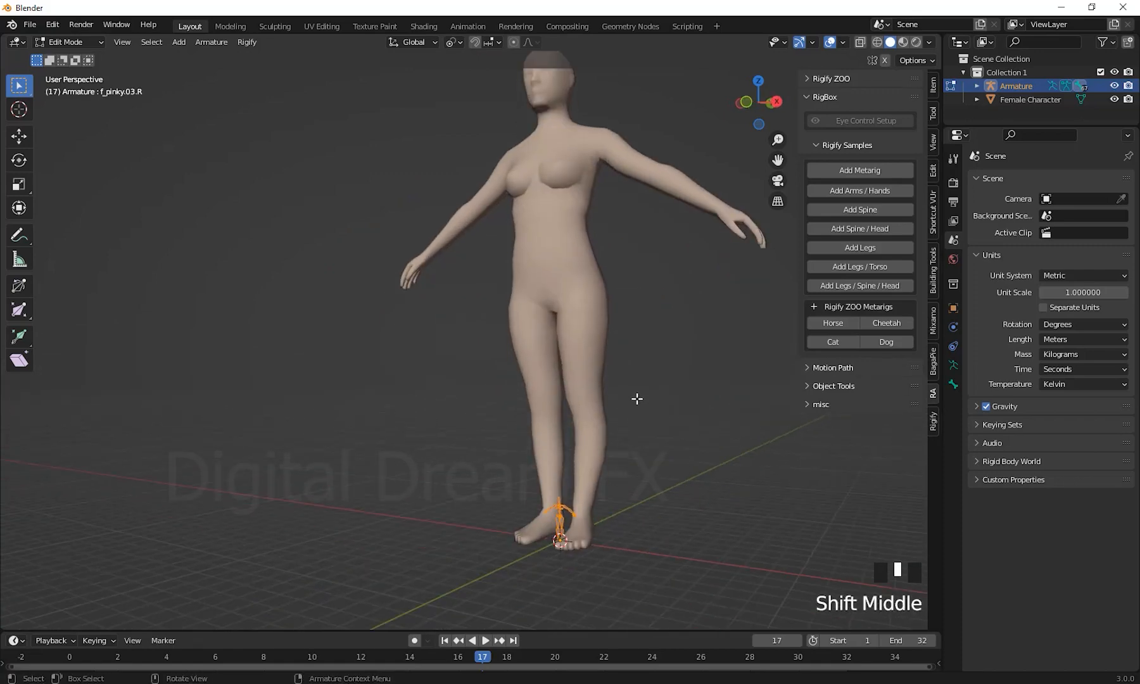
pyautogui.press('`')
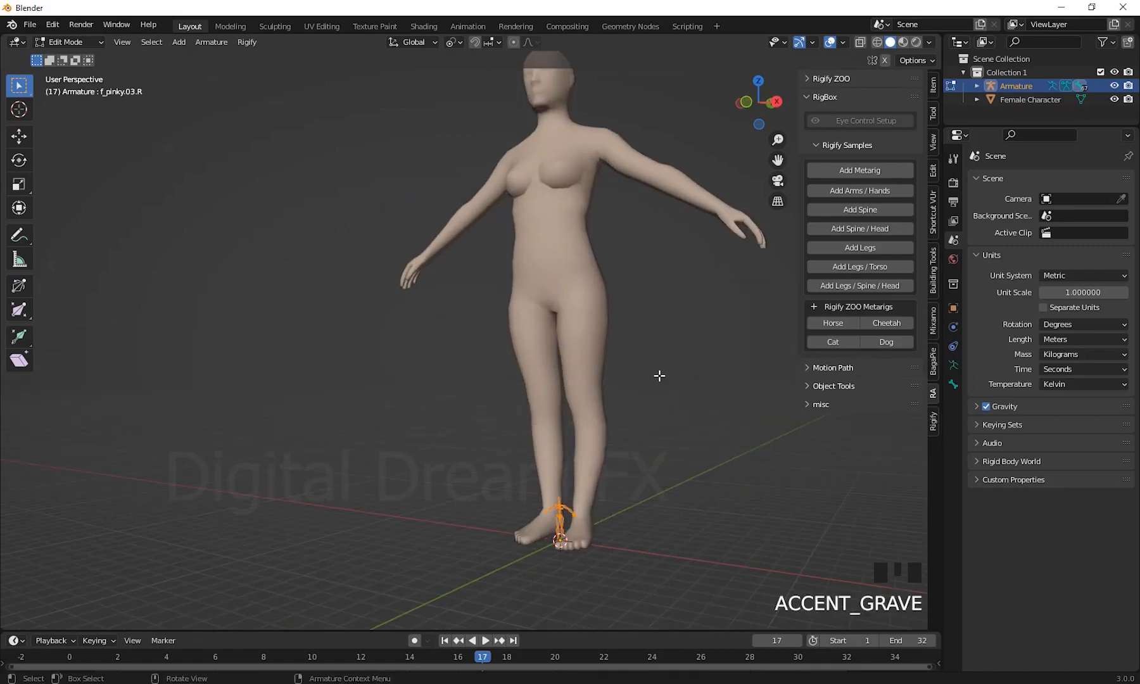
pyautogui.keyDown('shift'); pyautogui.moveTo(682, 474); pyautogui.dragTo(618, 471, button='middle'); pyautogui.keyUp('shift')
pyautogui.scroll(-2, 649, 428)
pyautogui.keyDown('shift'); pyautogui.moveTo(533, 268); pyautogui.dragTo(537, 299, button='middle'); pyautogui.keyUp('shift')
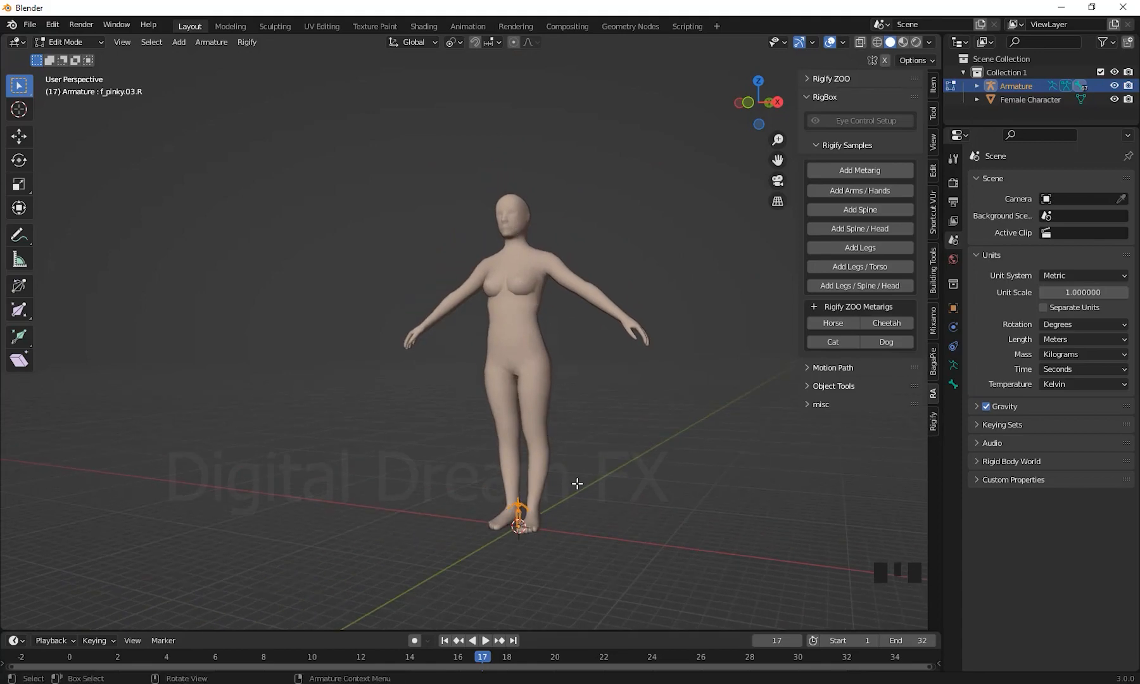
# Step: Return to Object Mode and select the small metarig between the character's feet
pyautogui.click(79, 45)
pyautogui.click(82, 56)
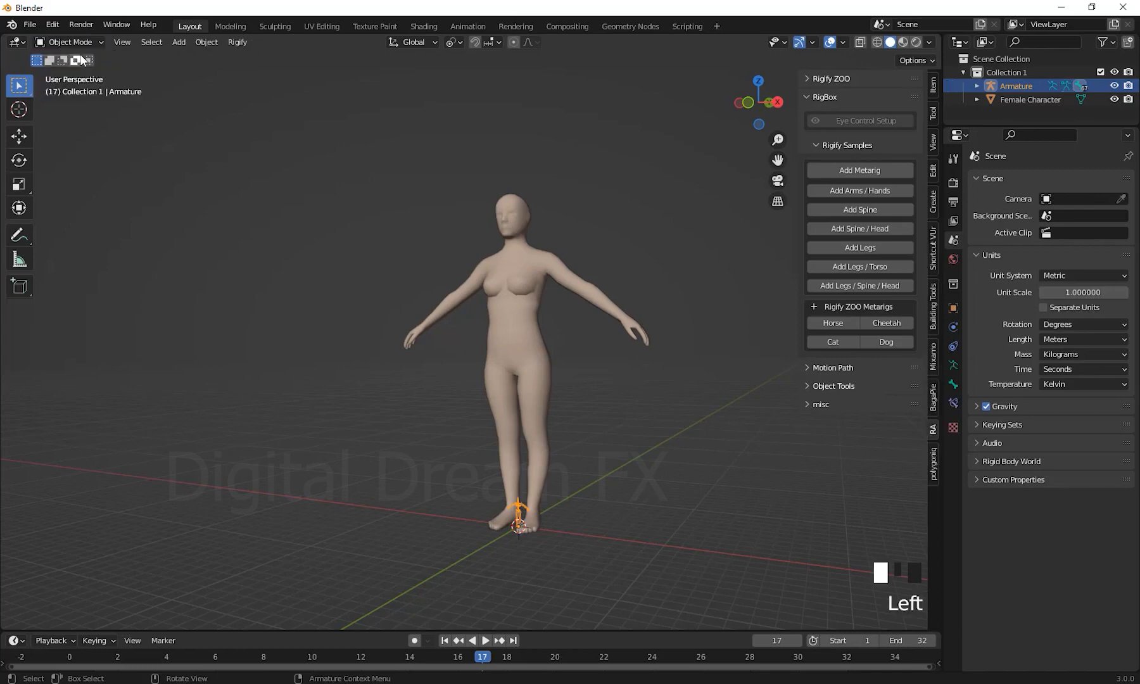
pyautogui.click(742, 449)
pyautogui.scroll(3, 511, 508)
pyautogui.keyDown('shift'); pyautogui.moveTo(589, 465); pyautogui.dragTo(526, 268, button='middle'); pyautogui.keyUp('shift')
pyautogui.moveTo(455, 354); pyautogui.dragTo(472, 359, button='middle')
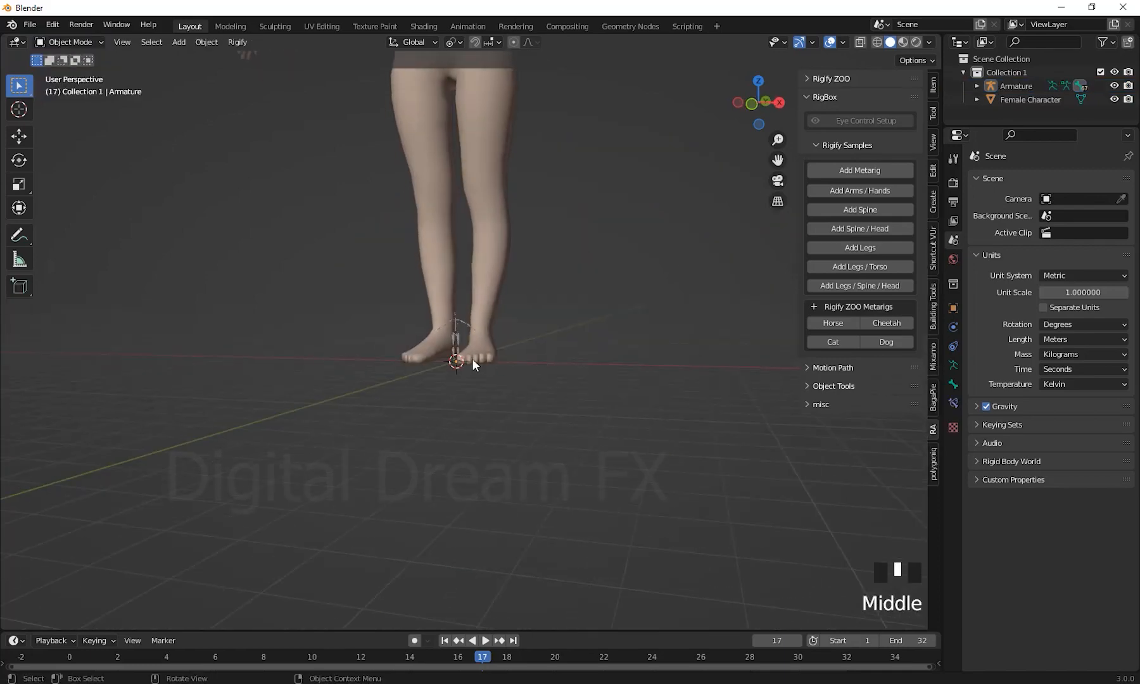
pyautogui.click(458, 342)
pyautogui.scroll(-2, 556, 379)
pyautogui.scroll(-1, 619, 483)
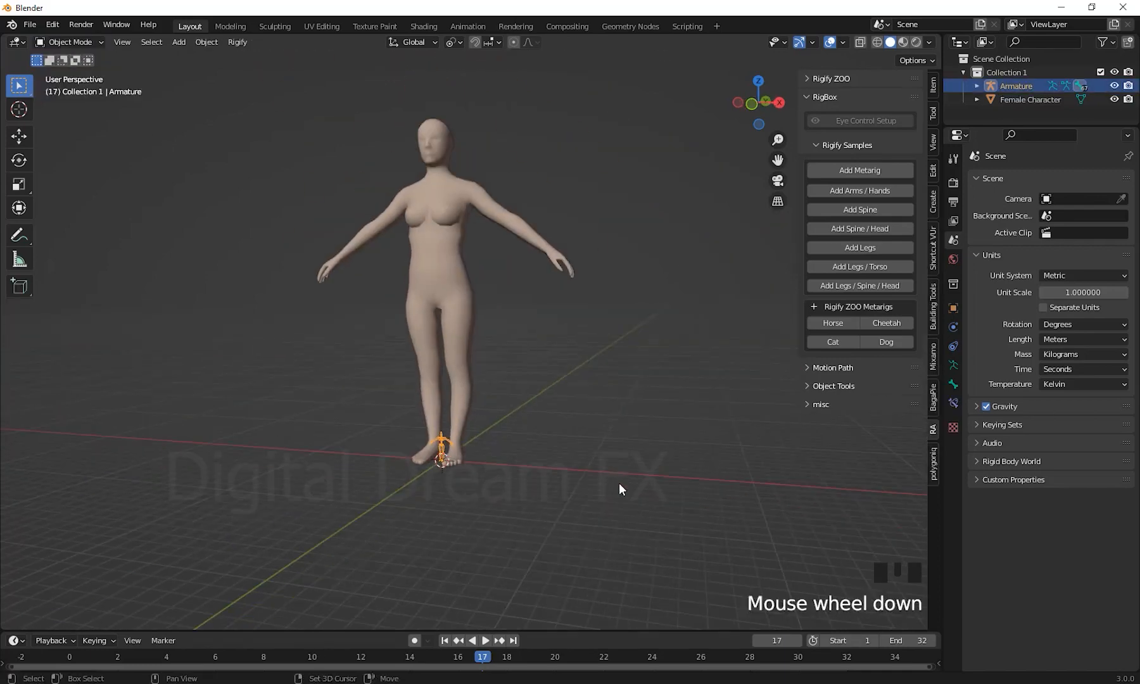
# Step: Try scaling the metarig up about ten times to match the character's height
pyautogui.keyDown('shift'); pyautogui.moveTo(619, 483); pyautogui.dragTo(636, 384, button='middle'); pyautogui.keyUp('shift')
pyautogui.press('s')
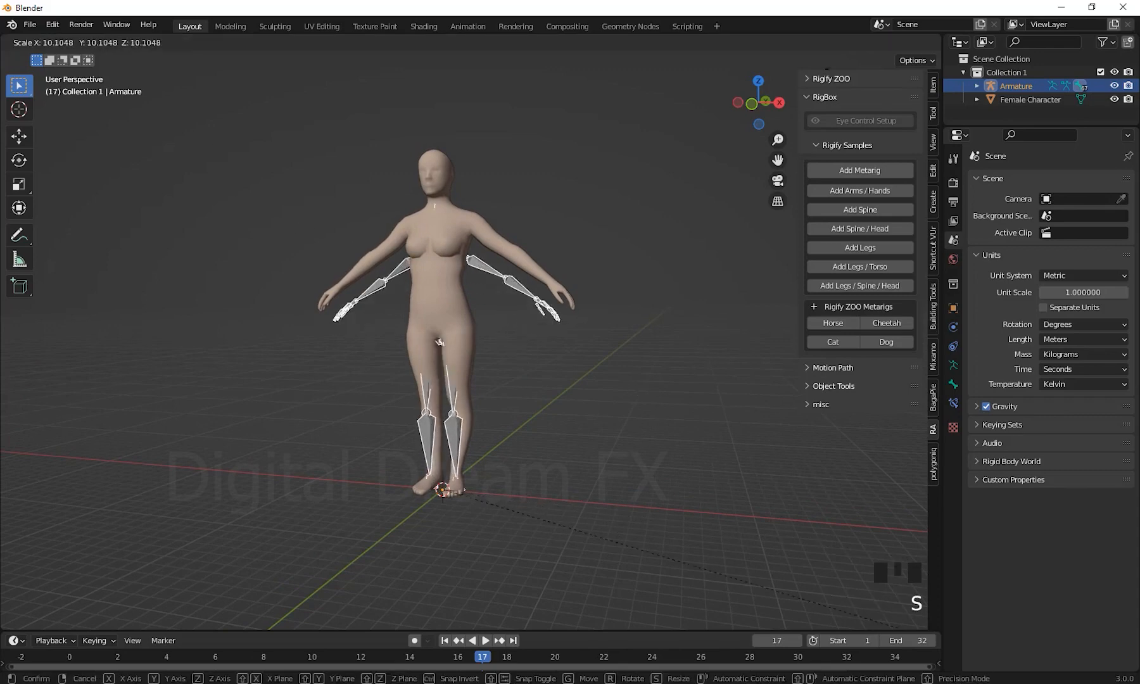
pyautogui.click(102, 542)
pyautogui.scroll(-2, 447, 499)
pyautogui.keyDown('shift'); pyautogui.moveTo(448, 499); pyautogui.dragTo(544, 452, button='middle'); pyautogui.keyUp('shift')
pyautogui.scroll(3, 502, 506)
pyautogui.keyDown('shift'); pyautogui.moveTo(514, 553); pyautogui.dragTo(782, 486, button='middle'); pyautogui.keyUp('shift')
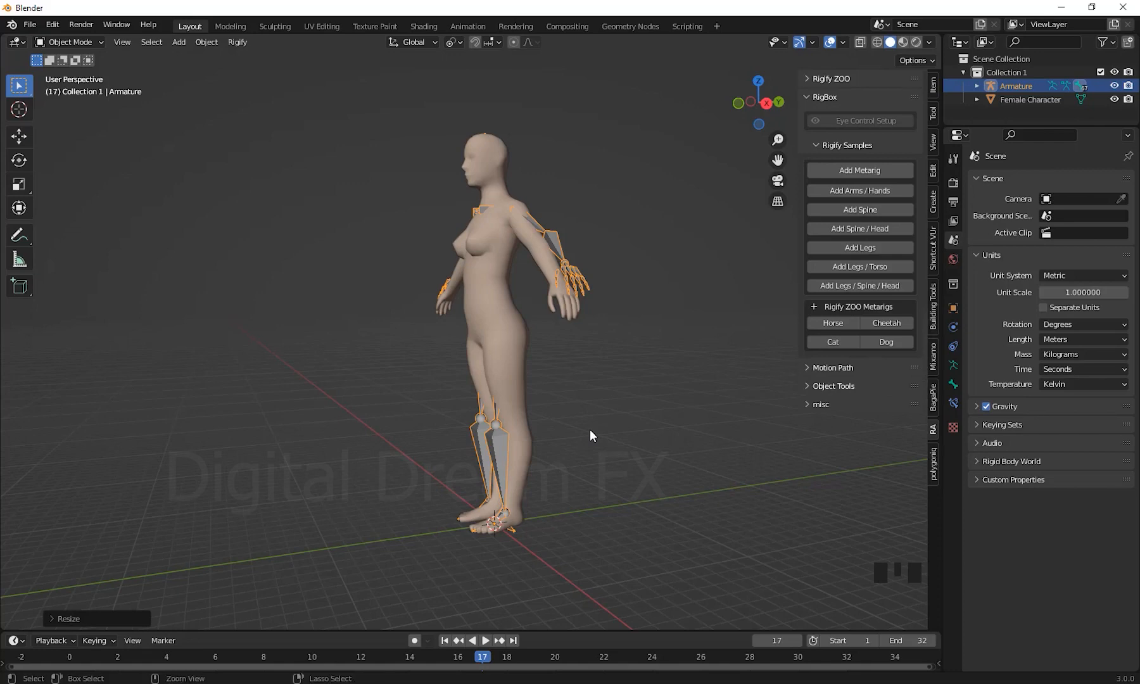
pyautogui.hotkey('ctrl', 'z')
# Step: Select the female character and scale it down to about 0.1 of its size
pyautogui.keyDown('shift'); pyautogui.moveTo(589, 428); pyautogui.dragTo(624, 456, button='middle'); pyautogui.keyUp('shift')
pyautogui.click(530, 326)
pyautogui.click(20, 137)
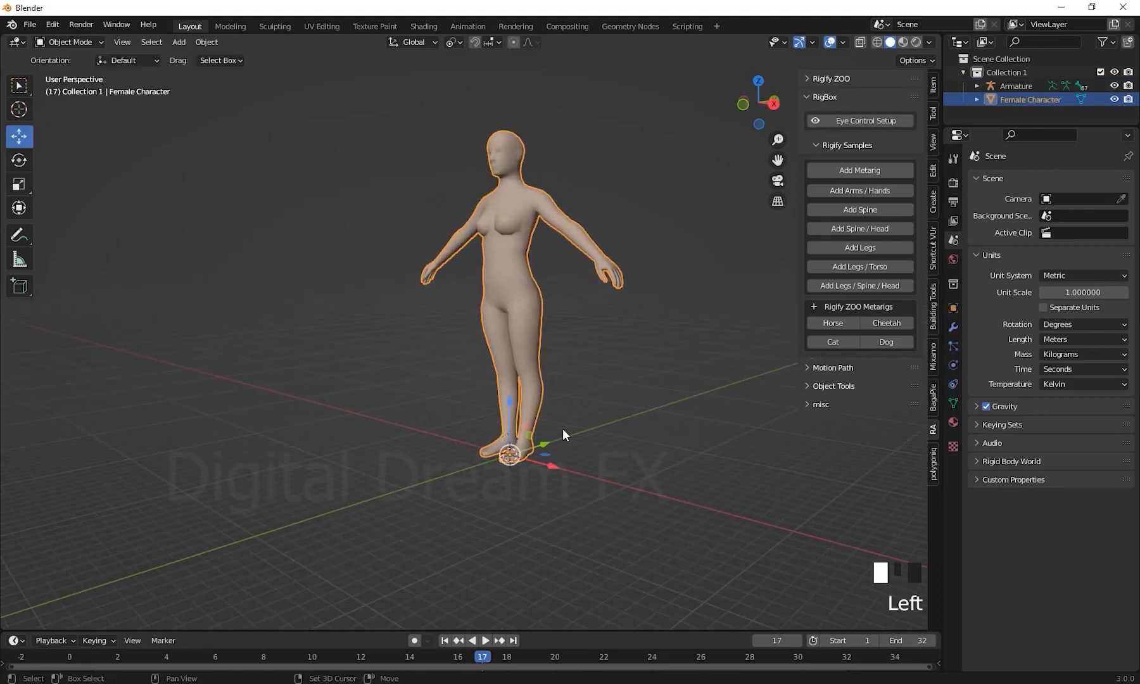
pyautogui.keyDown('shift'); pyautogui.moveTo(562, 428); pyautogui.dragTo(627, 388, button='middle'); pyautogui.keyUp('shift')
pyautogui.press('s')
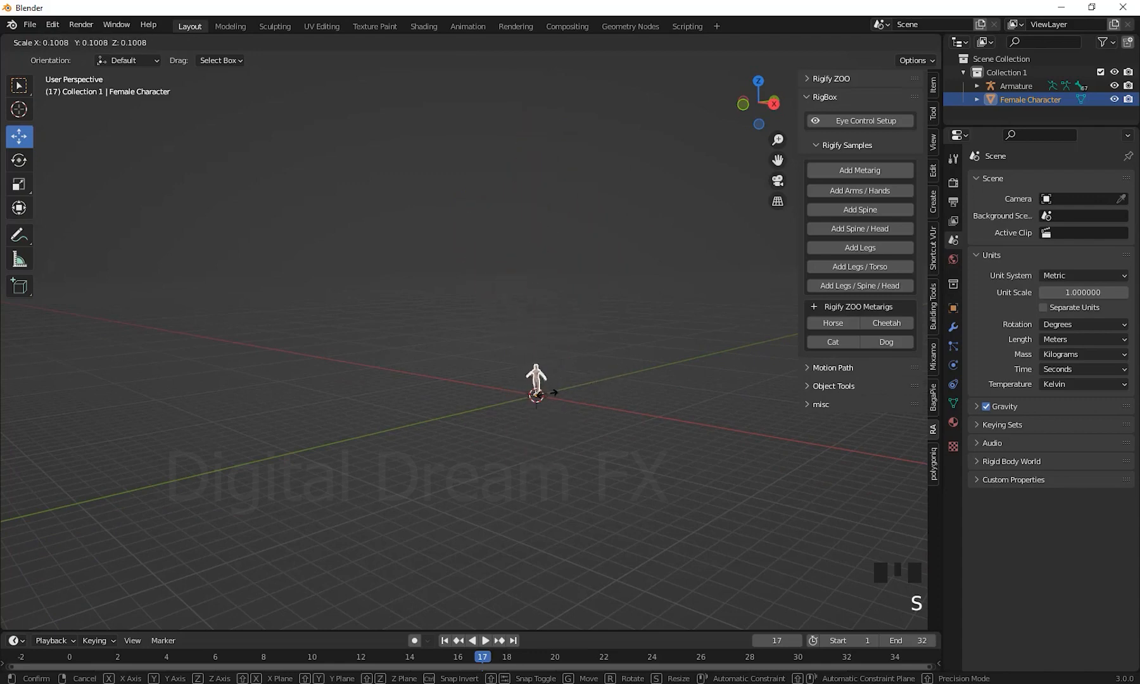
pyautogui.click(599, 399)
# Step: Examine how the reduced character lines up with the metarig and check its object scale values
pyautogui.scroll(5, 599, 399)
pyautogui.keyDown('shift'); pyautogui.moveTo(600, 399); pyautogui.dragTo(349, 236, button='middle'); pyautogui.keyUp('shift')
pyautogui.scroll(4, 498, 331)
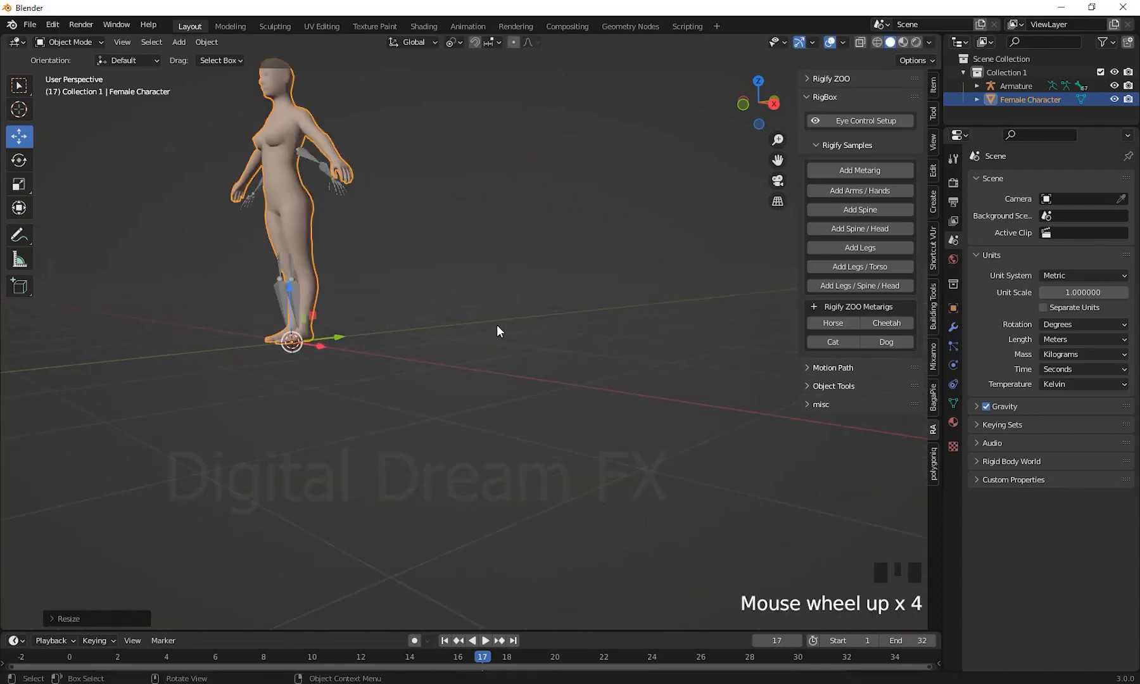
pyautogui.scroll(2, 499, 331)
pyautogui.keyDown('shift'); pyautogui.moveTo(499, 330); pyautogui.dragTo(623, 525, button='middle'); pyautogui.keyUp('shift')
pyautogui.keyDown('shift'); pyautogui.moveTo(443, 412); pyautogui.dragTo(570, 426, button='middle'); pyautogui.keyUp('shift')
pyautogui.scroll(-2, 647, 508)
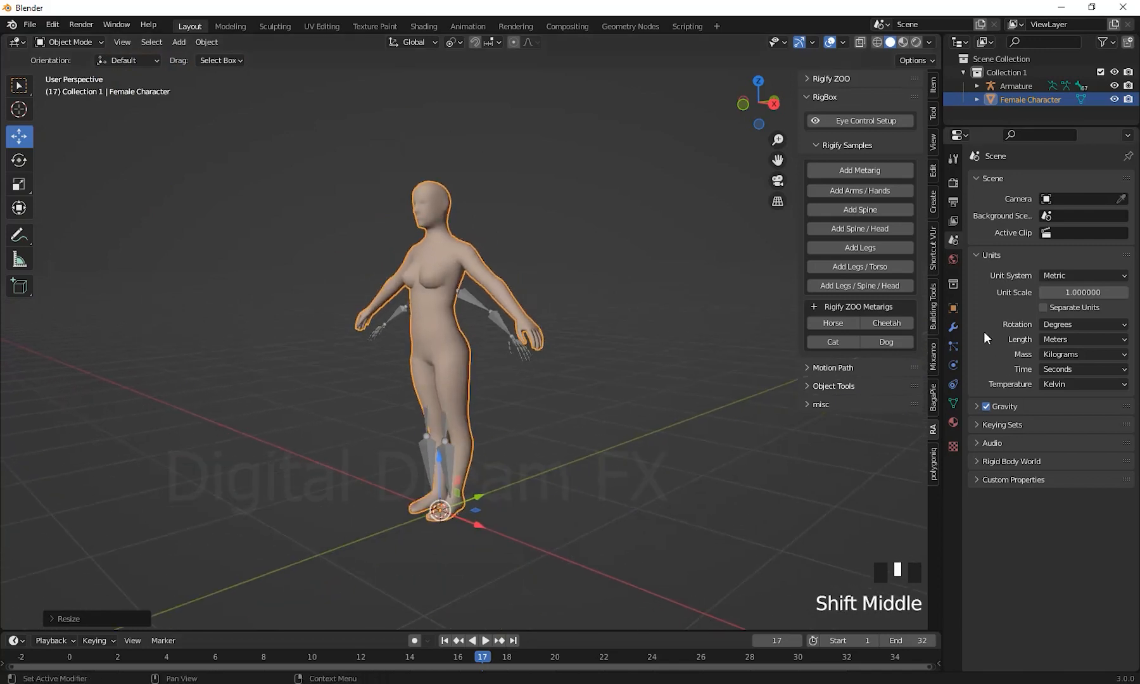
pyautogui.click(953, 308)
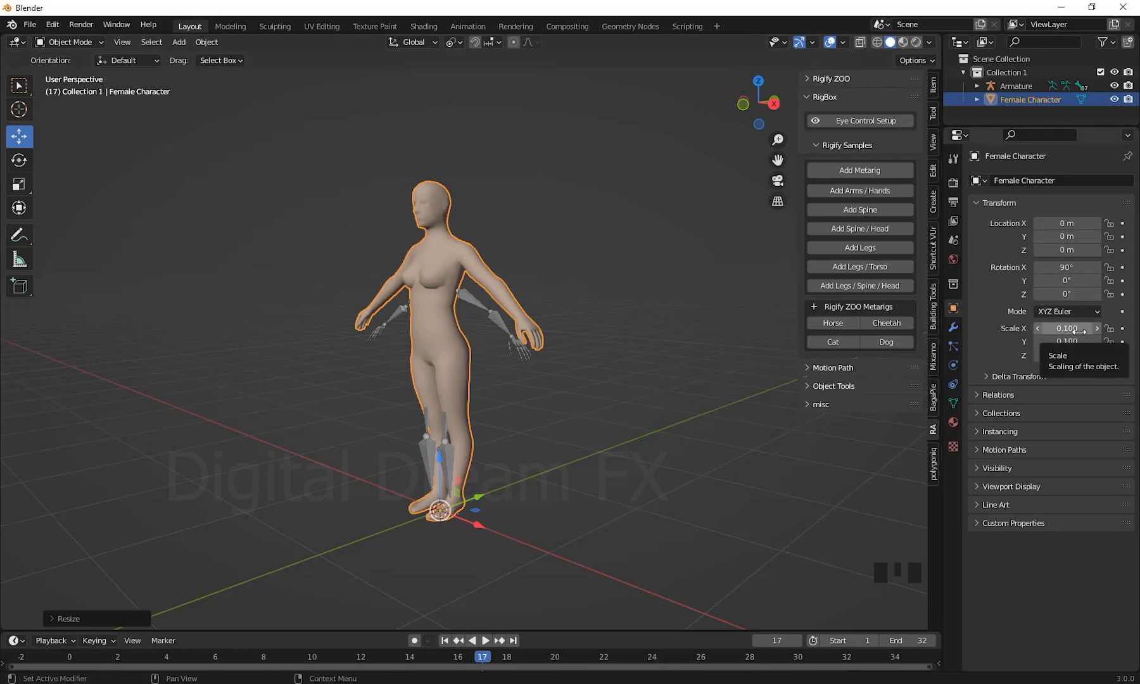
pyautogui.scroll(-2, 639, 448)
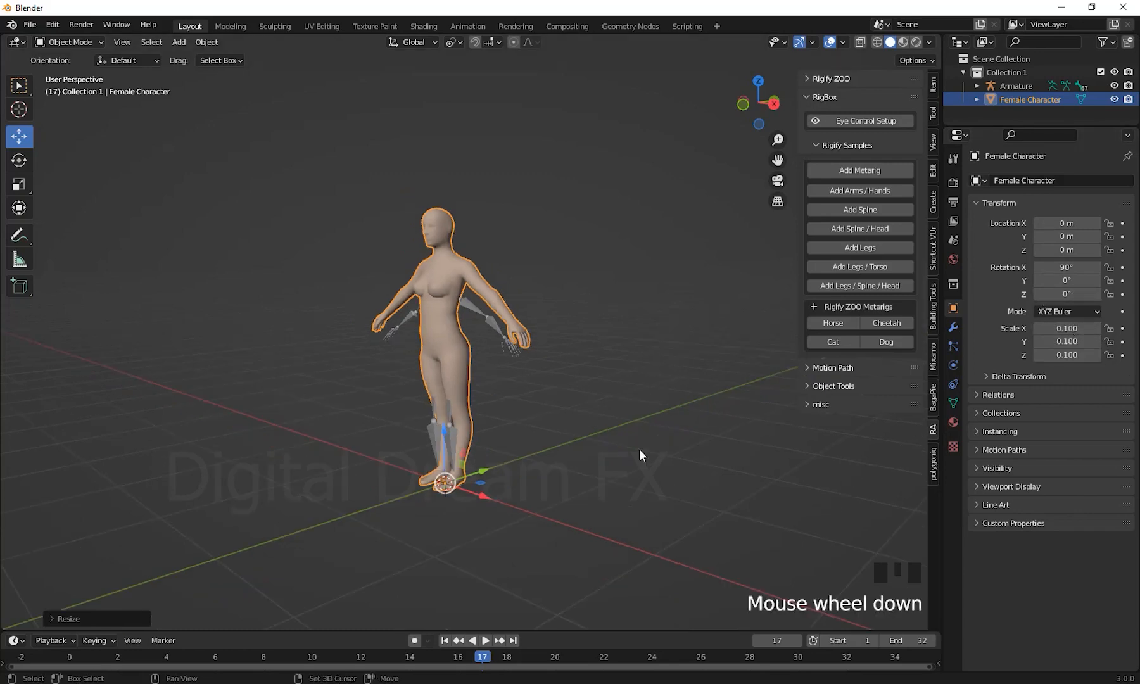
pyautogui.moveTo(640, 448); pyautogui.dragTo(519, 277, button='middle')
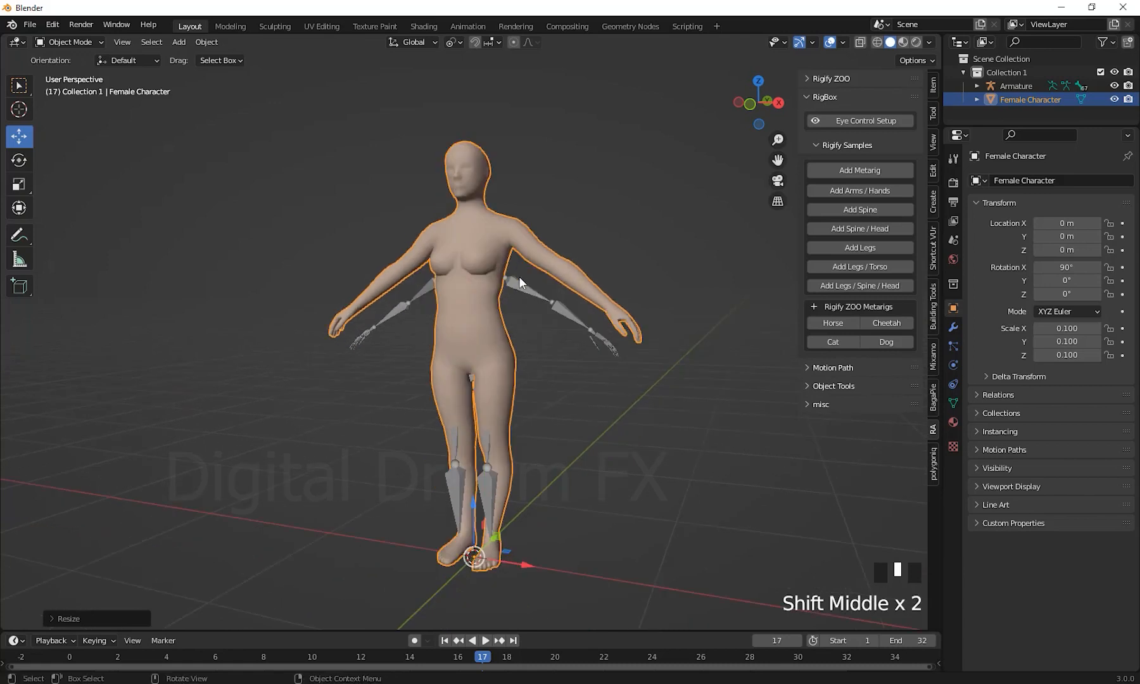
pyautogui.keyDown('shift'); pyautogui.moveTo(624, 406); pyautogui.dragTo(595, 411, button='middle'); pyautogui.keyUp('shift')
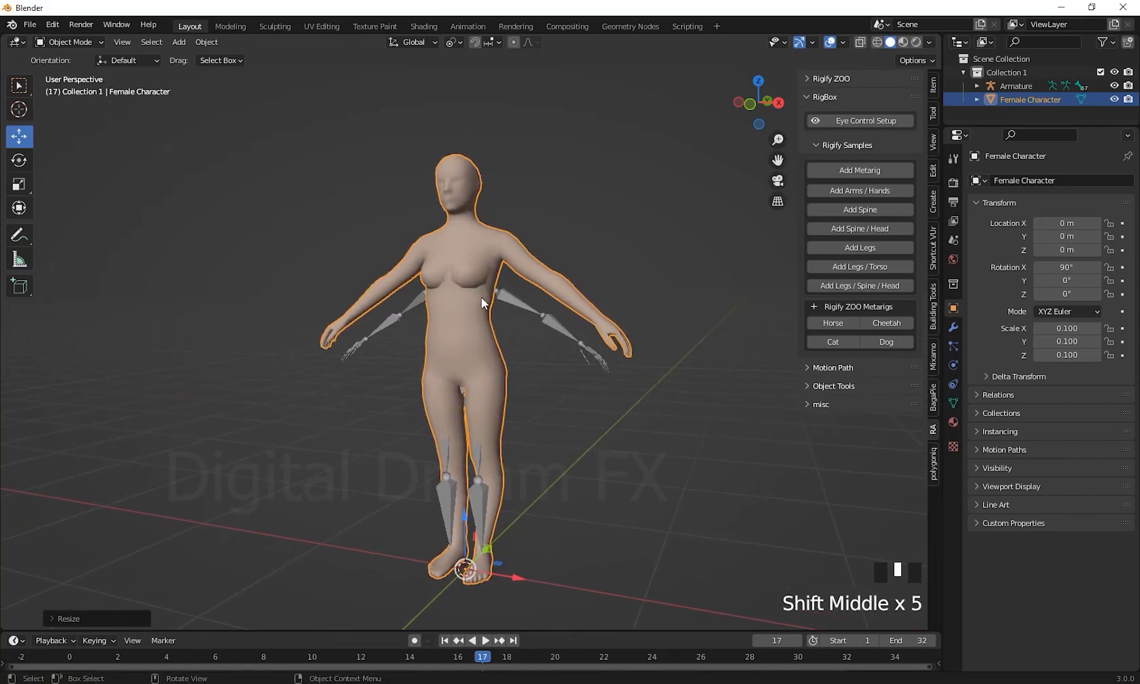
pyautogui.keyDown('shift'); pyautogui.moveTo(666, 471); pyautogui.dragTo(694, 464, button='middle'); pyautogui.keyUp('shift')
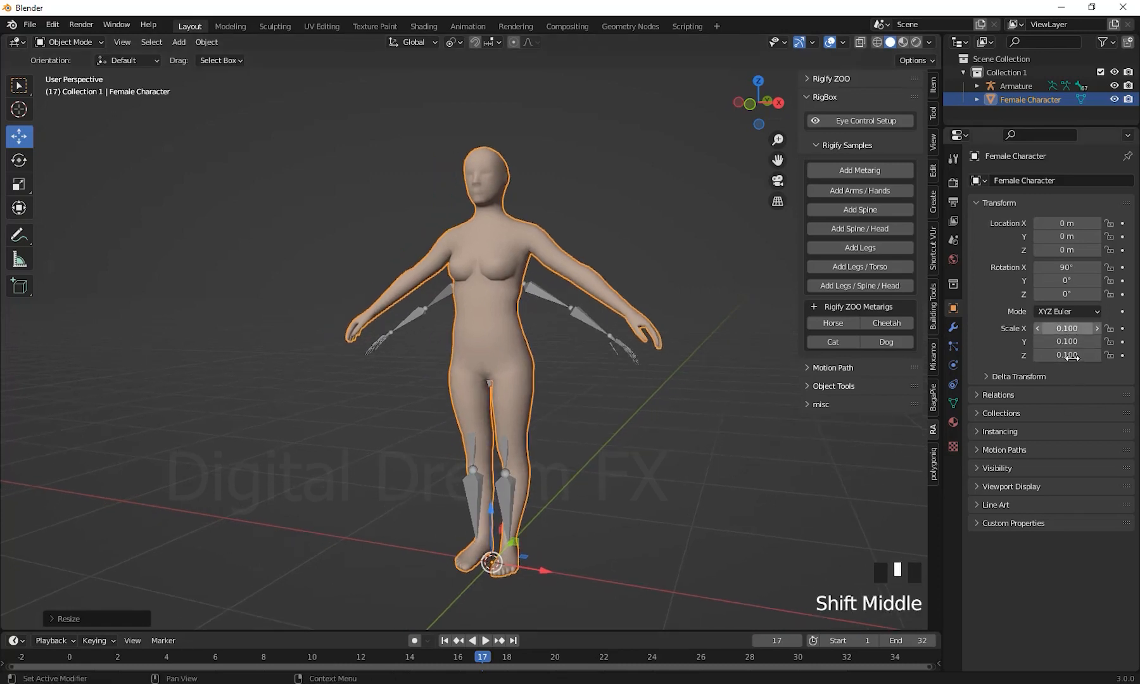
# Step: Scale the female character down slightly further, to an object scale of about 0.088, to fit the metarig
pyautogui.scroll(-2, 595, 441)
pyautogui.moveTo(594, 441)
pyautogui.keyDown('shift'); pyautogui.mouseDown(button='middle')
pyautogui.moveTo(589, 408)
pyautogui.moveTo(603, 440)
pyautogui.mouseUp(button='middle'); pyautogui.keyUp('shift')
pyautogui.press('s')
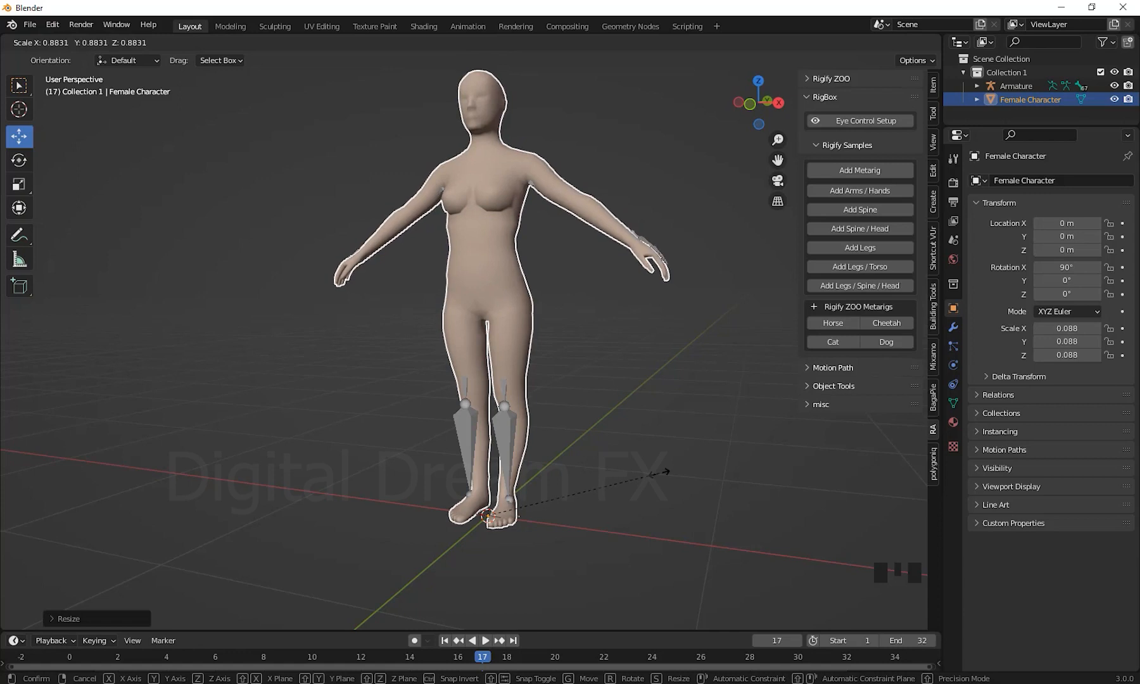
pyautogui.click(657, 477)
pyautogui.keyDown('shift'); pyautogui.moveTo(623, 515); pyautogui.dragTo(620, 518, button='middle'); pyautogui.keyUp('shift')
pyautogui.keyDown('shift'); pyautogui.moveTo(620, 518); pyautogui.dragTo(617, 520, button='middle'); pyautogui.keyUp('shift')
pyautogui.moveTo(671, 482); pyautogui.dragTo(659, 491, button='middle')
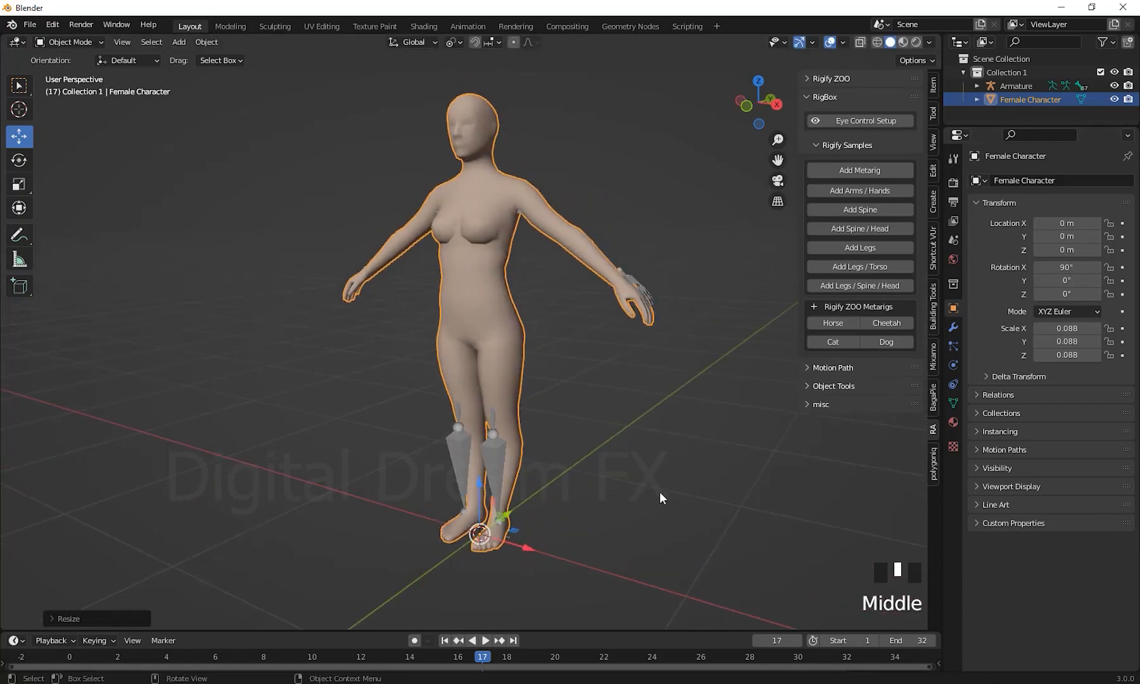
# Step: Apply All Transforms to the female character
pyautogui.click(657, 486)
pyautogui.click(487, 266)
pyautogui.keyDown('shift'); pyautogui.moveTo(563, 340); pyautogui.dragTo(552, 367, button='middle'); pyautogui.keyUp('shift')
pyautogui.keyDown('shift'); pyautogui.moveTo(552, 367); pyautogui.dragTo(599, 354, button='middle'); pyautogui.keyUp('shift')
pyautogui.keyDown('shift'); pyautogui.moveTo(644, 440); pyautogui.dragTo(629, 384, button='middle'); pyautogui.keyUp('shift')
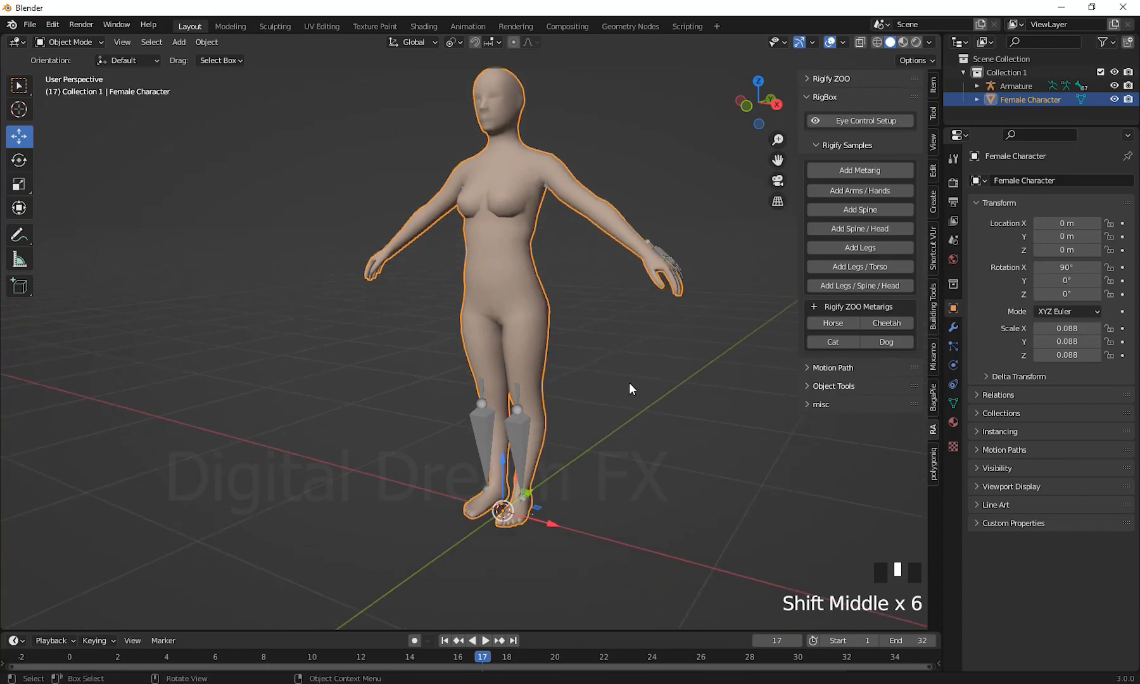
pyautogui.hotkey('ctrl', 'a')
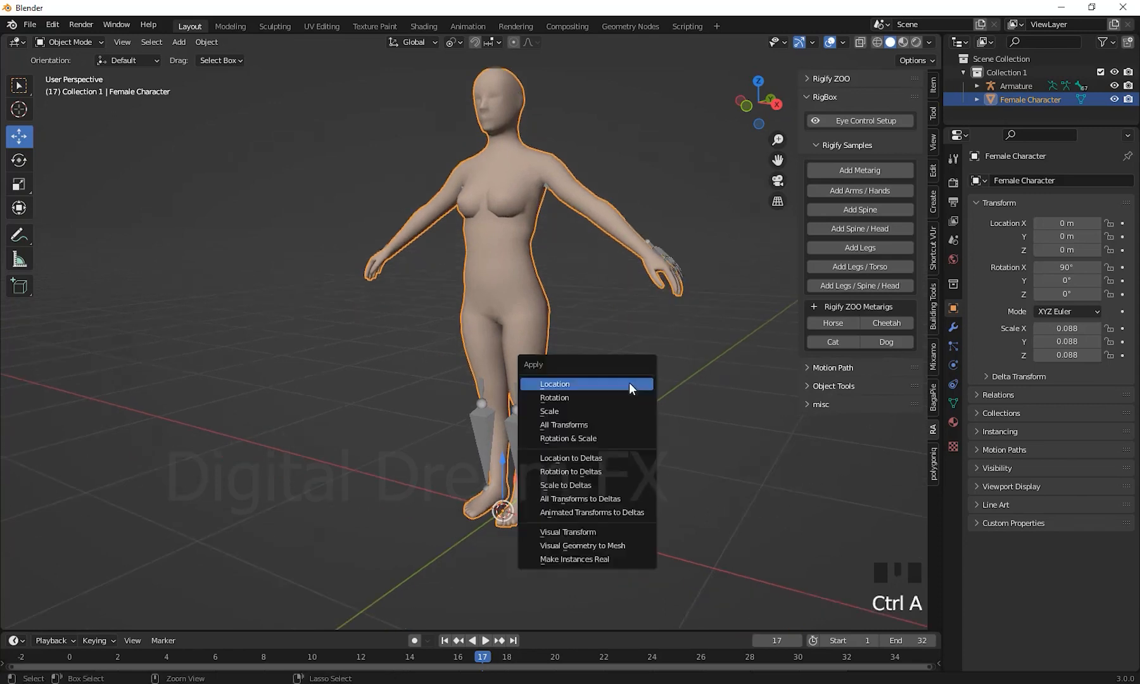
pyautogui.click(584, 424)
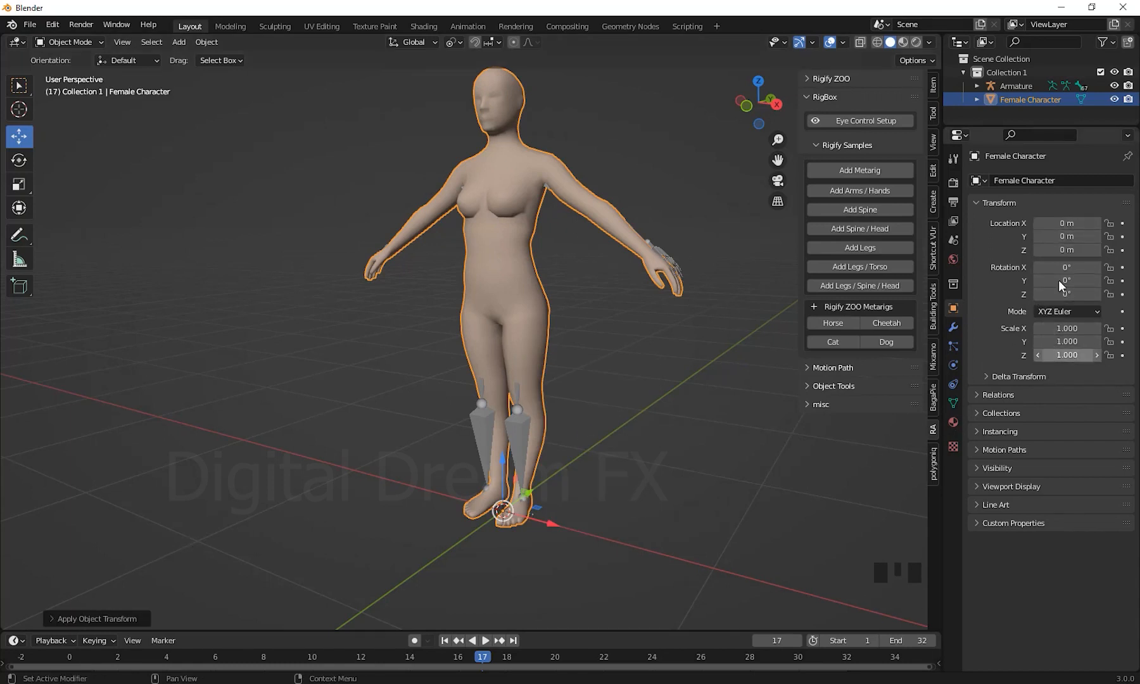
# Step: Select the metarig and show its armature data properties with the Rigify rig generation options
pyautogui.moveTo(786, 415); pyautogui.dragTo(527, 467, button='middle')
pyautogui.scroll(2, 665, 431)
pyautogui.click(565, 475)
pyautogui.scroll(-3, 565, 475)
pyautogui.moveTo(652, 473); pyautogui.dragTo(590, 482, button='middle')
pyautogui.keyDown('shift'); pyautogui.moveTo(593, 480); pyautogui.dragTo(803, 443, button='middle'); pyautogui.keyUp('shift')
pyautogui.scroll(1, 652, 463)
pyautogui.keyDown('shift'); pyautogui.moveTo(756, 486); pyautogui.dragTo(759, 508, button='middle'); pyautogui.keyUp('shift')
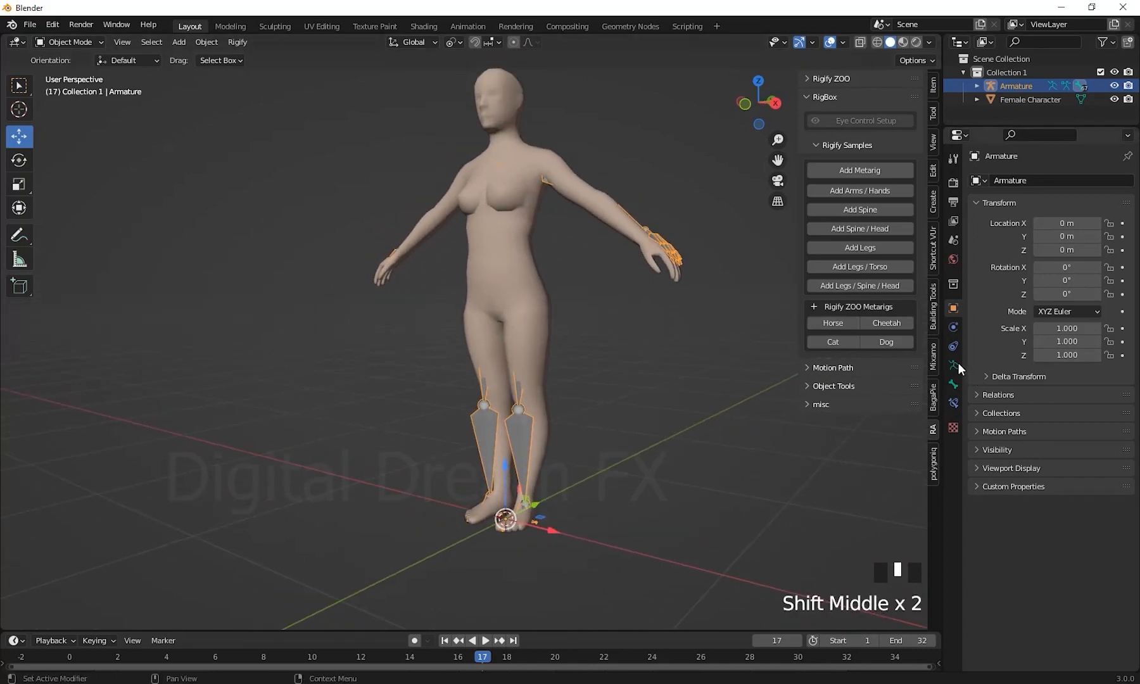
pyautogui.click(953, 365)
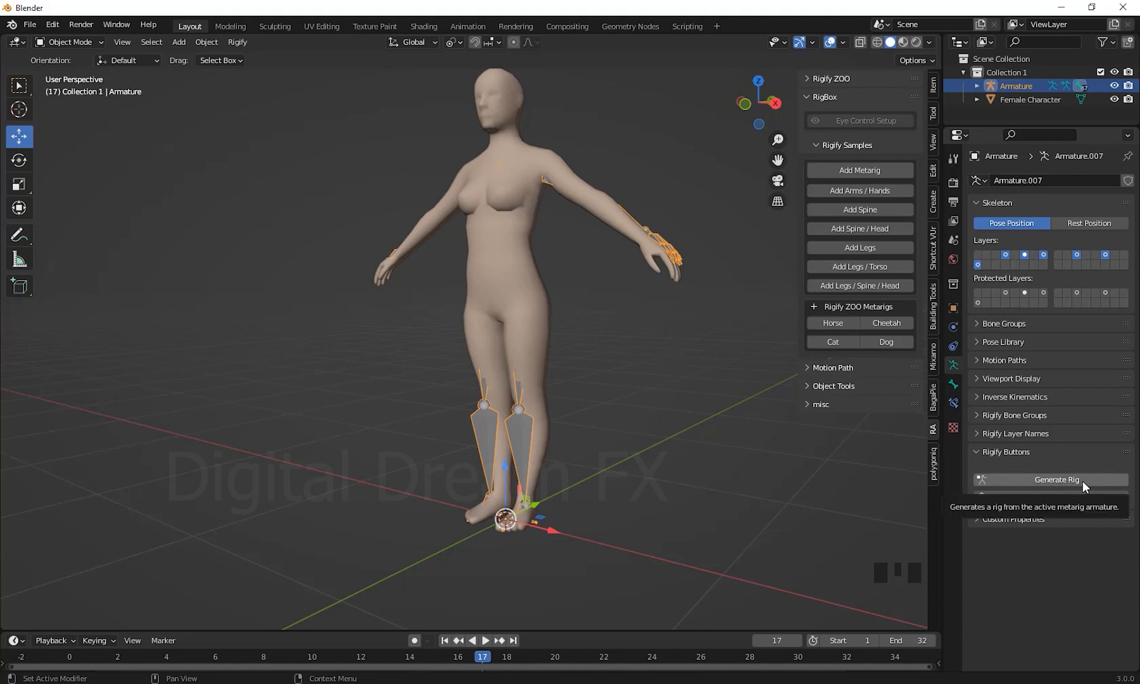
pyautogui.moveTo(640, 441)
pyautogui.mouseDown(button='middle')
pyautogui.moveTo(670, 461)
pyautogui.moveTo(662, 418)
pyautogui.moveTo(652, 469)
pyautogui.moveTo(650, 454)
pyautogui.mouseUp(button='middle')
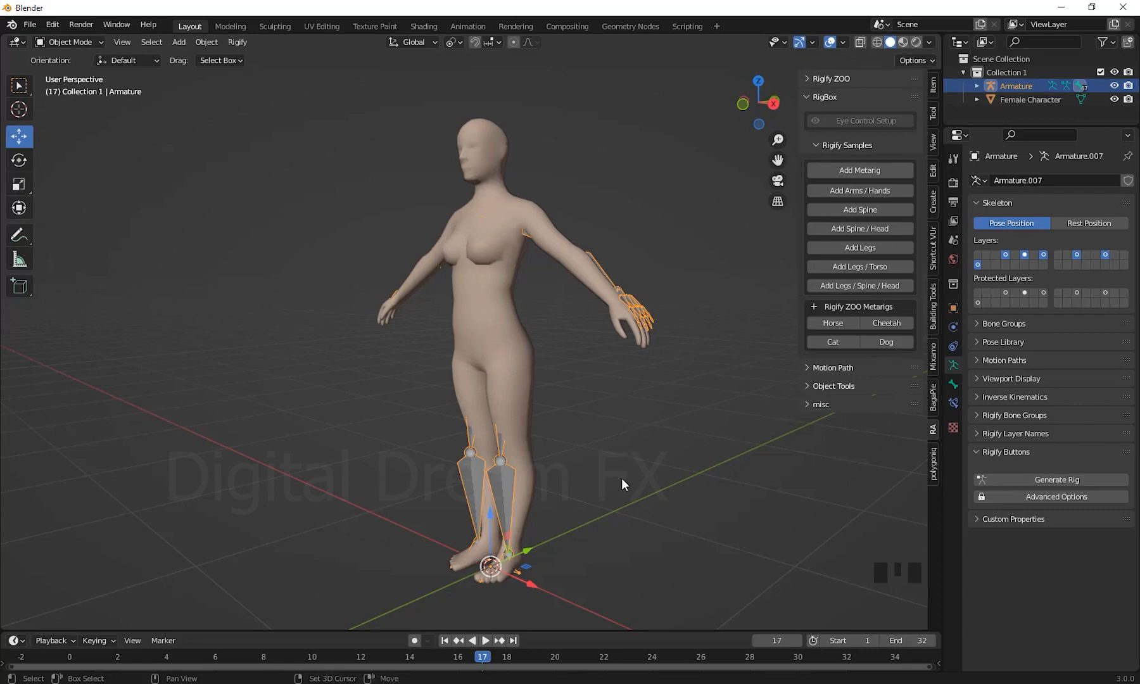
# Step: Set the metarig's viewport display to In Front so its bones show through the female character mesh
pyautogui.keyDown('shift'); pyautogui.moveTo(622, 478); pyautogui.dragTo(686, 430, button='middle'); pyautogui.keyUp('shift')
pyautogui.scroll(-2, 631, 484)
pyautogui.scroll(2, 631, 484)
pyautogui.scroll(-2, 650, 438)
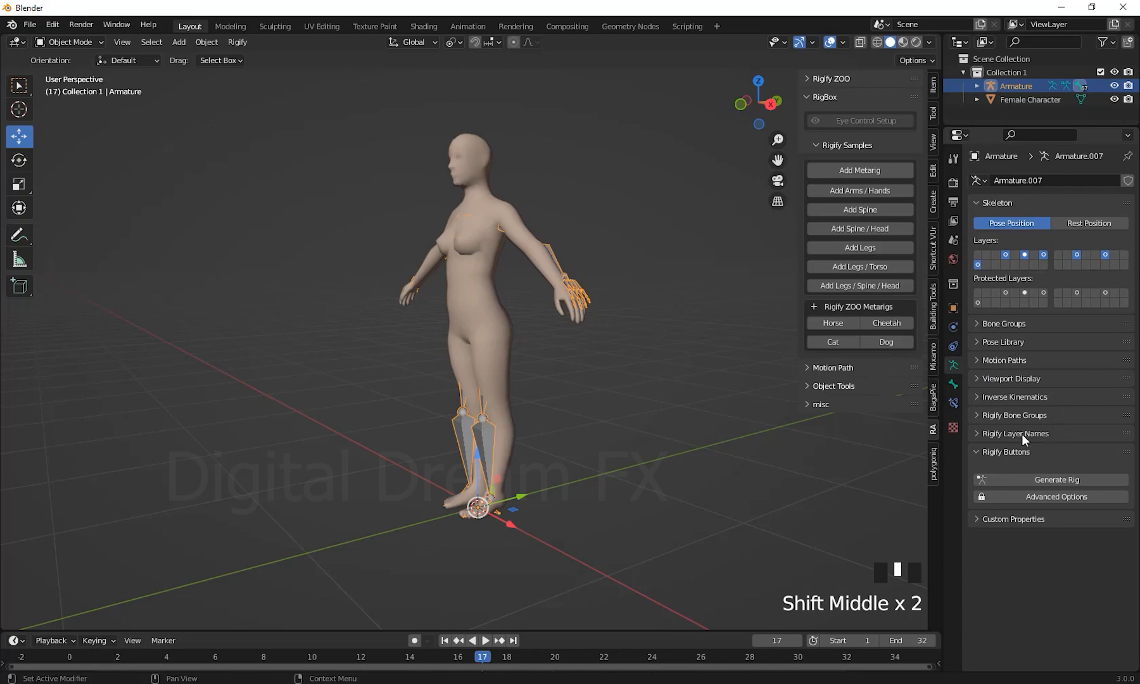
pyautogui.click(1007, 378)
pyautogui.click(1039, 461)
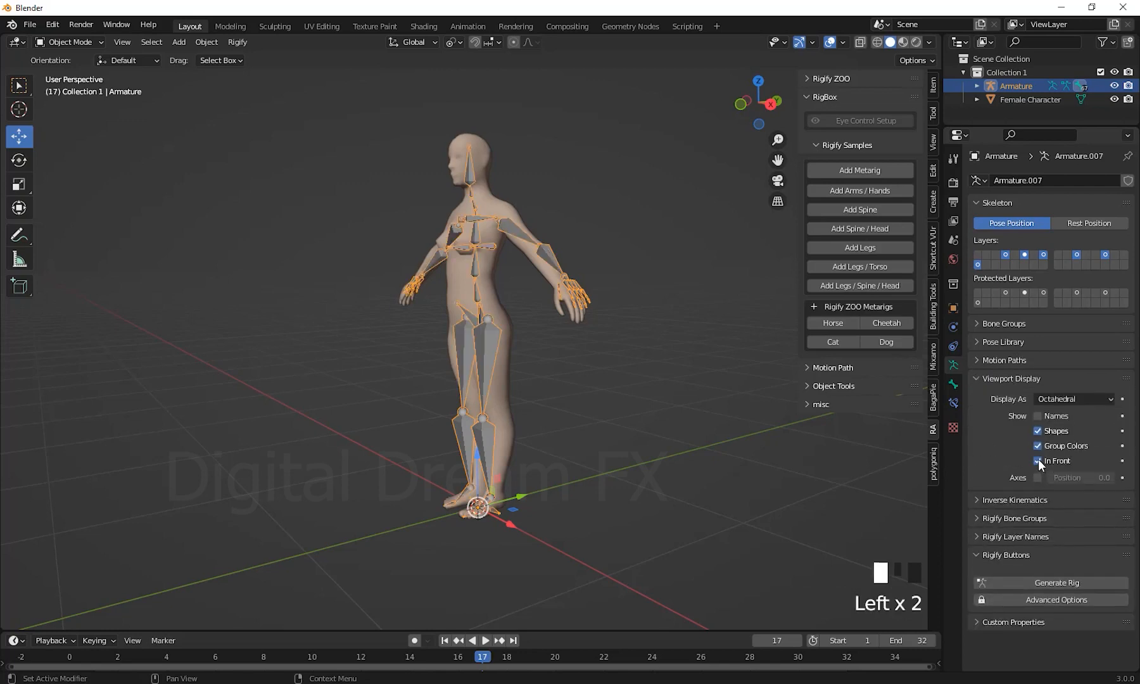
# Step: Hide the viewport sidebar and switch the metarig to Edit Mode
pyautogui.scroll(-1, 614, 354)
pyautogui.keyDown('shift'); pyautogui.moveTo(616, 342); pyautogui.dragTo(627, 389, button='middle'); pyautogui.keyUp('shift')
pyautogui.scroll(3, 629, 393)
pyautogui.keyDown('shift'); pyautogui.moveTo(663, 424); pyautogui.dragTo(644, 456, button='middle'); pyautogui.keyUp('shift')
pyautogui.press('n')
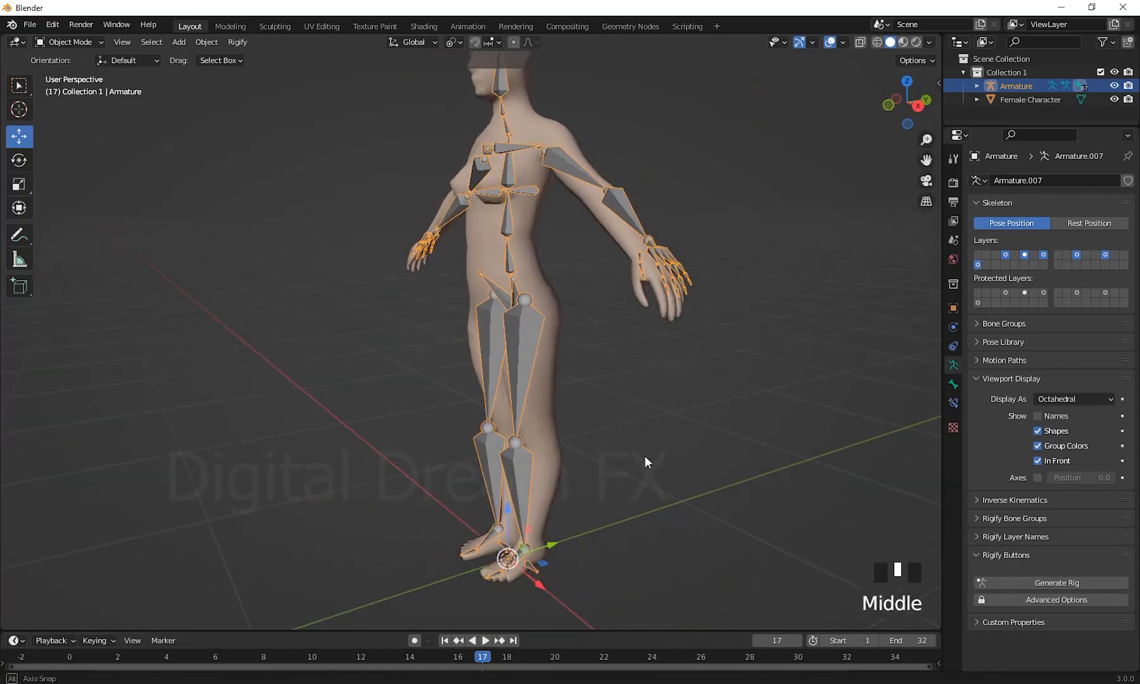
pyautogui.click(70, 41)
pyautogui.click(75, 72)
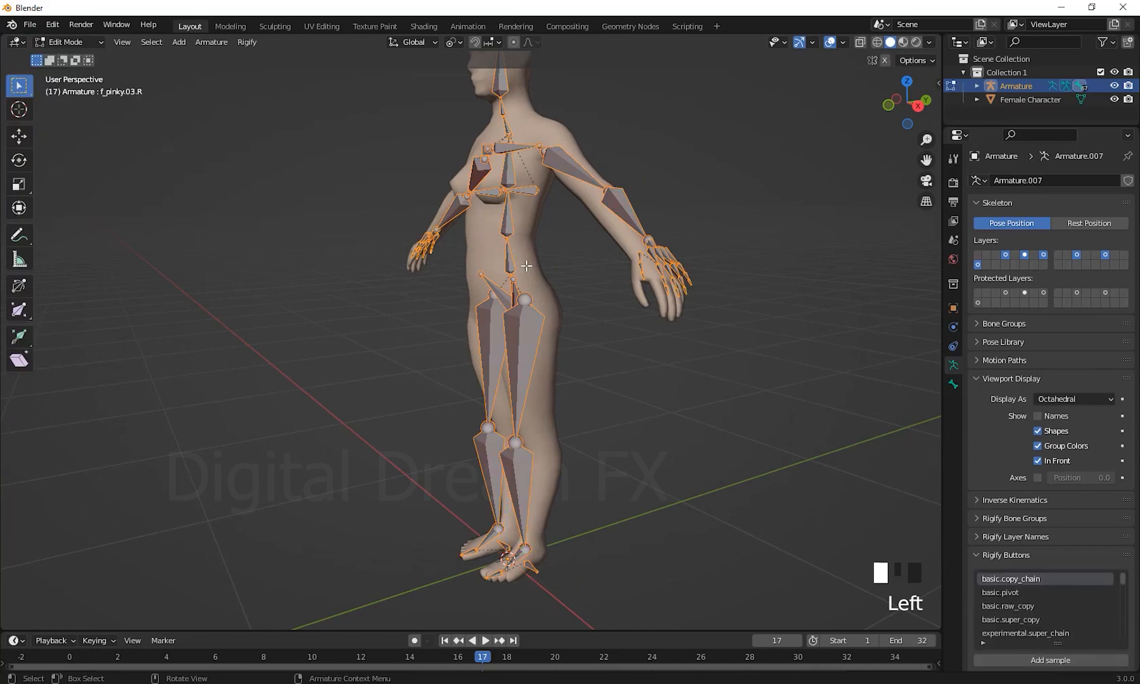
# Step: Select the metarig's left thigh bone and enable X-axis mirroring for the armature edits
pyautogui.scroll(-3, 485, 288)
pyautogui.keyDown('shift'); pyautogui.moveTo(487, 289); pyautogui.dragTo(479, 318, button='middle'); pyautogui.keyUp('shift')
pyautogui.moveTo(643, 395); pyautogui.dragTo(786, 402, button='middle')
pyautogui.click(786, 402)
pyautogui.click(510, 366)
pyautogui.moveTo(673, 407); pyautogui.dragTo(703, 403, button='middle')
pyautogui.scroll(3, 685, 407)
pyautogui.keyDown('shift'); pyautogui.moveTo(652, 418); pyautogui.dragTo(619, 401, button='middle'); pyautogui.keyUp('shift')
pyautogui.click(885, 61)
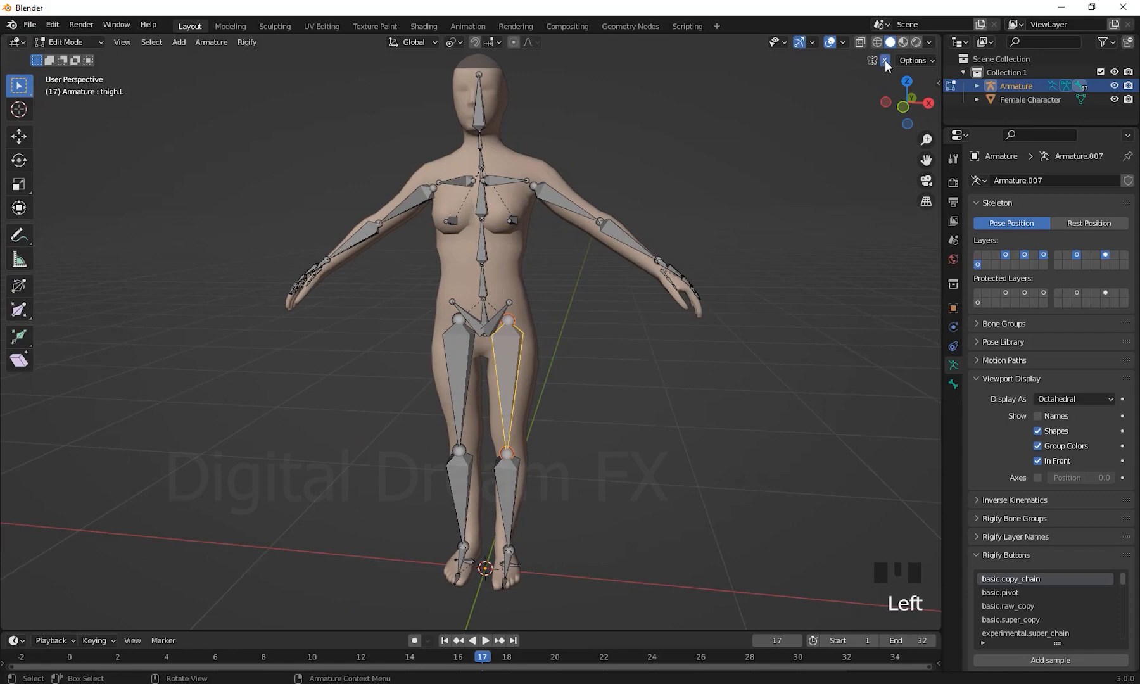
pyautogui.keyDown('shift'); pyautogui.moveTo(680, 366); pyautogui.dragTo(636, 344, button='middle'); pyautogui.keyUp('shift')
pyautogui.keyDown('shift'); pyautogui.moveTo(773, 310); pyautogui.dragTo(651, 325, button='middle'); pyautogui.keyUp('shift')
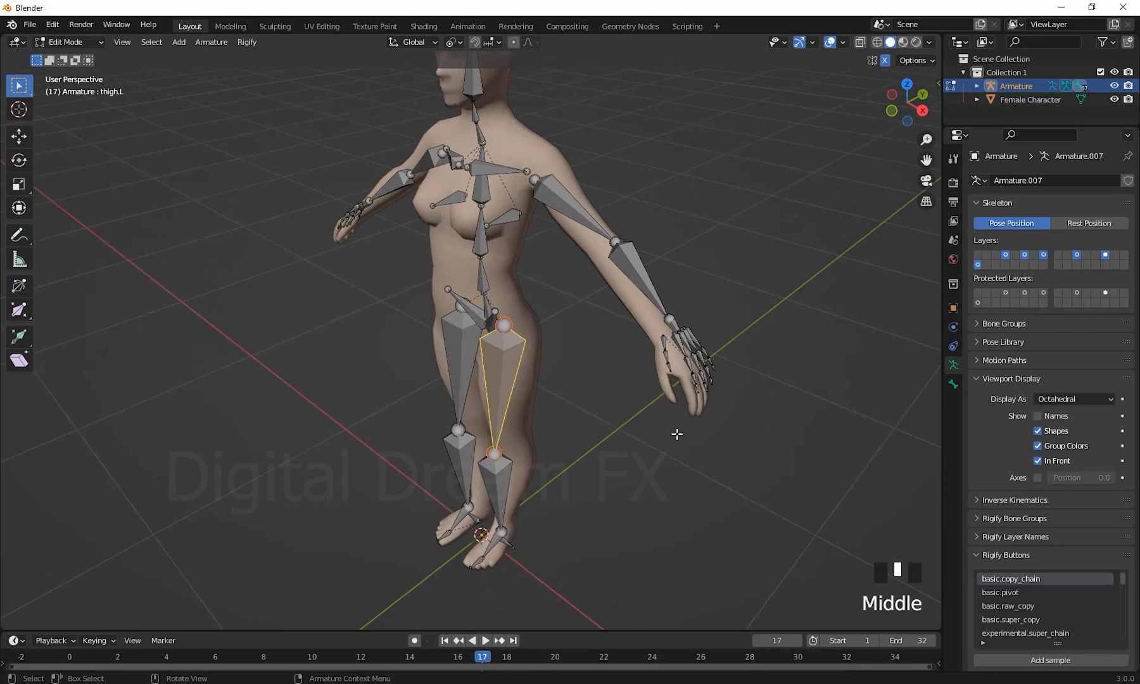
# Step: Select the left leg bones in the front view and move them into line with the character's leg
pyautogui.moveTo(667, 445); pyautogui.dragTo(607, 304, button='middle')
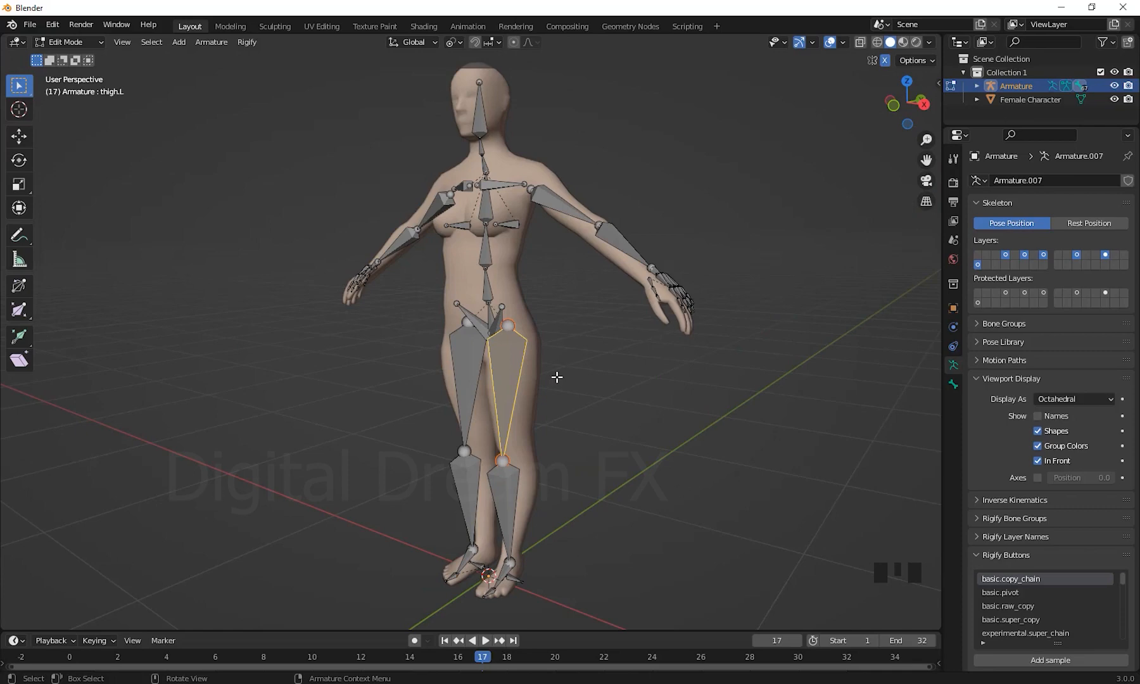
pyautogui.scroll(-2, 631, 325)
pyautogui.keyDown('shift'); pyautogui.moveTo(630, 325); pyautogui.dragTo(506, 324, button='middle'); pyautogui.keyUp('shift')
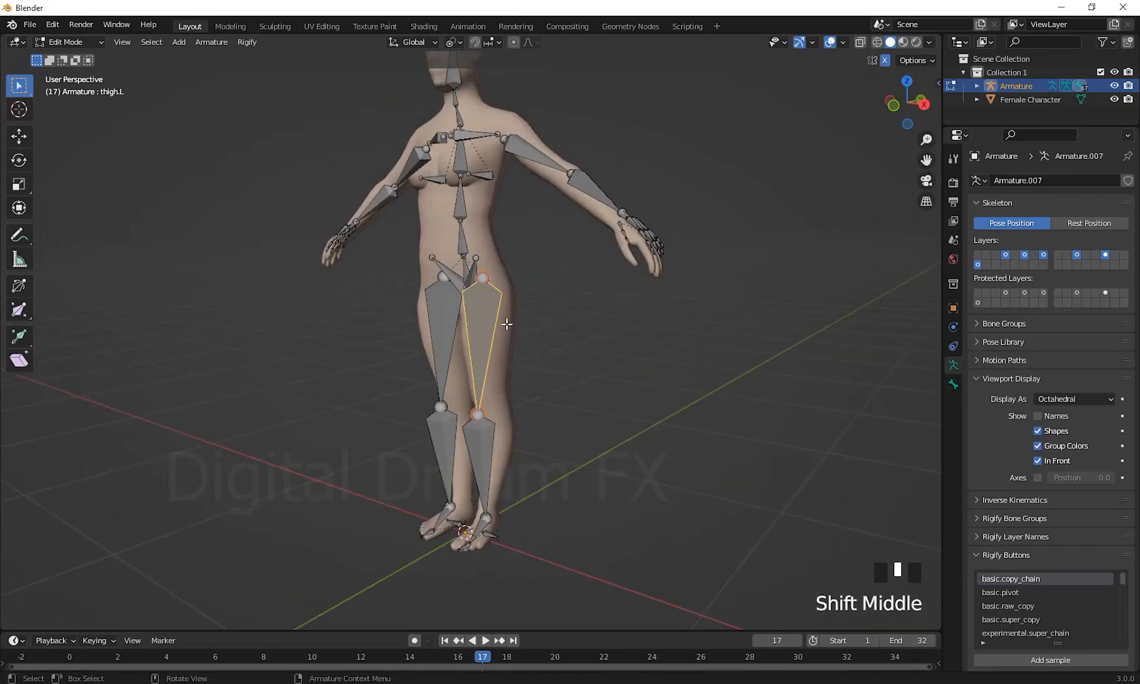
pyautogui.keyDown('shift'); pyautogui.moveTo(564, 431); pyautogui.dragTo(624, 349, button='middle'); pyautogui.keyUp('shift')
pyautogui.keyDown('shift'); pyautogui.moveTo(624, 349); pyautogui.dragTo(617, 389, button='middle'); pyautogui.keyUp('shift')
pyautogui.press('KP_1')
pyautogui.moveTo(645, 598); pyautogui.dragTo(518, 199)
pyautogui.keyDown('shift'); pyautogui.moveTo(638, 368); pyautogui.dragTo(660, 365, button='middle'); pyautogui.keyUp('shift')
pyautogui.press('g')
pyautogui.click(658, 366)
# Step: Reposition the joint near the left hip in the front view to fit the pelvis
pyautogui.moveTo(570, 150); pyautogui.dragTo(539, 179)
pyautogui.press('g')
pyautogui.click(568, 186)
# Step: Rotate the left leg bones in the front view to follow the direction of the leg
pyautogui.keyDown('shift'); pyautogui.moveTo(615, 427); pyautogui.dragTo(686, 394, button='middle'); pyautogui.keyUp('shift')
pyautogui.scroll(3, 640, 347)
pyautogui.scroll(-1, 686, 394)
pyautogui.moveTo(729, 533); pyautogui.dragTo(573, 178)
pyautogui.keyDown('shift'); pyautogui.moveTo(724, 434); pyautogui.dragTo(674, 506, button='middle'); pyautogui.keyUp('shift')
pyautogui.press('r')
pyautogui.click(721, 440)
# Step: Shift the selected leg bones in the side view so they sit inside the leg
pyautogui.scroll(-2, 715, 447)
pyautogui.press('KP_3')
pyautogui.keyDown('shift'); pyautogui.moveTo(715, 448); pyautogui.dragTo(738, 385, button='middle'); pyautogui.keyUp('shift')
pyautogui.press('g')
pyautogui.click(755, 388)
# Step: Move the ankle and foot bones back along Y in the side view and reposition the ball-of-foot joint
pyautogui.moveTo(720, 547); pyautogui.dragTo(364, 343)
pyautogui.press('g')
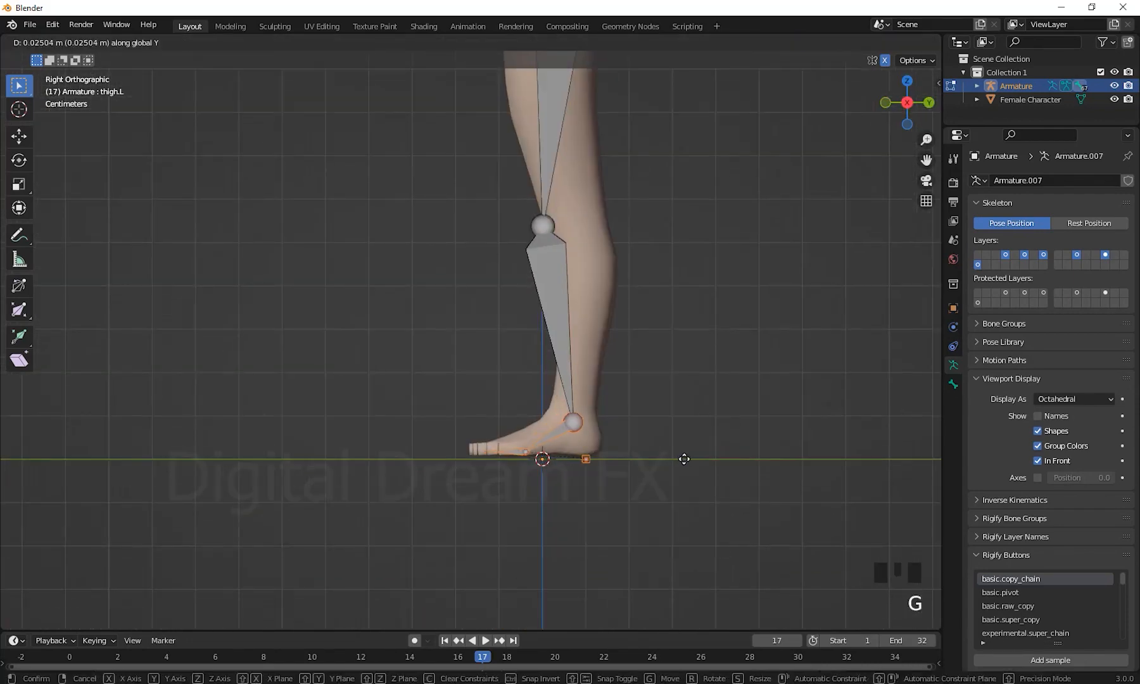
pyautogui.click(659, 425)
pyautogui.scroll(4, 606, 470)
pyautogui.press('g')
pyautogui.click(628, 500)
# Step: Move the heel bone in the side view to sit under the character's heel
pyautogui.scroll(-2, 646, 494)
pyautogui.moveTo(715, 524); pyautogui.dragTo(625, 451)
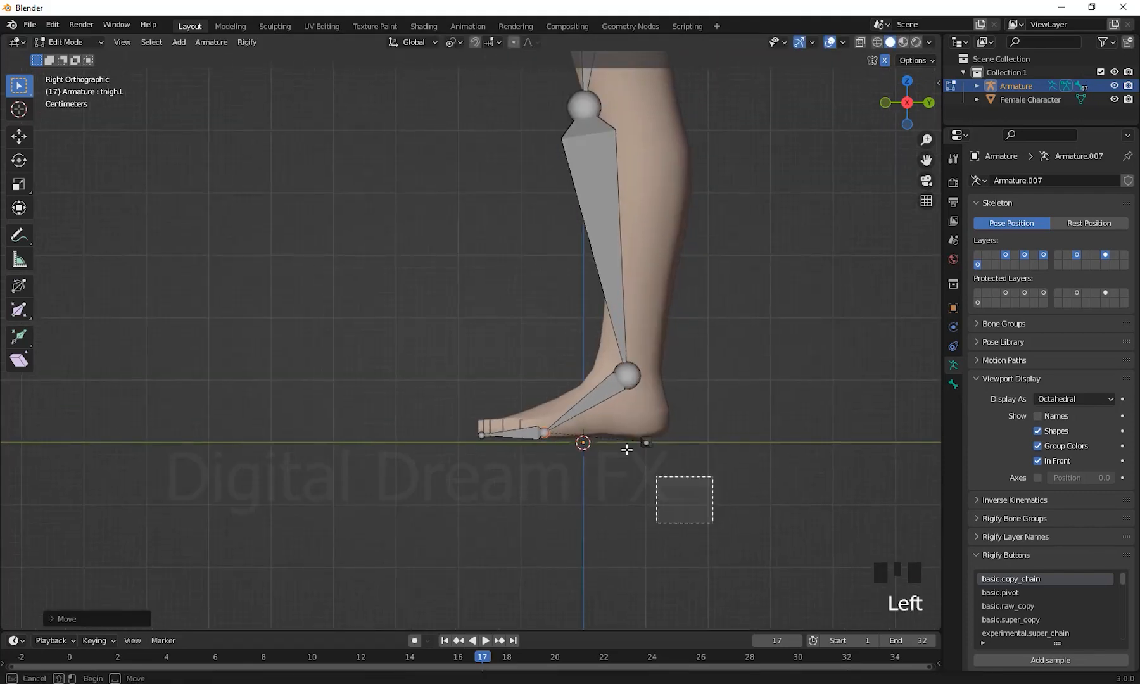
pyautogui.press('g')
pyautogui.click(674, 493)
# Step: Reposition the knee joint and the top of the thigh bone in the side view to fit the leg
pyautogui.scroll(-2, 681, 475)
pyautogui.press('g')
pyautogui.click(715, 438)
pyautogui.moveTo(664, 262); pyautogui.dragTo(588, 170)
pyautogui.press('g')
pyautogui.click(652, 202)
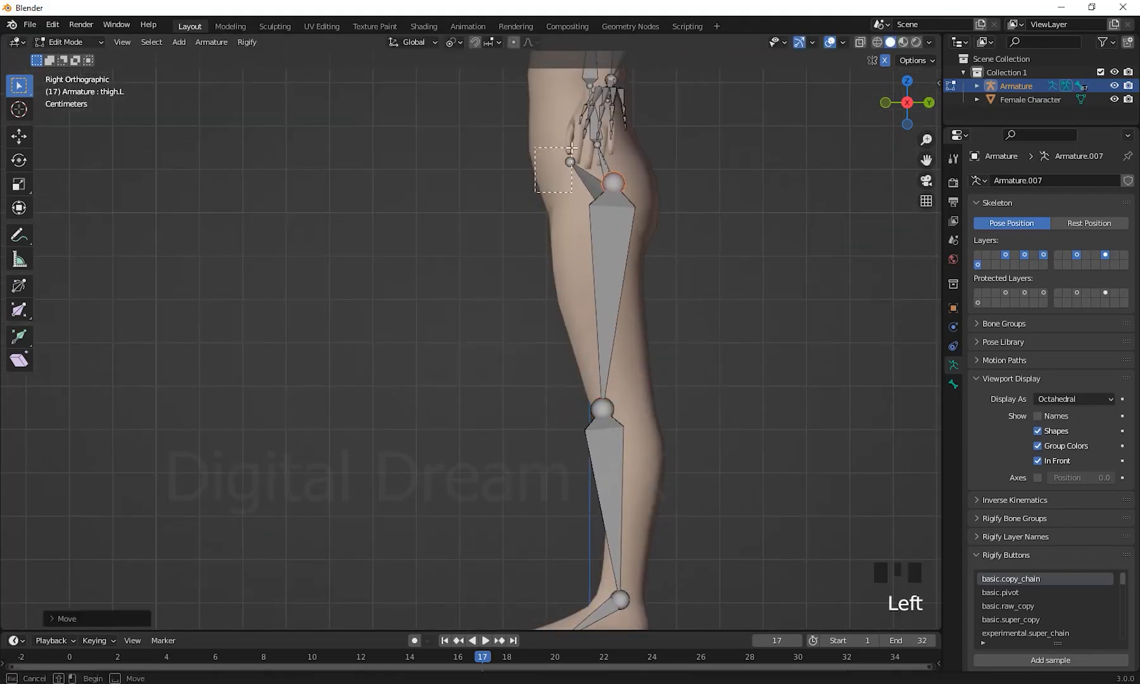
# Step: Reposition the chest spine joints in the side view to follow the torso
pyautogui.scroll(1, 665, 184)
pyautogui.keyDown('shift'); pyautogui.moveTo(671, 152); pyautogui.dragTo(664, 499, button='middle'); pyautogui.keyUp('shift')
pyautogui.click(601, 191)
pyautogui.press('g')
pyautogui.click(730, 394)
pyautogui.scroll(2, 722, 387)
pyautogui.moveTo(659, 354); pyautogui.dragTo(751, 368, button='middle')
pyautogui.click(648, 269)
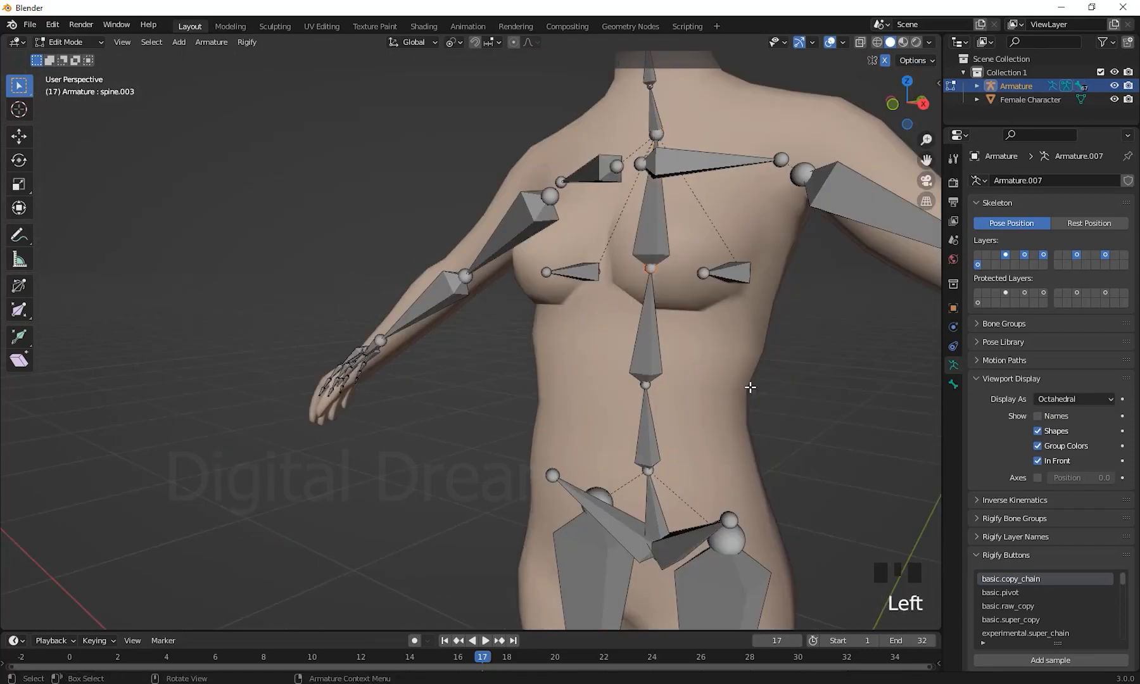
pyautogui.press('KP_3')
pyautogui.press('g')
pyautogui.click(664, 336)
# Step: Shift the two lower spine joints in the side view to follow the curve of the waist
pyautogui.moveTo(651, 365); pyautogui.dragTo(659, 371, button='middle')
pyautogui.click(703, 380)
pyautogui.press('KP_3')
pyautogui.press('g')
pyautogui.click(690, 407)
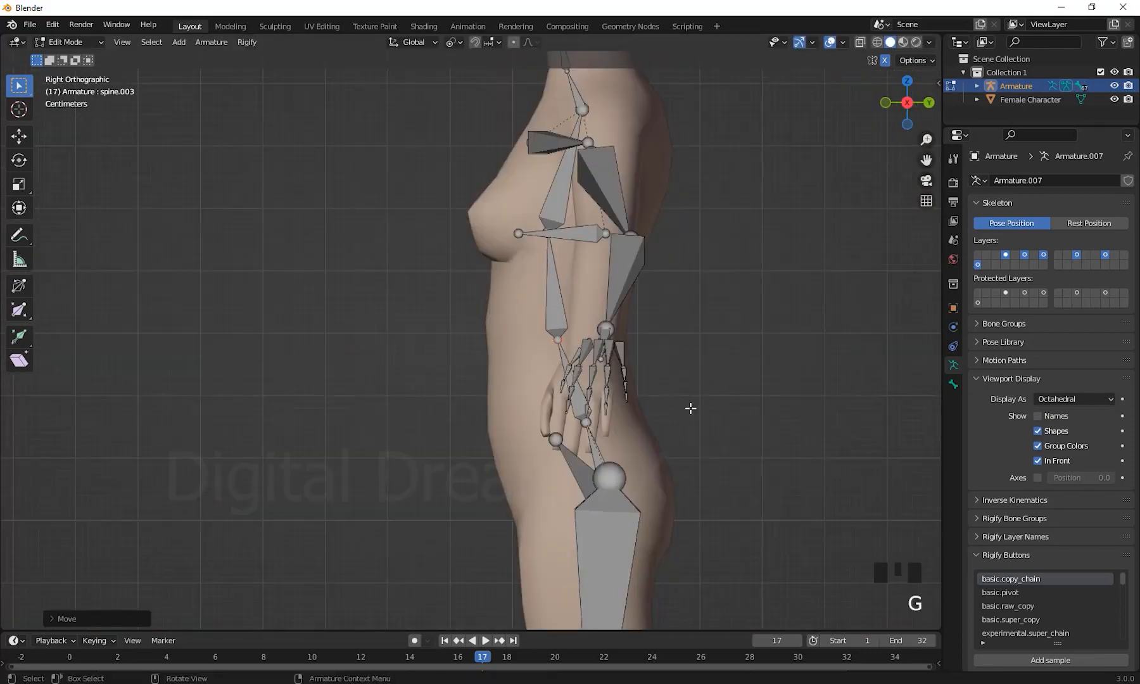
pyautogui.click(671, 430)
pyautogui.press('KP_3')
pyautogui.press('g')
pyautogui.click(662, 424)
# Step: Move the left breast bone about 0.046 m forward and 0.012 m up in the side view
pyautogui.moveTo(626, 282); pyautogui.dragTo(704, 304, button='middle')
pyautogui.click(700, 412)
pyautogui.press('KP_3')
pyautogui.press('g')
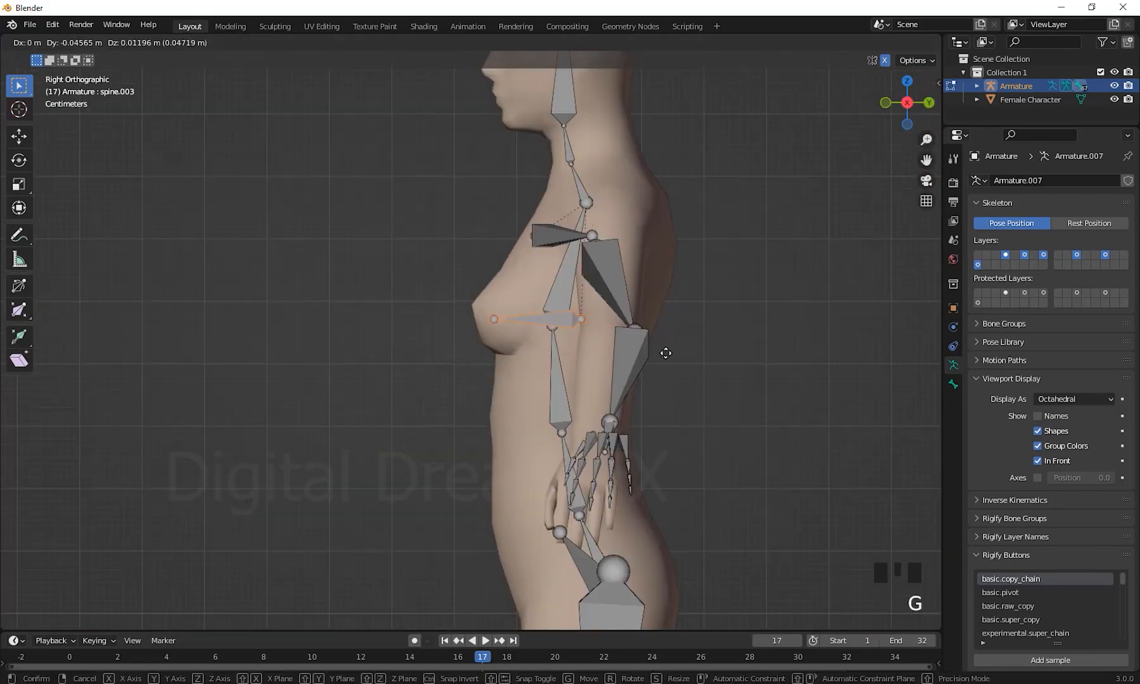
pyautogui.click(664, 349)
# Step: Reposition the left shoulder joint in the top view, including the tip of the shoulder bone
pyautogui.moveTo(664, 350); pyautogui.dragTo(703, 364, button='middle')
pyautogui.moveTo(646, 345); pyautogui.dragTo(738, 415)
pyautogui.keyDown('shift'); pyautogui.moveTo(738, 412); pyautogui.dragTo(741, 422, button='middle'); pyautogui.keyUp('shift')
pyautogui.press('KP_7')
pyautogui.press('g')
pyautogui.click(668, 483)
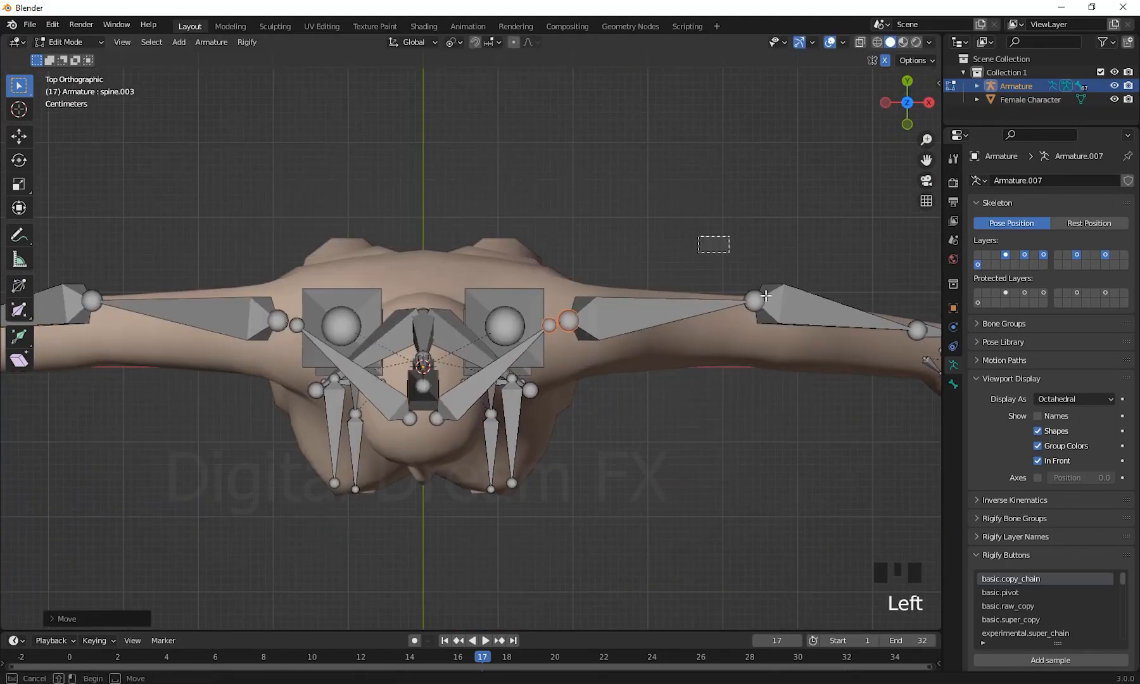
# Step: Reposition the left elbow joint and the hand bones in the top view to match the arm
pyautogui.moveTo(698, 237); pyautogui.dragTo(799, 387)
pyautogui.press('g')
pyautogui.click(789, 407)
pyautogui.keyDown('shift'); pyautogui.moveTo(788, 405); pyautogui.dragTo(379, 348, button='middle'); pyautogui.keyUp('shift')
pyautogui.moveTo(456, 183); pyautogui.dragTo(674, 332)
pyautogui.press('g')
pyautogui.click(694, 349)
# Step: Move the left shoulder joint in the front view to line up with the character's shoulder
pyautogui.scroll(-2, 694, 349)
pyautogui.moveTo(694, 352); pyautogui.dragTo(823, 538, button='middle')
pyautogui.press('KP_1')
pyautogui.moveTo(488, 184); pyautogui.dragTo(603, 272)
pyautogui.press('g')
pyautogui.click(684, 217)
# Step: Move the left wrist and finger bones in the front view onto the character's hand
pyautogui.keyDown('shift'); pyautogui.moveTo(734, 317); pyautogui.dragTo(664, 228, button='middle'); pyautogui.keyUp('shift')
pyautogui.moveTo(685, 244); pyautogui.dragTo(825, 398)
pyautogui.press('g')
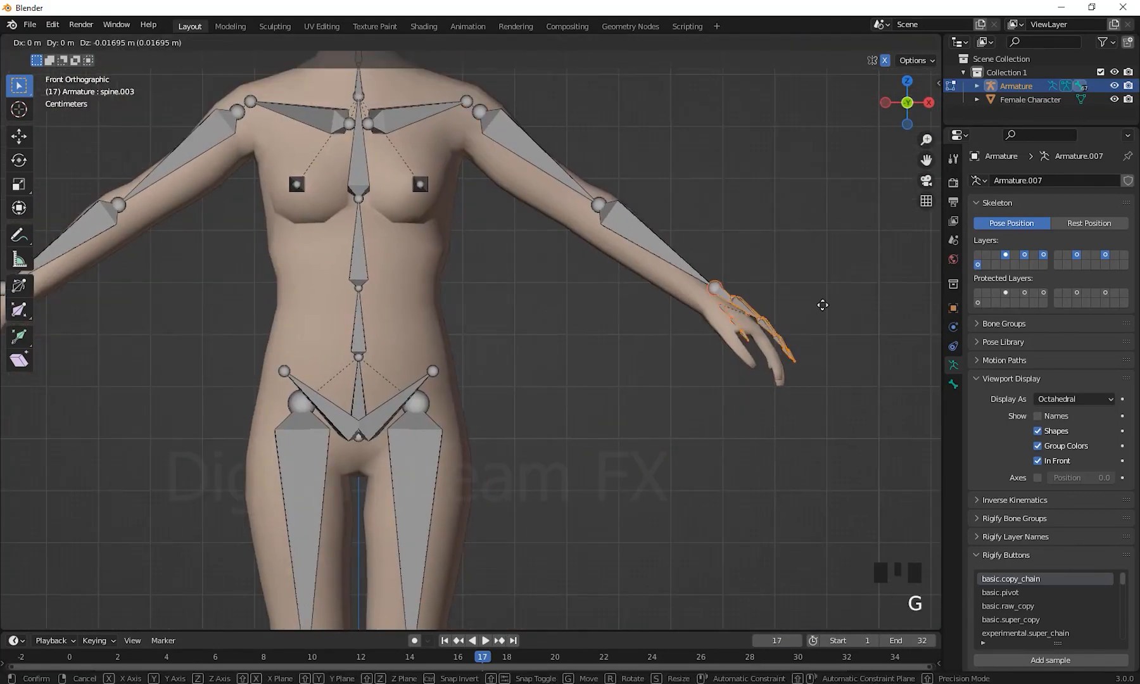
pyautogui.click(787, 333)
pyautogui.press('g')
pyautogui.click(784, 336)
# Step: Change the transform pivot point, then rotate and nudge the left hand bones to match the hand's angle
pyautogui.keyDown('shift'); pyautogui.moveTo(733, 263); pyautogui.dragTo(689, 325, button='middle'); pyautogui.keyUp('shift')
pyautogui.click(455, 41)
pyautogui.click(475, 145)
pyautogui.press('r')
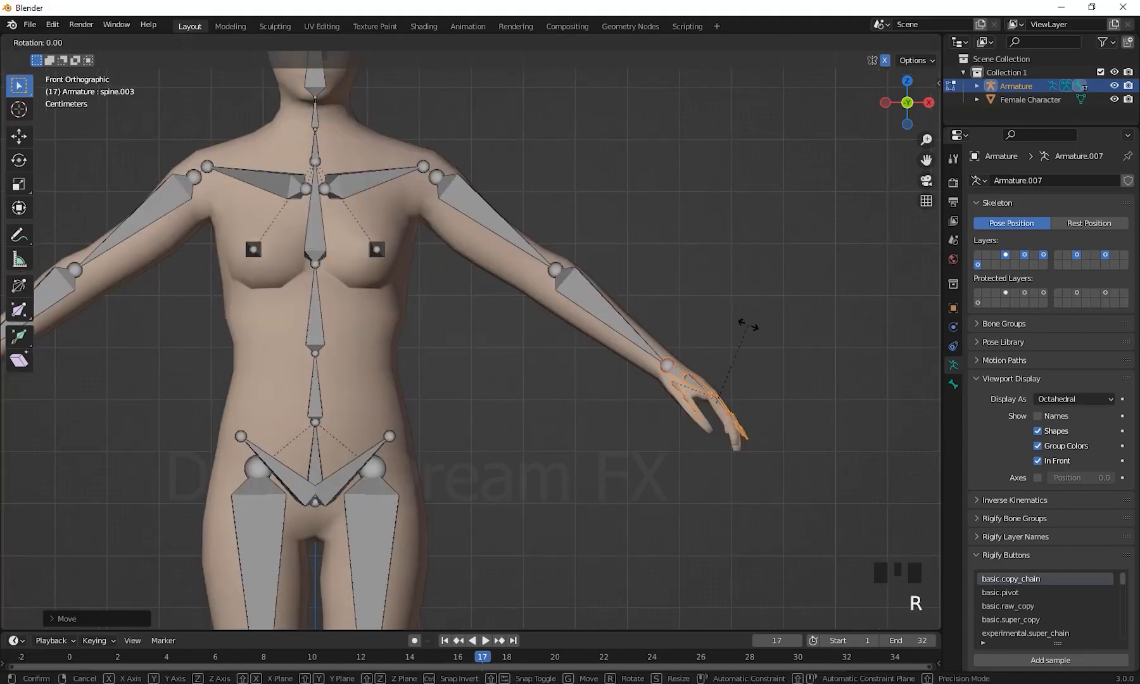
pyautogui.click(732, 385)
pyautogui.press('g')
pyautogui.click(764, 391)
pyautogui.press('r')
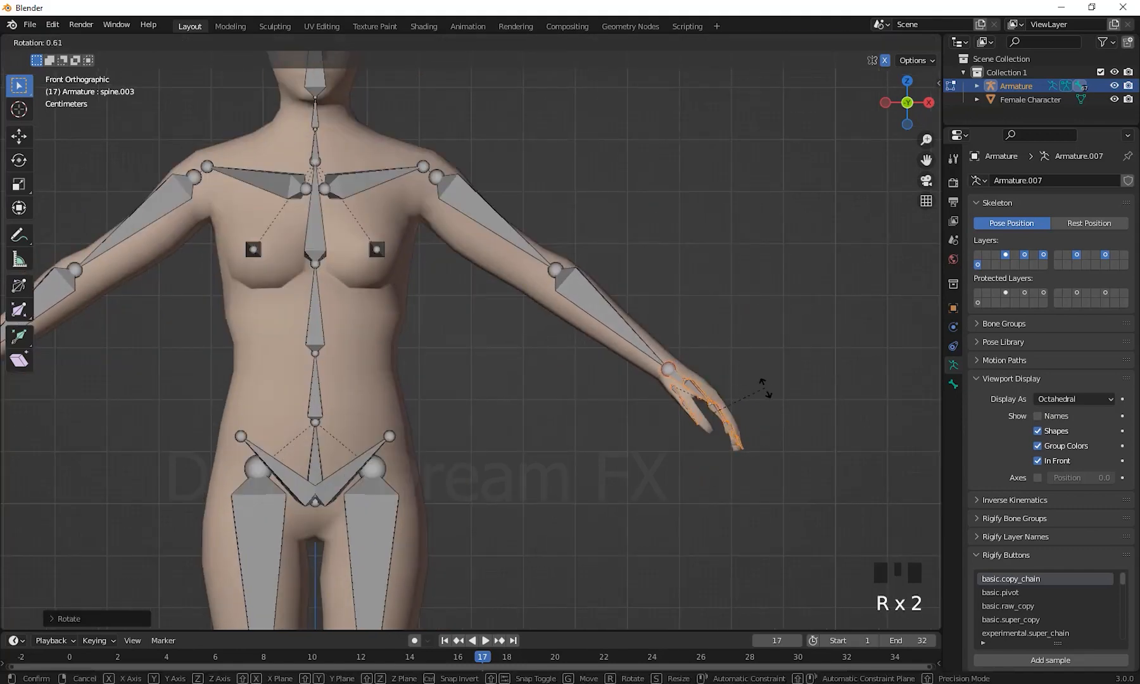
pyautogui.click(766, 390)
pyautogui.press('g')
pyautogui.click(766, 388)
# Step: Reposition the left toe bone's joints outward so the bone runs along the middle of the foot
pyautogui.scroll(-3, 766, 388)
pyautogui.keyDown('shift'); pyautogui.moveTo(545, 374); pyautogui.dragTo(641, 251, button='middle'); pyautogui.keyUp('shift')
pyautogui.keyDown('shift'); pyautogui.moveTo(678, 386); pyautogui.dragTo(623, 238, button='middle'); pyautogui.keyUp('shift')
pyautogui.moveTo(623, 239); pyautogui.dragTo(533, 502)
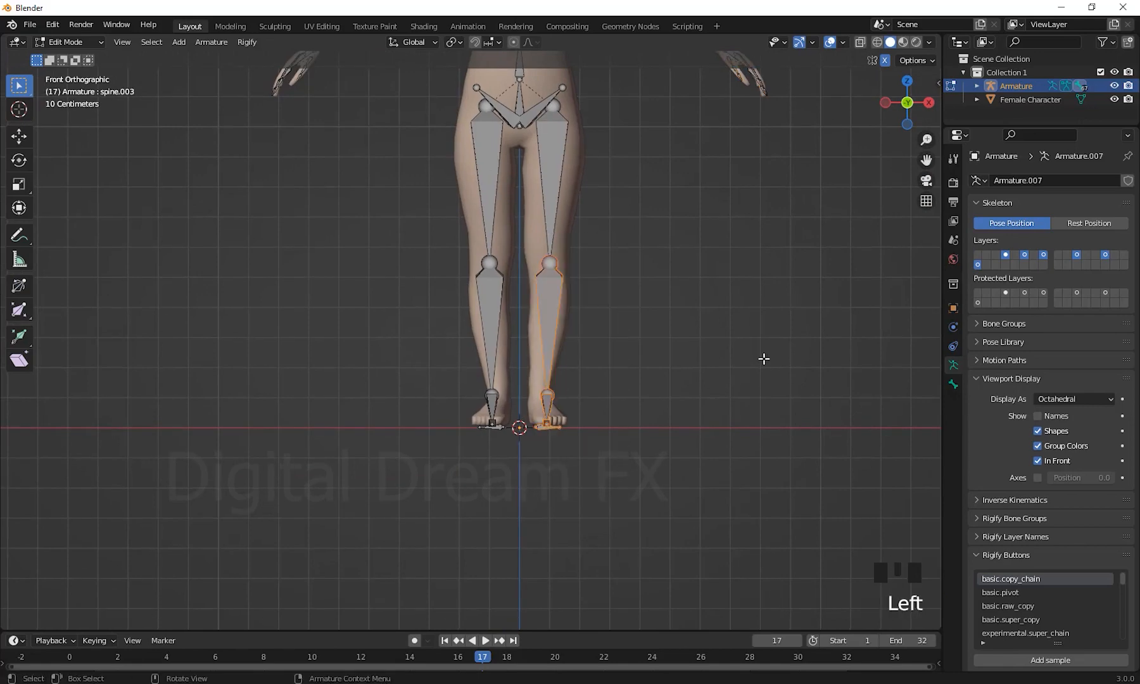
pyautogui.click(762, 359)
pyautogui.moveTo(733, 568); pyautogui.dragTo(527, 356)
pyautogui.moveTo(677, 384); pyautogui.dragTo(641, 405, button='middle')
pyautogui.scroll(4, 682, 491)
pyautogui.click(641, 403)
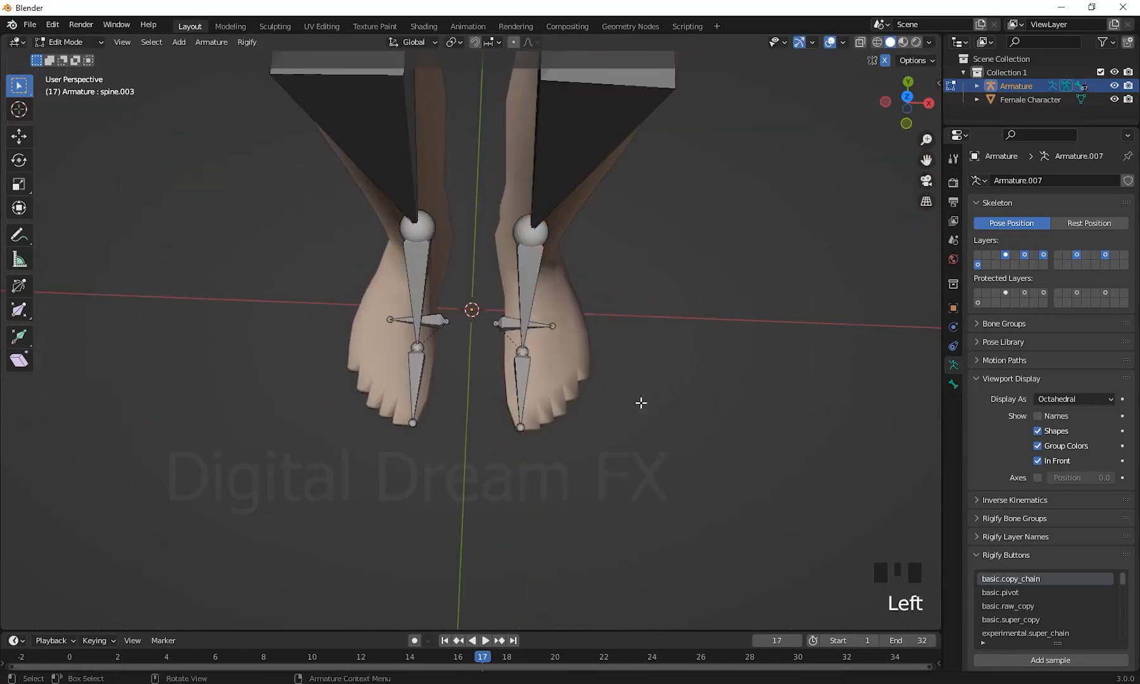
pyautogui.keyDown('shift'); pyautogui.moveTo(629, 483); pyautogui.dragTo(587, 491, button='middle'); pyautogui.keyUp('shift')
pyautogui.click(645, 412)
pyautogui.press('g')
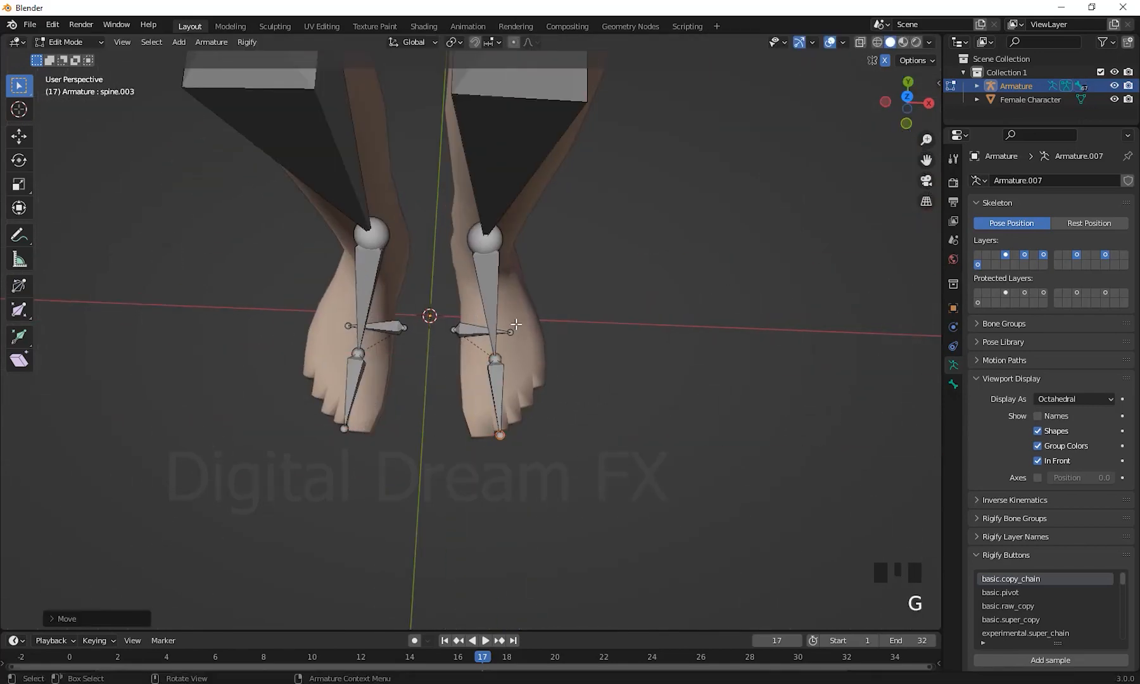
pyautogui.click(649, 343)
# Step: Adjust the left heel bone's position to fit the width of the foot
pyautogui.moveTo(650, 346); pyautogui.dragTo(414, 326, button='middle')
pyautogui.press('g')
pyautogui.click(527, 398)
# Step: Reposition the base-of-neck joint and the head bone in the side view to fit the neck and head
pyautogui.scroll(-5, 444, 342)
pyautogui.keyDown('shift'); pyautogui.moveTo(469, 354); pyautogui.dragTo(575, 464, button='middle'); pyautogui.keyUp('shift')
pyautogui.scroll(2, 583, 406)
pyautogui.moveTo(586, 380); pyautogui.dragTo(609, 305, button='middle')
pyautogui.press('KP_3')
pyautogui.scroll(3, 571, 291)
pyautogui.keyDown('shift'); pyautogui.moveTo(507, 202); pyautogui.dragTo(493, 350, button='middle'); pyautogui.keyUp('shift')
pyautogui.click(561, 378)
pyautogui.press('g')
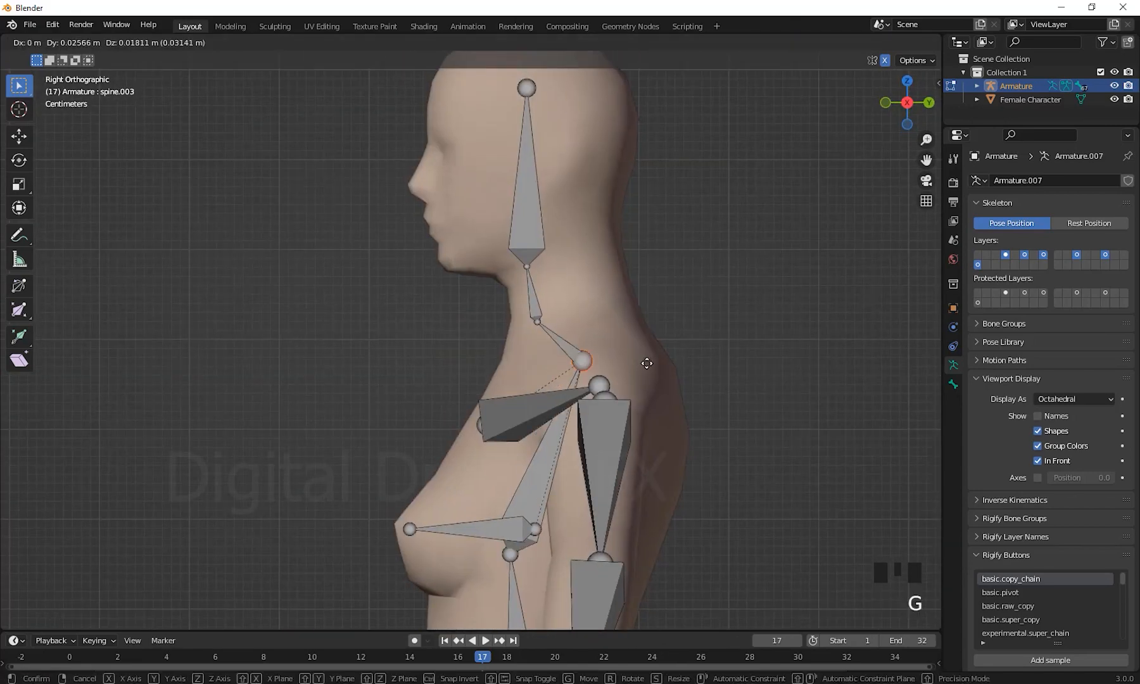
pyautogui.scroll(-2, 562, 91)
pyautogui.press('g')
pyautogui.click(574, 72)
# Step: Select the left thumb bones and move them inside the character's thumb
pyautogui.moveTo(605, 361); pyautogui.dragTo(695, 415, button='middle')
pyautogui.keyDown('shift'); pyautogui.moveTo(697, 418); pyautogui.dragTo(705, 382, button='middle'); pyautogui.keyUp('shift')
pyautogui.scroll(5, 608, 285)
pyautogui.keyDown('shift'); pyautogui.moveTo(748, 557); pyautogui.dragTo(601, 482, button='middle'); pyautogui.keyUp('shift')
pyautogui.moveTo(425, 292); pyautogui.dragTo(518, 462)
pyautogui.moveTo(637, 469); pyautogui.dragTo(677, 449, button='middle')
pyautogui.press('g')
pyautogui.click(624, 437)
# Step: Adjust the individual joints of the left thumb to follow the thumb's shape
pyautogui.click(604, 440)
pyautogui.press('g')
pyautogui.click(606, 468)
pyautogui.click(624, 423)
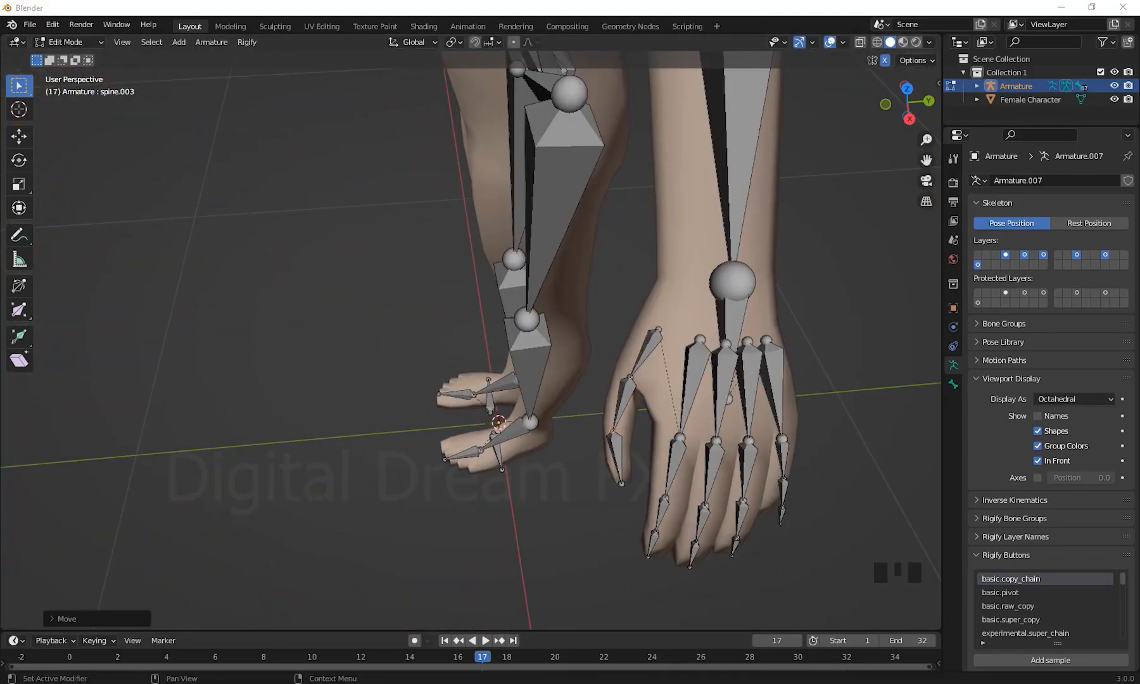
# Step: Move the left index finger bones and the base of their palm bone inside the character's hand
pyautogui.moveTo(808, 331); pyautogui.dragTo(635, 300, button='middle')
pyautogui.keyDown('shift'); pyautogui.click(645, 543); pyautogui.keyUp('shift')
pyautogui.moveTo(665, 573); pyautogui.dragTo(809, 504, button='middle')
pyautogui.press('g')
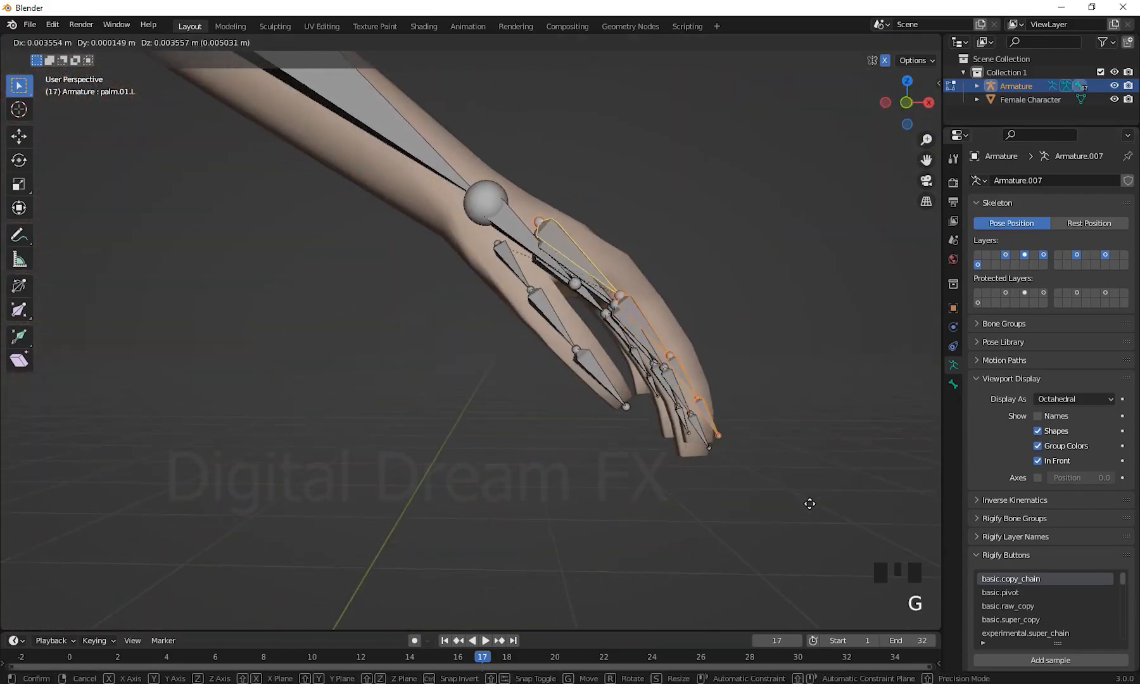
pyautogui.click(809, 507)
pyautogui.click(539, 214)
pyautogui.press('g')
pyautogui.click(537, 206)
# Step: Adjust the individual joints of the left index finger to follow the finger's shape
pyautogui.moveTo(734, 430); pyautogui.dragTo(636, 478, button='middle')
pyautogui.click(635, 426)
pyautogui.moveTo(634, 425); pyautogui.dragTo(718, 556, button='middle')
pyautogui.press('g')
pyautogui.click(786, 413)
pyautogui.press('g')
pyautogui.click(675, 506)
pyautogui.press('g')
pyautogui.click(644, 372)
pyautogui.press('g')
pyautogui.click(641, 377)
# Step: Reposition the left middle finger's joints, including its knuckle, to fit inside the middle finger
pyautogui.moveTo(641, 377); pyautogui.dragTo(665, 431, button='middle')
pyautogui.moveTo(678, 488); pyautogui.dragTo(741, 418, button='middle')
pyautogui.keyDown('shift'); pyautogui.moveTo(741, 418); pyautogui.dragTo(735, 476, button='middle'); pyautogui.keyUp('shift')
pyautogui.press('g')
pyautogui.click(782, 438)
pyautogui.press('g')
pyautogui.click(844, 409)
pyautogui.press('g')
pyautogui.moveTo(685, 378); pyautogui.dragTo(684, 376)
pyautogui.press('g')
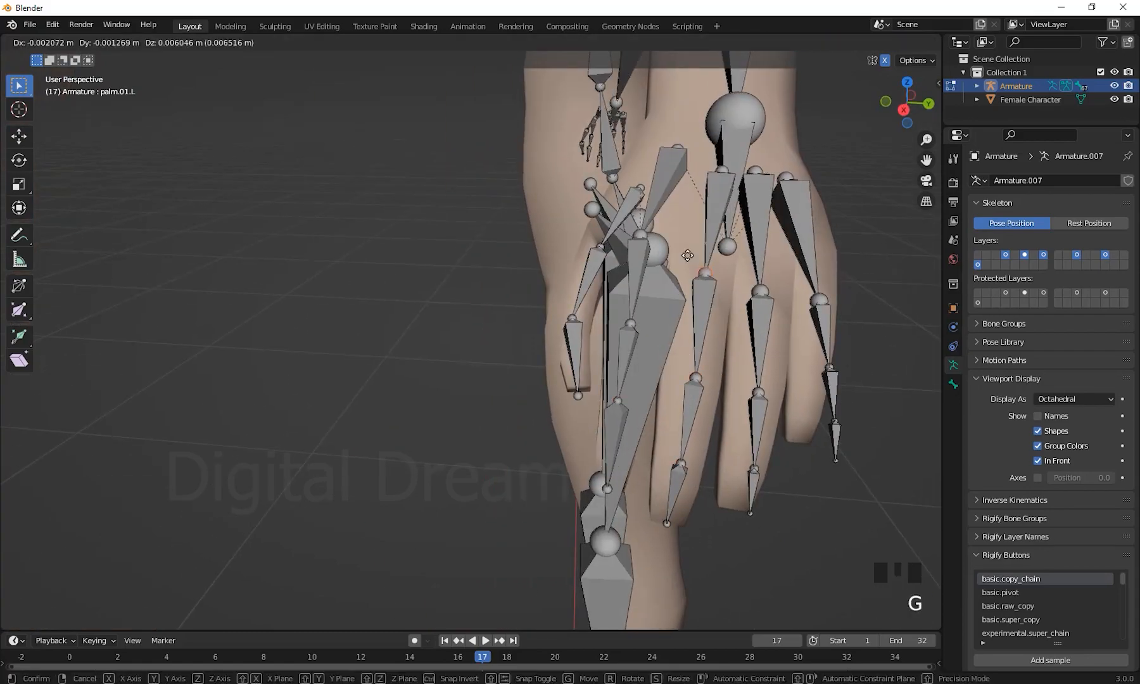
pyautogui.click(687, 254)
# Step: Move the outer joints of the left ring finger so the bones run along the ring finger
pyautogui.moveTo(688, 255); pyautogui.dragTo(805, 380, button='middle')
pyautogui.moveTo(817, 367); pyautogui.dragTo(789, 337)
pyautogui.press('g')
pyautogui.moveTo(820, 334); pyautogui.dragTo(735, 503, button='middle')
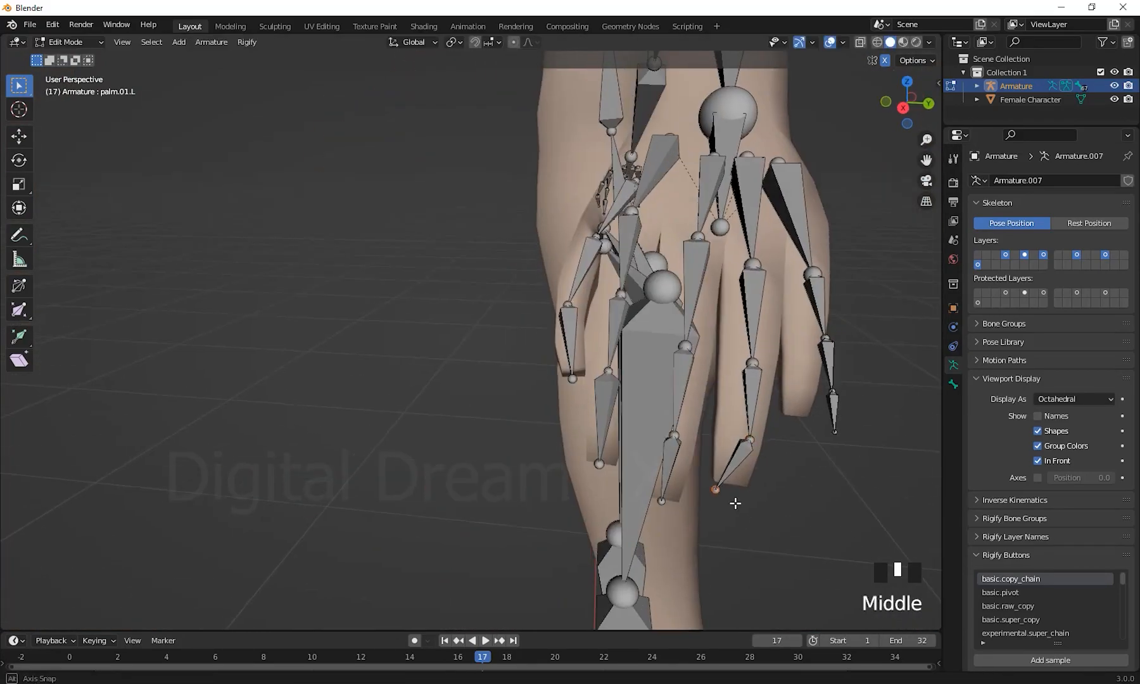
pyautogui.moveTo(764, 376); pyautogui.dragTo(739, 350)
pyautogui.press('g')
pyautogui.click(754, 375)
pyautogui.moveTo(754, 375); pyautogui.dragTo(744, 380, button='middle')
# Step: Rotate the left little finger bones by about 11 degrees and move them inside the little finger
pyautogui.moveTo(867, 497); pyautogui.dragTo(792, 261)
pyautogui.press('r')
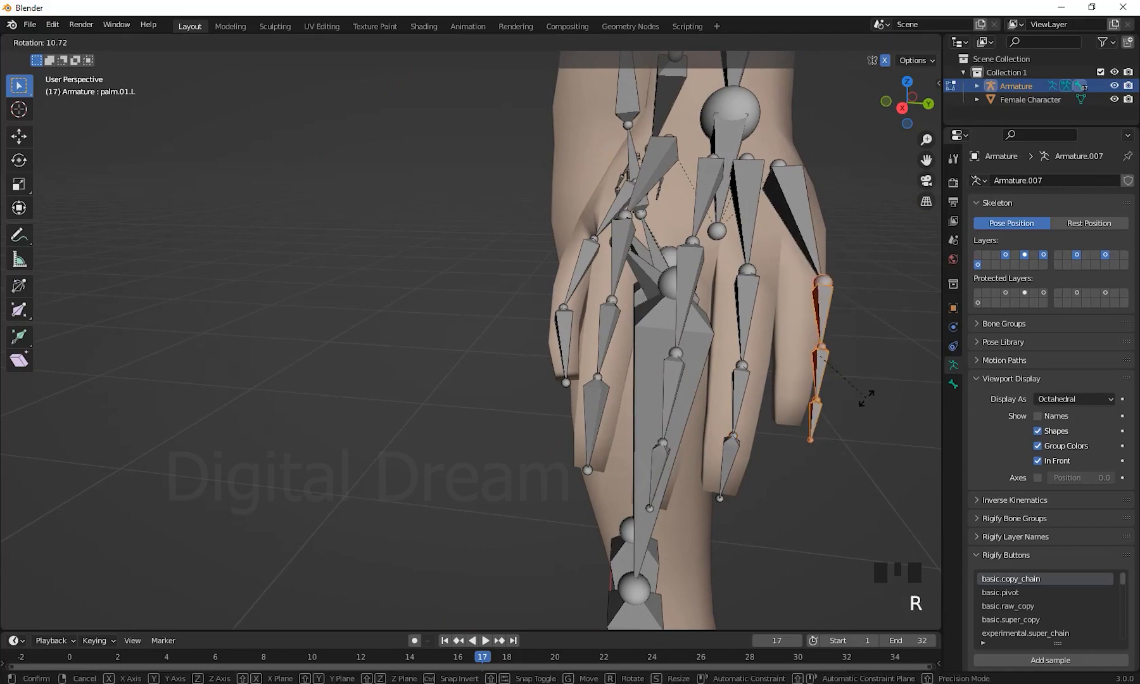
pyautogui.click(869, 396)
pyautogui.press('g')
pyautogui.click(857, 381)
pyautogui.moveTo(857, 381); pyautogui.dragTo(774, 392, button='middle')
pyautogui.press('r')
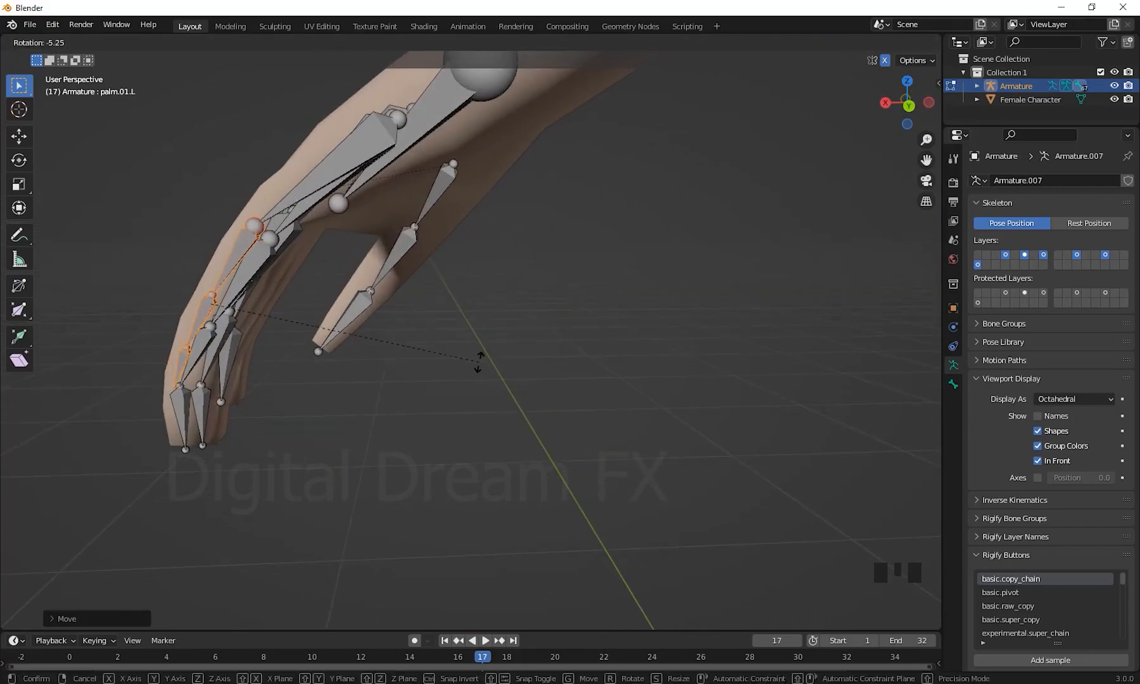
pyautogui.rightClick(479, 361)
# Step: Fine-tune the left hand's finger and palm joints from several angles so they sit inside the mesh
pyautogui.moveTo(478, 361); pyautogui.dragTo(229, 387, button='middle')
pyautogui.click(235, 448)
pyautogui.press('g')
pyautogui.click(240, 447)
pyautogui.moveTo(418, 491); pyautogui.dragTo(516, 472, button='middle')
pyautogui.press('g')
pyautogui.click(635, 396)
pyautogui.moveTo(634, 396); pyautogui.dragTo(757, 472, button='middle')
pyautogui.press('g')
pyautogui.moveTo(757, 405); pyautogui.dragTo(684, 465, button='middle')
pyautogui.click(772, 367)
pyautogui.click(560, 272)
pyautogui.press('g')
pyautogui.click(562, 279)
# Step: Adjust the left elbow joint's position to fit the bend of the arm
pyautogui.moveTo(589, 406); pyautogui.dragTo(499, 392, button='middle')
pyautogui.scroll(-3, 499, 406)
pyautogui.moveTo(507, 475); pyautogui.dragTo(693, 506, button='middle')
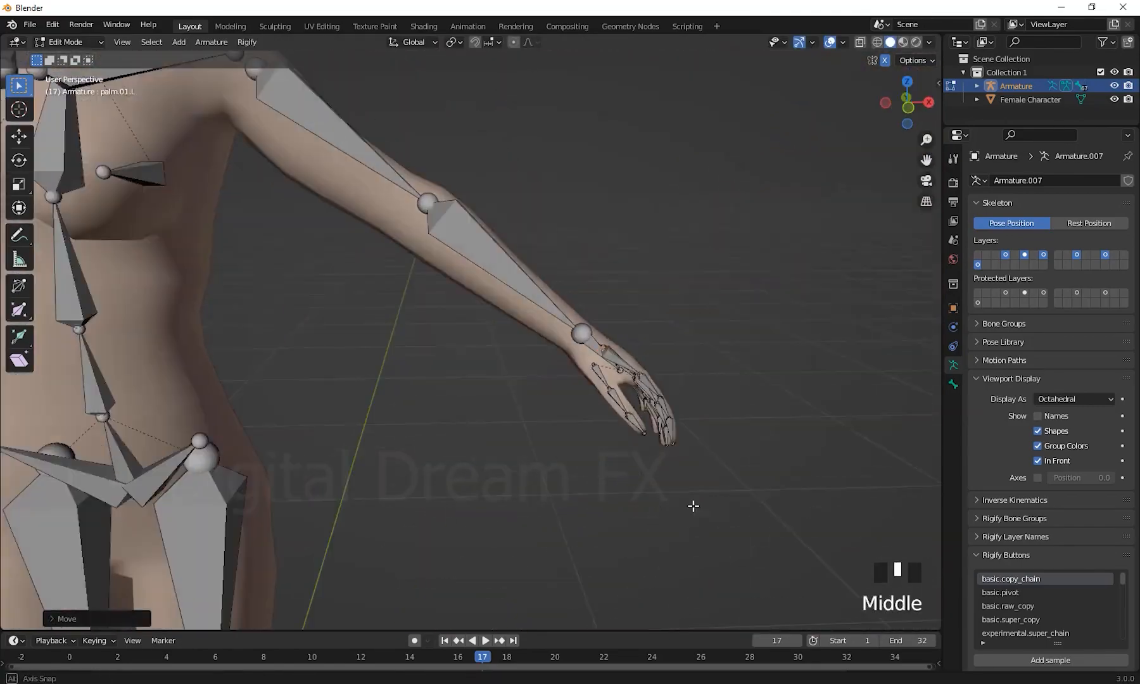
pyautogui.keyDown('shift'); pyautogui.moveTo(507, 355); pyautogui.dragTo(731, 430, button='middle'); pyautogui.keyUp('shift')
pyautogui.moveTo(717, 288); pyautogui.dragTo(624, 251)
pyautogui.press('g')
pyautogui.moveTo(760, 317); pyautogui.dragTo(633, 437, button='middle')
pyautogui.scroll(-4, 634, 430)
pyautogui.press('g')
# Step: Select the left breast bone and reposition it to fit the character's chest
pyautogui.moveTo(559, 307); pyautogui.dragTo(505, 262)
pyautogui.press('g')
pyautogui.click(509, 269)
pyautogui.moveTo(633, 380); pyautogui.dragTo(836, 253, button='middle')
pyautogui.scroll(-2, 690, 394)
pyautogui.scroll(2, 690, 394)
pyautogui.moveTo(569, 301); pyautogui.dragTo(534, 259)
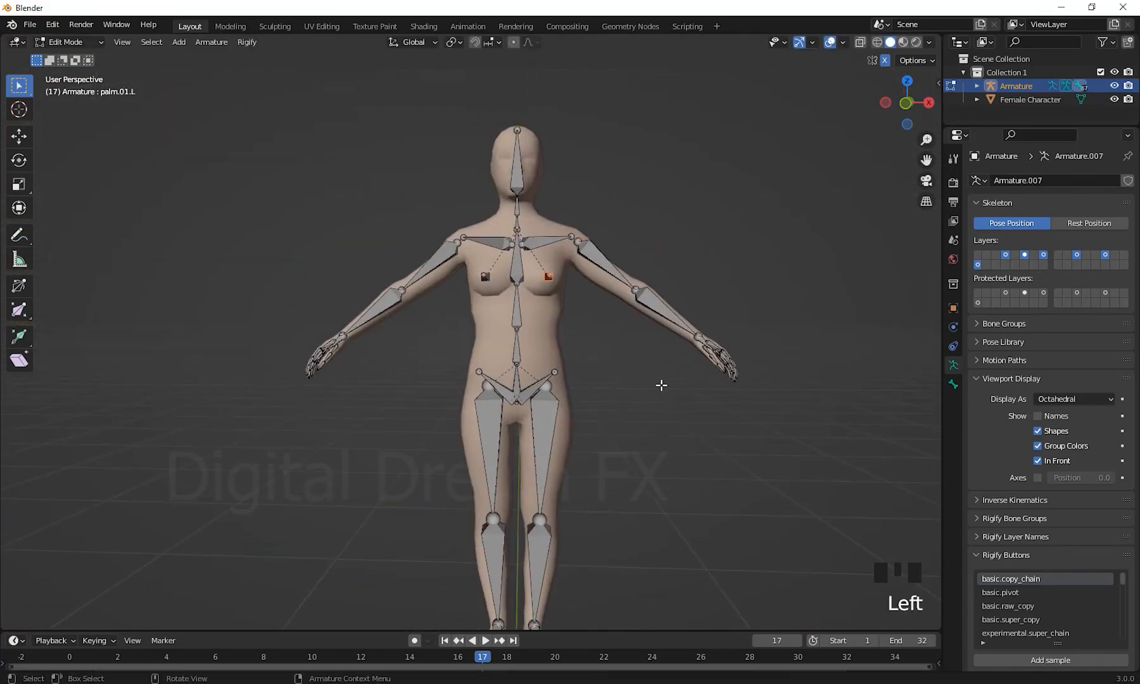
pyautogui.press('g')
pyautogui.click(656, 384)
# Step: Leave Edit Mode for Object Mode and keep the whole armature selected
pyautogui.scroll(-2, 774, 400)
pyautogui.scroll(2, 790, 418)
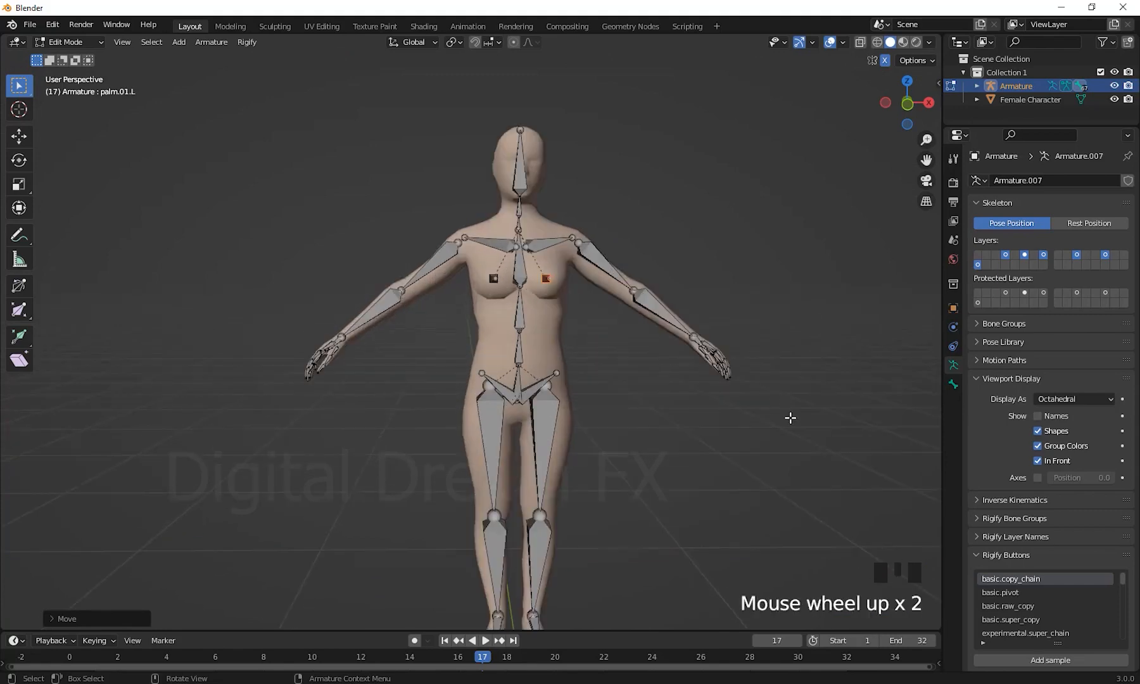
pyautogui.keyDown('shift'); pyautogui.moveTo(791, 418); pyautogui.dragTo(733, 386, button='middle'); pyautogui.keyUp('shift')
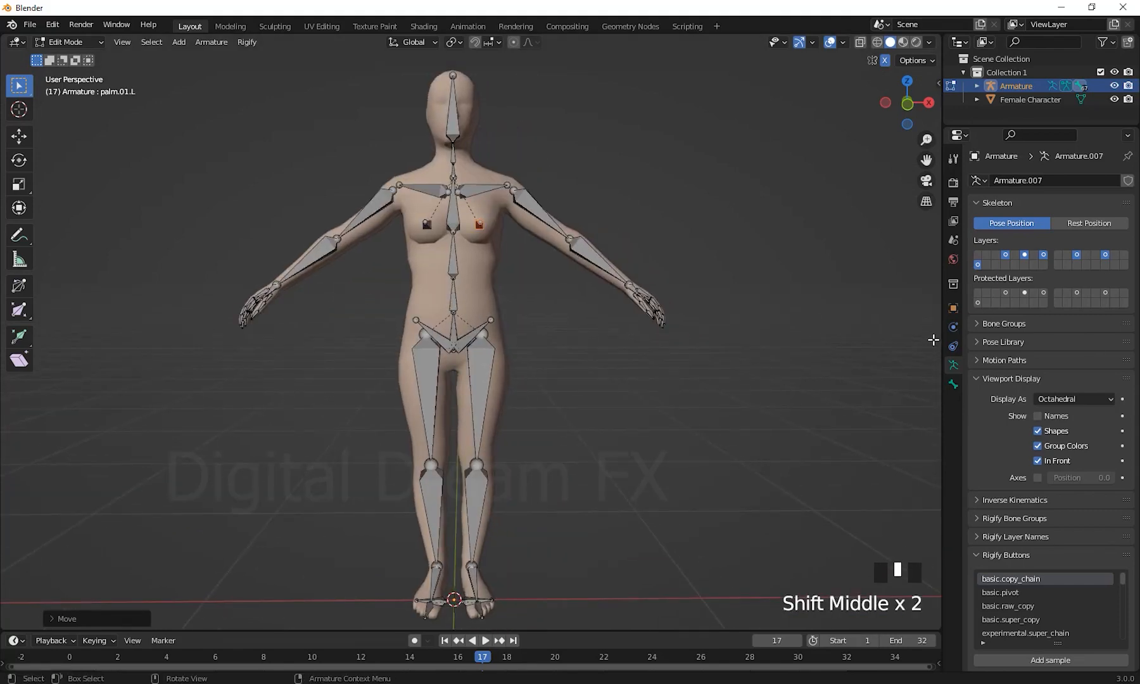
pyautogui.moveTo(822, 378); pyautogui.dragTo(753, 375, button='middle')
pyautogui.scroll(-2, 687, 359)
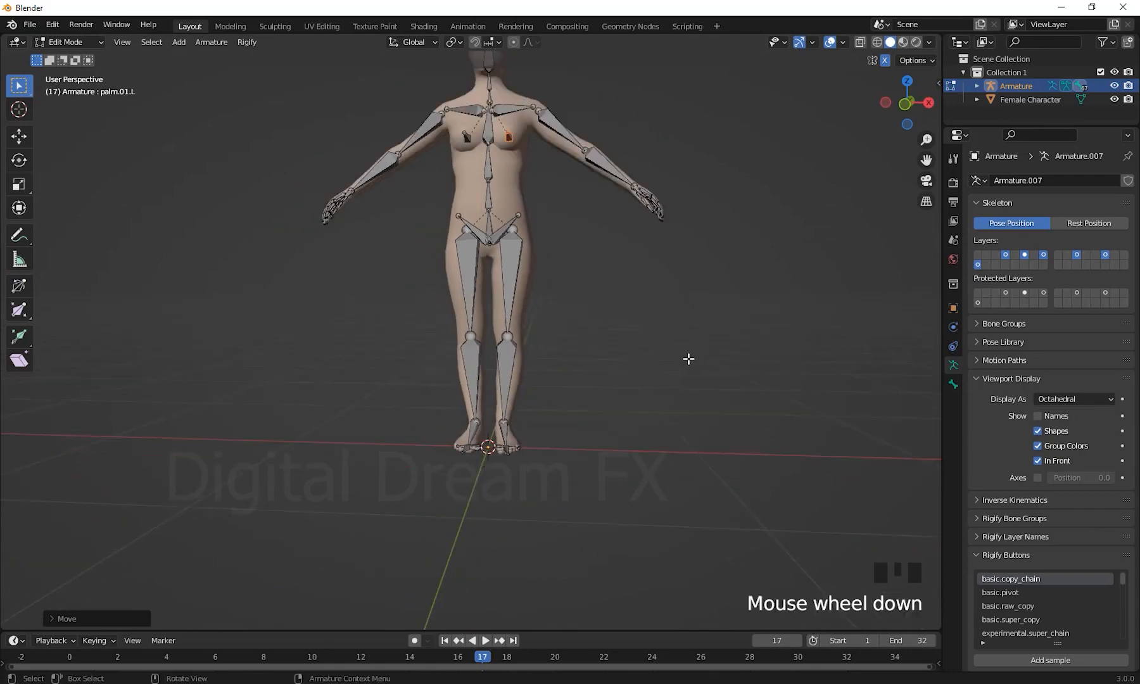
pyautogui.keyDown('shift'); pyautogui.moveTo(687, 360); pyautogui.dragTo(682, 384, button='middle'); pyautogui.keyUp('shift')
pyautogui.scroll(3, 708, 434)
pyautogui.press('Tab')
pyautogui.click(452, 352)
pyautogui.click(456, 350)
pyautogui.click(475, 316)
pyautogui.moveTo(683, 346)
pyautogui.keyDown('shift'); pyautogui.mouseDown(button='middle')
pyautogui.moveTo(683, 332)
pyautogui.moveTo(670, 358)
pyautogui.mouseUp(button='middle'); pyautogui.keyUp('shift')
pyautogui.keyDown('shift'); pyautogui.moveTo(603, 397); pyautogui.dragTo(693, 500, button='middle'); pyautogui.keyUp('shift')
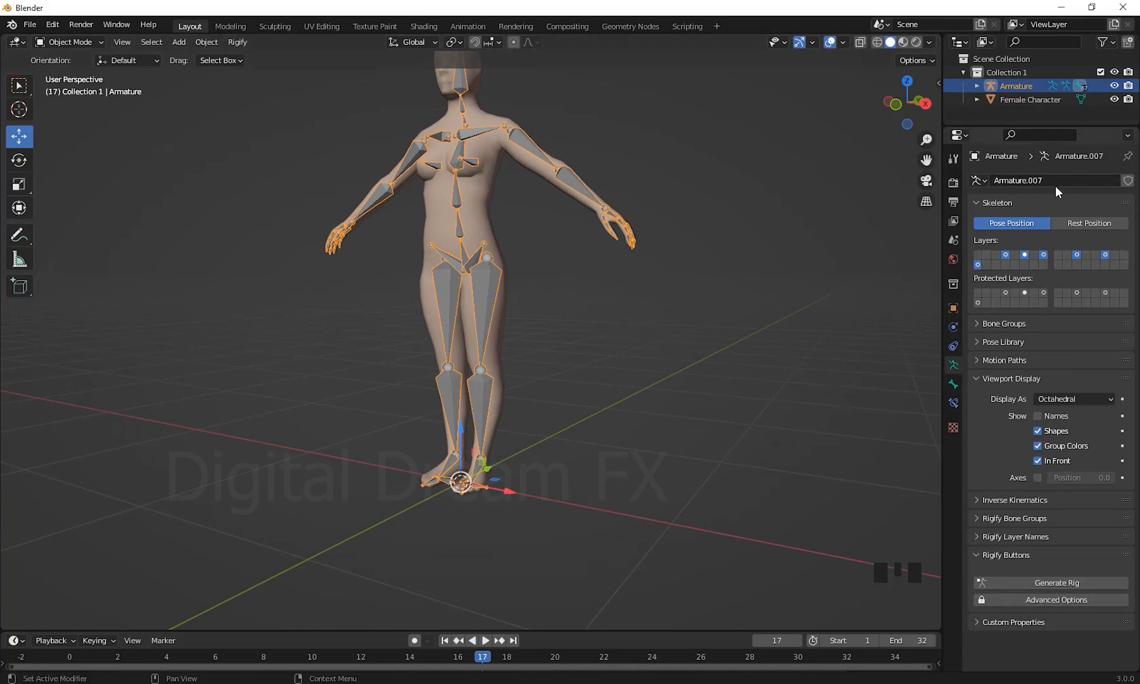
pyautogui.scroll(-4, 993, 458)
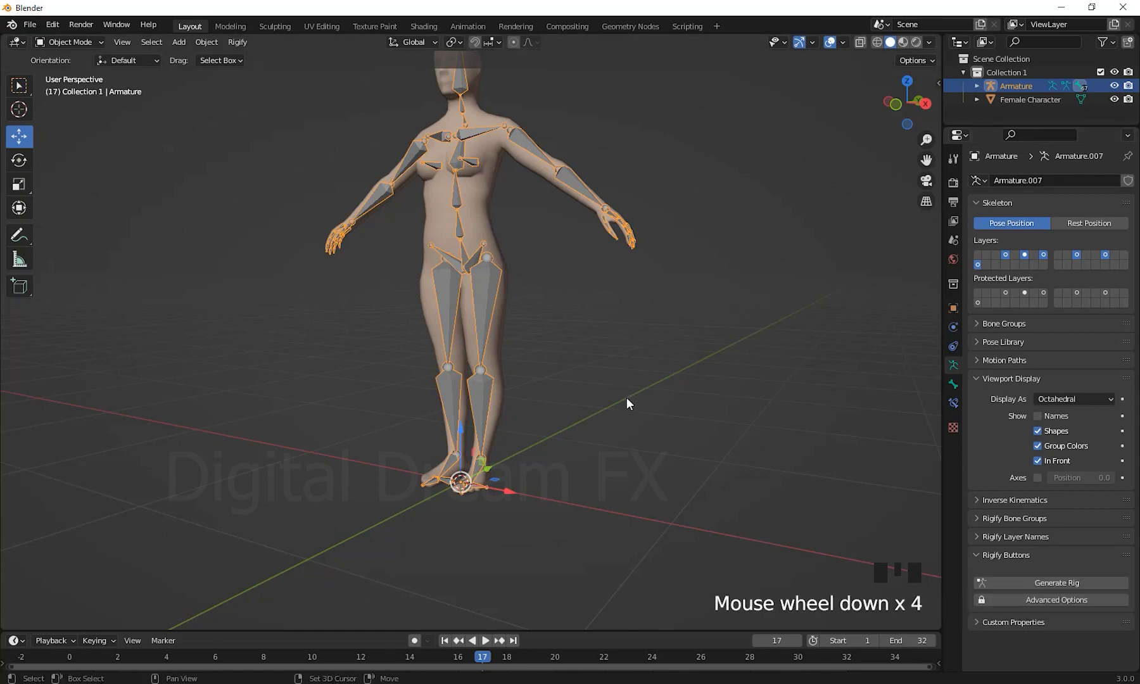
pyautogui.scroll(1, 633, 484)
pyautogui.keyDown('shift'); pyautogui.moveTo(632, 484); pyautogui.dragTo(639, 440, button='middle'); pyautogui.keyUp('shift')
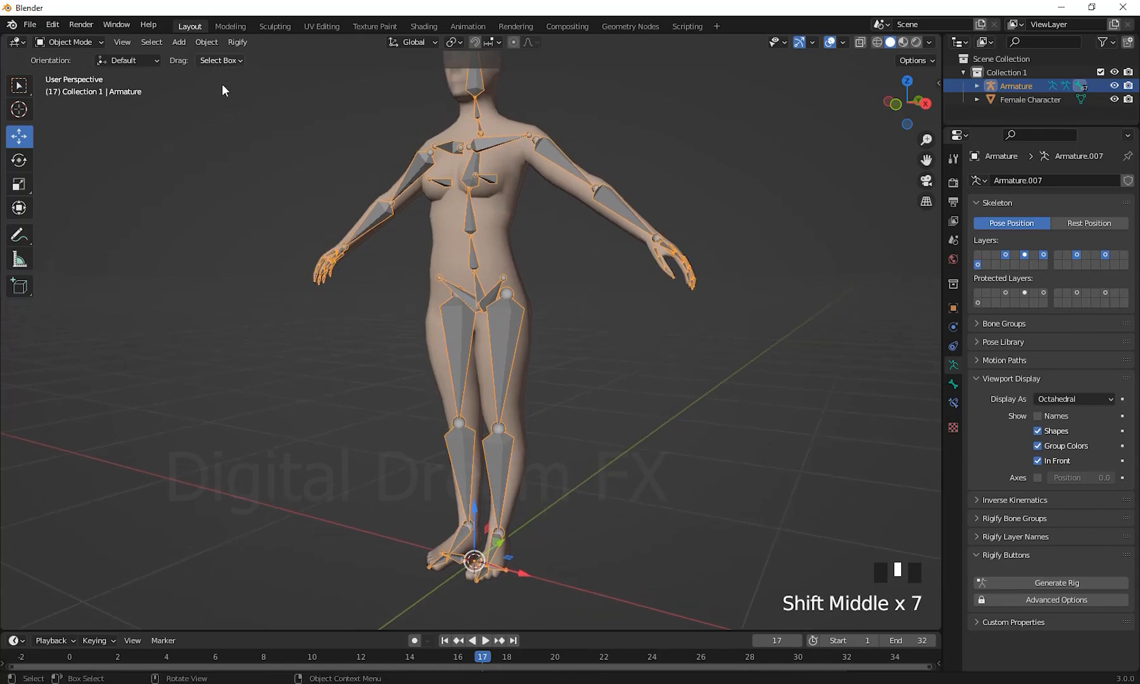
pyautogui.keyDown('shift'); pyautogui.moveTo(220, 241); pyautogui.dragTo(219, 246, button='middle'); pyautogui.keyUp('shift')
pyautogui.keyDown('shift'); pyautogui.moveTo(251, 80); pyautogui.dragTo(255, 72, button='middle'); pyautogui.keyUp('shift')
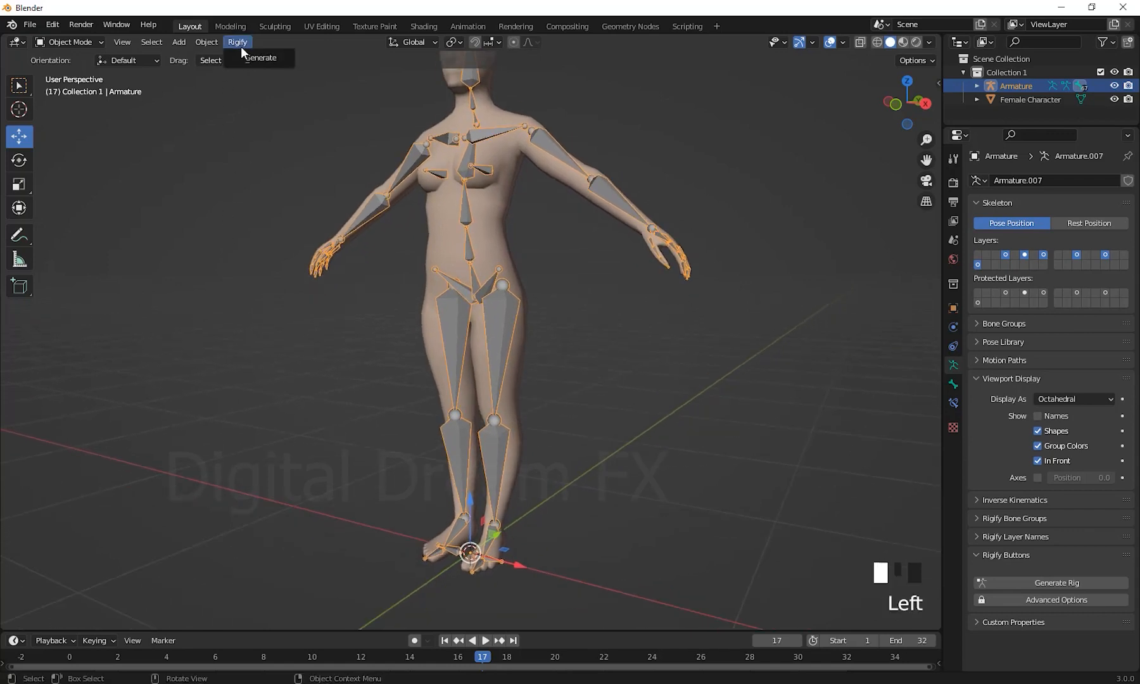
pyautogui.keyDown('shift'); pyautogui.moveTo(482, 239); pyautogui.dragTo(461, 230, button='middle'); pyautogui.keyUp('shift')
pyautogui.keyDown('shift'); pyautogui.moveTo(447, 221); pyautogui.dragTo(430, 212, button='middle'); pyautogui.keyUp('shift')
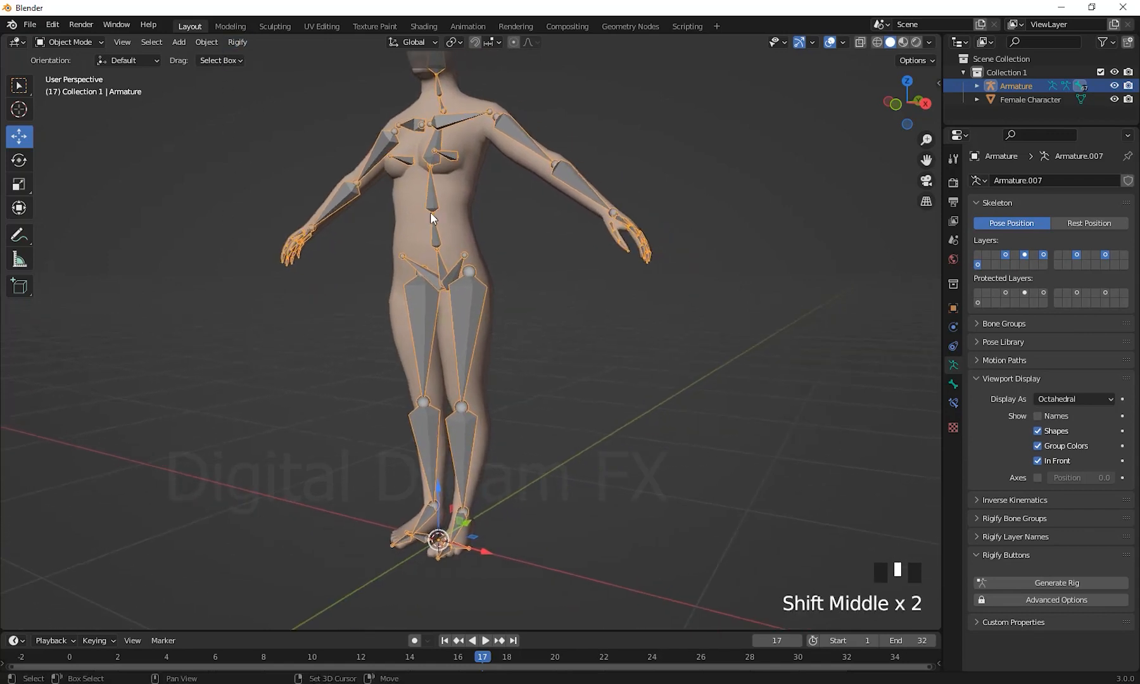
pyautogui.click(200, 44)
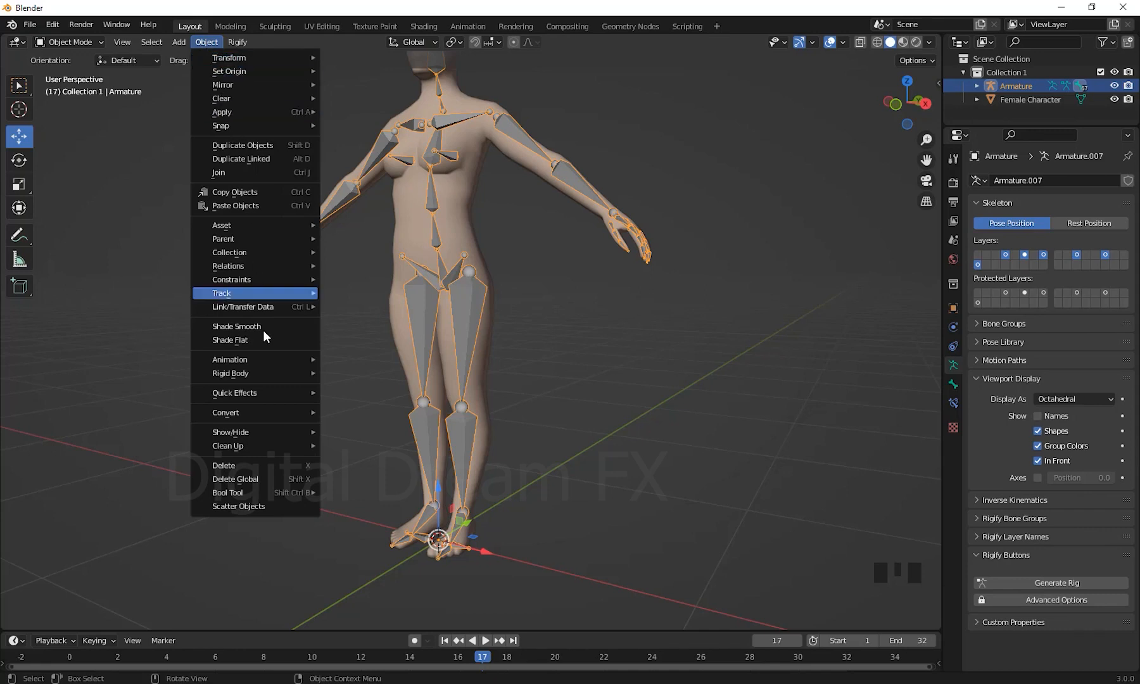
pyautogui.keyDown('shift'); pyautogui.moveTo(778, 339); pyautogui.dragTo(707, 367, button='middle'); pyautogui.keyUp('shift')
pyautogui.scroll(-2, 700, 331)
pyautogui.click(953, 308)
pyautogui.scroll(1, 741, 375)
pyautogui.click(953, 366)
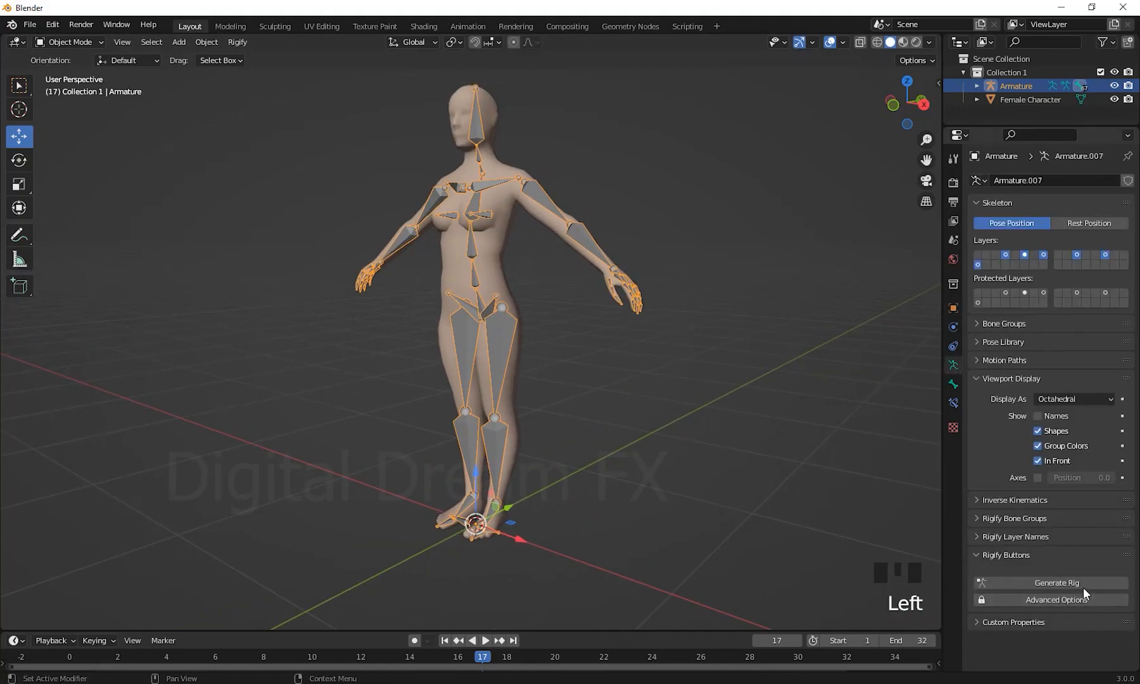
# Step: Save the project as Female 01.blend in the Dynamic Cloth folder
pyautogui.click(29, 24)
pyautogui.click(101, 126)
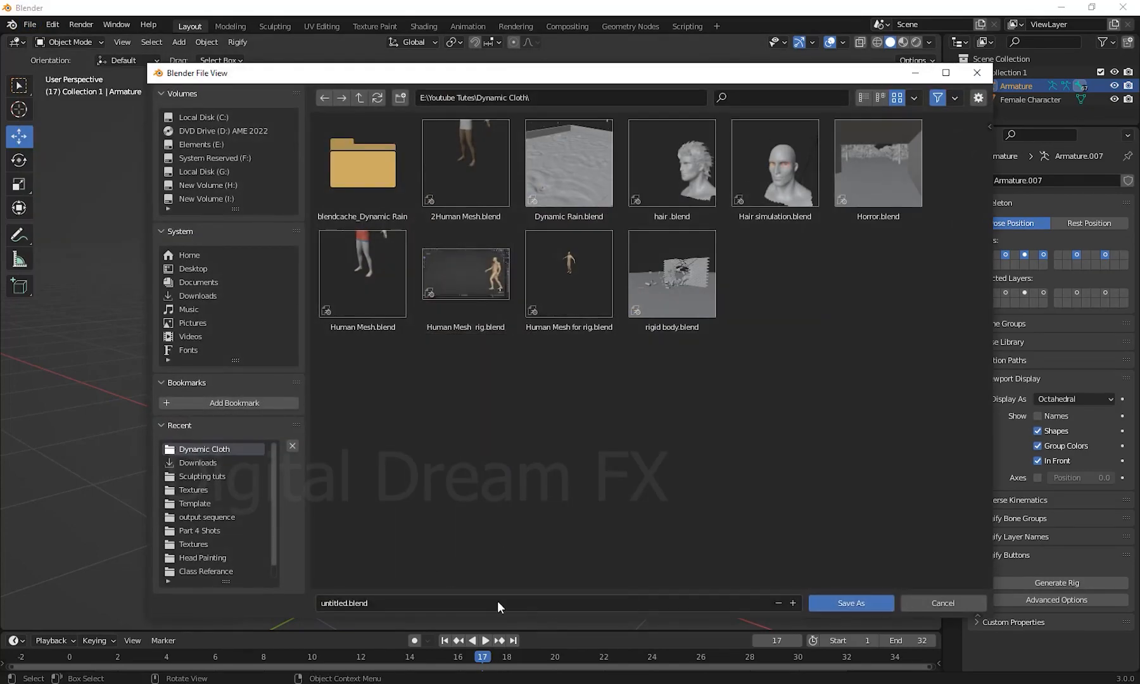
pyautogui.click(399, 602)
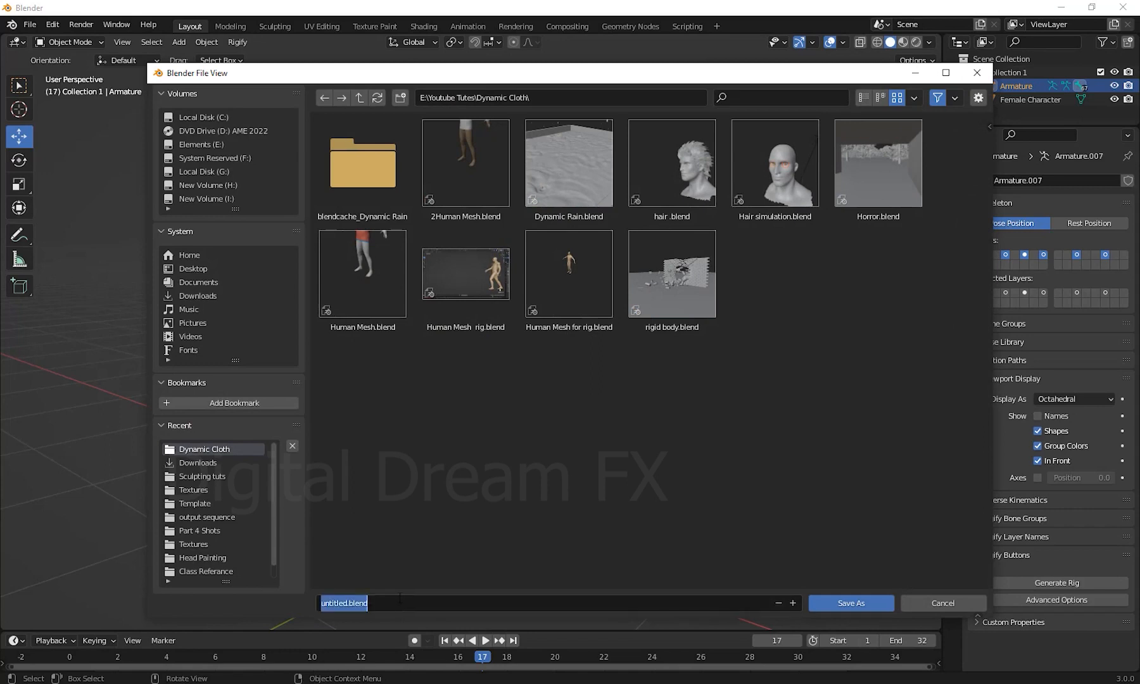
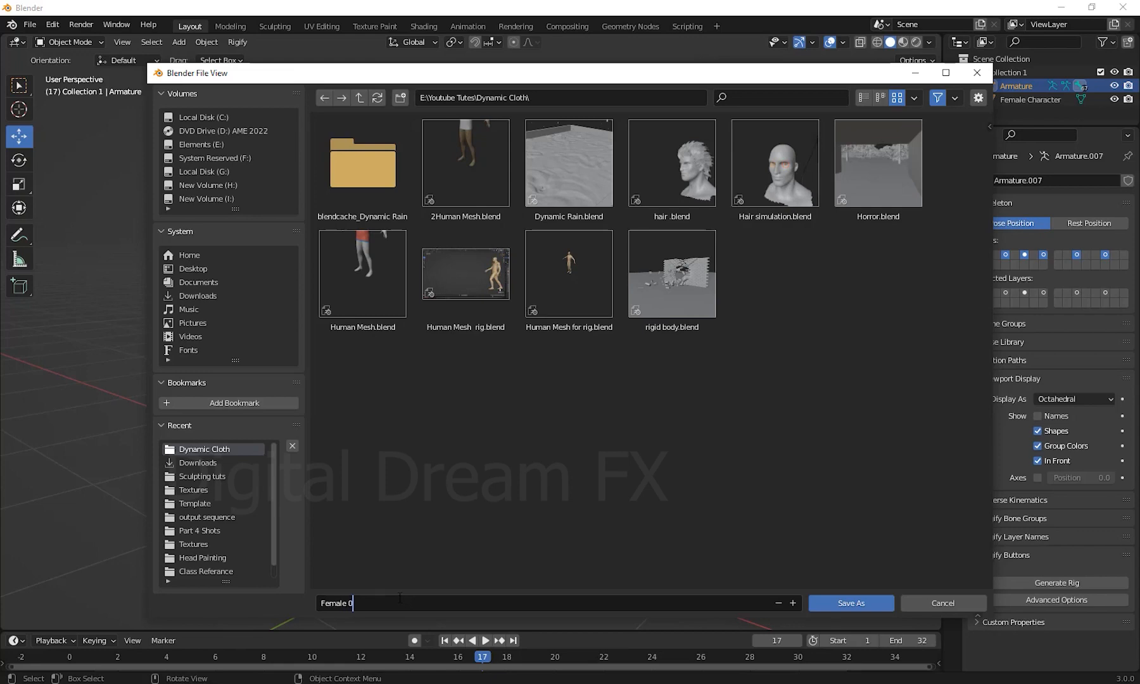
pyautogui.click(827, 602)
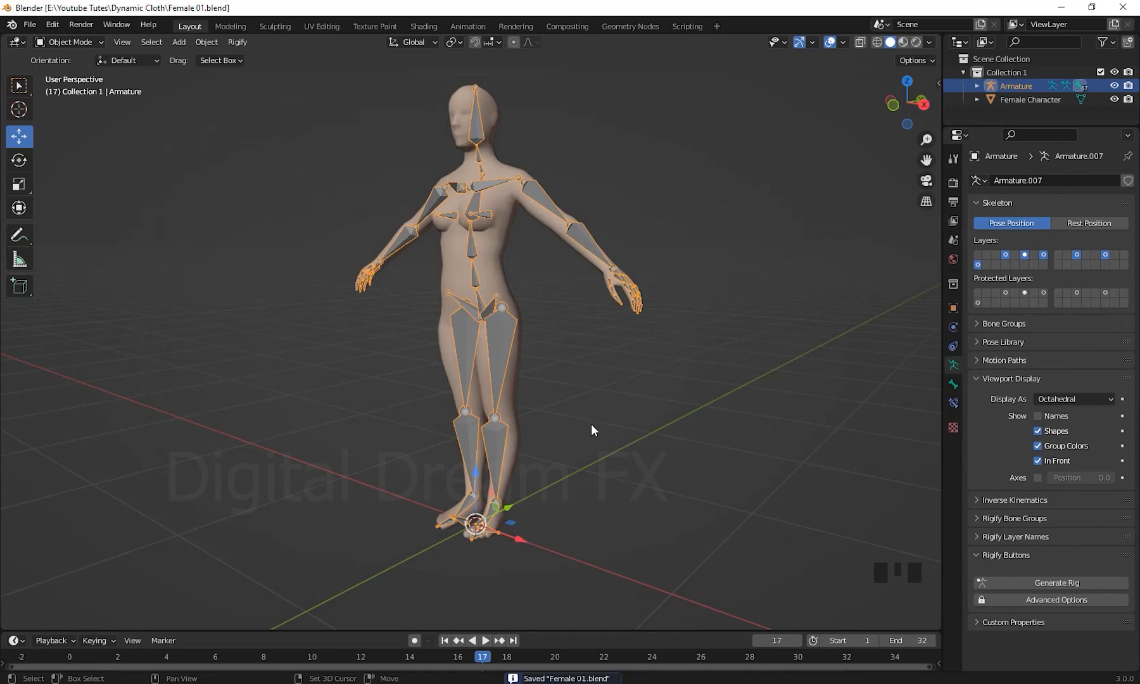
# Step: Generate the Rigify control rig from the fitted armature
pyautogui.keyDown('shift'); pyautogui.moveTo(590, 424); pyautogui.dragTo(668, 431, button='middle'); pyautogui.keyUp('shift')
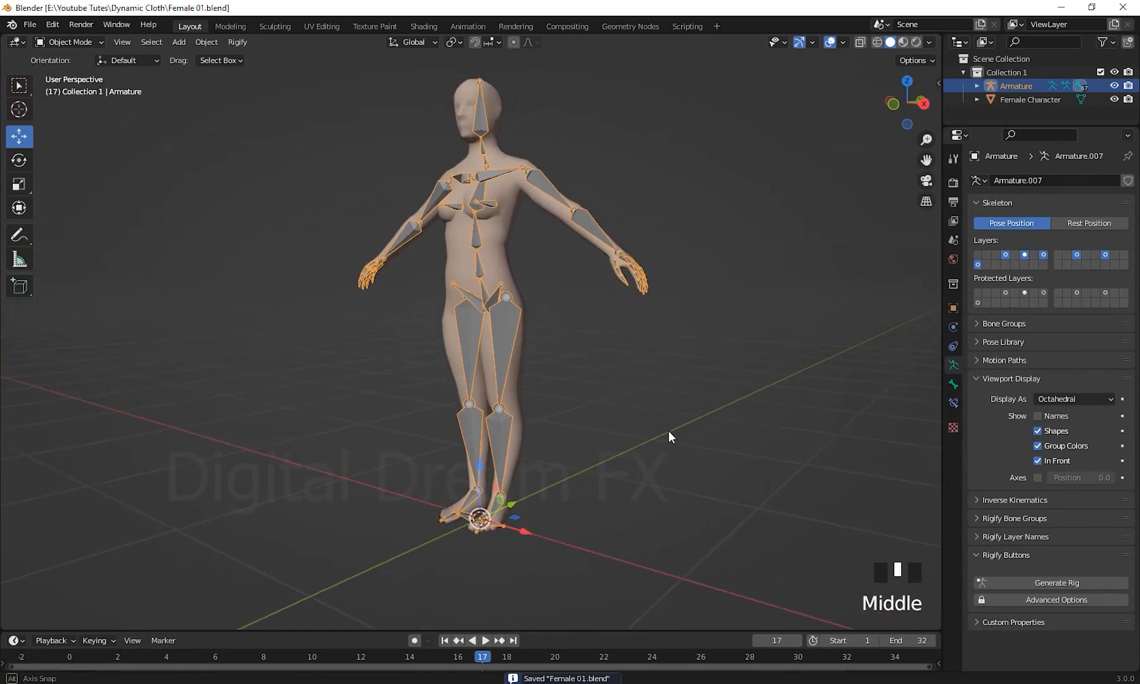
pyautogui.click(1070, 581)
pyautogui.scroll(-3, 590, 431)
pyautogui.moveTo(590, 432); pyautogui.dragTo(451, 430, button='middle')
pyautogui.scroll(4, 451, 430)
pyautogui.keyDown('shift'); pyautogui.moveTo(495, 355); pyautogui.dragTo(532, 375, button='middle'); pyautogui.keyUp('shift')
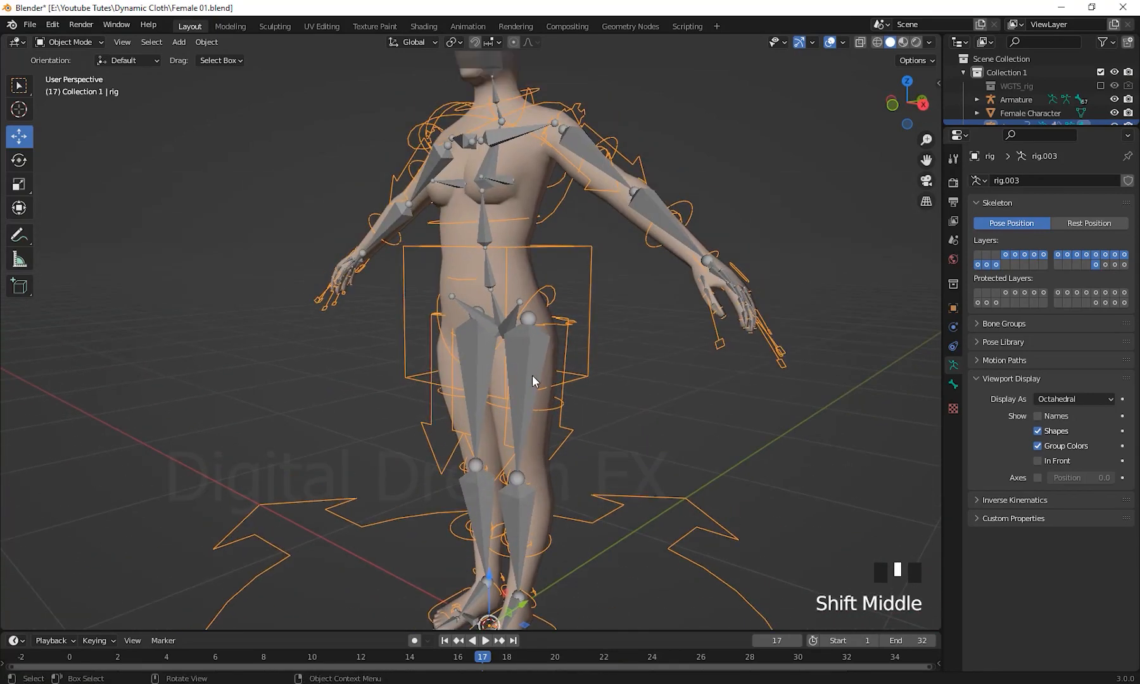
# Step: Select the original armature and hide it in the viewport
pyautogui.click(532, 375)
pyautogui.scroll(-3, 638, 481)
pyautogui.moveTo(639, 480); pyautogui.dragTo(566, 448, button='middle')
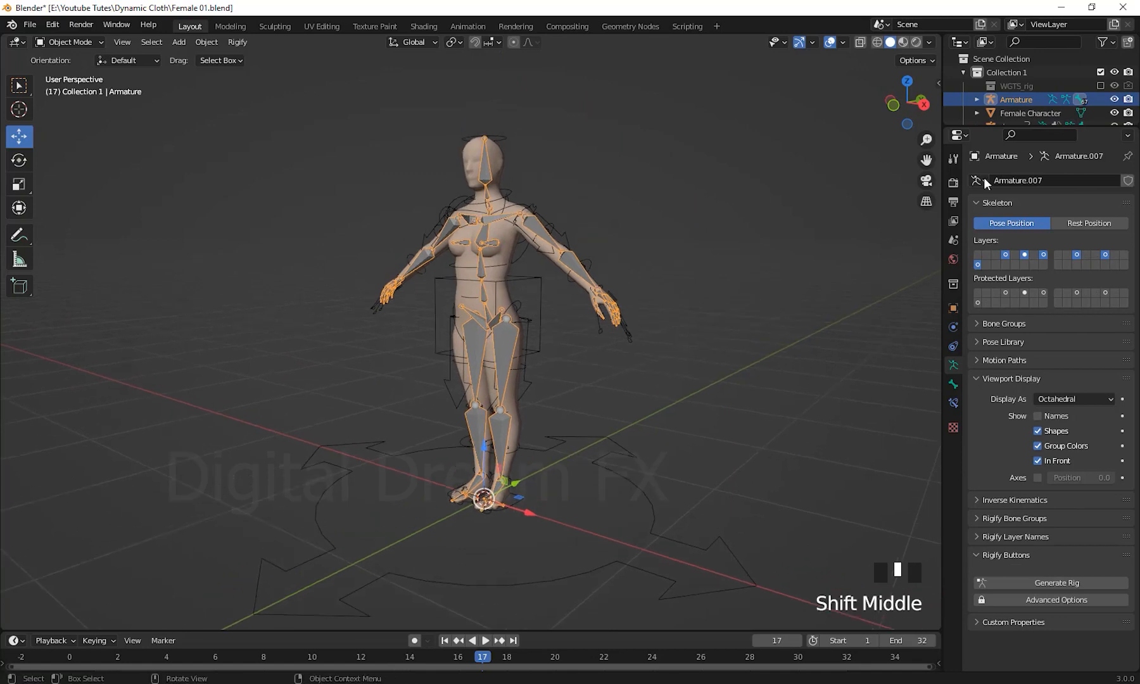
pyautogui.keyDown('shift'); pyautogui.moveTo(736, 298); pyautogui.dragTo(736, 296, button='middle'); pyautogui.keyUp('shift')
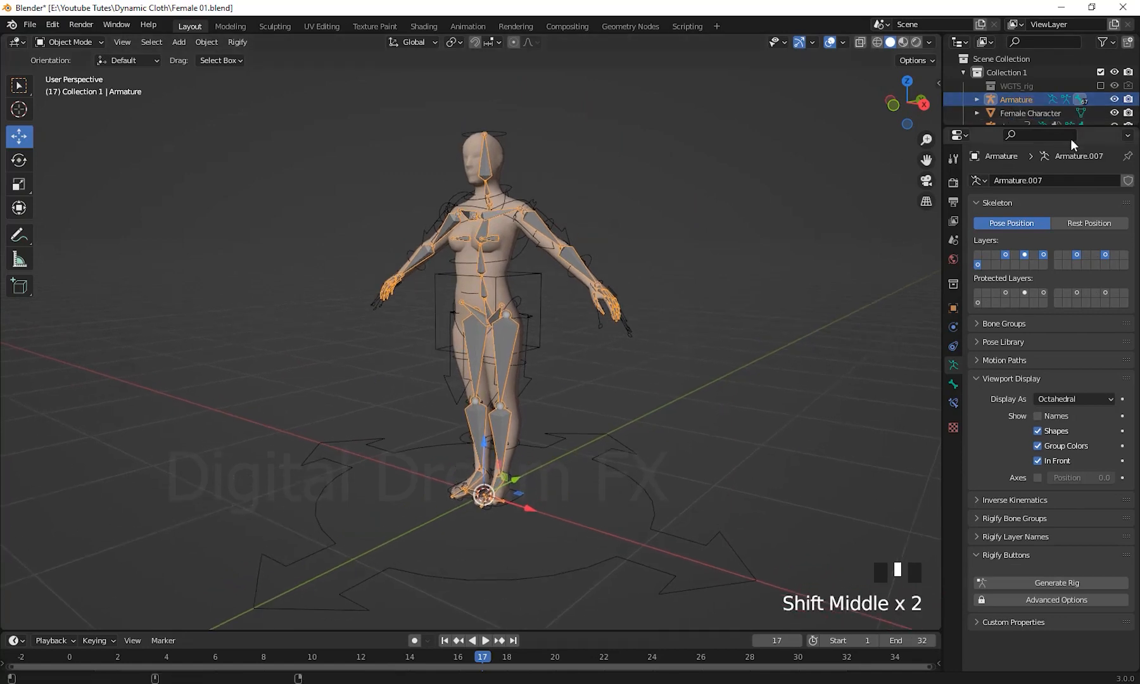
pyautogui.click(1115, 99)
pyautogui.keyDown('shift'); pyautogui.moveTo(598, 443); pyautogui.dragTo(571, 323, button='middle'); pyautogui.keyUp('shift')
pyautogui.click(570, 323)
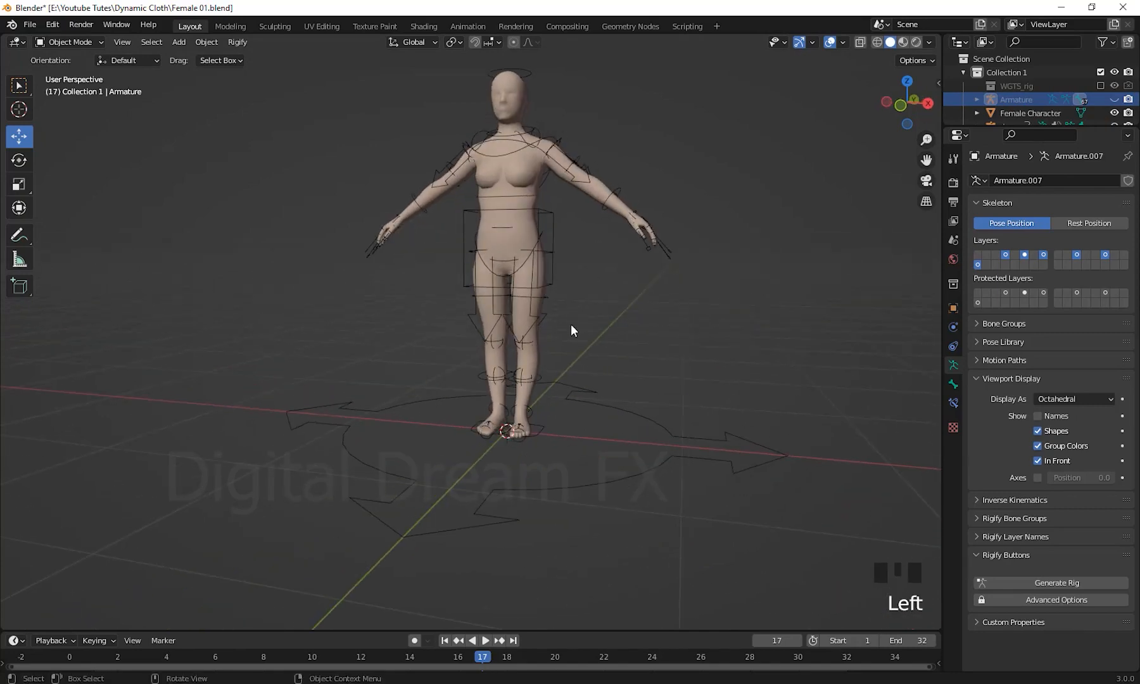
# Step: Parent the Female Character mesh to the generated rig using Armature Deform With Automatic Weights
pyautogui.click(589, 248)
pyautogui.keyDown('shift'); pyautogui.moveTo(589, 248); pyautogui.dragTo(669, 358, button='middle'); pyautogui.keyUp('shift')
pyautogui.scroll(3, 613, 399)
pyautogui.click(543, 217)
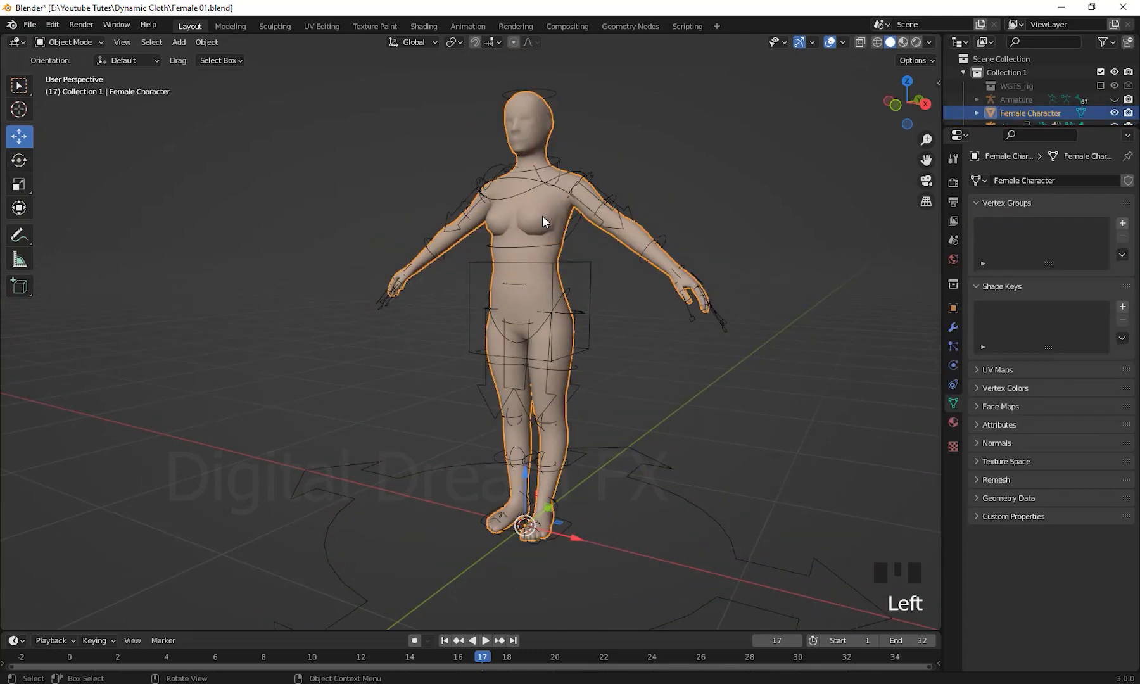
pyautogui.keyDown('shift'); pyautogui.click(590, 269); pyautogui.keyUp('shift')
pyautogui.scroll(-1, 677, 370)
pyautogui.keyDown('shift'); pyautogui.moveTo(677, 370); pyautogui.dragTo(666, 319, button='middle'); pyautogui.keyUp('shift')
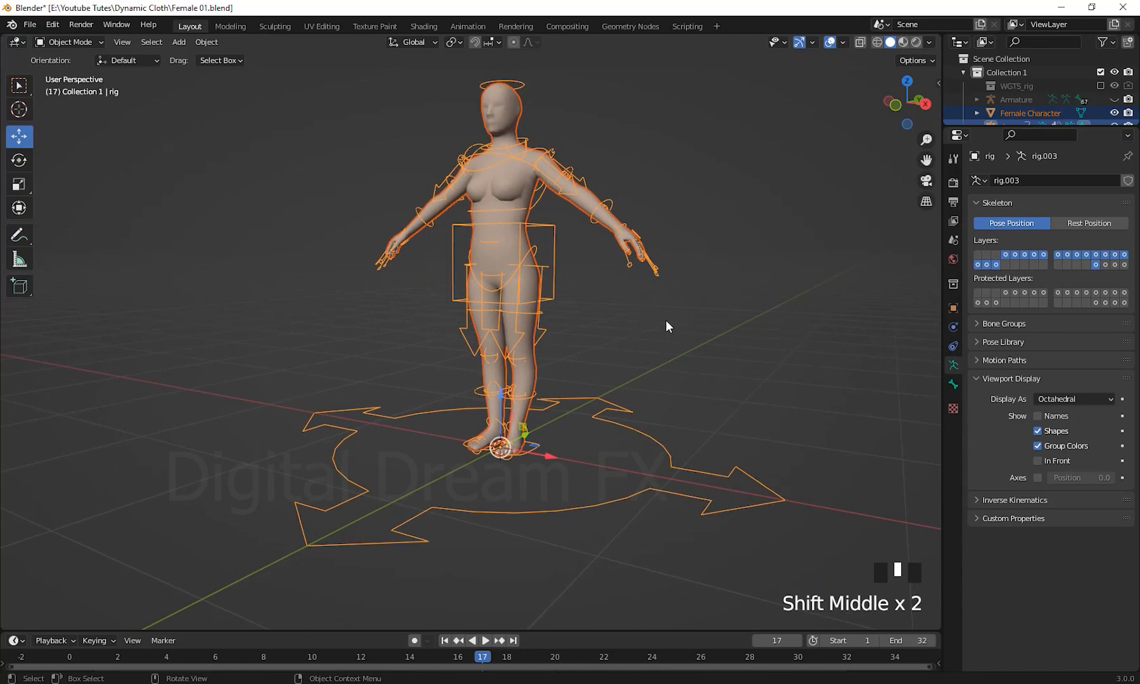
pyautogui.hotkey('ctrl', 'p')
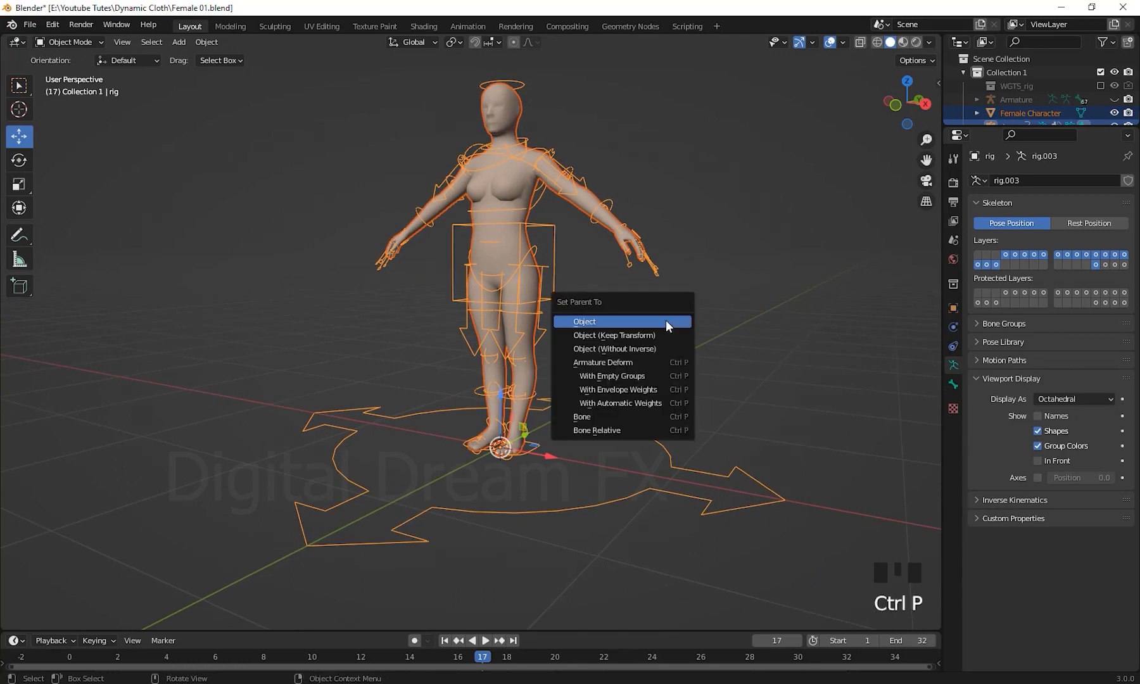
pyautogui.click(630, 404)
# Step: Select only the generated rig and switch it to Pose Mode
pyautogui.keyDown('shift'); pyautogui.moveTo(630, 404); pyautogui.dragTo(651, 417, button='middle'); pyautogui.keyUp('shift')
pyautogui.scroll(2, 644, 459)
pyautogui.click(612, 284)
pyautogui.click(603, 257)
pyautogui.scroll(-1, 665, 354)
pyautogui.keyDown('shift'); pyautogui.moveTo(680, 373); pyautogui.dragTo(678, 392, button='middle'); pyautogui.keyUp('shift')
pyautogui.moveTo(678, 393); pyautogui.dragTo(637, 398, button='middle')
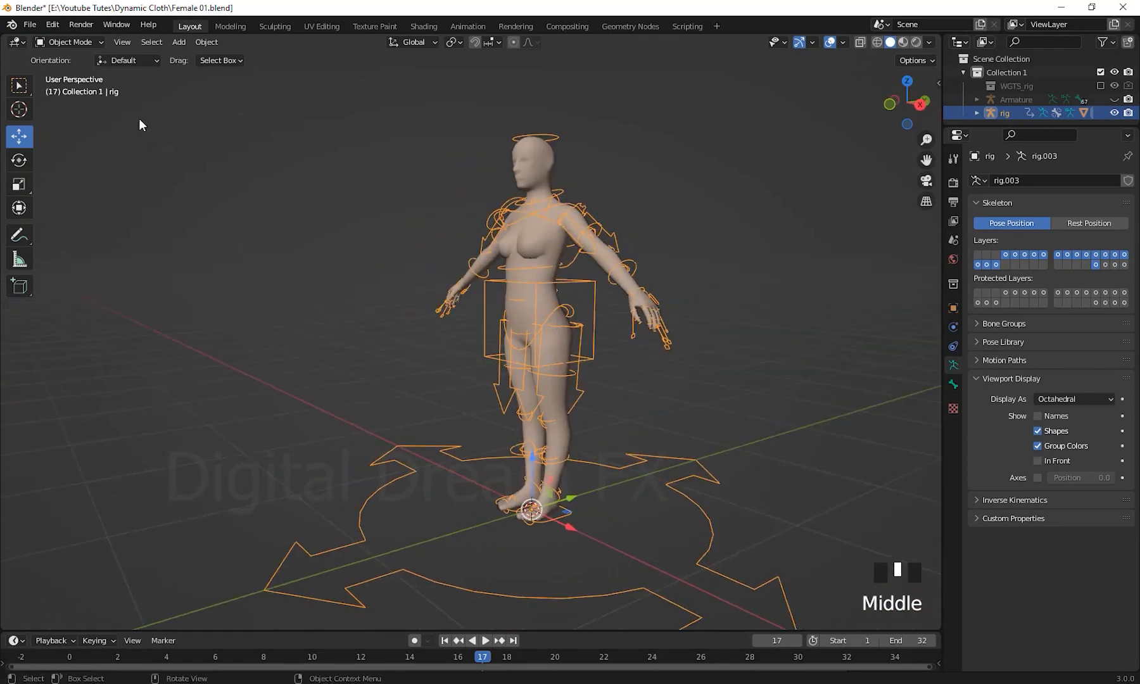
pyautogui.click(75, 42)
pyautogui.click(80, 86)
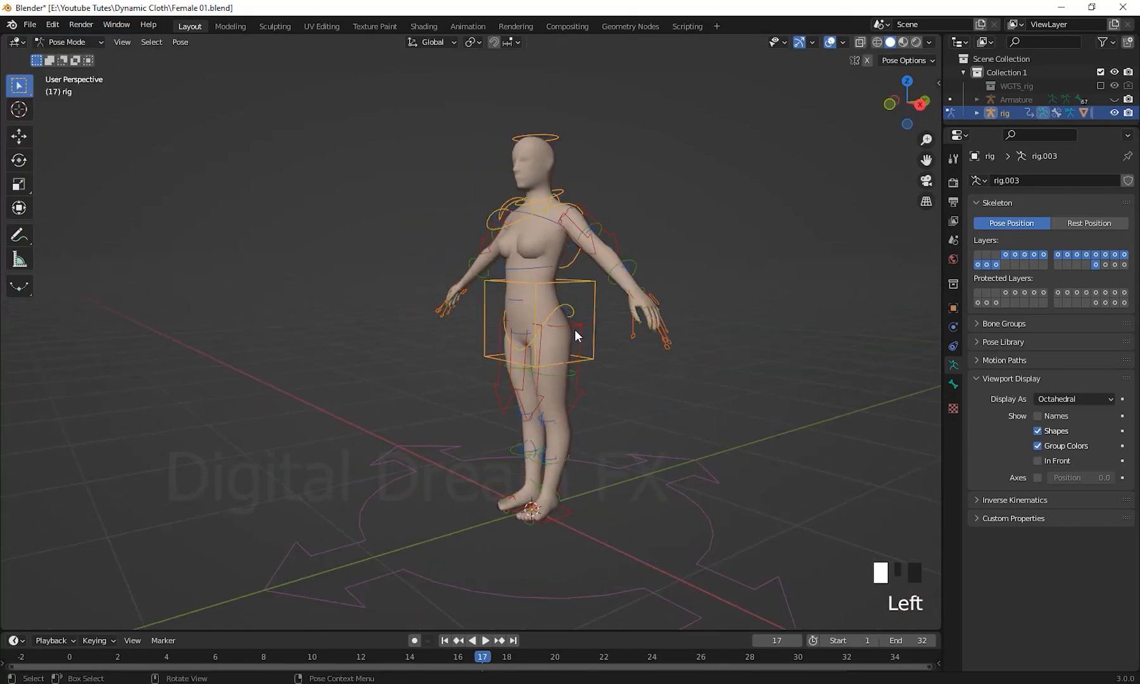
# Step: Test the body's deformation by moving the torso control, cancelling each move
pyautogui.click(589, 290)
pyautogui.moveTo(698, 425); pyautogui.dragTo(725, 437, button='middle')
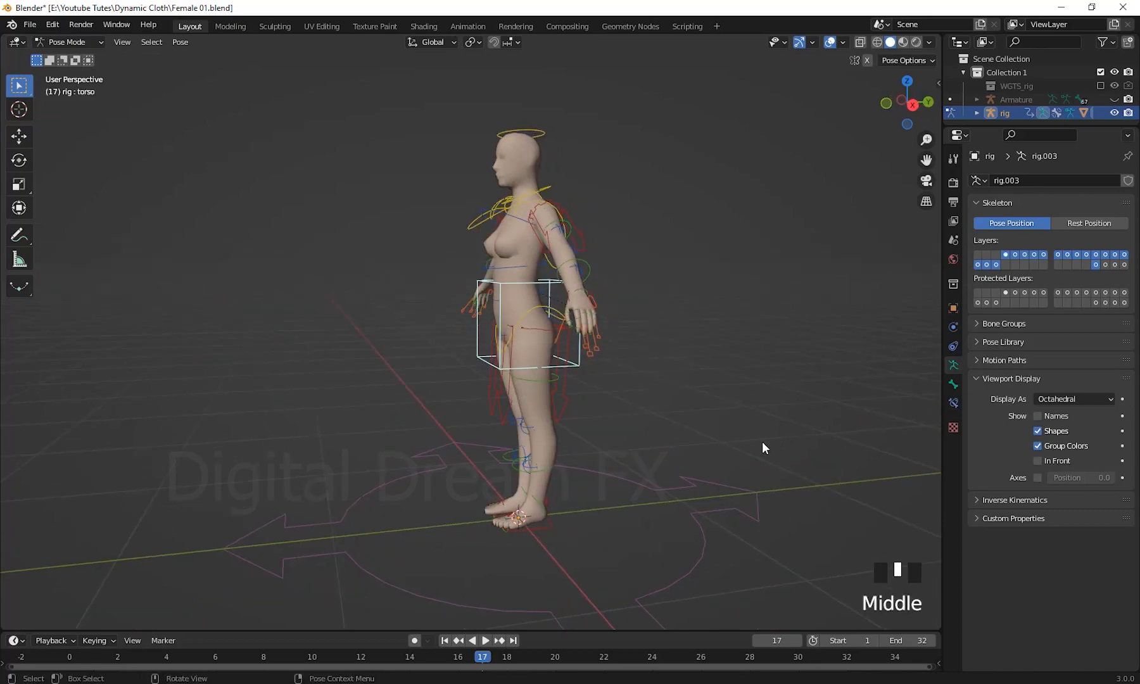
pyautogui.press('g')
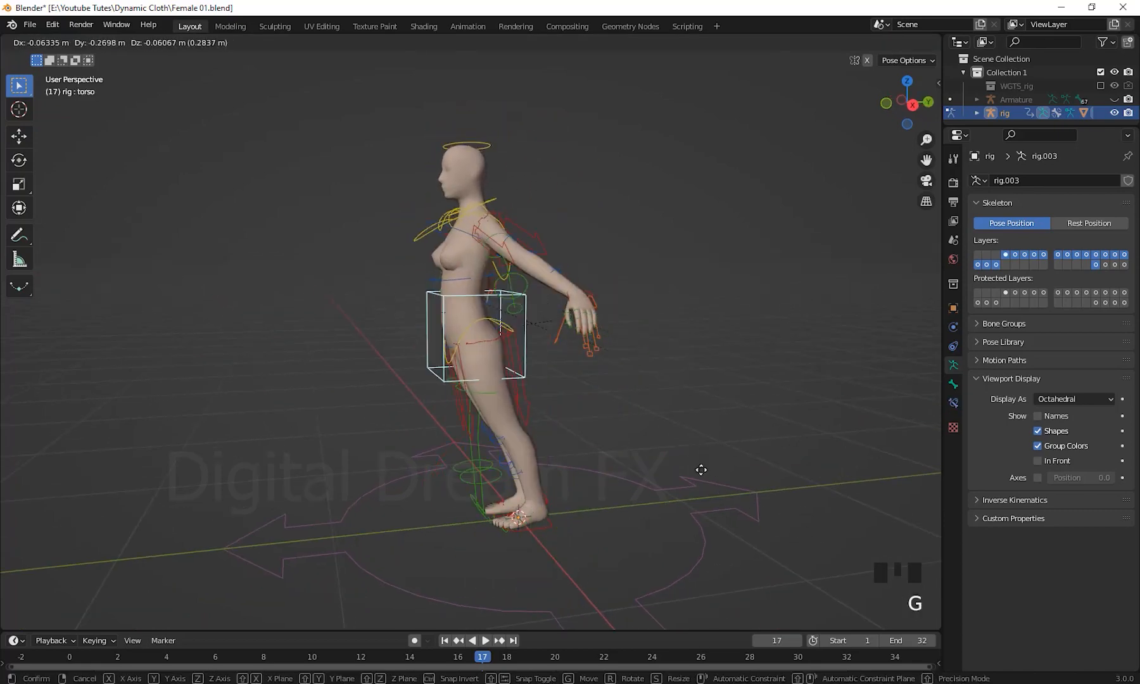
pyautogui.rightClick(763, 469)
pyautogui.moveTo(584, 474); pyautogui.dragTo(664, 451, button='middle')
pyautogui.press('g')
pyautogui.rightClick(671, 454)
# Step: Test the body's deformation by rotating the chest control in front and side views, cancelling each rotation
pyautogui.scroll(2, 727, 398)
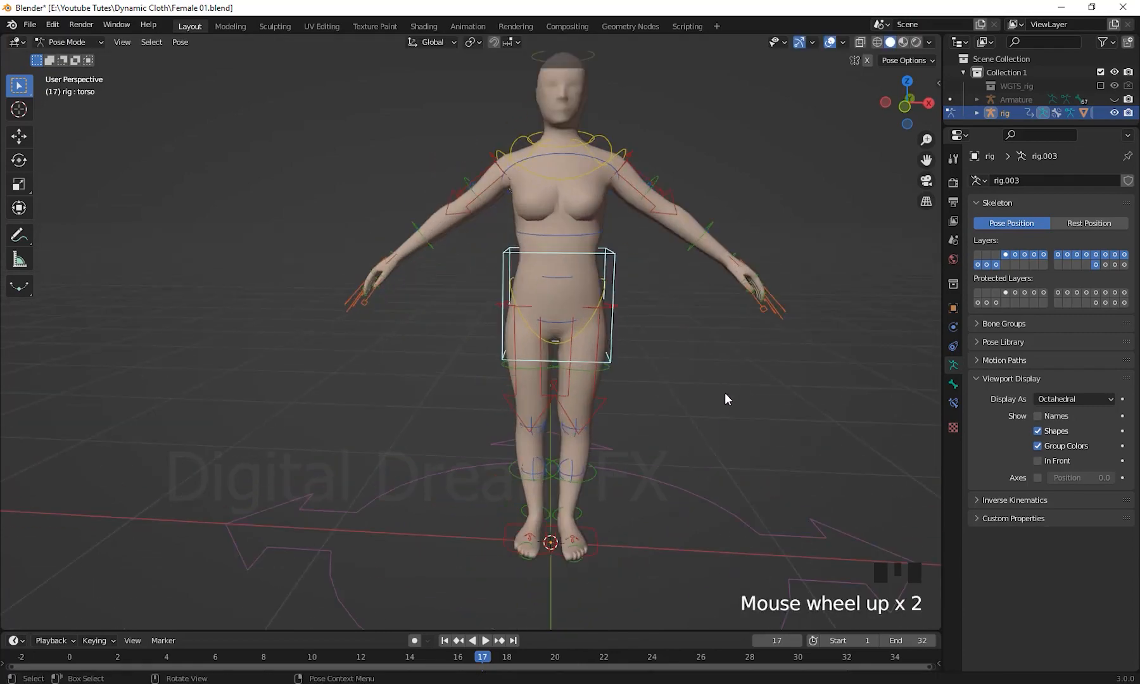
pyautogui.keyDown('shift'); pyautogui.moveTo(726, 398); pyautogui.dragTo(691, 433, button='middle'); pyautogui.keyUp('shift')
pyautogui.click(581, 248)
pyautogui.moveTo(581, 248); pyautogui.dragTo(758, 427, button='middle')
pyautogui.press('r')
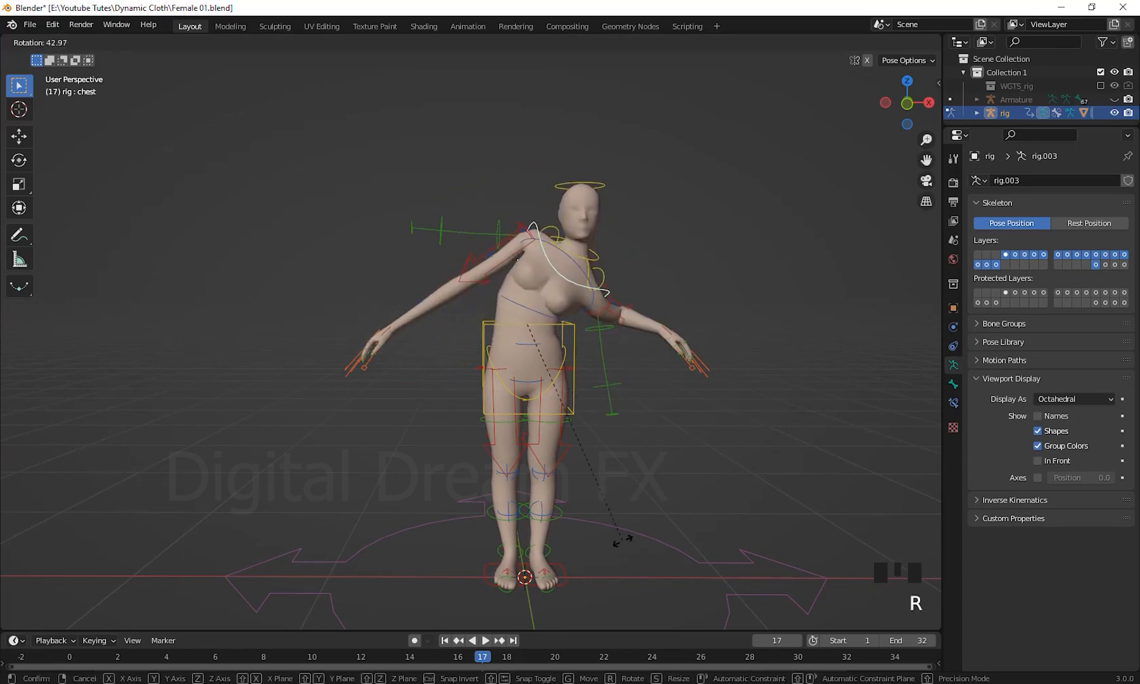
pyautogui.rightClick(703, 380)
pyautogui.scroll(-2, 733, 435)
pyautogui.moveTo(733, 435); pyautogui.dragTo(662, 422, button='middle')
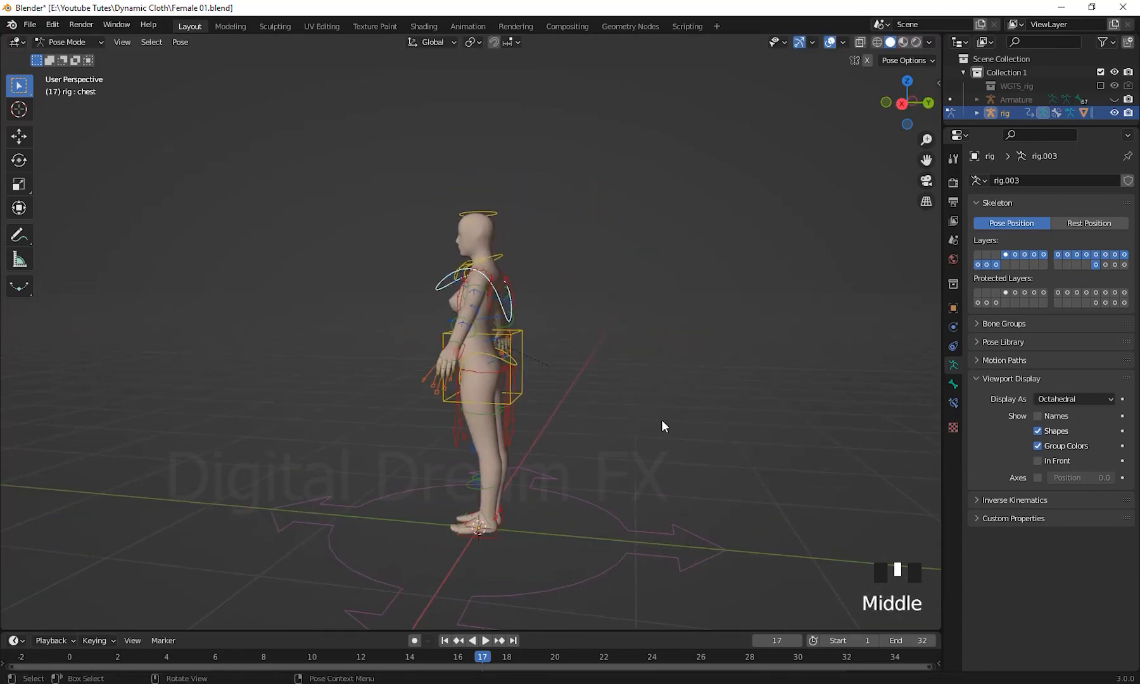
pyautogui.press('r')
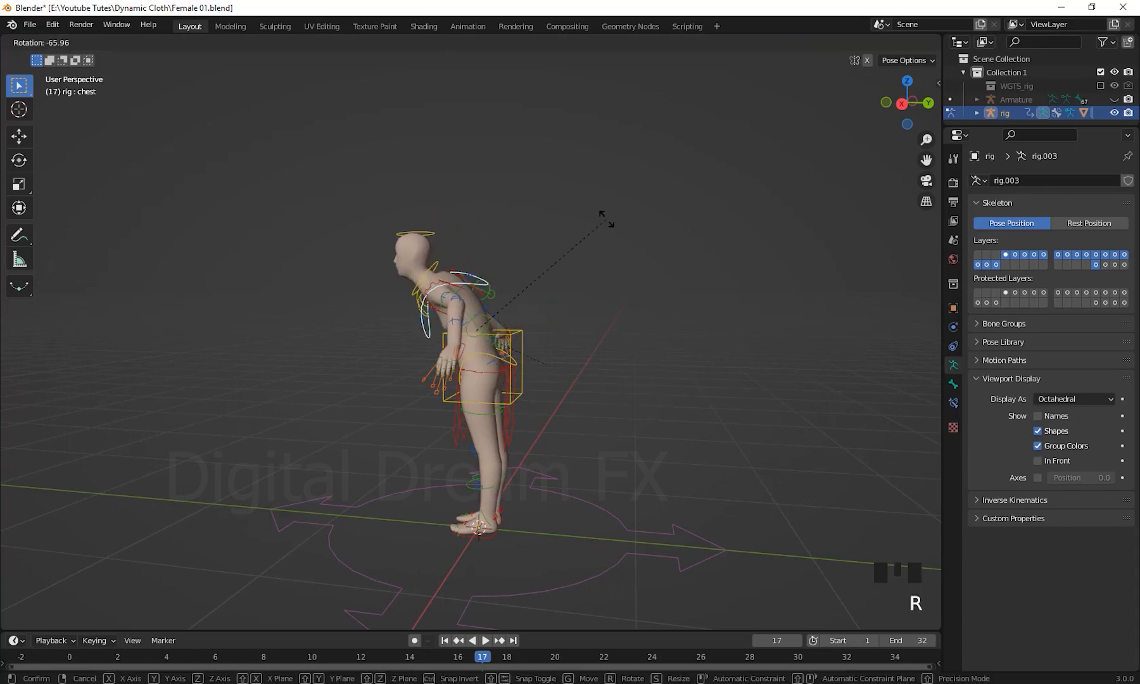
pyautogui.rightClick(688, 538)
pyautogui.moveTo(688, 536); pyautogui.dragTo(594, 543, button='middle')
pyautogui.scroll(3, 677, 529)
pyautogui.scroll(-2, 643, 331)
pyautogui.keyDown('shift'); pyautogui.moveTo(650, 417); pyautogui.dragTo(615, 493, button='middle'); pyautogui.keyUp('shift')
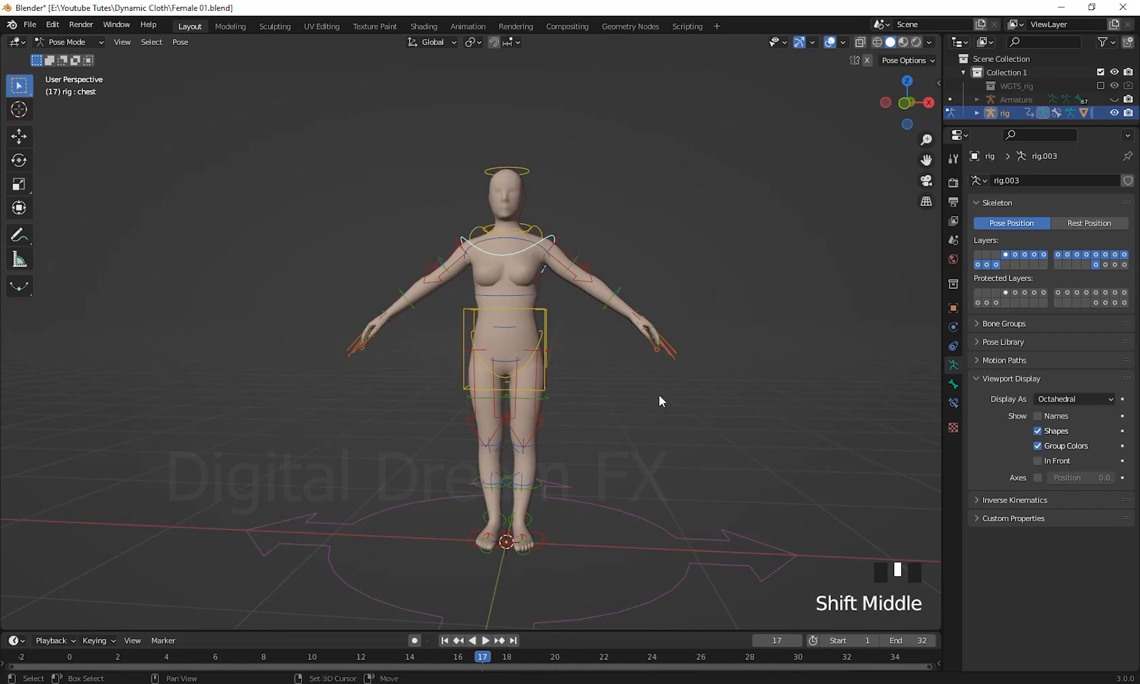
# Step: Select the torso control and display its transform, rig properties and rig layers in the viewport sidebar
pyautogui.keyDown('shift'); pyautogui.moveTo(660, 395); pyautogui.dragTo(690, 345, button='middle'); pyautogui.keyUp('shift')
pyautogui.moveTo(690, 345); pyautogui.dragTo(830, 343, button='middle')
pyautogui.click(550, 253)
pyautogui.press('n')
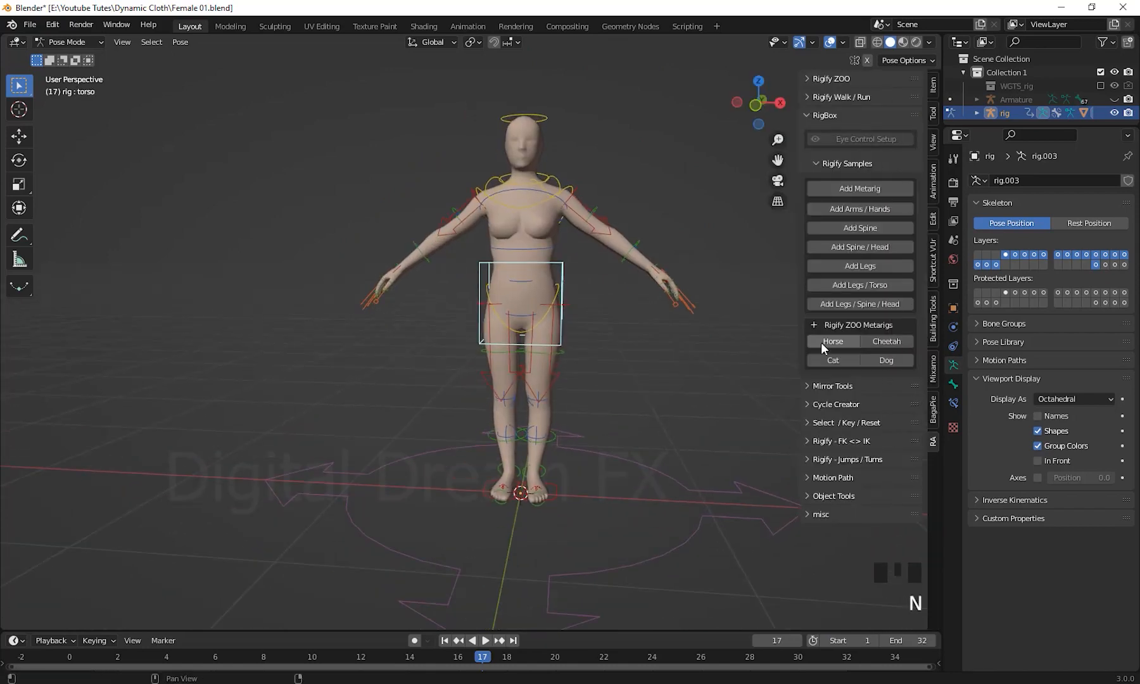
pyautogui.keyDown('shift'); pyautogui.moveTo(726, 384); pyautogui.dragTo(688, 329, button='middle'); pyautogui.keyUp('shift')
pyautogui.click(933, 84)
pyautogui.click(933, 85)
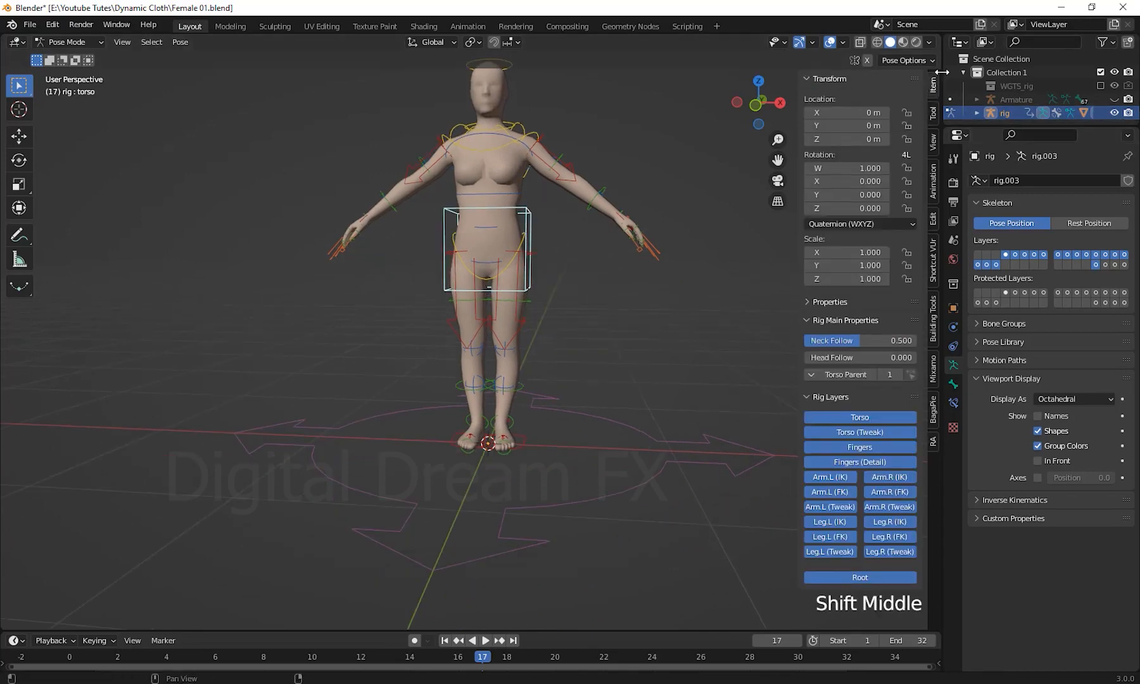
# Step: Hide the Arm.L (FK) and Arm.R (FK) rig layers
pyautogui.keyDown('shift'); pyautogui.moveTo(617, 387); pyautogui.dragTo(639, 372, button='middle'); pyautogui.keyUp('shift')
pyautogui.scroll(-3, 834, 444)
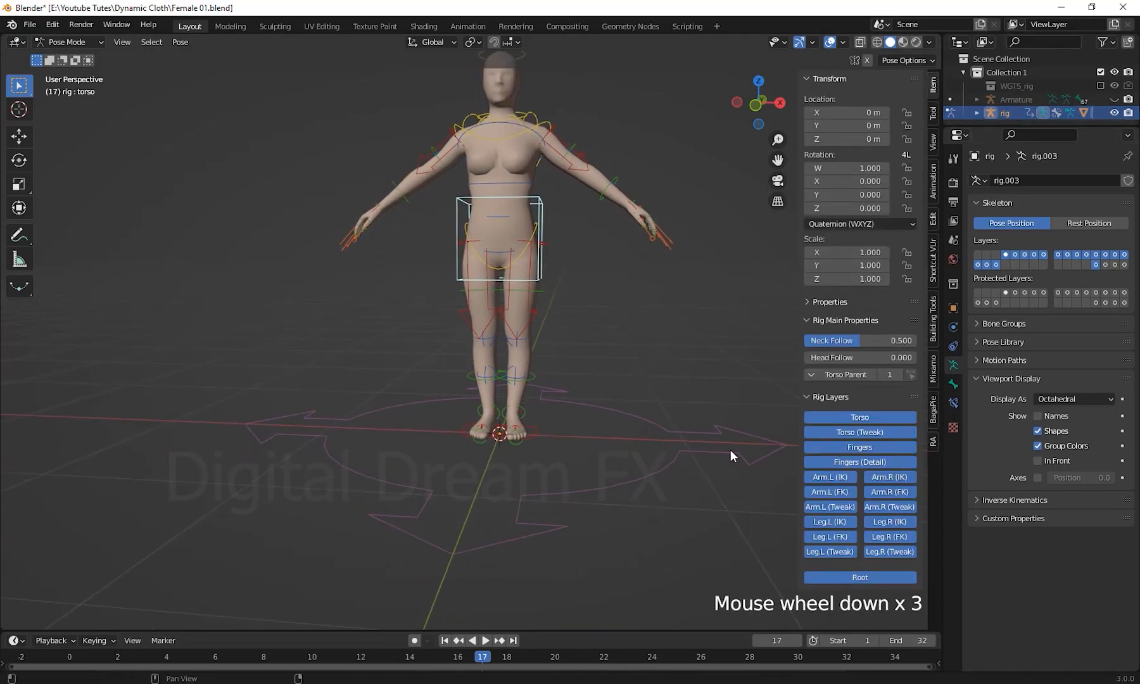
pyautogui.scroll(1, 636, 484)
pyautogui.keyDown('shift'); pyautogui.moveTo(637, 484); pyautogui.dragTo(607, 440, button='middle'); pyautogui.keyUp('shift')
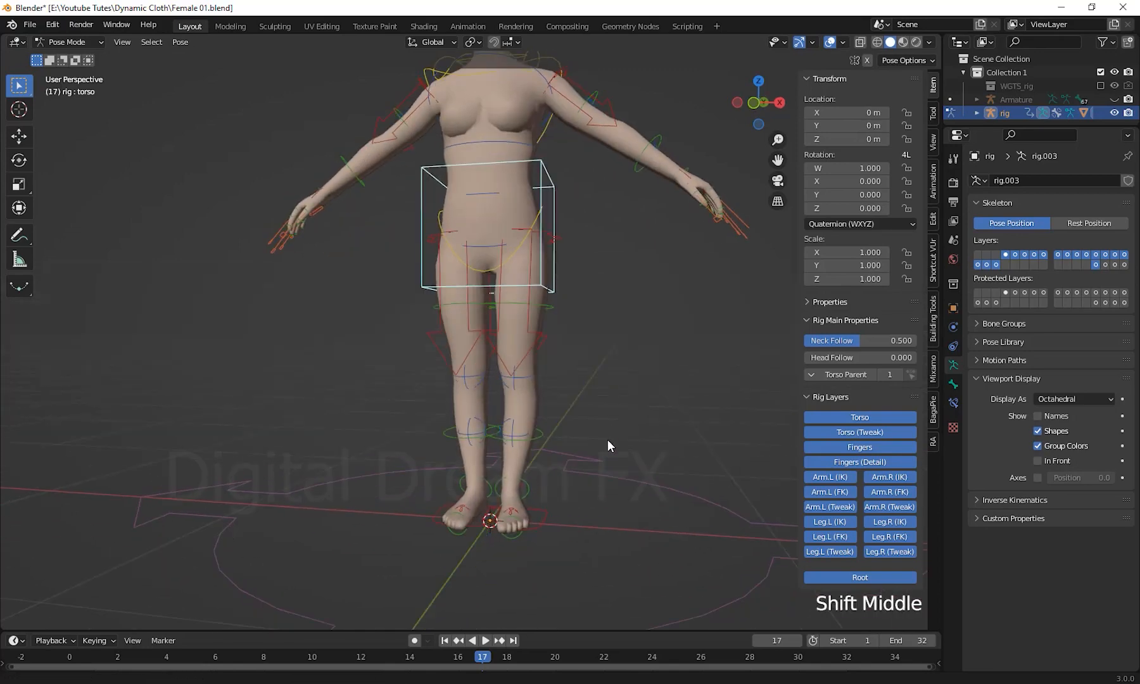
pyautogui.scroll(-2, 603, 484)
pyautogui.keyDown('shift'); pyautogui.moveTo(604, 484); pyautogui.dragTo(591, 506, button='middle'); pyautogui.keyUp('shift')
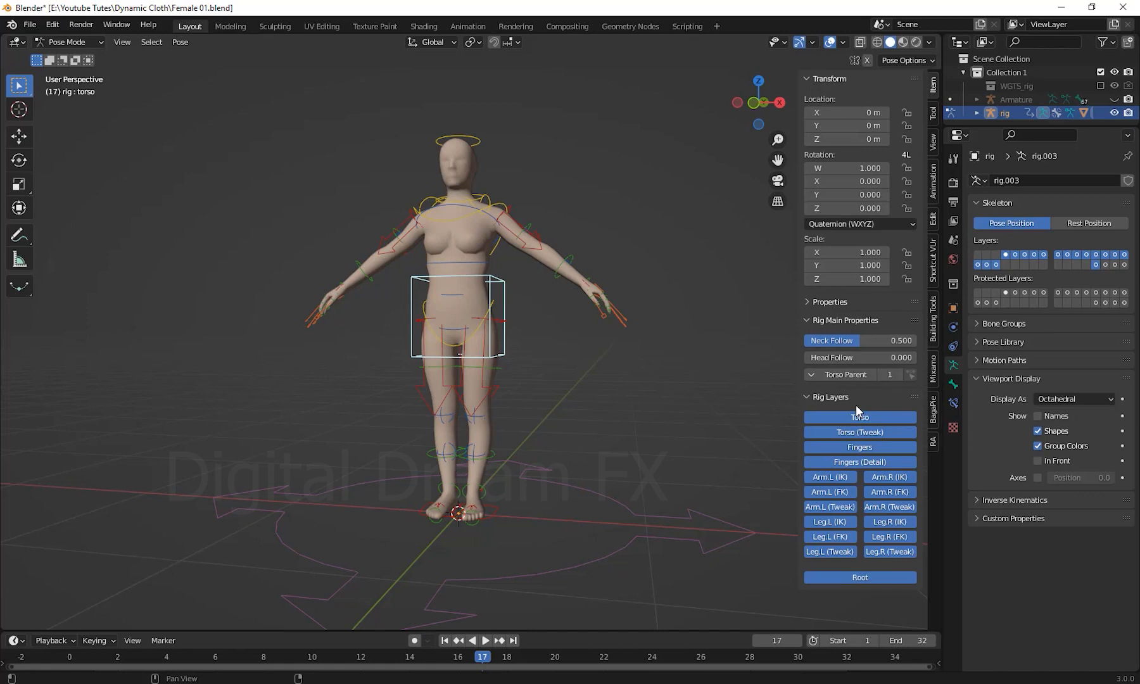
pyautogui.moveTo(697, 419)
pyautogui.keyDown('shift'); pyautogui.mouseDown(button='middle')
pyautogui.moveTo(680, 447)
pyautogui.moveTo(671, 423)
pyautogui.moveTo(671, 444)
pyautogui.moveTo(693, 418)
pyautogui.mouseUp(button='middle'); pyautogui.keyUp('shift')
pyautogui.keyDown('shift'); pyautogui.moveTo(563, 226); pyautogui.dragTo(656, 382, button='middle'); pyautogui.keyUp('shift')
pyautogui.keyDown('shift'); pyautogui.moveTo(782, 417); pyautogui.dragTo(791, 410, button='middle'); pyautogui.keyUp('shift')
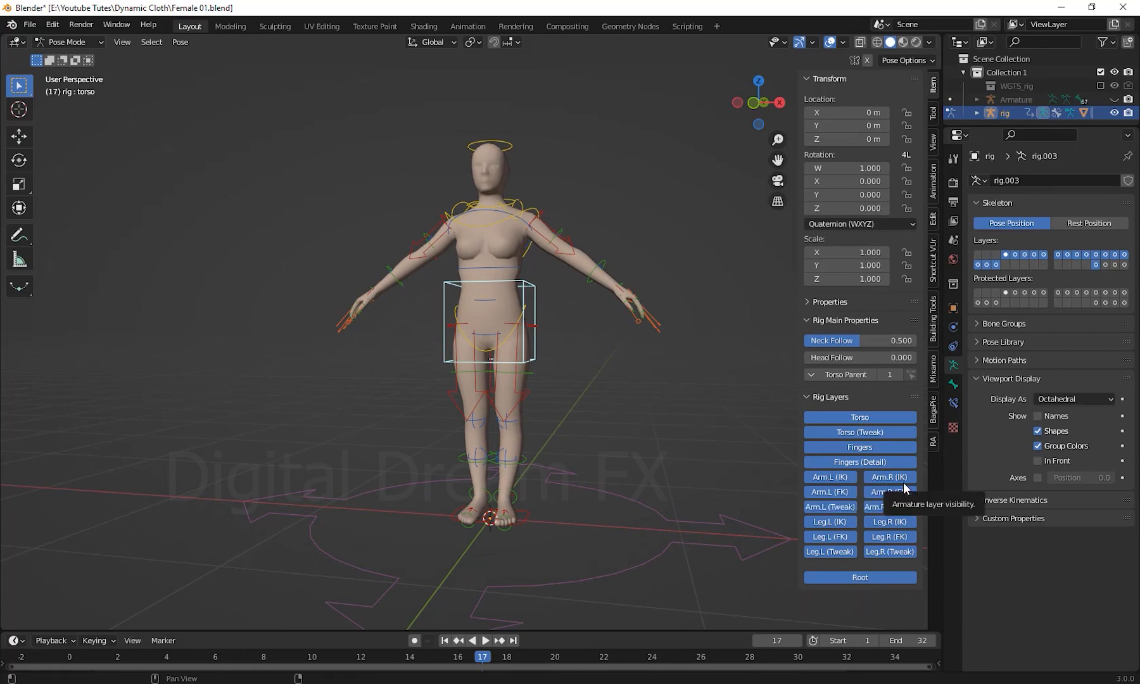
pyautogui.click(846, 491)
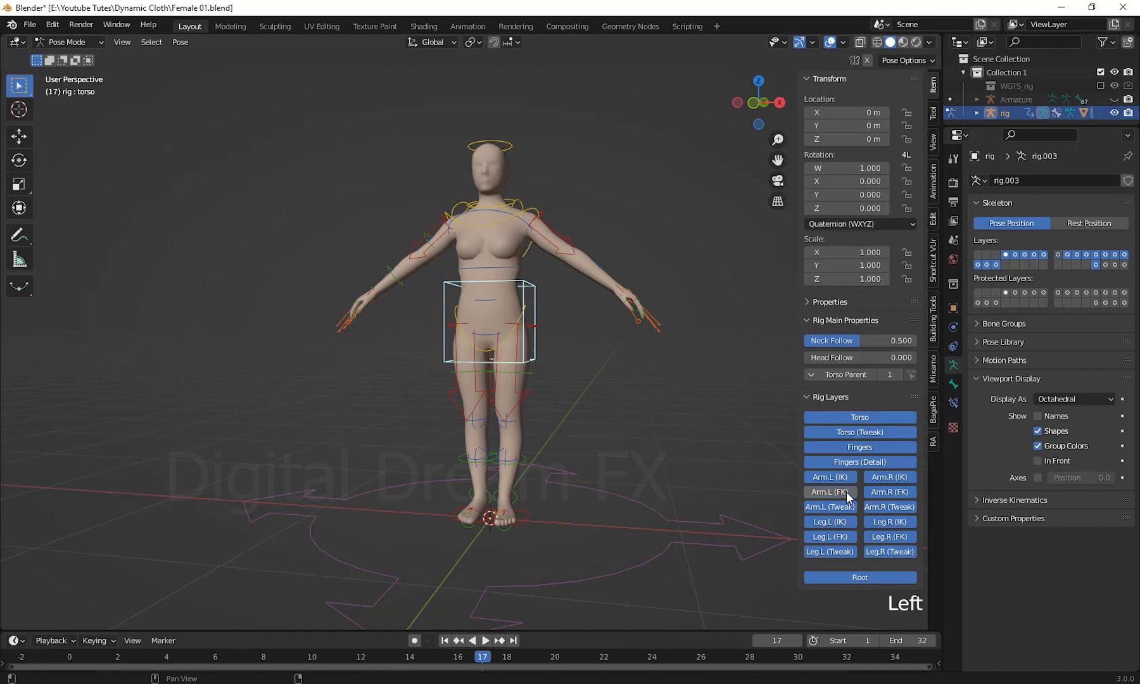
pyautogui.click(883, 493)
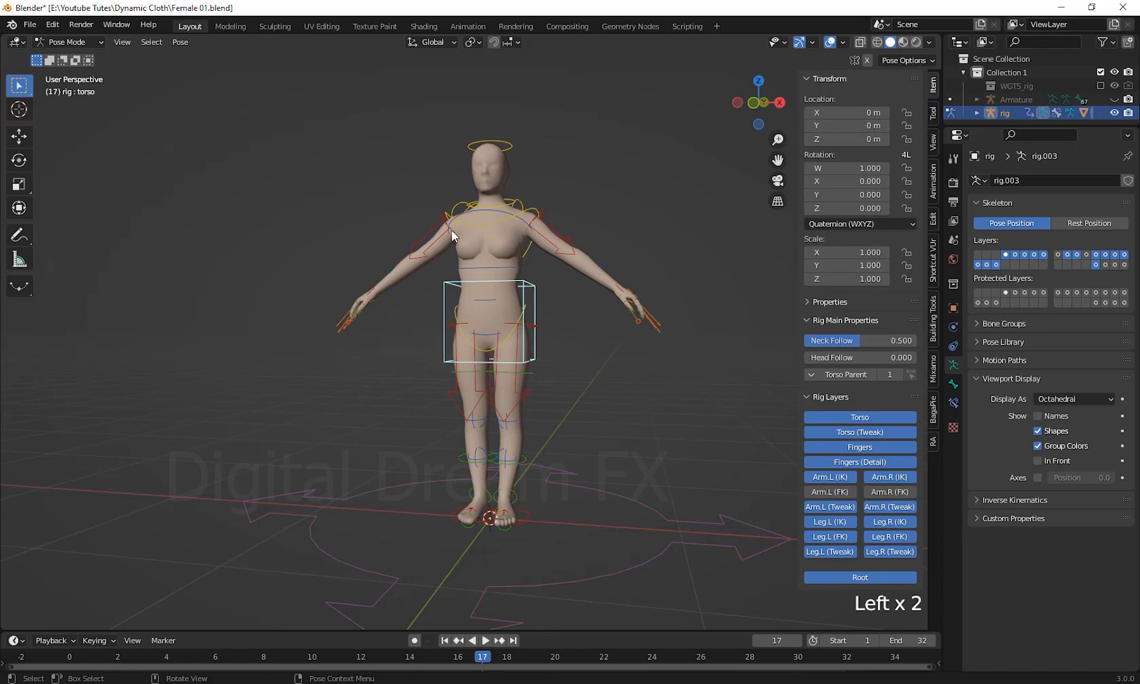
# Step: Test the left arm by moving its hand IK control, cancelling the move
pyautogui.click(619, 289)
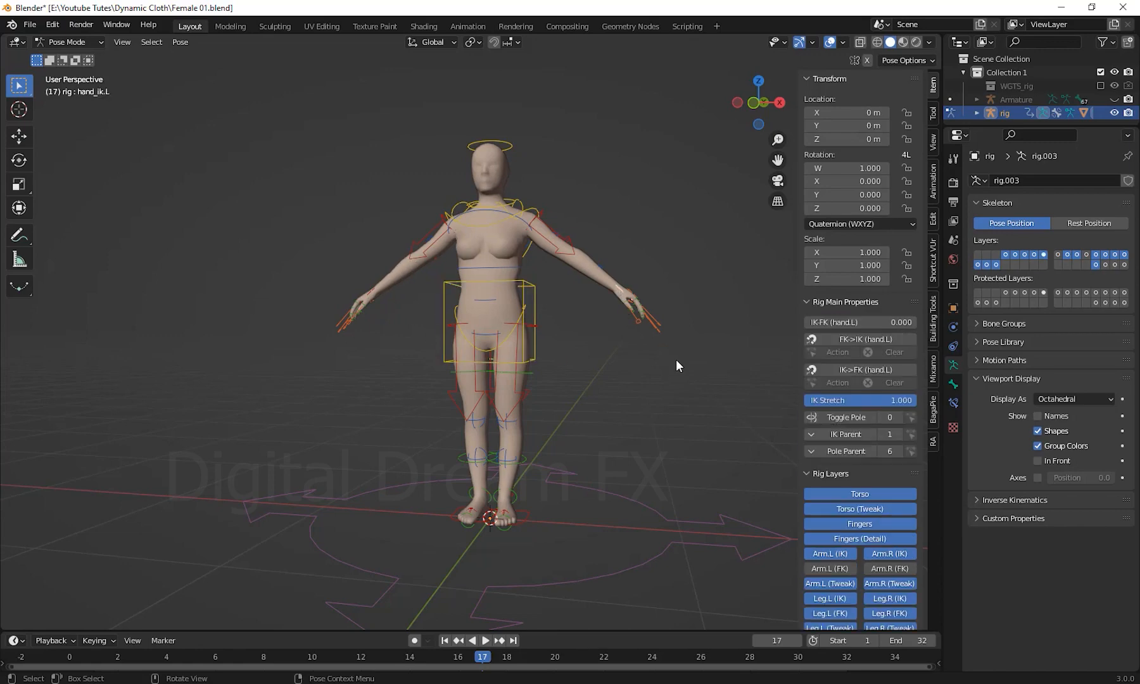
pyautogui.scroll(4, 671, 373)
pyautogui.press('g')
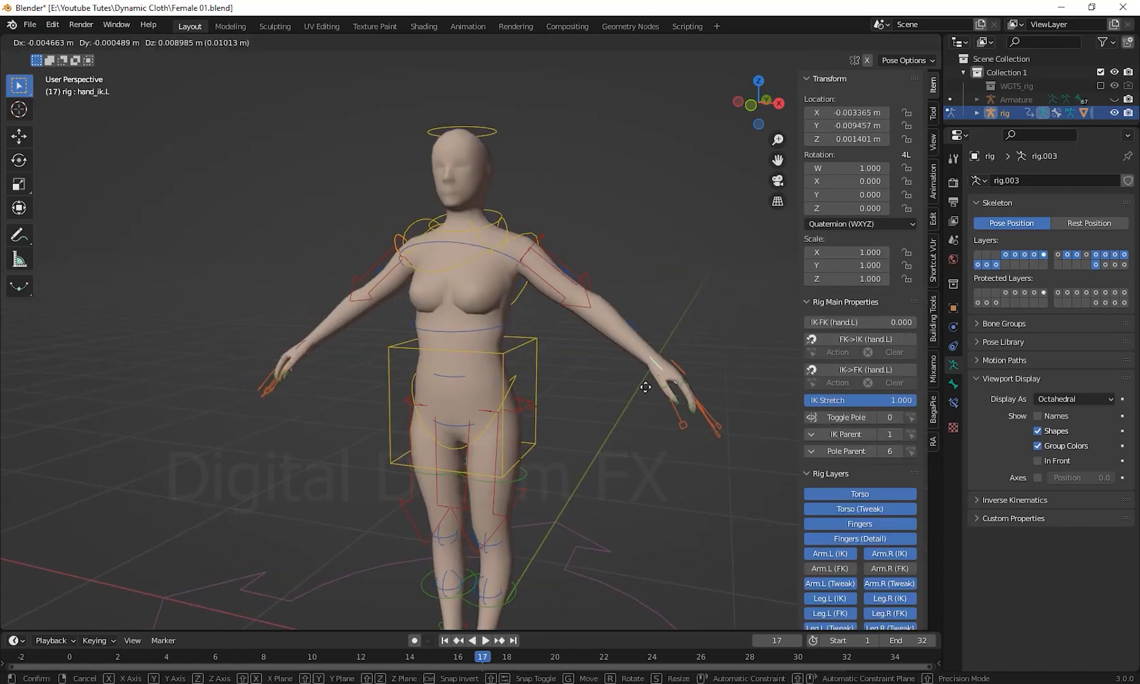
pyautogui.rightClick(645, 406)
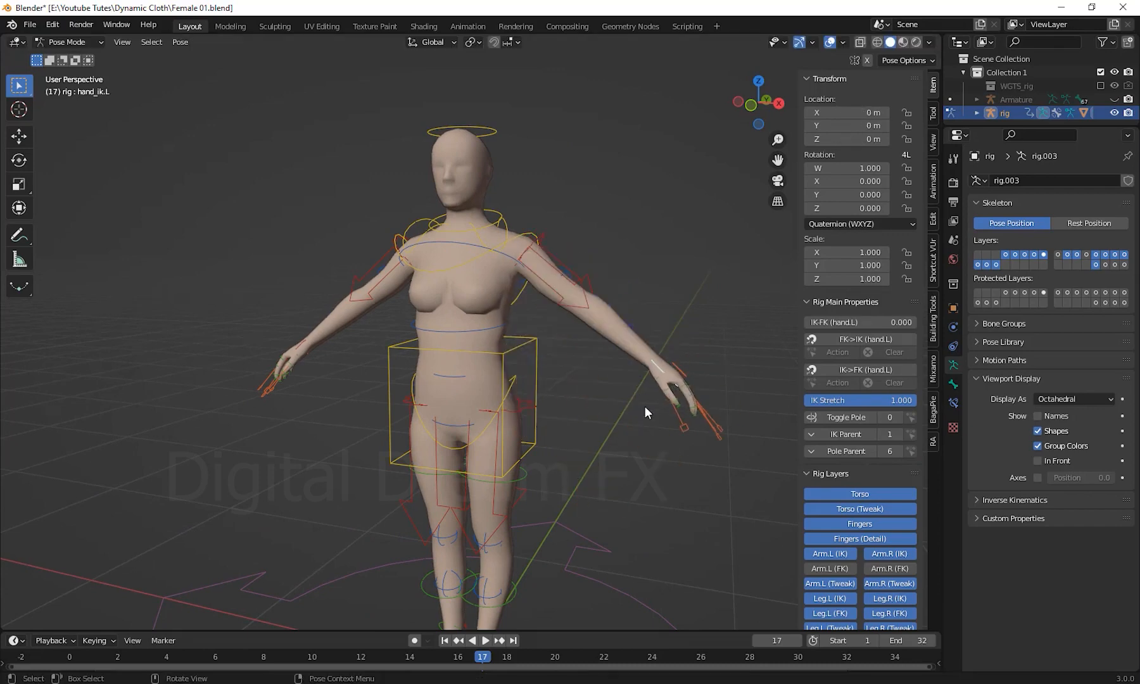
# Step: Select the left hand's finger controls together and try scaling and rotating them
pyautogui.scroll(-2, 646, 409)
pyautogui.moveTo(688, 440)
pyautogui.mouseDown(button='middle')
pyautogui.moveTo(625, 452)
pyautogui.moveTo(681, 448)
pyautogui.mouseUp(button='middle')
pyautogui.scroll(2, 680, 449)
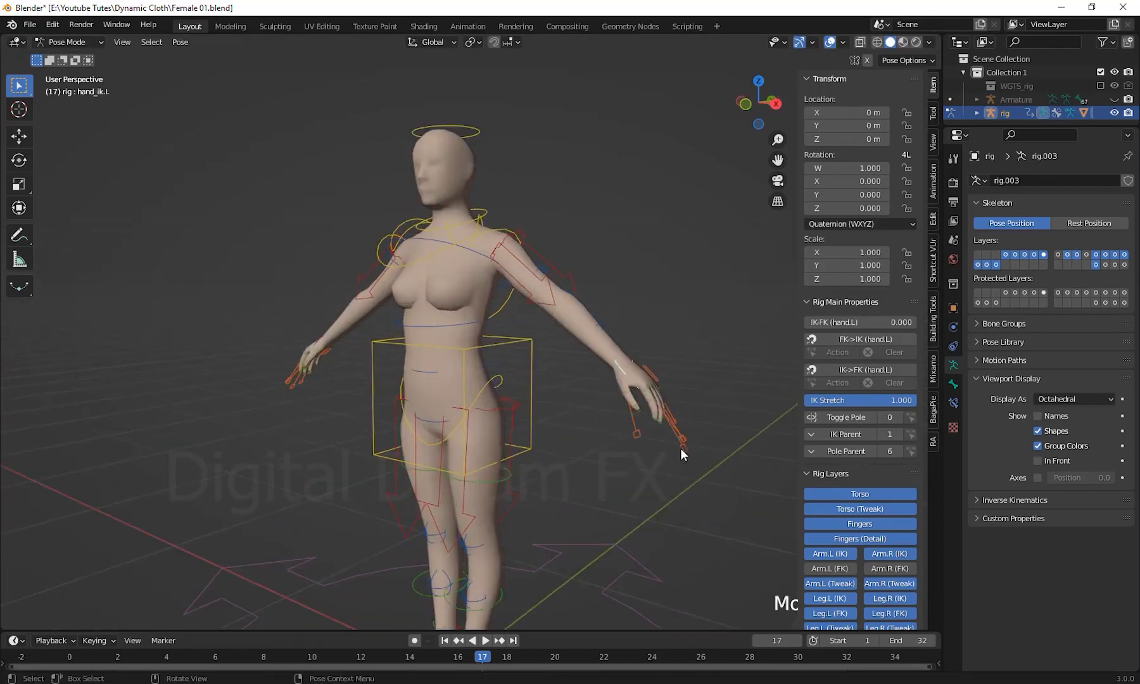
pyautogui.moveTo(781, 489); pyautogui.dragTo(717, 399)
pyautogui.moveTo(718, 398); pyautogui.dragTo(741, 521, button='middle')
pyautogui.press('s')
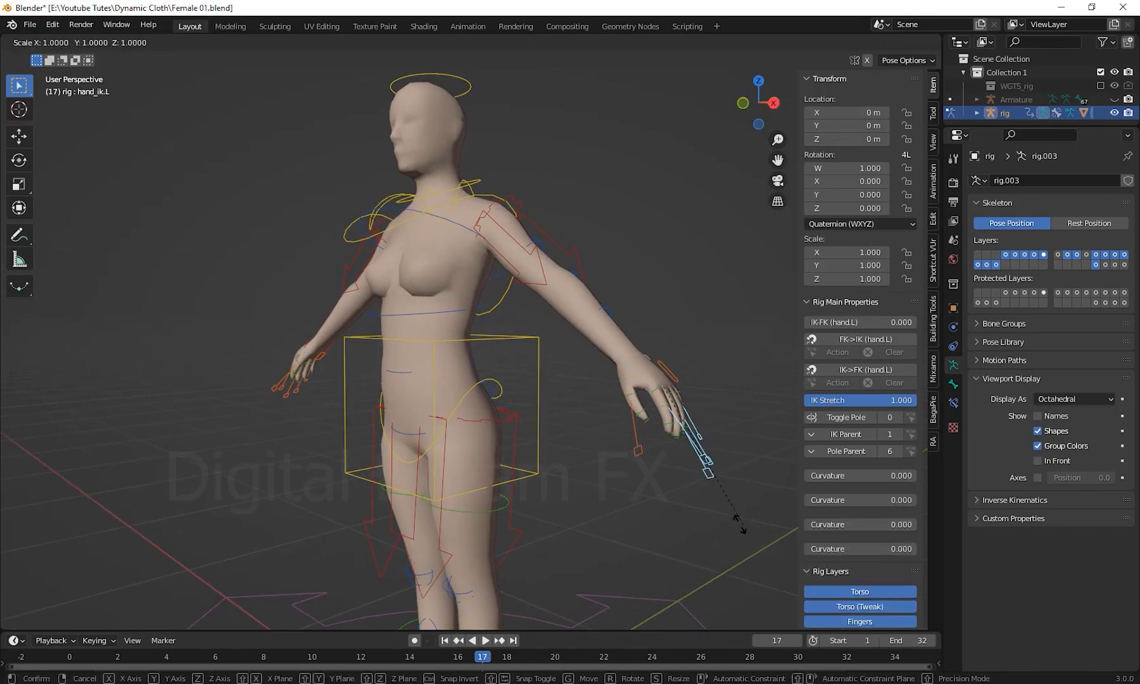
pyautogui.rightClick(708, 475)
pyautogui.moveTo(701, 480); pyautogui.dragTo(756, 476, button='middle')
pyautogui.press('r')
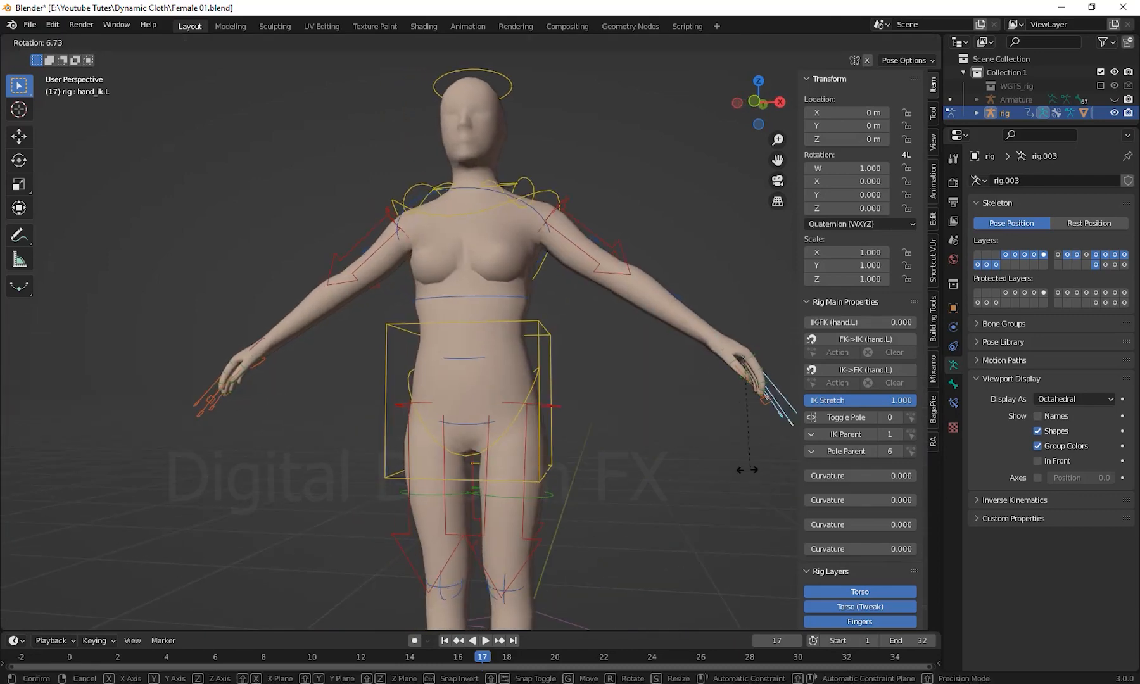
pyautogui.click(731, 443)
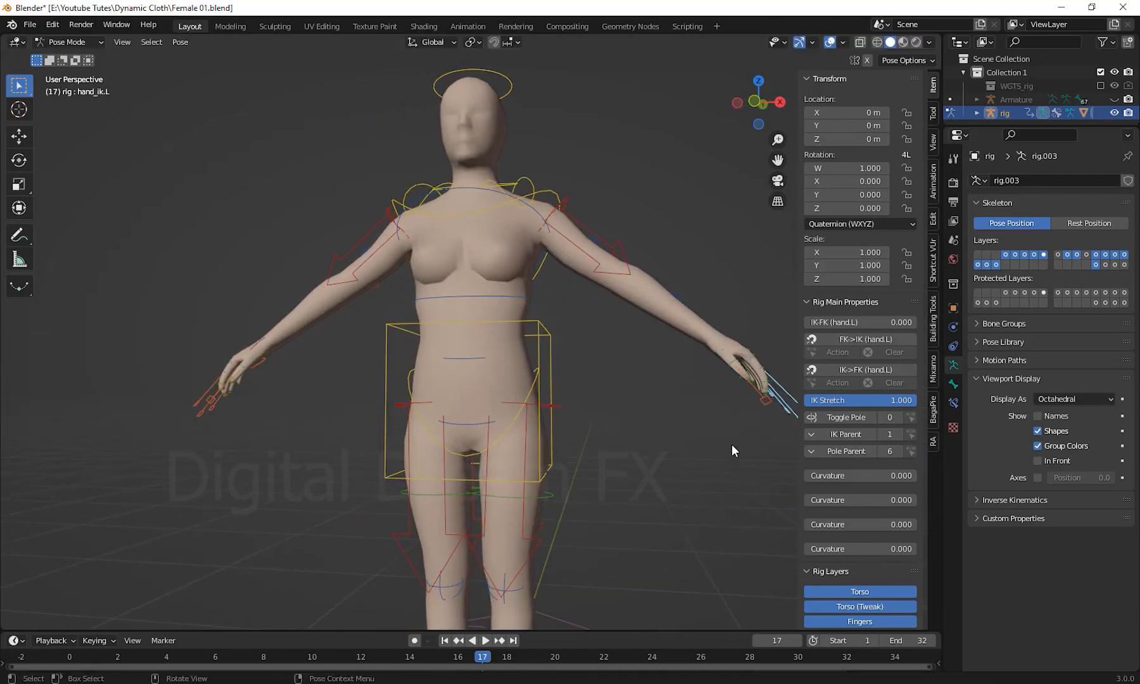
# Step: Select the middle control of the left index finger and try bending the finger by rotating it
pyautogui.moveTo(731, 443); pyautogui.dragTo(611, 458, button='middle')
pyautogui.scroll(3, 629, 418)
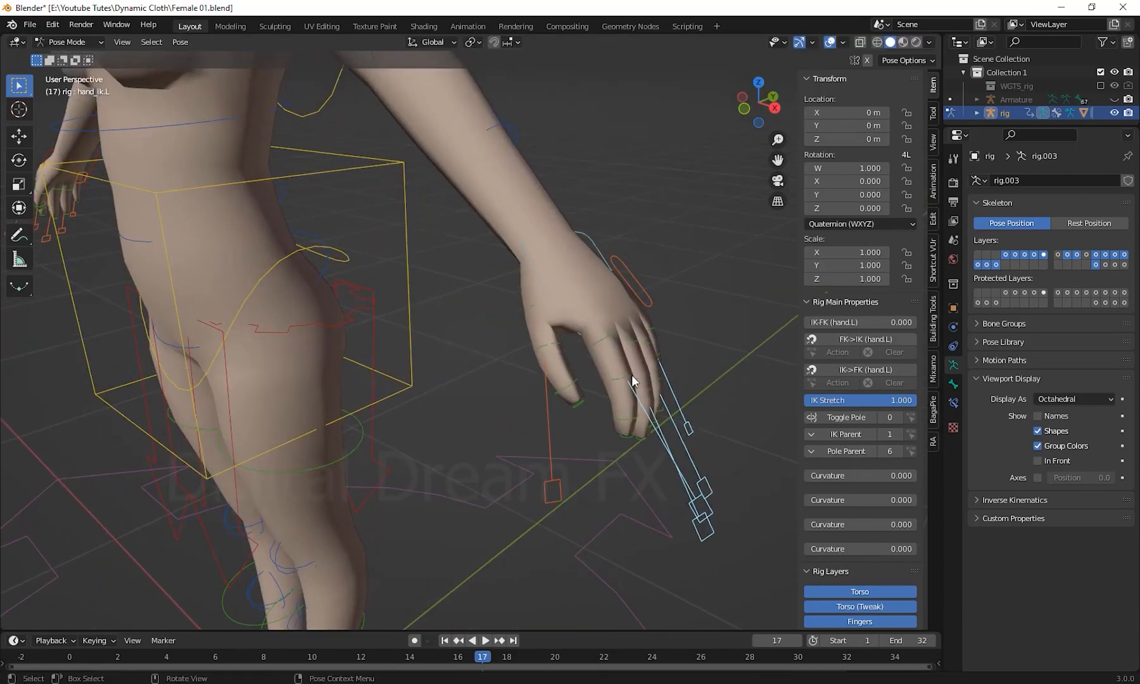
pyautogui.click(676, 445)
pyautogui.moveTo(681, 479); pyautogui.dragTo(717, 442, button='middle')
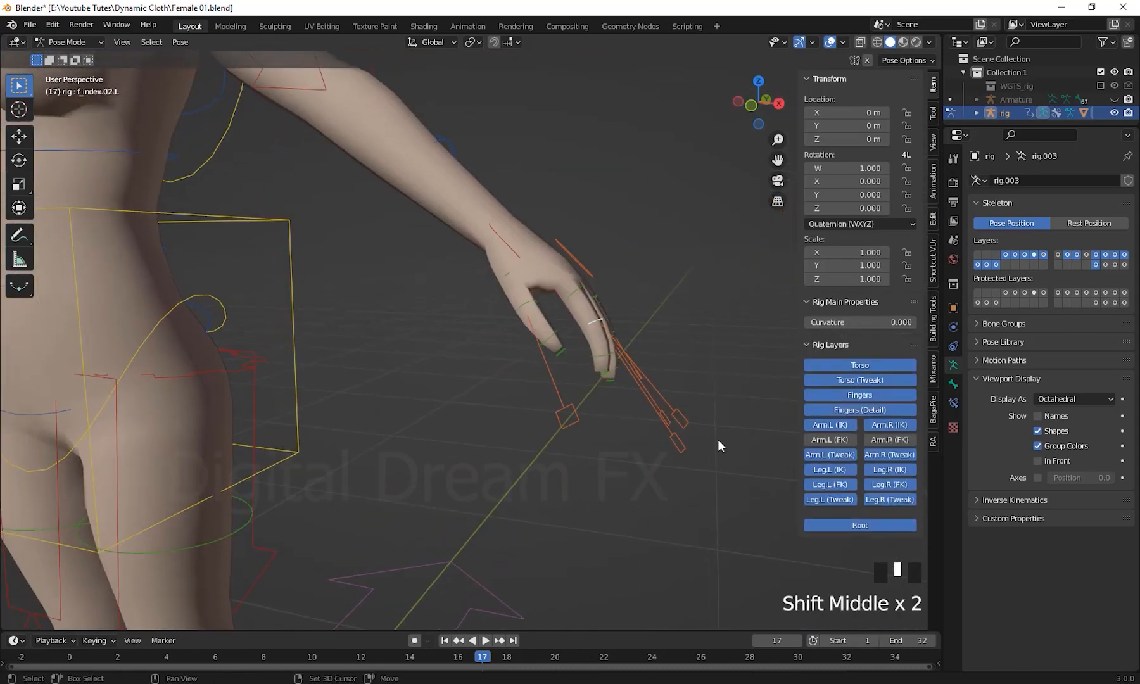
pyautogui.press('r')
pyautogui.click(593, 501)
pyautogui.click(578, 358)
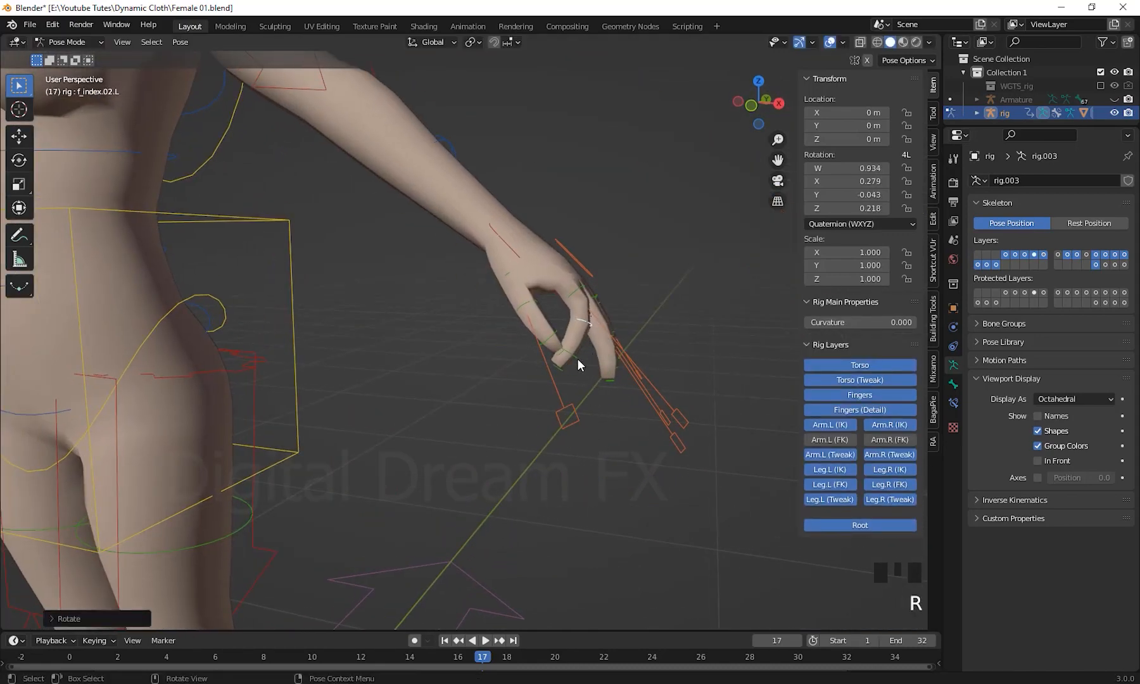
pyautogui.moveTo(578, 358); pyautogui.dragTo(568, 453, button='middle')
pyautogui.press('r')
pyautogui.click(655, 466)
# Step: Undo the test rotations of the left hand's finger controls
pyautogui.hotkey('ctrl', 'z')
pyautogui.hotkey('ctrl', 'z')
pyautogui.hotkey('ctrl', 'z')
pyautogui.hotkey('ctrl', 'z')
# Step: Look over the character's controls and the hand control's Rig Main Properties and Rig Layers
pyautogui.scroll(-4, 617, 459)
pyautogui.scroll(3, 579, 509)
pyautogui.moveTo(568, 453)
pyautogui.mouseDown(button='middle')
pyautogui.moveTo(585, 478)
pyautogui.moveTo(587, 452)
pyautogui.mouseUp(button='middle')
pyautogui.scroll(-6, 855, 399)
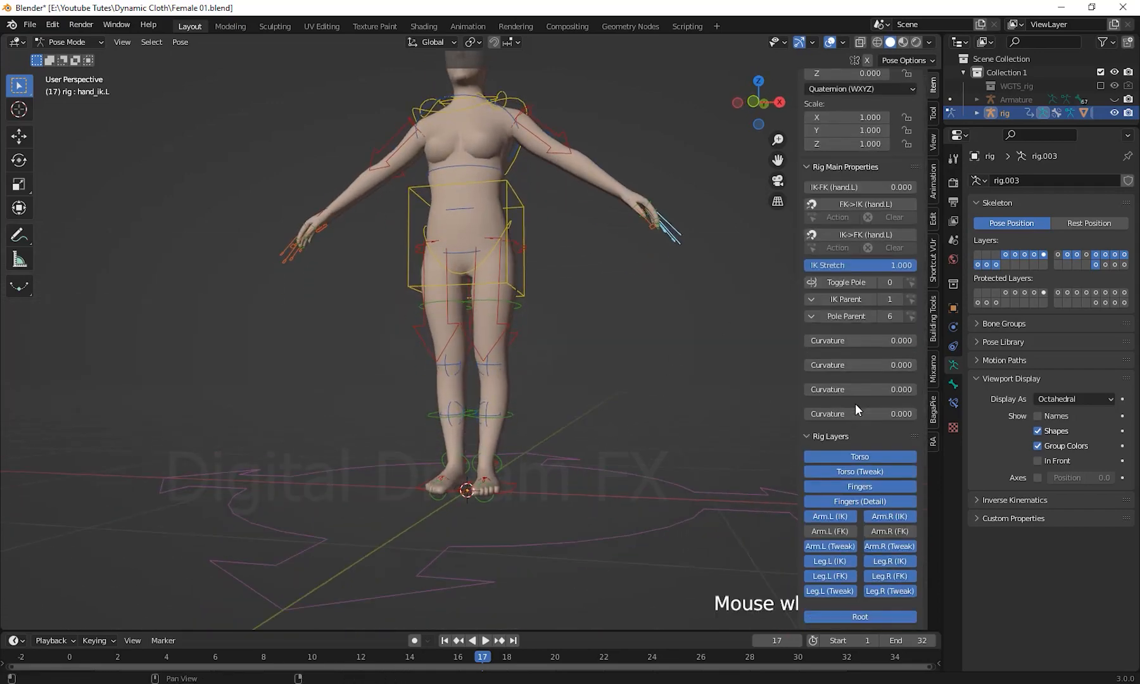
pyautogui.scroll(4, 855, 403)
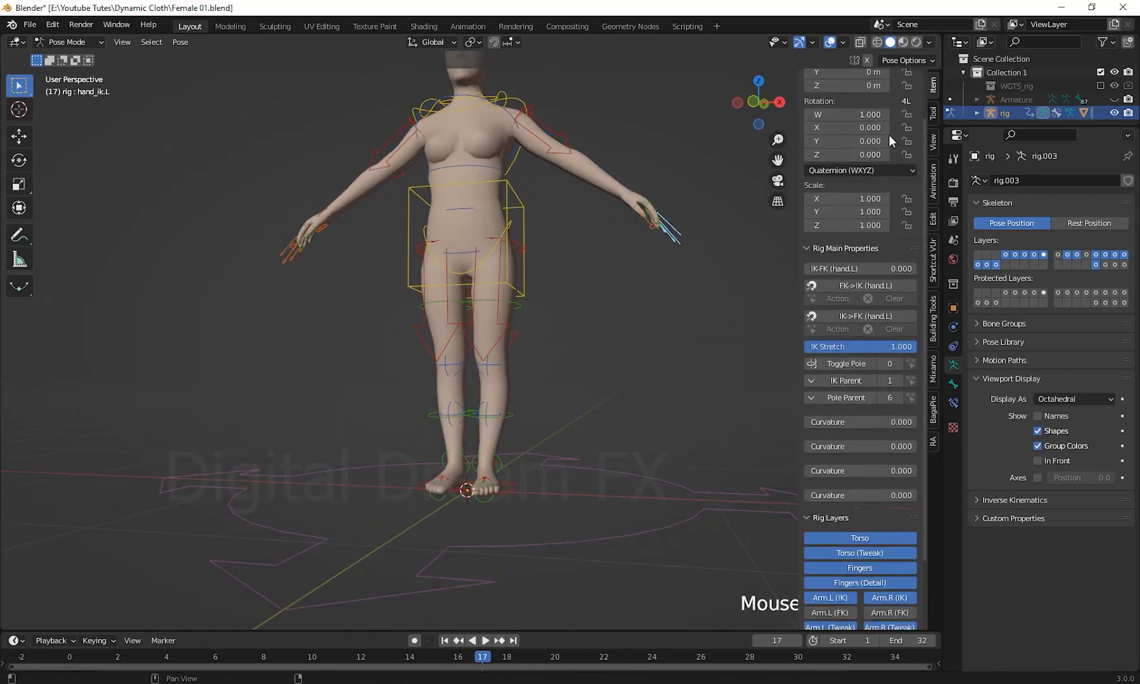
pyautogui.scroll(2, 894, 141)
pyautogui.scroll(-5, 851, 485)
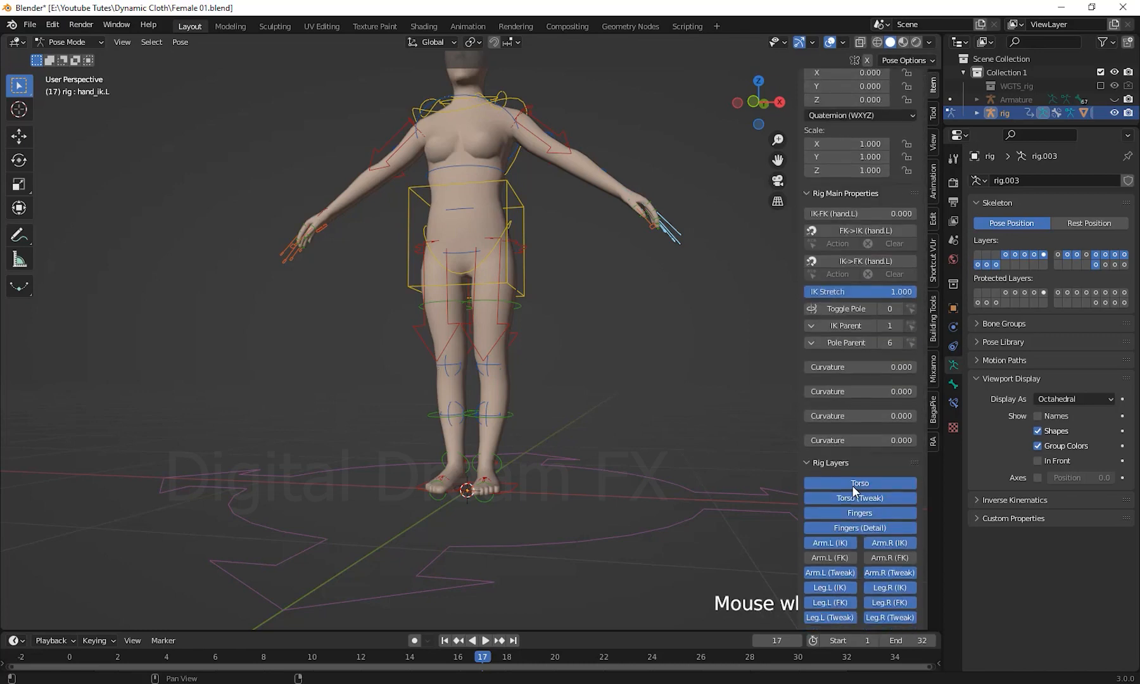
pyautogui.keyDown('shift'); pyautogui.moveTo(673, 336); pyautogui.dragTo(690, 399, button='middle'); pyautogui.keyUp('shift')
pyautogui.scroll(1, 689, 342)
pyautogui.scroll(-1, 688, 394)
pyautogui.keyDown('shift'); pyautogui.moveTo(795, 393); pyautogui.dragTo(778, 412, button='middle'); pyautogui.keyUp('shift')
pyautogui.scroll(3, 856, 409)
pyautogui.scroll(-3, 856, 409)
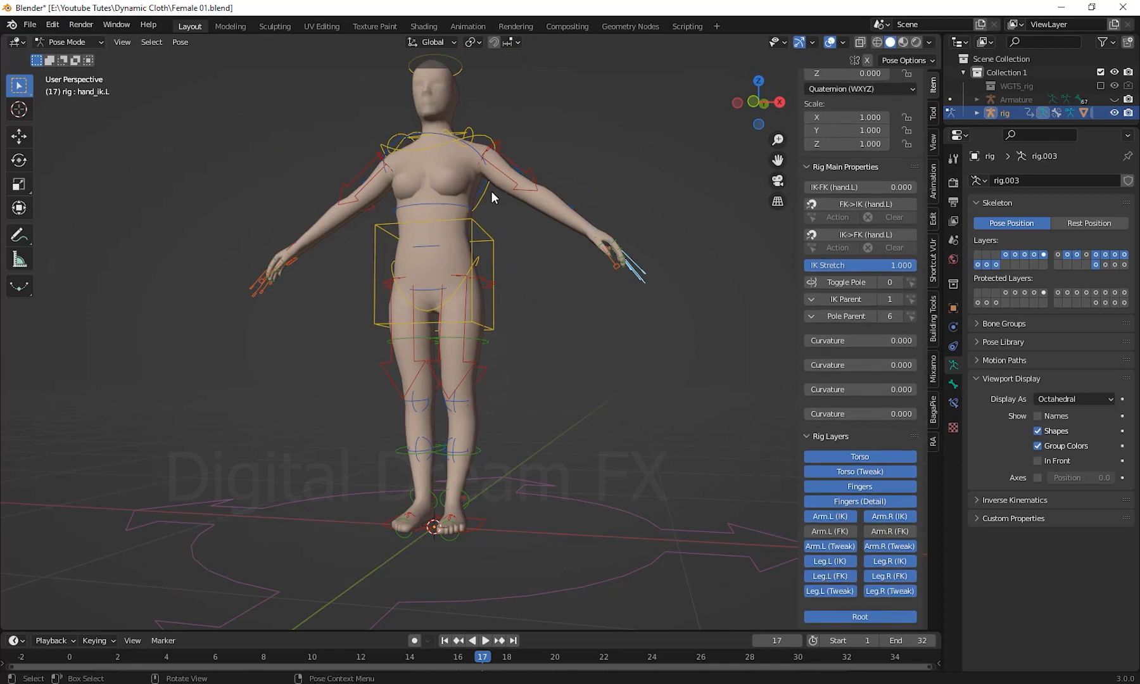
# Step: Test the left forearm tweak control by pulling it away from the body, cancelling the move
pyautogui.moveTo(492, 191); pyautogui.dragTo(553, 322, button='middle')
pyautogui.click(562, 232)
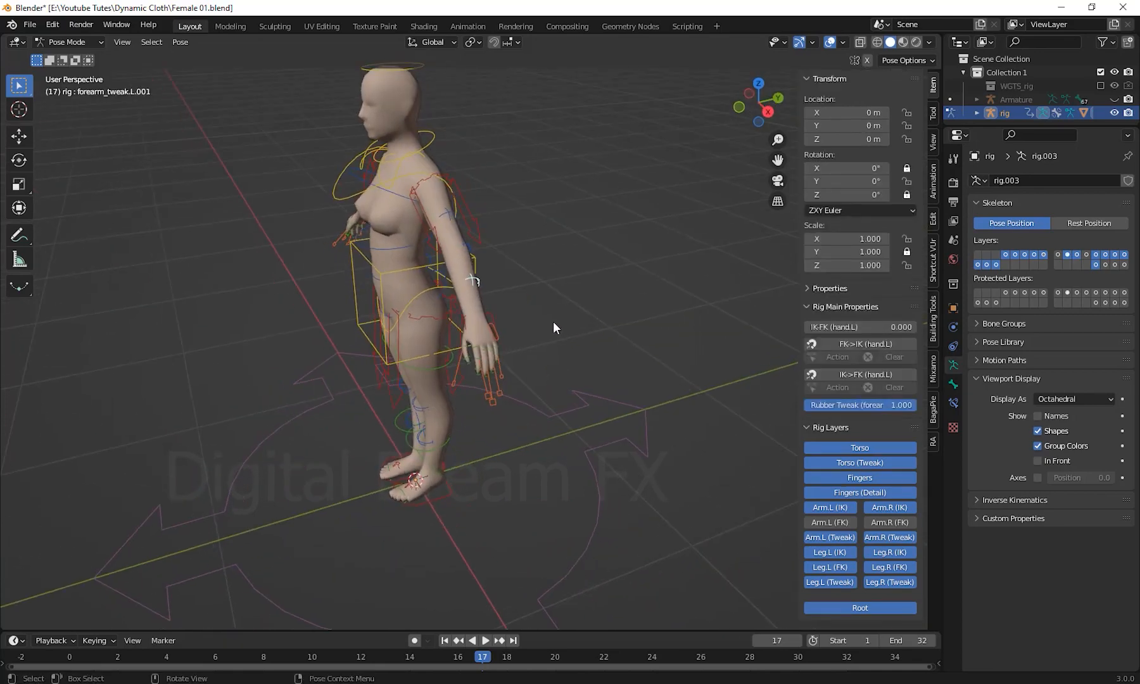
pyautogui.press('g')
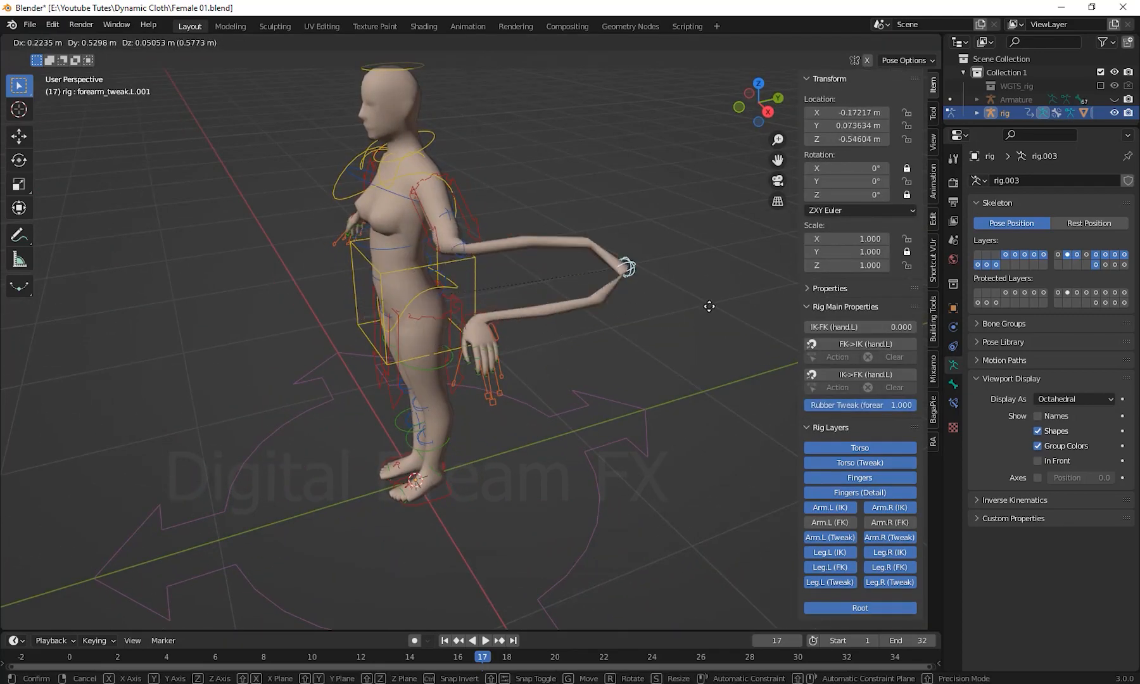
pyautogui.press('Escape')
# Step: Hide the Arm.L (Tweak), Arm.R (Tweak) and Root rig layers
pyautogui.moveTo(542, 346); pyautogui.dragTo(603, 318, button='middle')
pyautogui.click(836, 537)
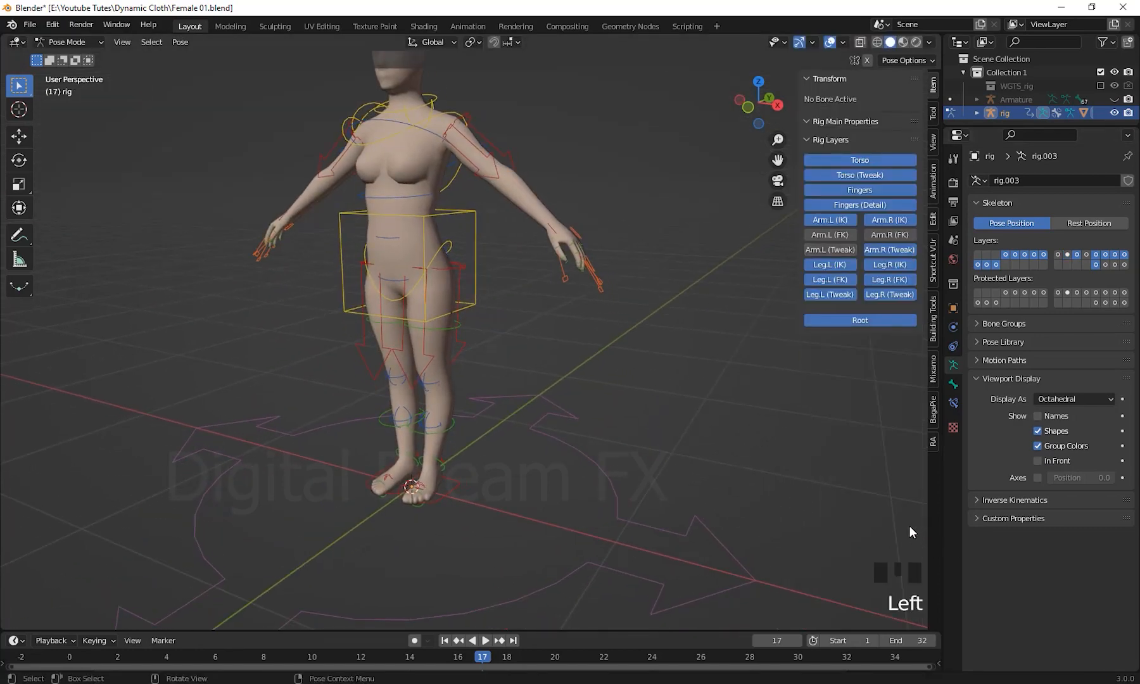
pyautogui.moveTo(881, 321); pyautogui.dragTo(881, 248)
pyautogui.keyDown('shift'); pyautogui.moveTo(614, 411); pyautogui.dragTo(703, 405, button='middle'); pyautogui.keyUp('shift')
pyautogui.click(892, 295)
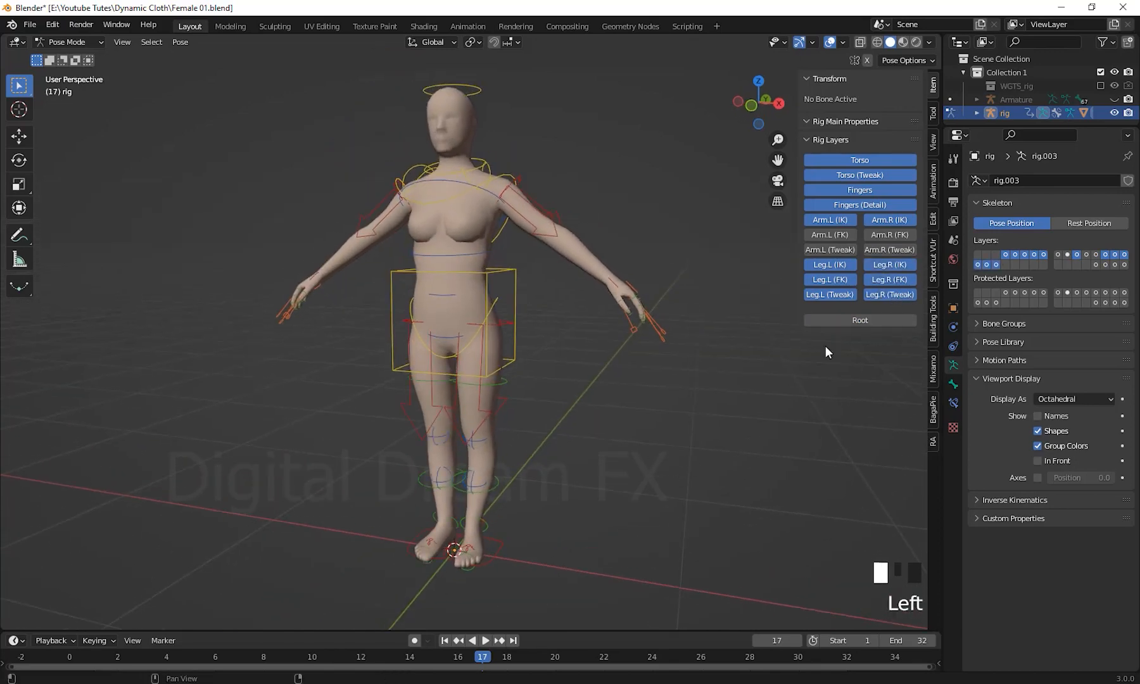
pyautogui.moveTo(682, 470)
pyautogui.keyDown('shift'); pyautogui.mouseDown(button='middle')
pyautogui.moveTo(705, 461)
pyautogui.moveTo(696, 484)
pyautogui.mouseUp(button='middle'); pyautogui.keyUp('shift')
# Step: Hide the FK and Tweak rig layers of both legs
pyautogui.click(834, 280)
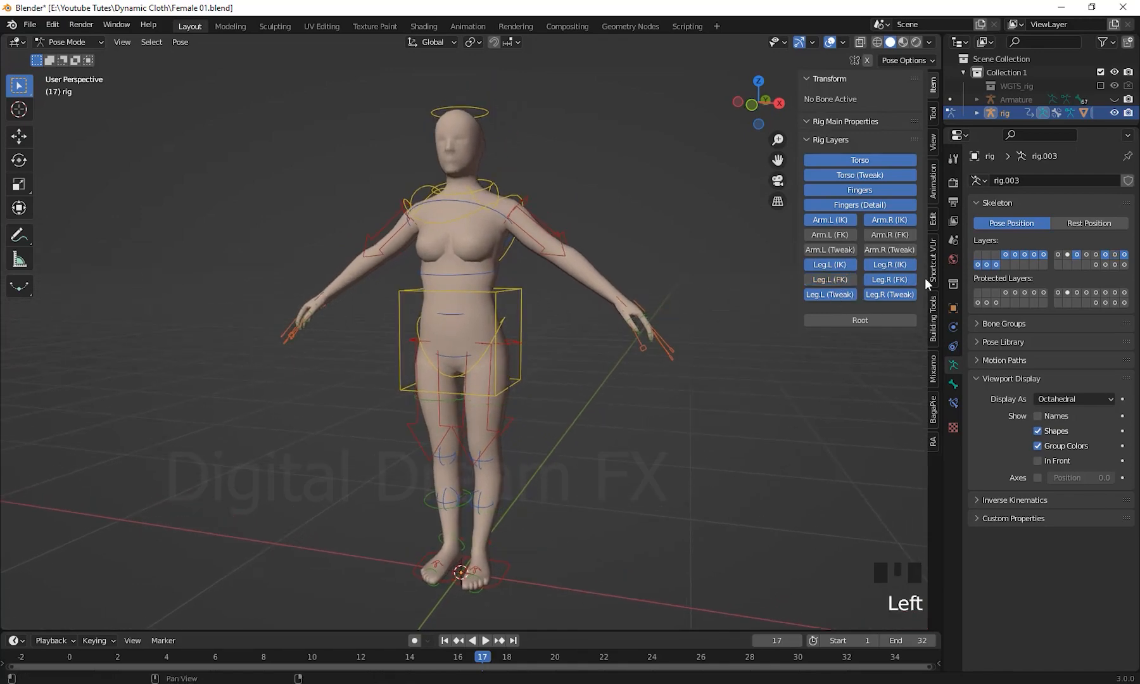
pyautogui.click(893, 279)
pyautogui.click(831, 294)
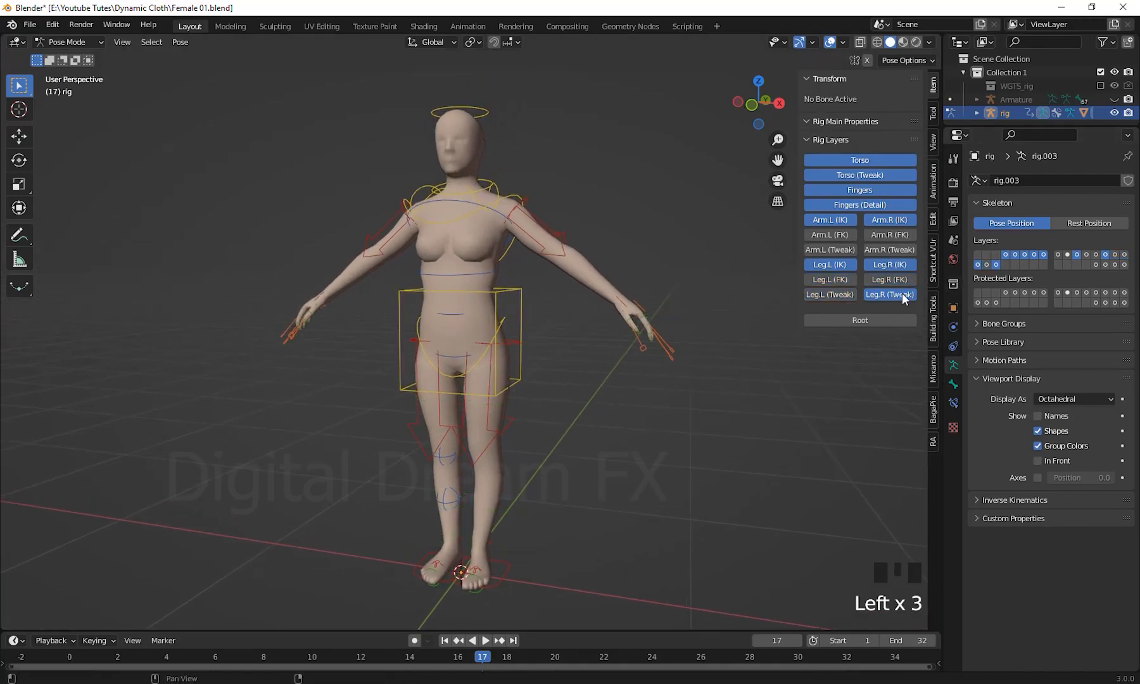
pyautogui.click(901, 294)
# Step: Hide the Fingers (Detail) and Fingers rig layers
pyautogui.keyDown('shift'); pyautogui.moveTo(657, 404); pyautogui.dragTo(916, 244, button='middle'); pyautogui.keyUp('shift')
pyautogui.scroll(-1, 703, 456)
pyautogui.scroll(2, 710, 453)
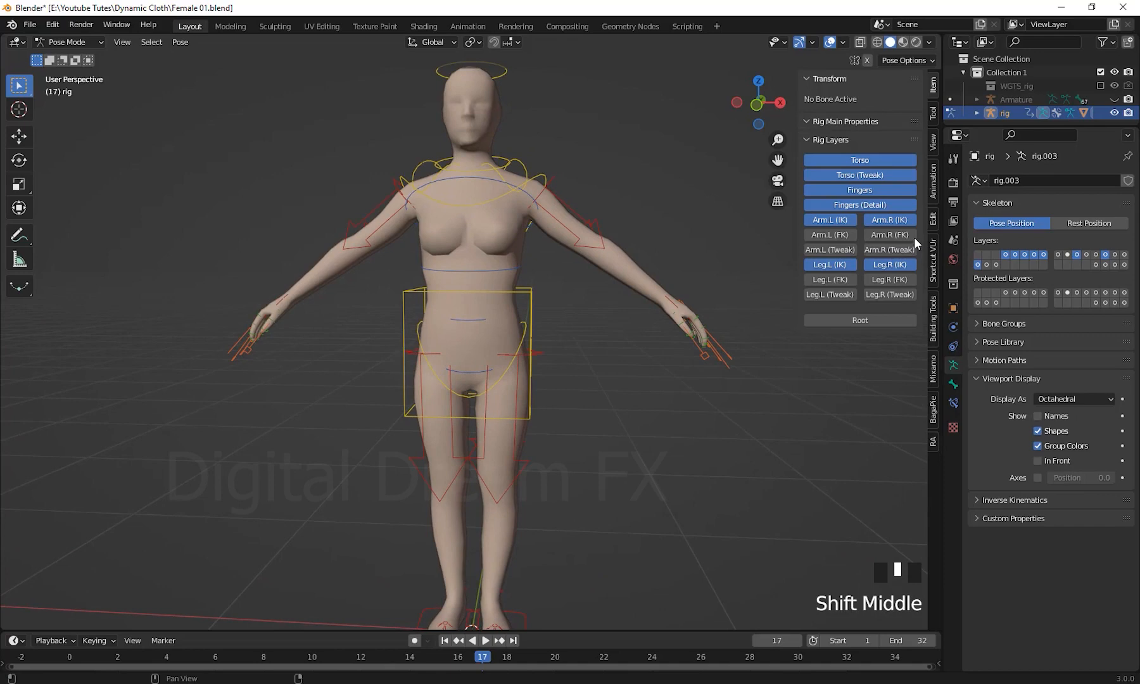
pyautogui.click(888, 204)
pyautogui.scroll(-1, 736, 403)
pyautogui.keyDown('shift'); pyautogui.moveTo(736, 403); pyautogui.dragTo(765, 330, button='middle'); pyautogui.keyUp('shift')
pyautogui.click(864, 190)
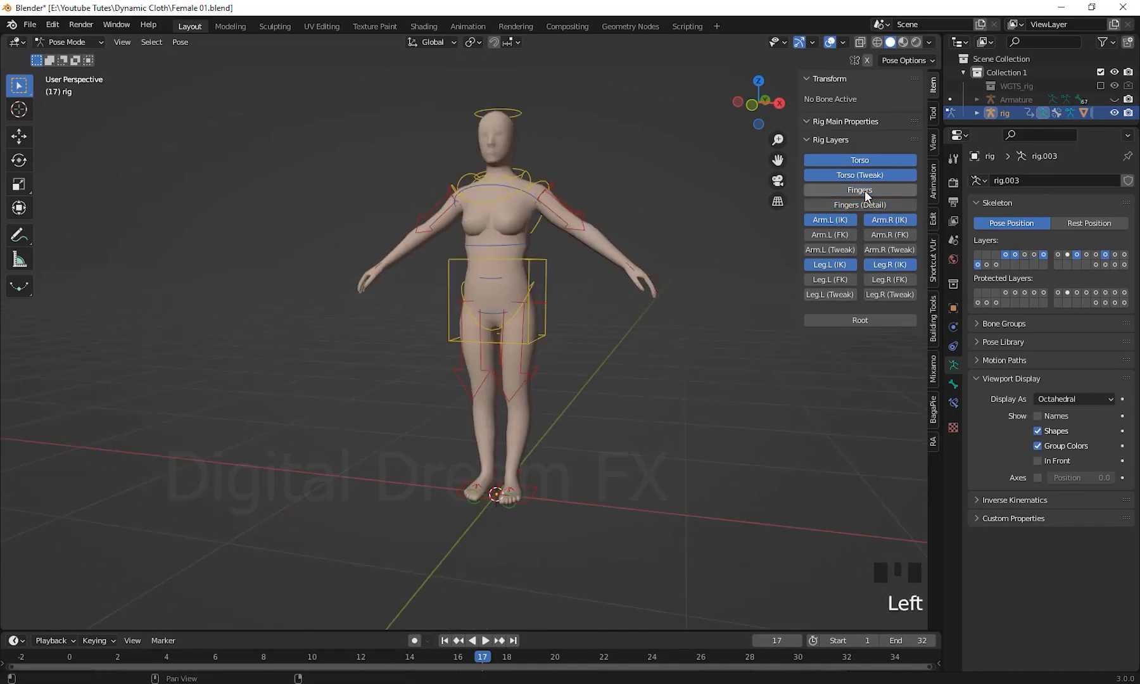
# Step: Test the spine control below the chest by moving it sideways, cancelling the move
pyautogui.keyDown('shift'); pyautogui.moveTo(684, 356); pyautogui.dragTo(805, 374, button='middle'); pyautogui.keyUp('shift')
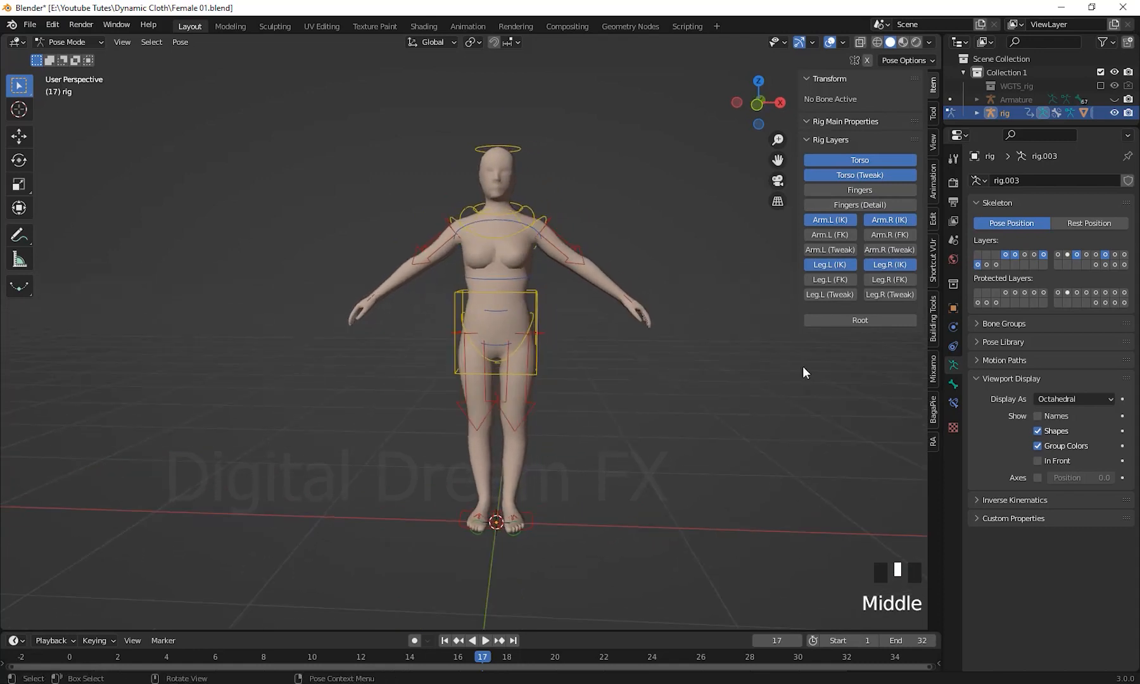
pyautogui.keyDown('shift'); pyautogui.moveTo(786, 450); pyautogui.dragTo(744, 444, button='middle'); pyautogui.keyUp('shift')
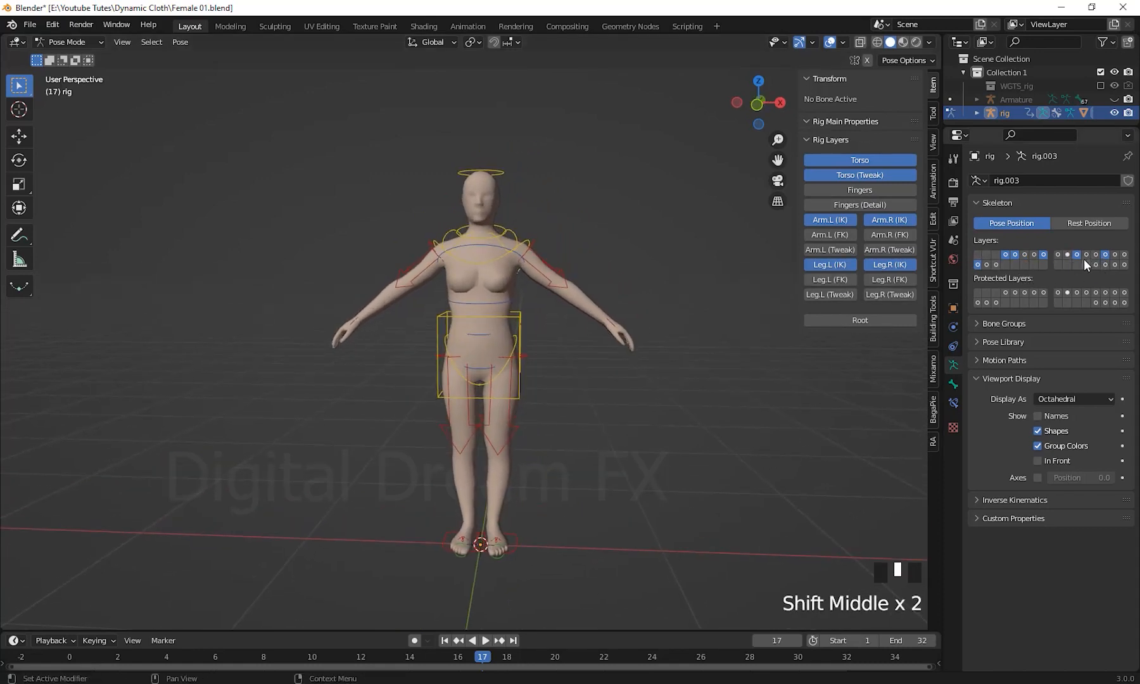
pyautogui.keyDown('shift'); pyautogui.moveTo(733, 371); pyautogui.dragTo(593, 273, button='middle'); pyautogui.keyUp('shift')
pyautogui.scroll(3, 721, 394)
pyautogui.click(554, 219)
pyautogui.press('g')
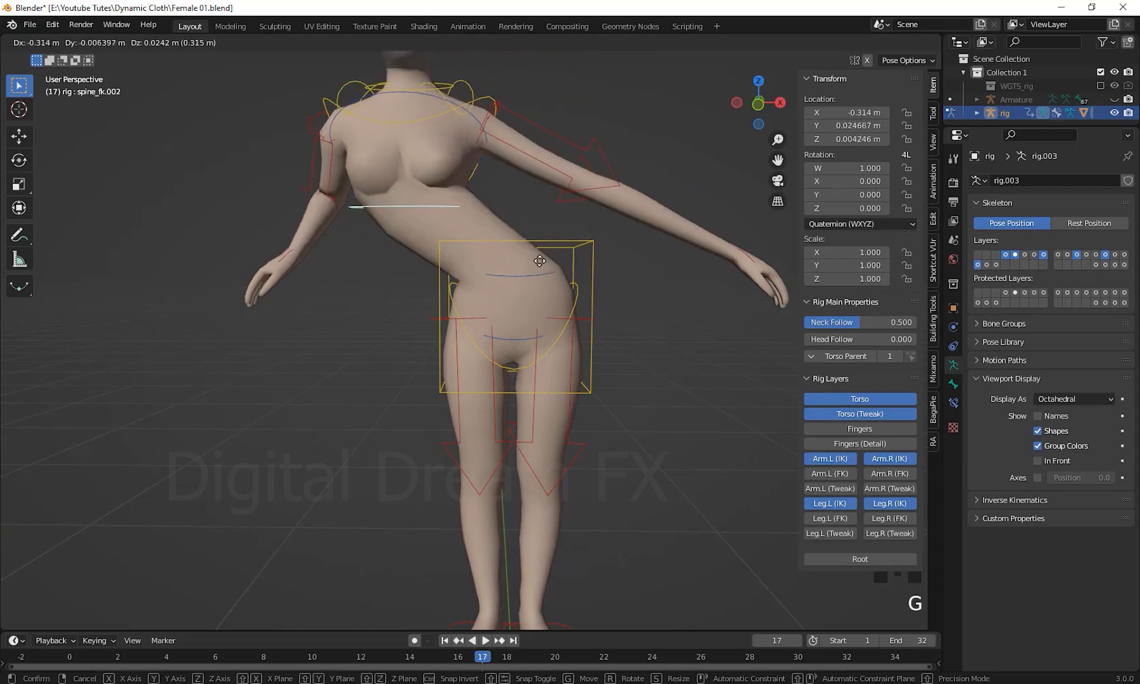
pyautogui.rightClick(641, 273)
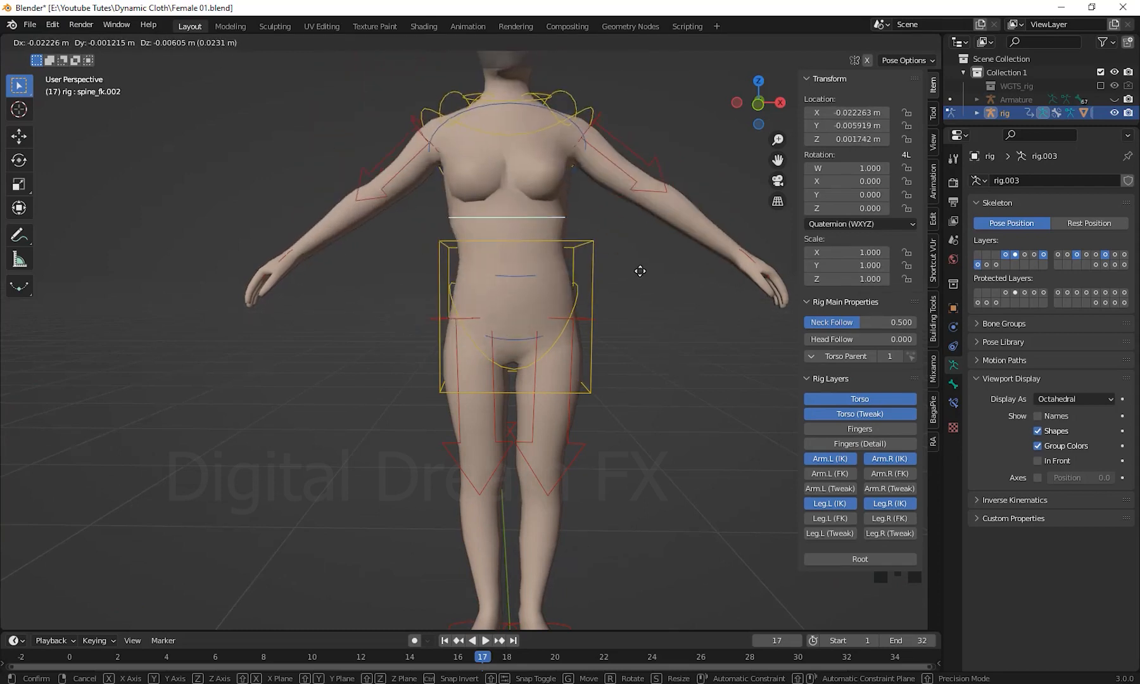
pyautogui.scroll(-2, 660, 290)
pyautogui.moveTo(659, 290)
pyautogui.mouseDown(button='middle')
pyautogui.moveTo(674, 305)
pyautogui.moveTo(669, 288)
pyautogui.mouseUp(button='middle')
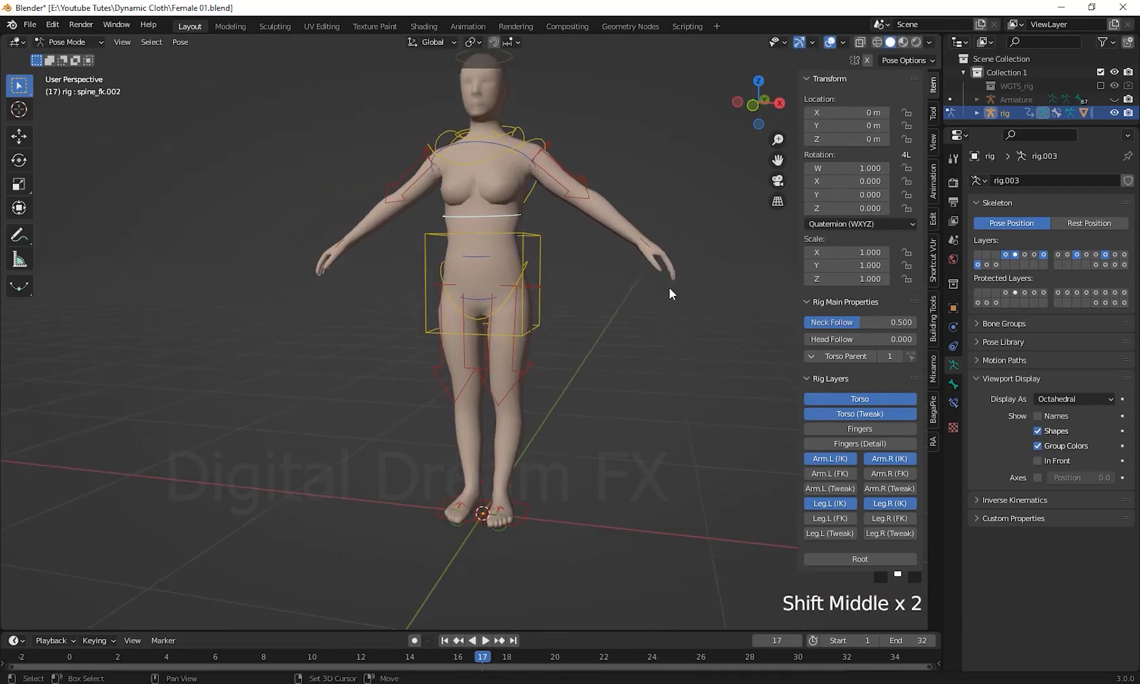
# Step: Hide the Torso (Tweak) rig layer
pyautogui.keyDown('shift'); pyautogui.moveTo(689, 339); pyautogui.dragTo(641, 298, button='middle'); pyautogui.keyUp('shift')
pyautogui.scroll(-1, 632, 326)
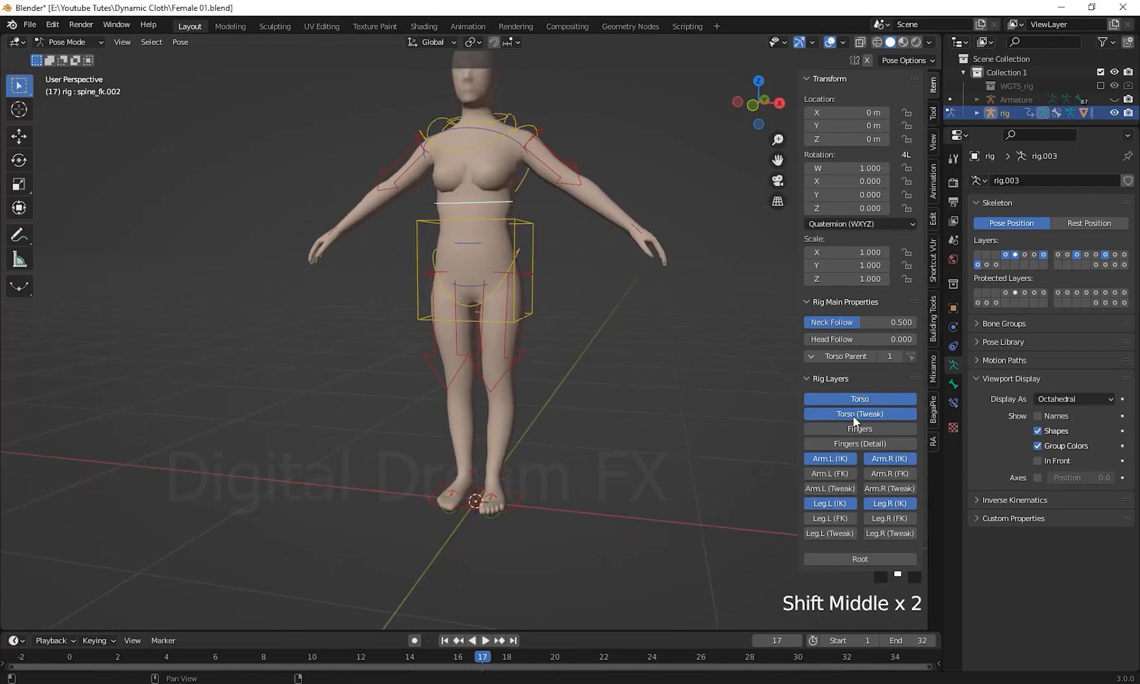
pyautogui.click(851, 415)
# Step: Toggle the Torso, Arm.L (IK) and Leg.L (IK) rig layers off and back on to check which controls each one holds
pyautogui.click(827, 159)
pyautogui.click(830, 220)
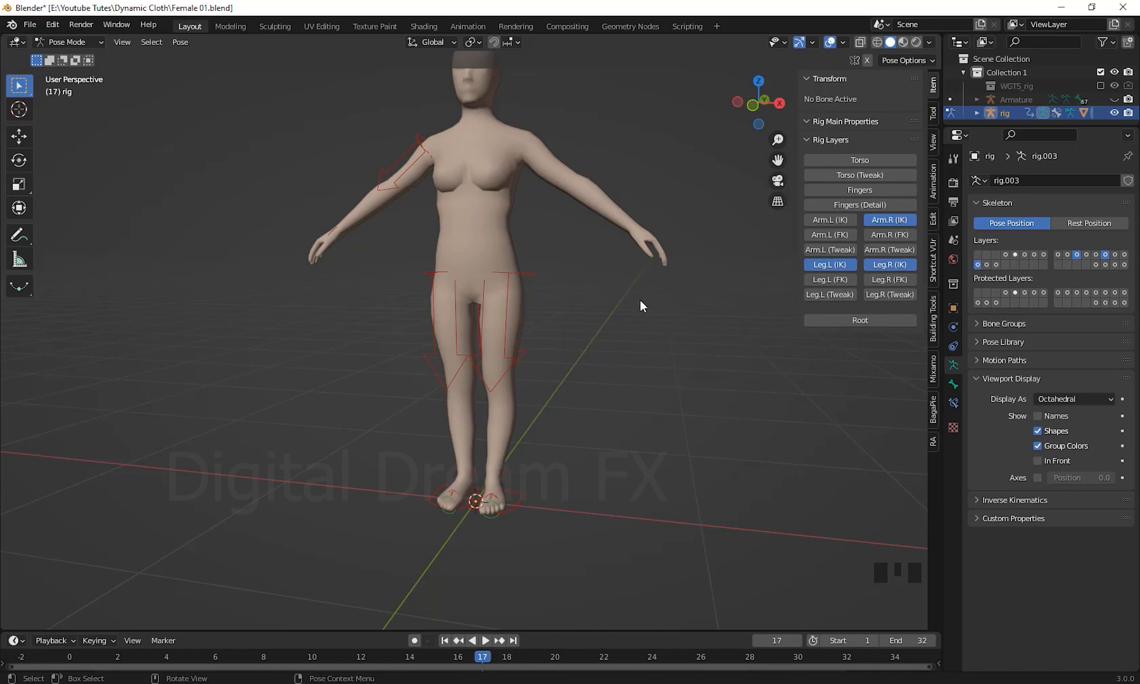
pyautogui.click(829, 264)
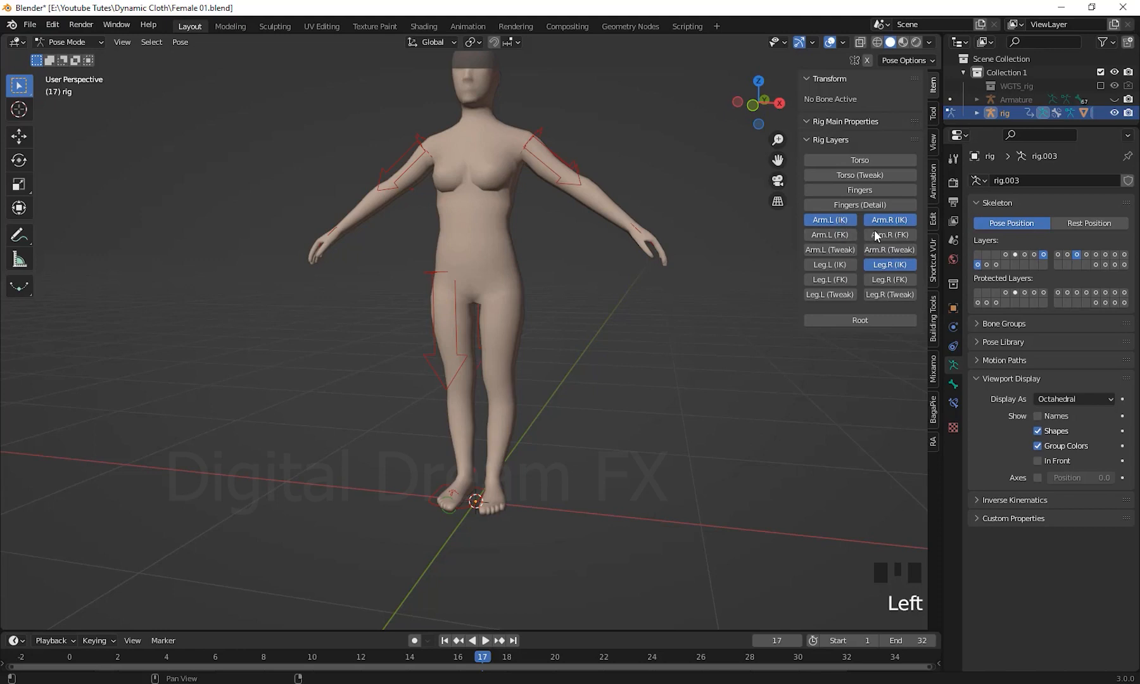
pyautogui.click(822, 266)
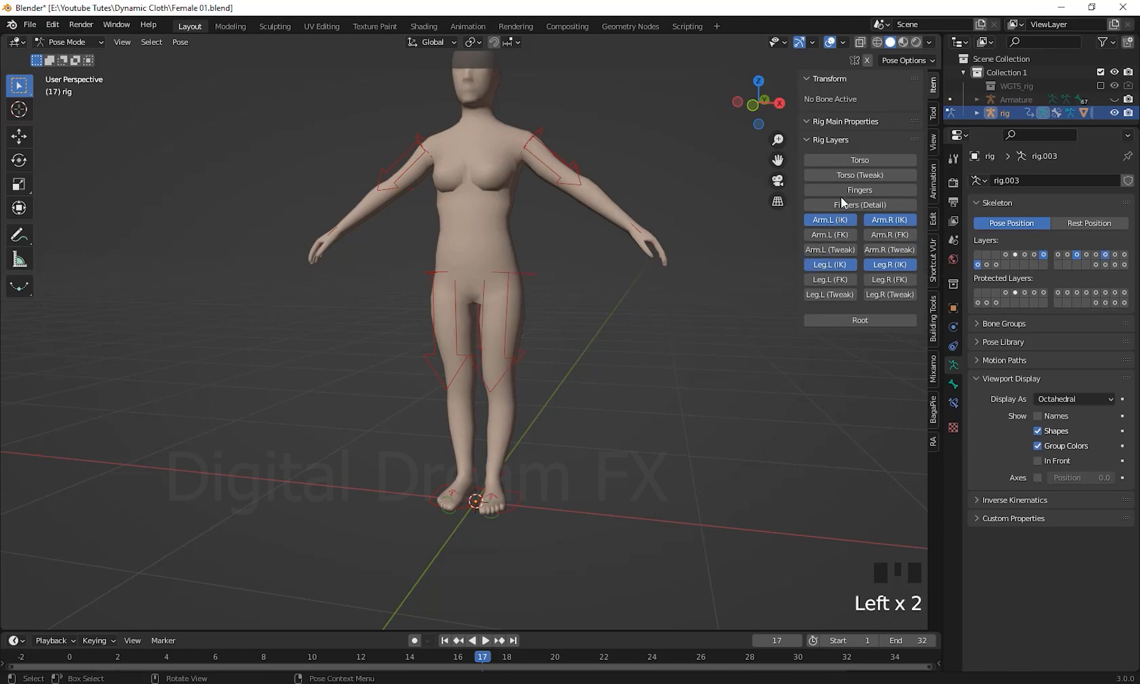
pyautogui.click(860, 160)
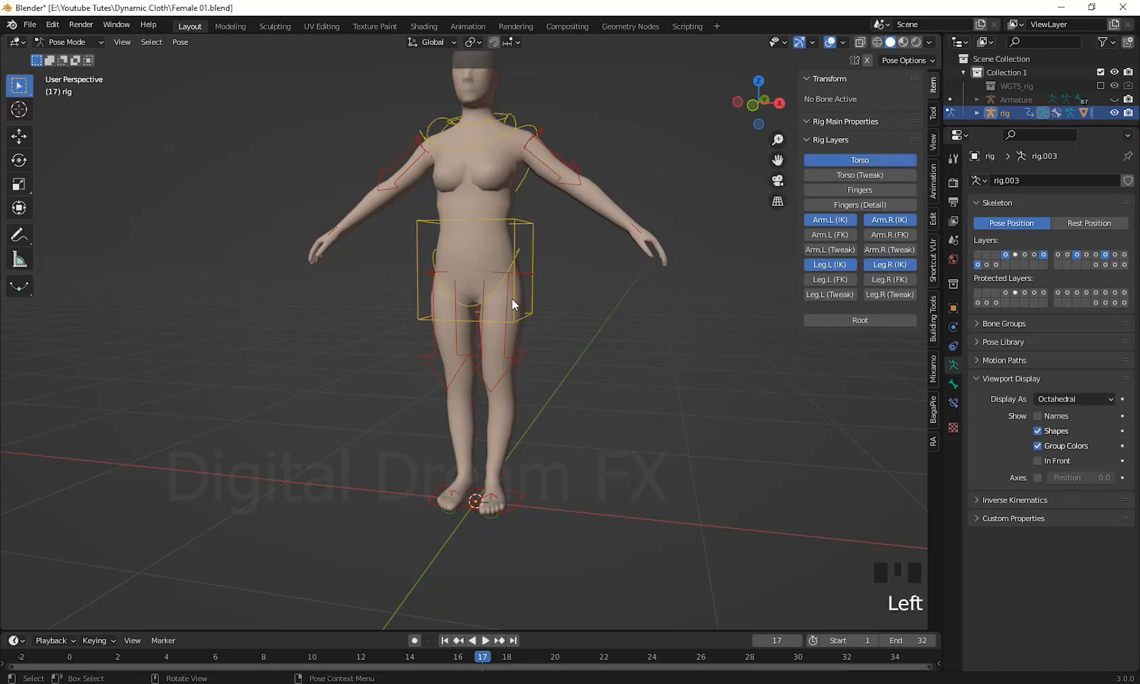
# Step: Select the head control above the character, followed by the box-shaped torso control around the hips
pyautogui.keyDown('shift'); pyautogui.moveTo(614, 342); pyautogui.dragTo(521, 241, button='middle'); pyautogui.keyUp('shift')
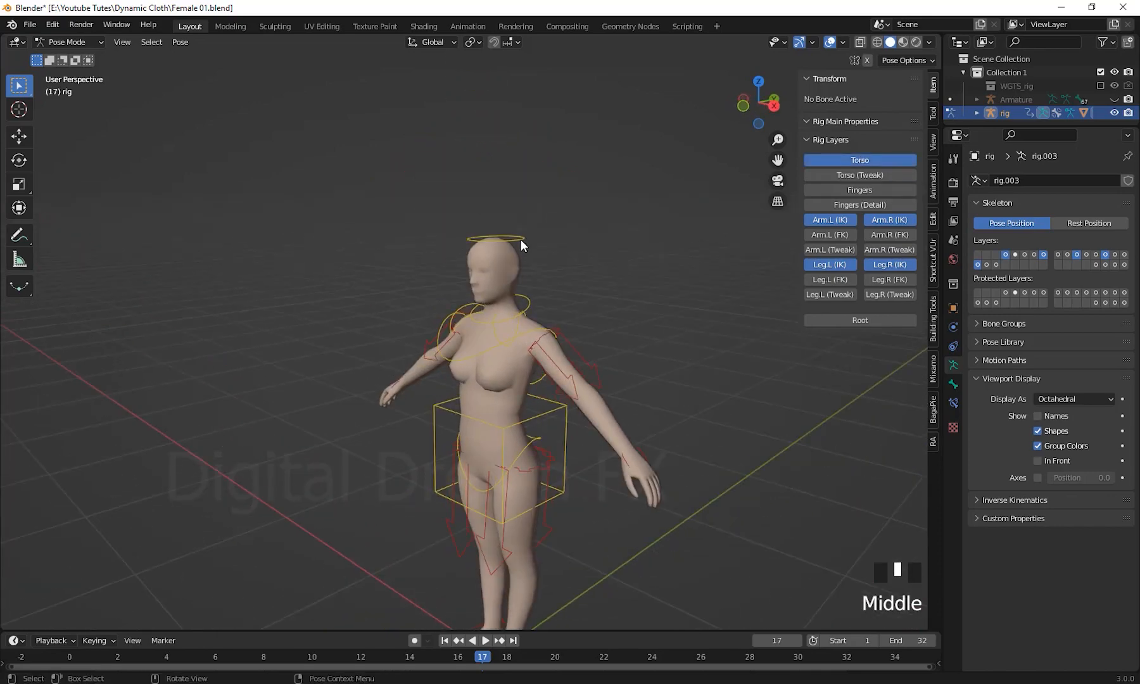
pyautogui.click(519, 238)
pyautogui.scroll(-2, 595, 306)
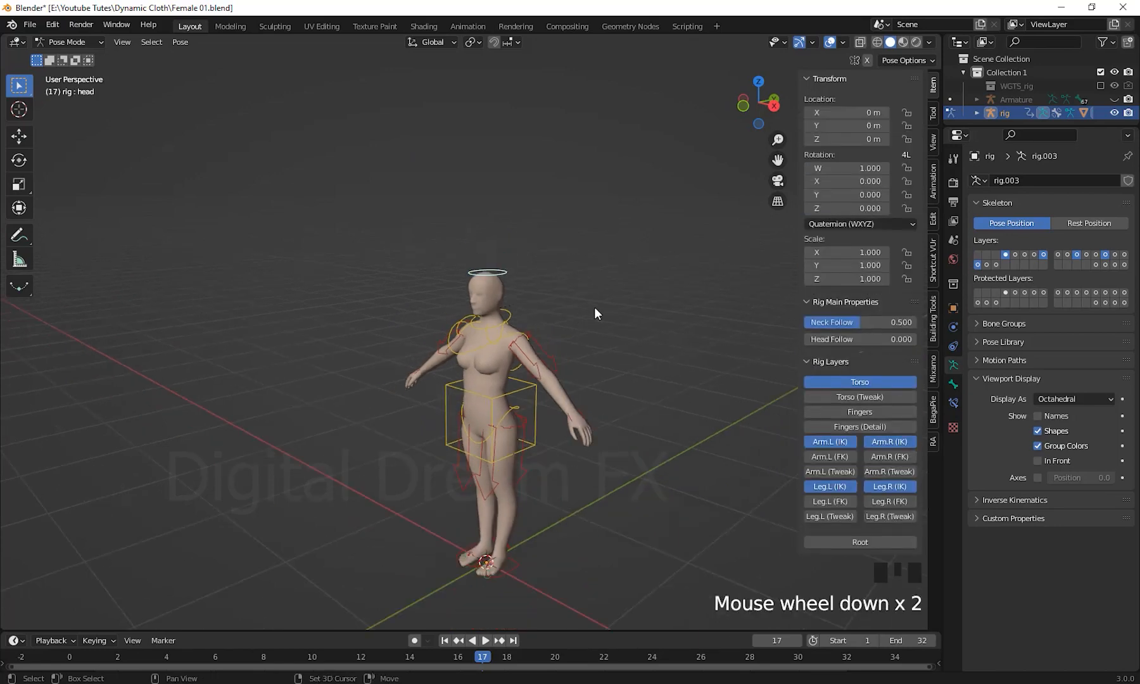
pyautogui.moveTo(594, 307); pyautogui.dragTo(596, 339, button='middle')
pyautogui.scroll(-2, 552, 300)
pyautogui.click(596, 340)
pyautogui.moveTo(687, 383)
pyautogui.keyDown('shift'); pyautogui.mouseDown(button='middle')
pyautogui.moveTo(618, 393)
pyautogui.moveTo(642, 415)
pyautogui.moveTo(652, 310)
pyautogui.moveTo(682, 345)
pyautogui.moveTo(643, 410)
pyautogui.moveTo(667, 382)
pyautogui.moveTo(664, 402)
pyautogui.moveTo(704, 386)
pyautogui.mouseUp(button='middle'); pyautogui.keyUp('shift')
pyautogui.scroll(3, 642, 415)
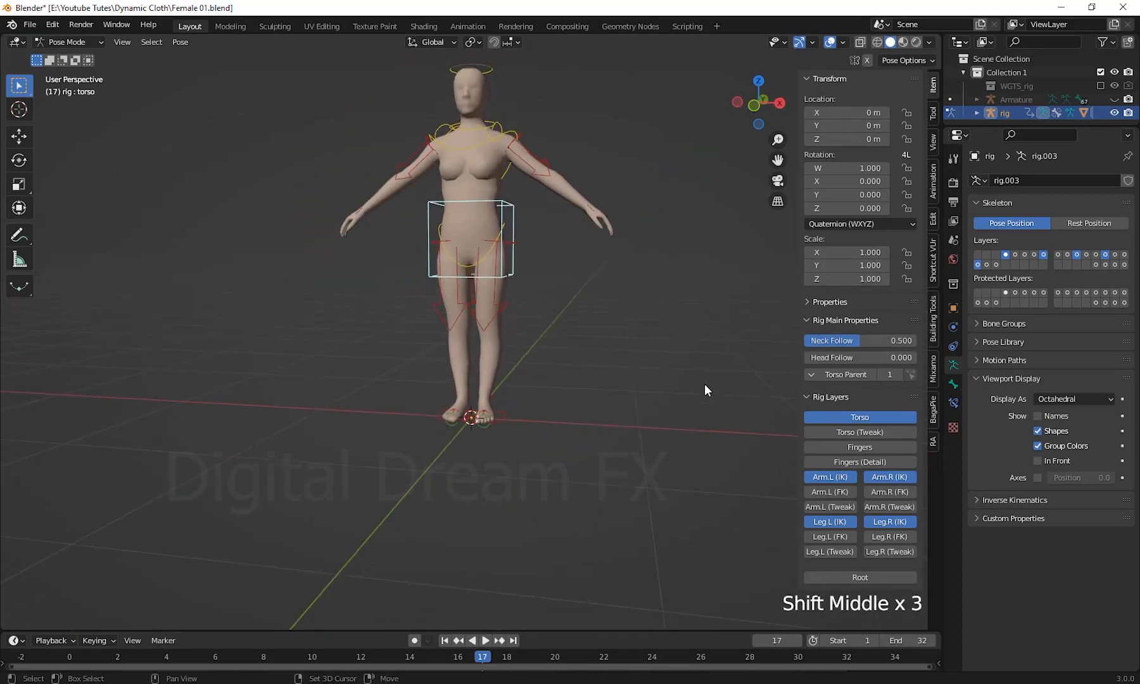
# Step: Show the Root rig layer and test the root control at the feet by moving it, cancelling the move
pyautogui.click(870, 577)
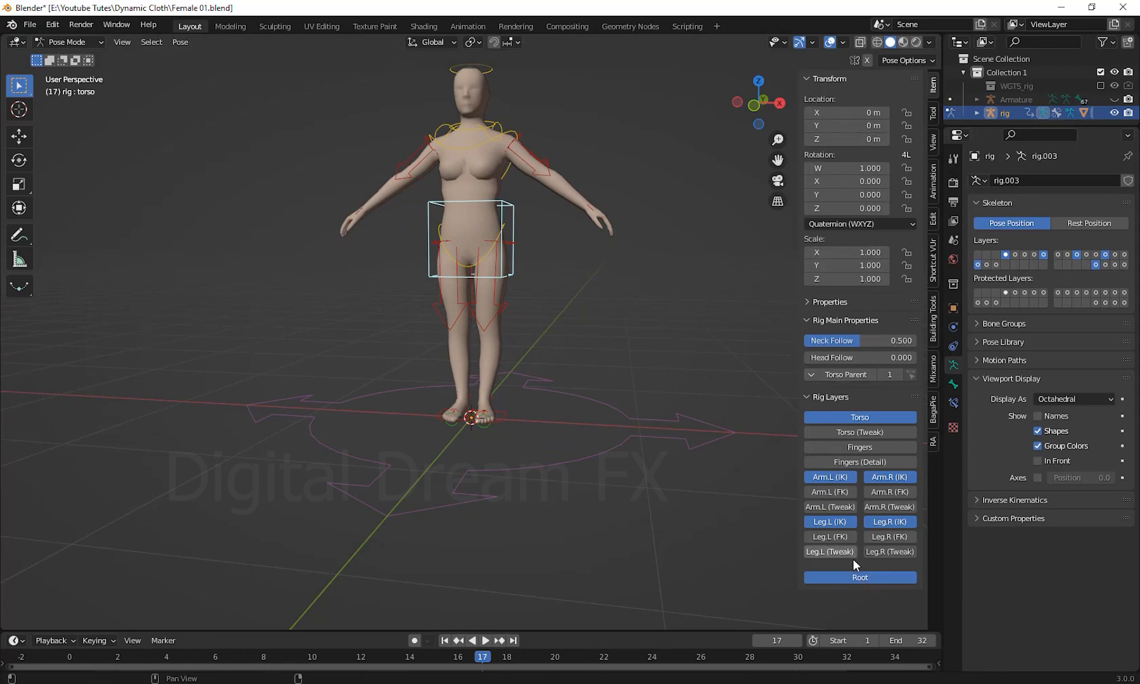
pyautogui.keyDown('shift'); pyautogui.moveTo(756, 400); pyautogui.dragTo(570, 300, button='middle'); pyautogui.keyUp('shift')
pyautogui.scroll(2, 680, 461)
pyautogui.scroll(-3, 647, 427)
pyautogui.moveTo(647, 427); pyautogui.dragTo(612, 510, button='middle')
pyautogui.press('g')
pyautogui.rightClick(650, 412)
pyautogui.scroll(-2, 606, 448)
pyautogui.scroll(3, 679, 464)
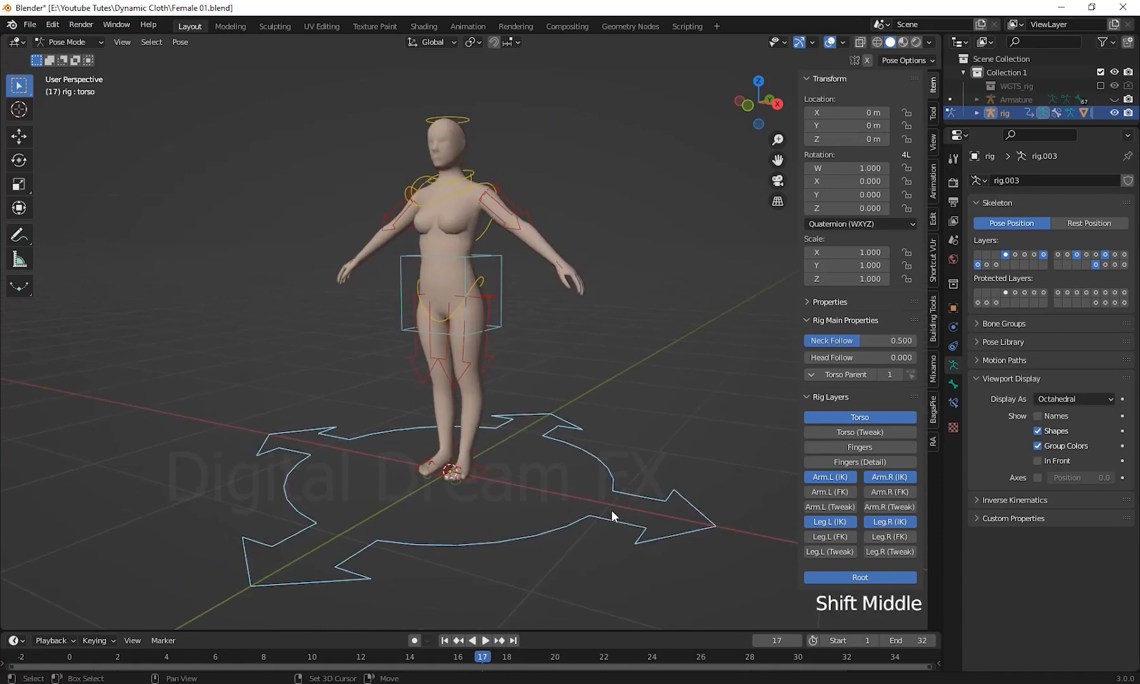
# Step: Select the torso control and the root control in turn, and open the Rigify Walk / Run tools of the RA add-on
pyautogui.click(503, 268)
pyautogui.keyDown('shift'); pyautogui.moveTo(605, 412); pyautogui.dragTo(652, 411, button='middle'); pyautogui.keyUp('shift')
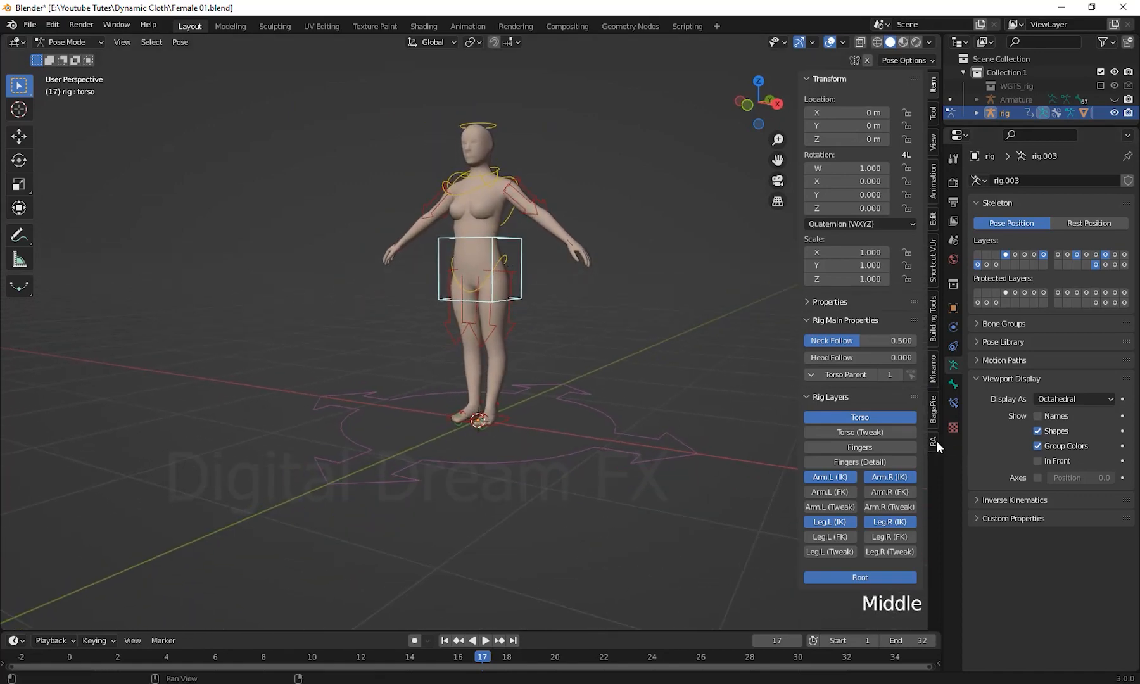
pyautogui.click(933, 443)
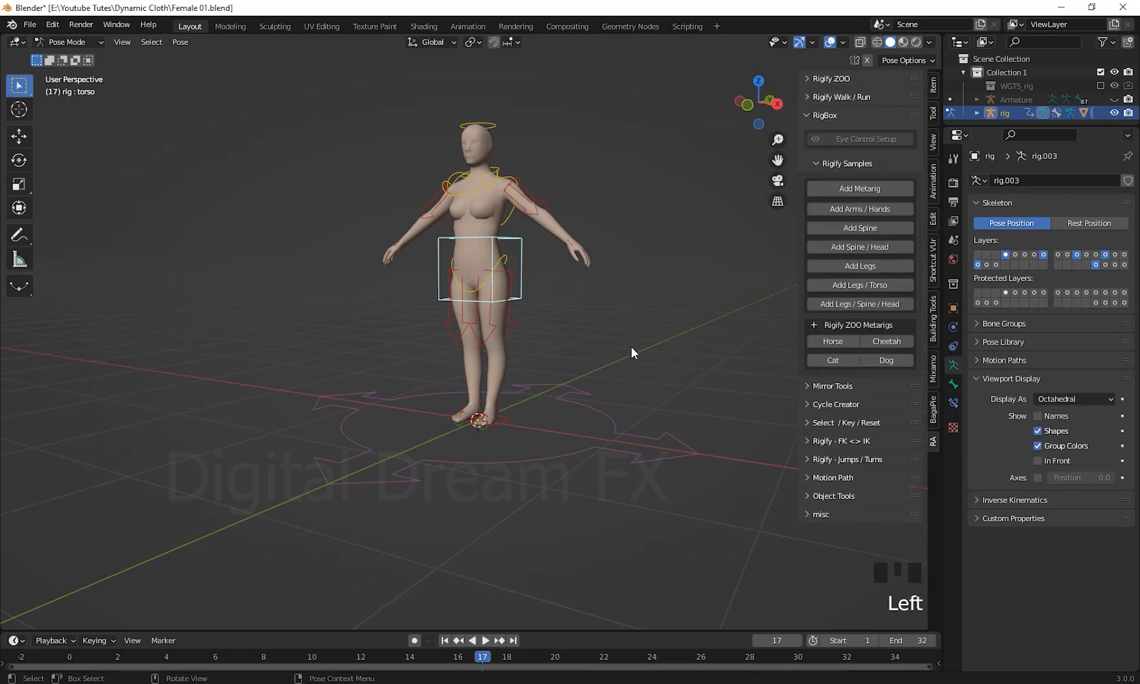
pyautogui.keyDown('shift'); pyautogui.moveTo(631, 346); pyautogui.dragTo(632, 298, button='middle'); pyautogui.keyUp('shift')
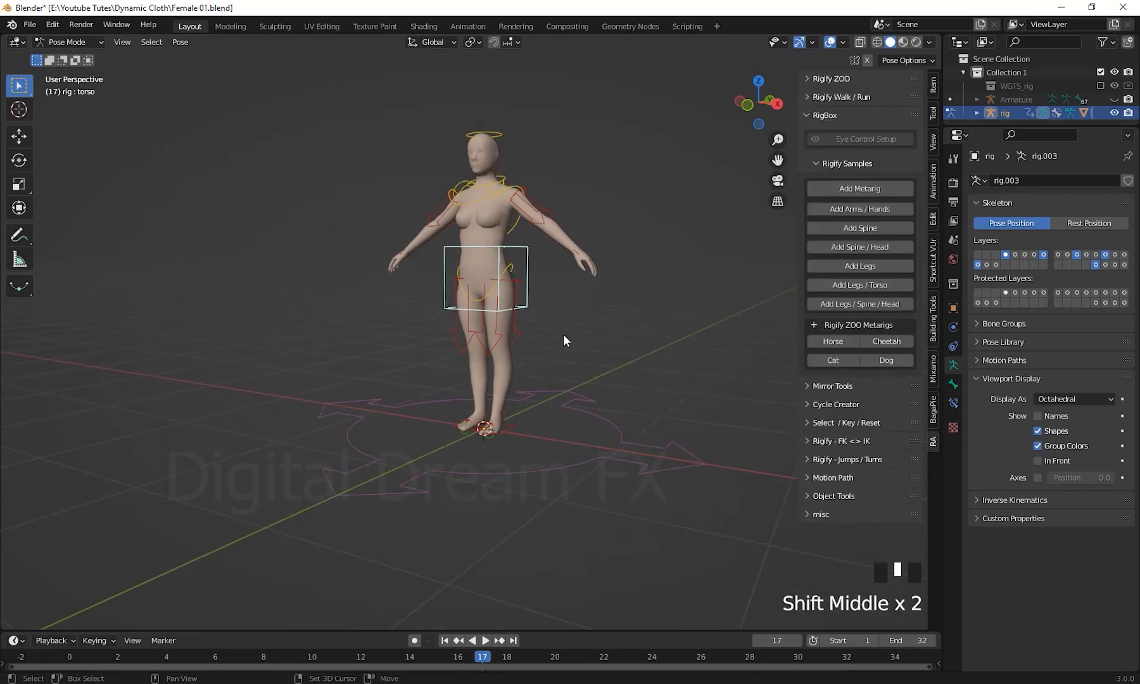
pyautogui.moveTo(570, 360); pyautogui.dragTo(657, 517)
pyautogui.keyDown('shift'); pyautogui.moveTo(657, 516); pyautogui.dragTo(812, 384, button='middle'); pyautogui.keyUp('shift')
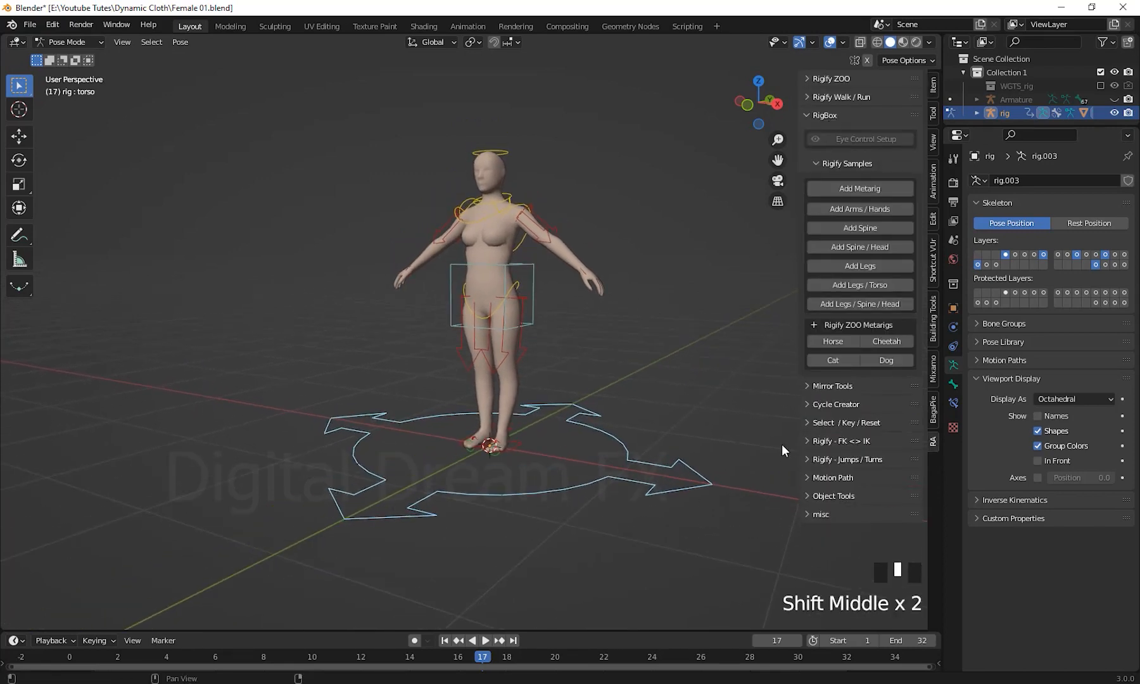
pyautogui.keyDown('shift'); pyautogui.moveTo(782, 444); pyautogui.dragTo(774, 271, button='middle'); pyautogui.keyUp('shift')
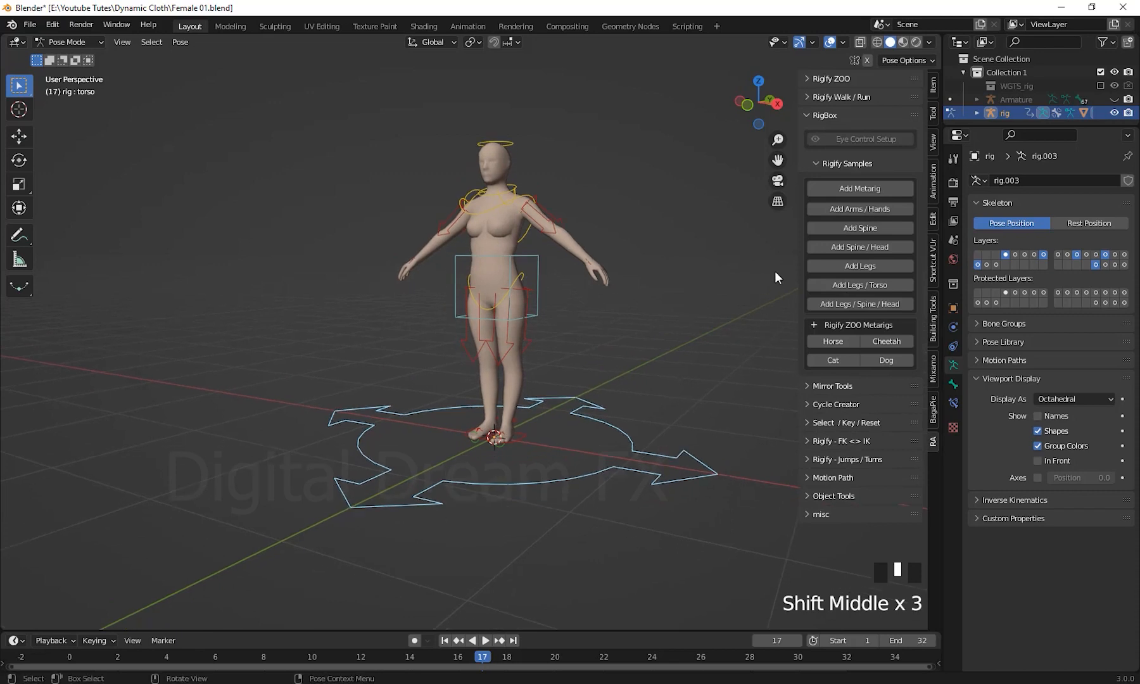
pyautogui.click(847, 99)
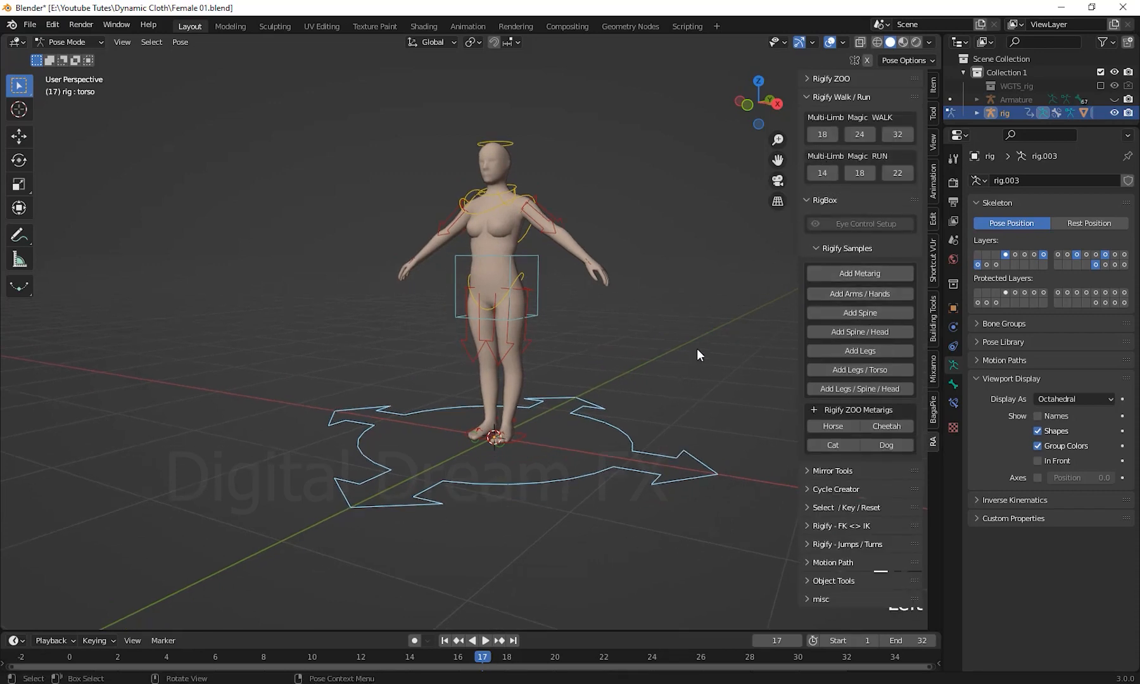
# Step: Enlarge the timeline area so that its keyframe rows have room below the viewport
pyautogui.moveTo(622, 630); pyautogui.dragTo(630, 546)
pyautogui.moveTo(630, 381); pyautogui.dragTo(704, 396, button='middle')
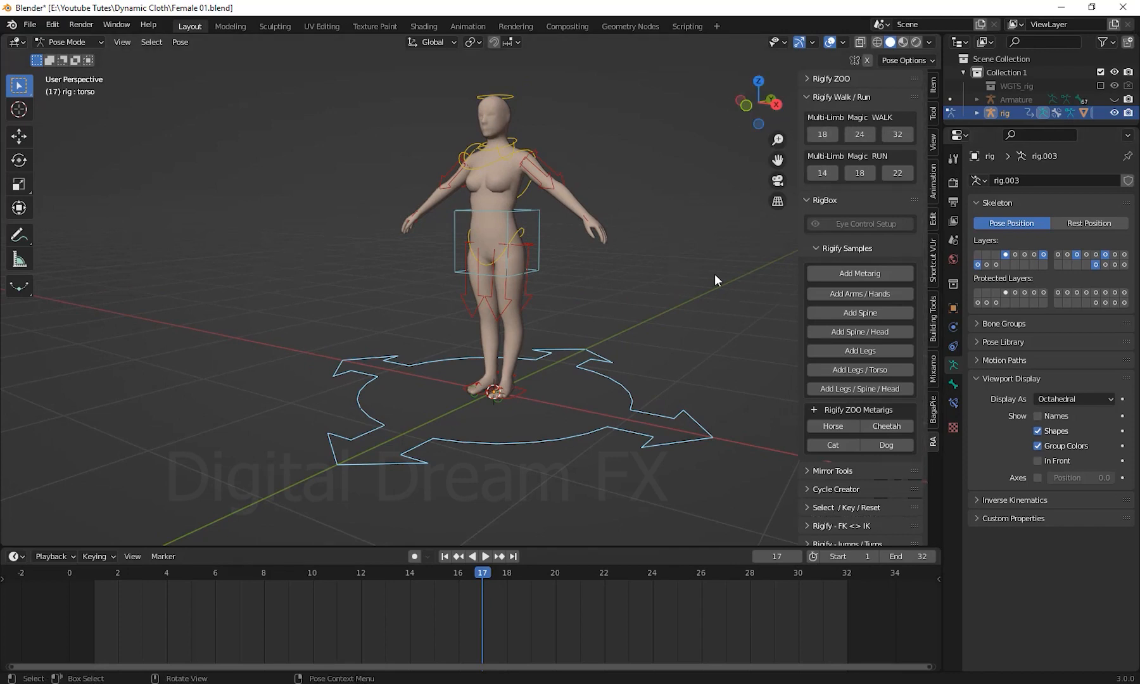
pyautogui.moveTo(714, 274)
pyautogui.mouseDown(button='middle')
pyautogui.moveTo(702, 276)
pyautogui.moveTo(715, 269)
pyautogui.mouseUp(button='middle')
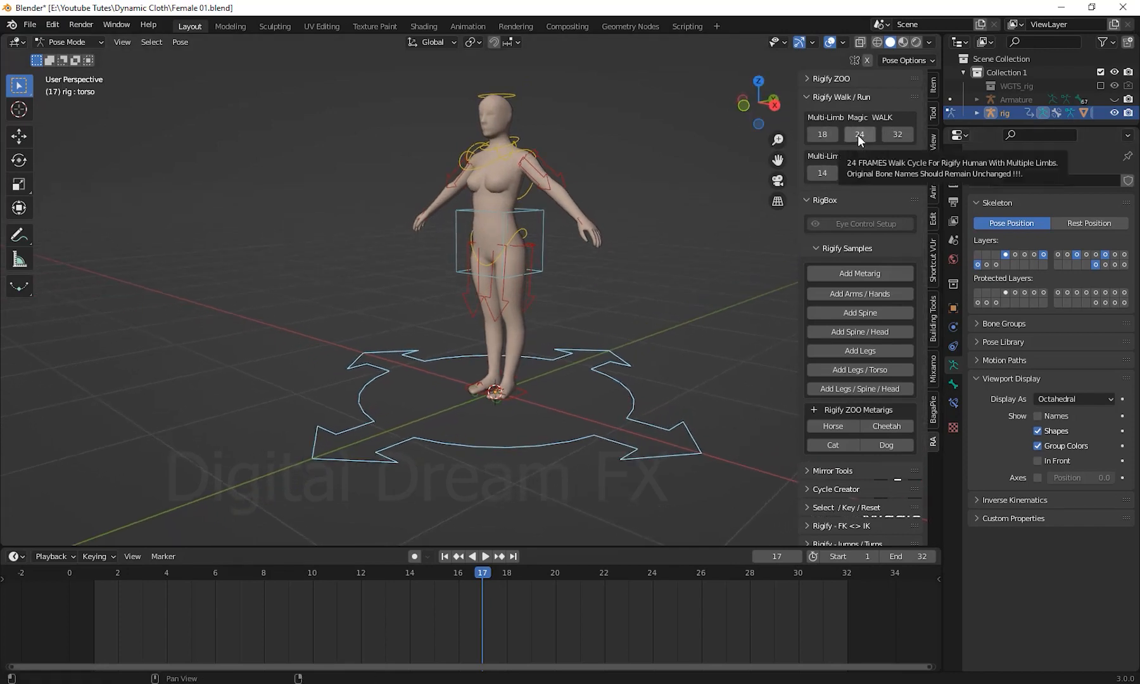
# Step: Apply the 32-frame Multi-Limb Magic WALK cycle to the rig, watch it play and stop the playback
pyautogui.click(899, 134)
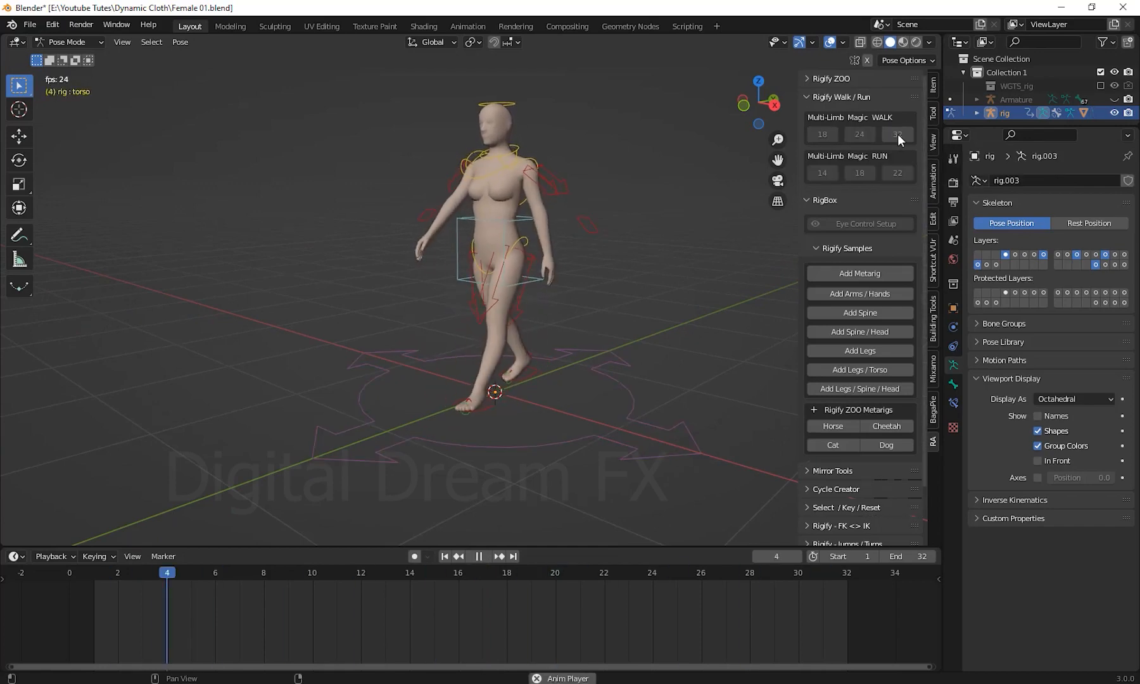
pyautogui.moveTo(670, 266); pyautogui.dragTo(652, 282, button='middle')
pyautogui.press('space')
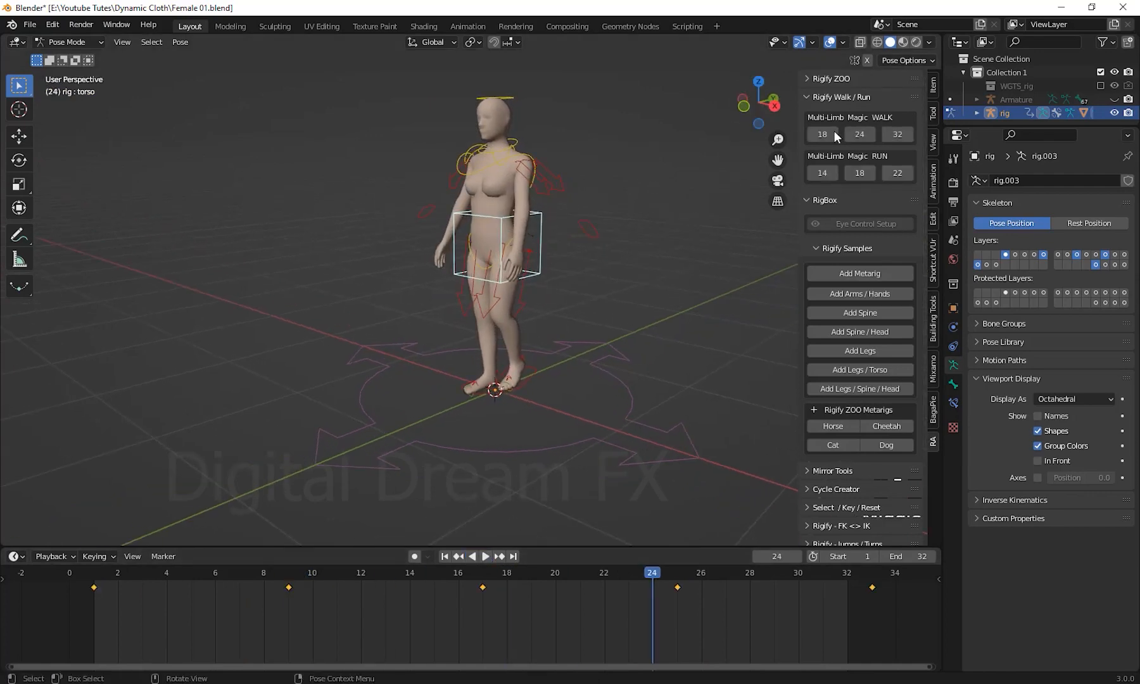
# Step: Apply the 18-frame Multi-Limb Magic WALK cycle, stop the playback and select the torso control
pyautogui.click(822, 134)
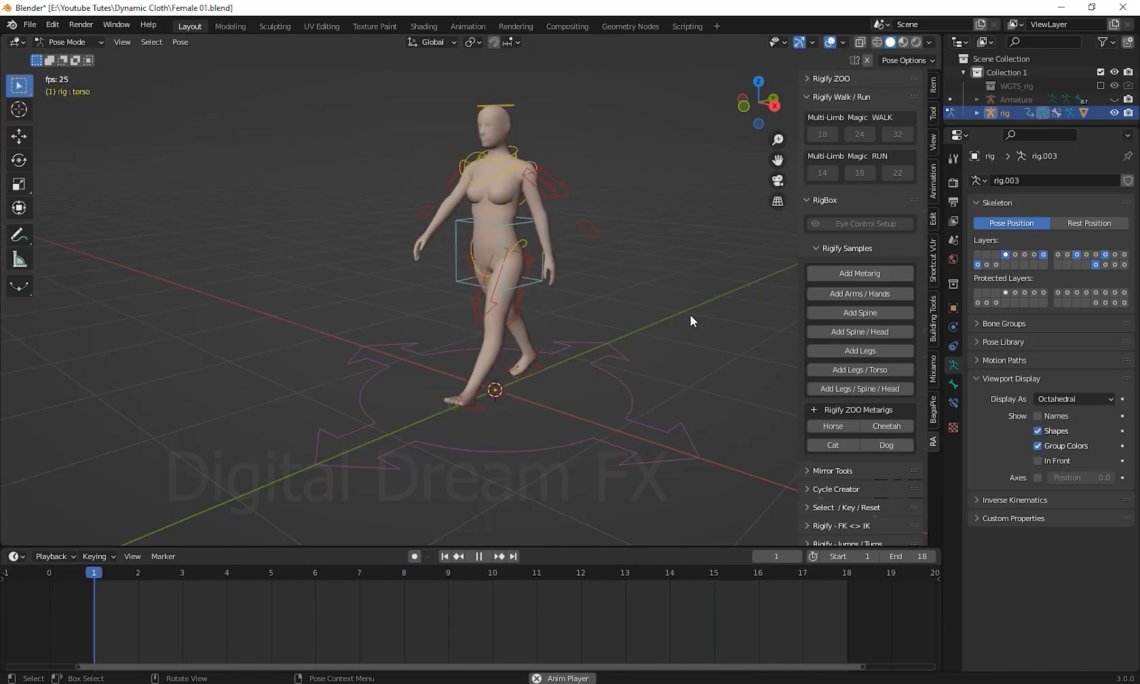
pyautogui.click(479, 557)
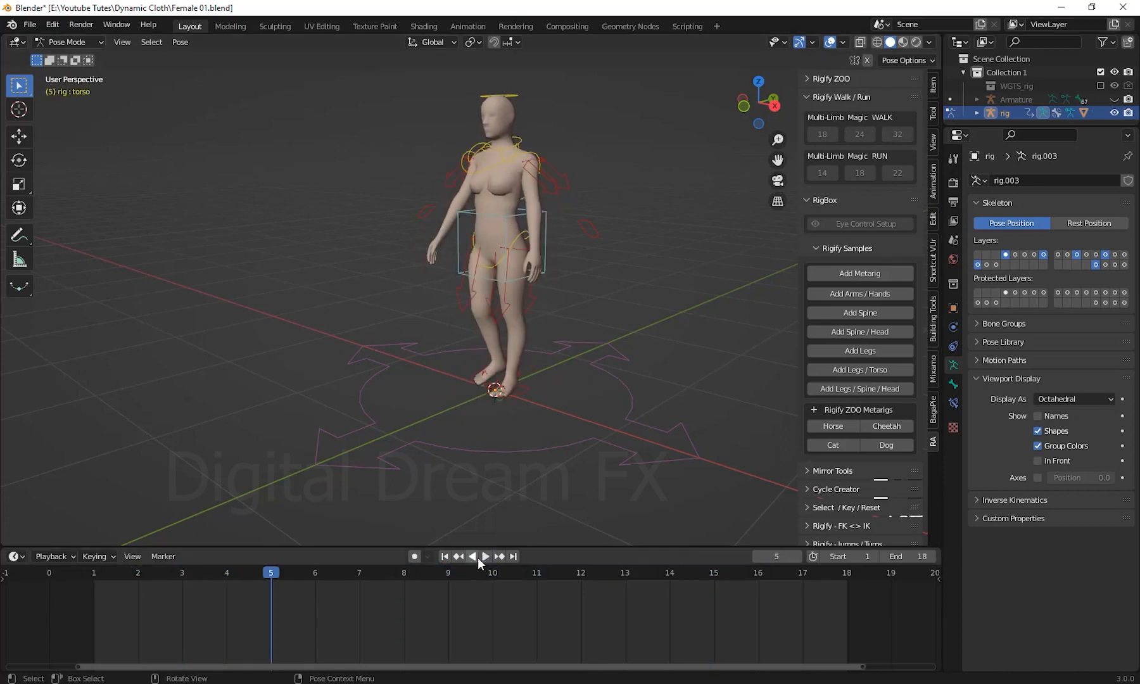
pyautogui.click(546, 223)
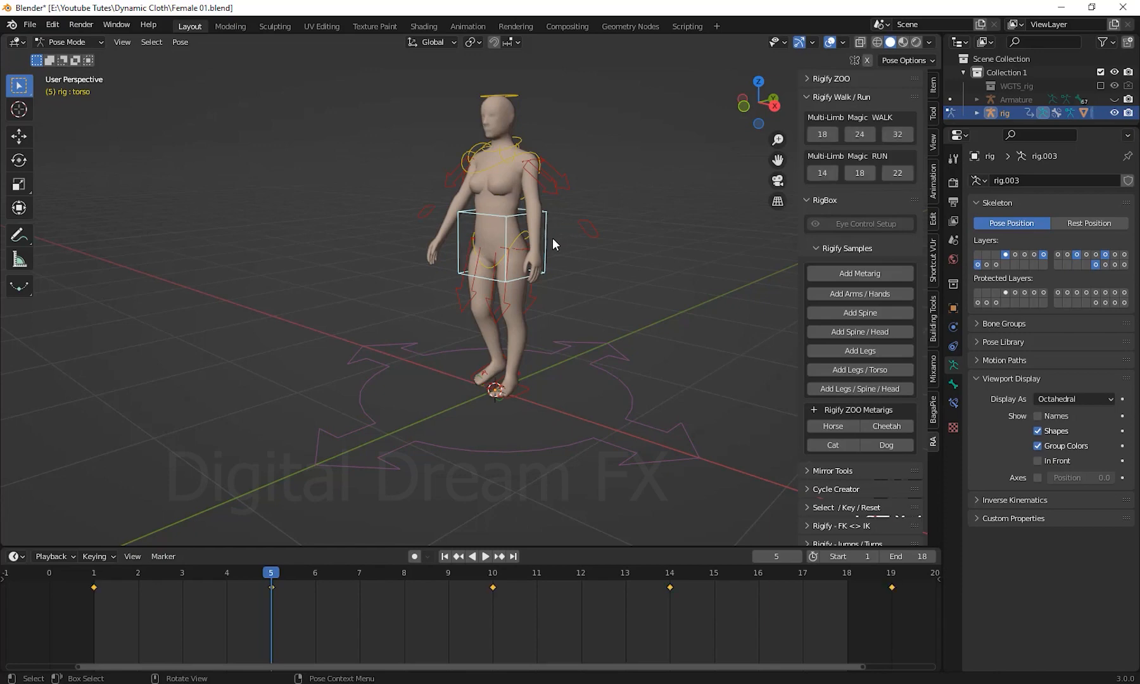
# Step: Apply the 18-frame Multi-Limb Magic RUN cycle, stop the playback and return to the first frame
pyautogui.click(863, 175)
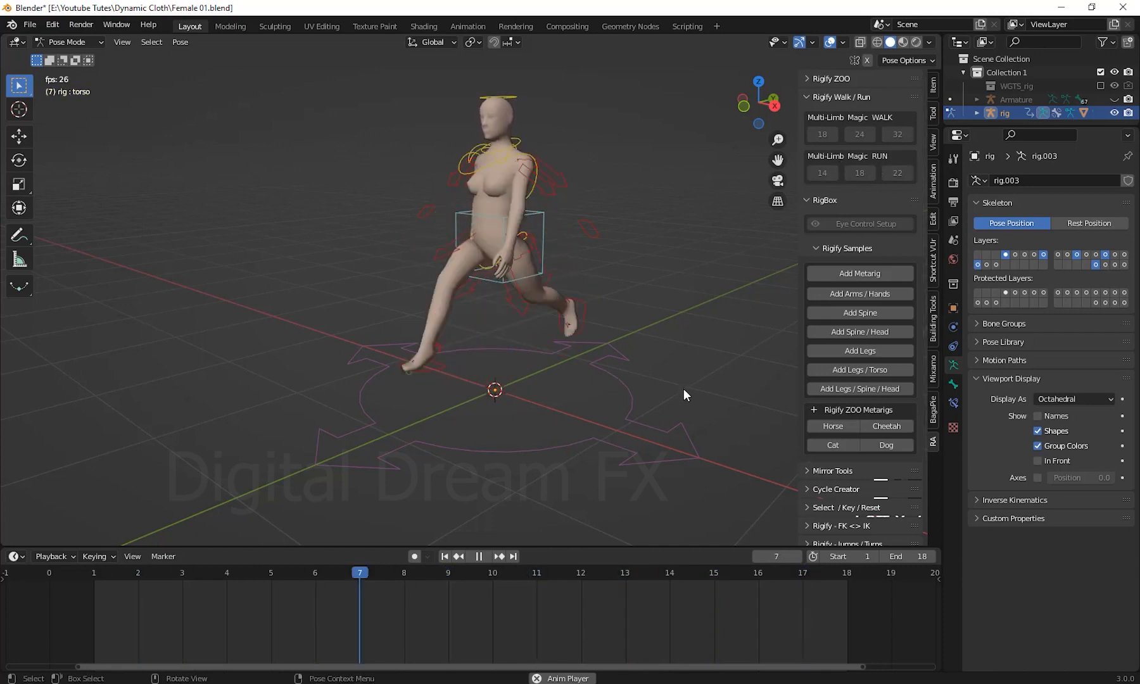
pyautogui.click(478, 556)
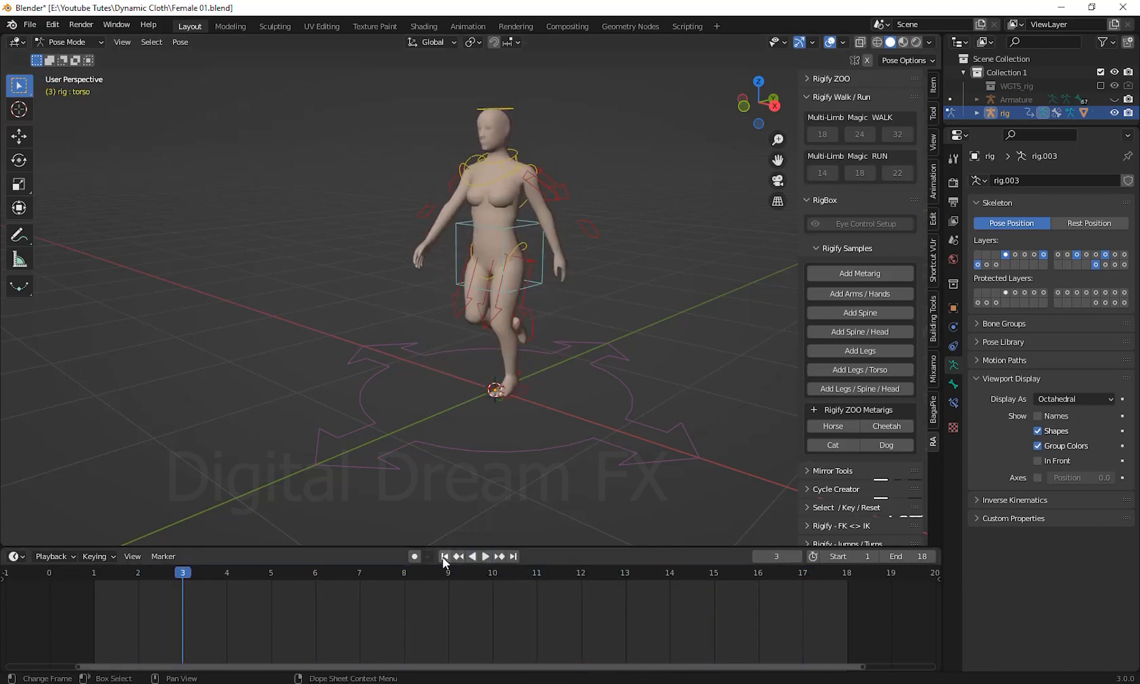
pyautogui.click(444, 556)
# Step: Select the left hand IK control and test moving it in the running pose, cancelling the move
pyautogui.moveTo(670, 409); pyautogui.dragTo(624, 446, button='middle')
pyautogui.scroll(2, 652, 408)
pyautogui.scroll(-2, 633, 459)
pyautogui.keyDown('shift'); pyautogui.moveTo(624, 446); pyautogui.dragTo(651, 424, button='middle'); pyautogui.keyUp('shift')
pyautogui.click(567, 256)
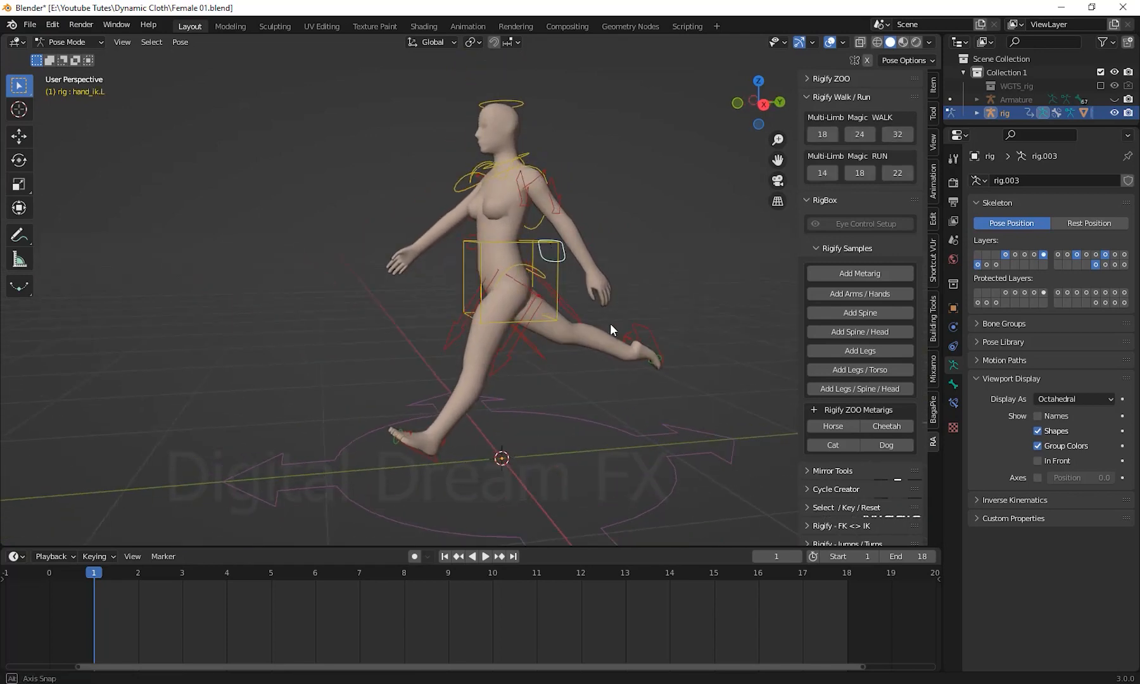
pyautogui.moveTo(610, 323); pyautogui.dragTo(595, 324, button='middle')
pyautogui.press('g')
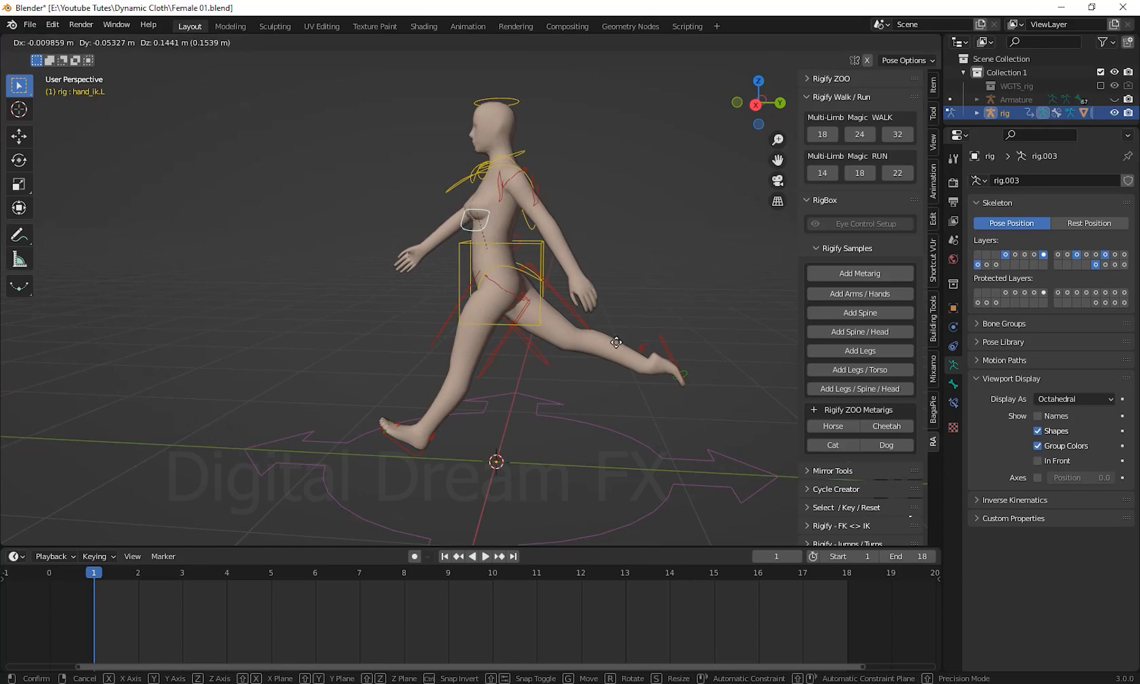
pyautogui.rightClick(653, 334)
# Step: Go to the first frame and select the right foot IK control of the raised back leg
pyautogui.moveTo(581, 257); pyautogui.dragTo(593, 362, button='middle')
pyautogui.click(448, 554)
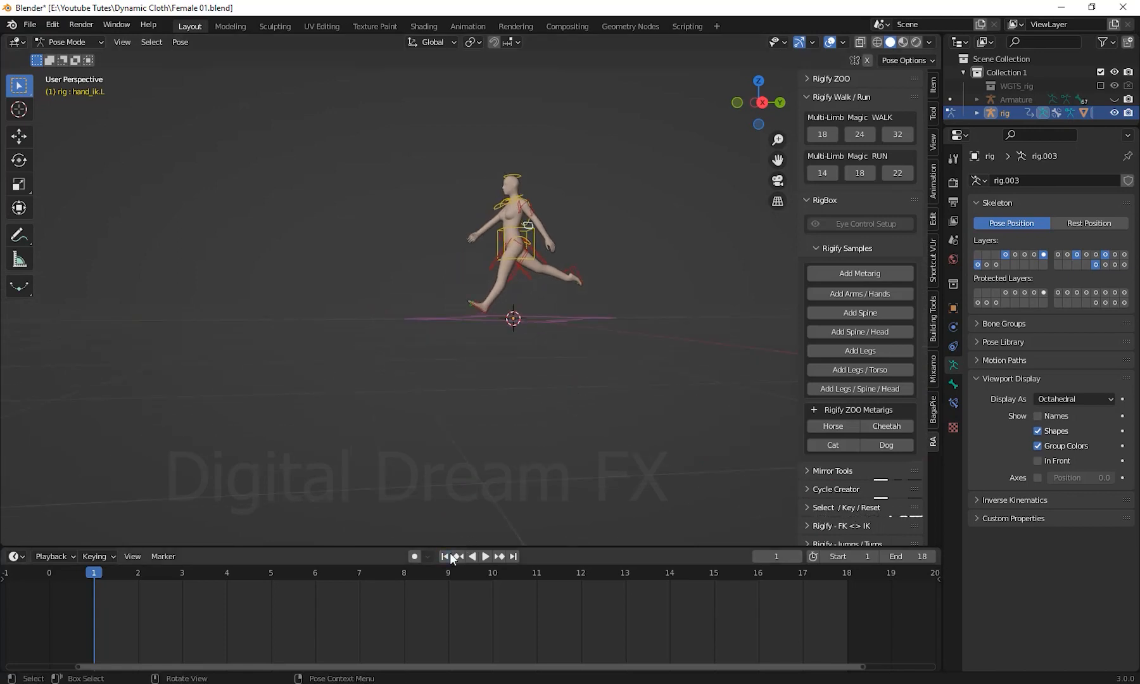
pyautogui.keyDown('shift'); pyautogui.moveTo(566, 437); pyautogui.dragTo(560, 461, button='middle'); pyautogui.keyUp('shift')
pyautogui.scroll(3, 567, 453)
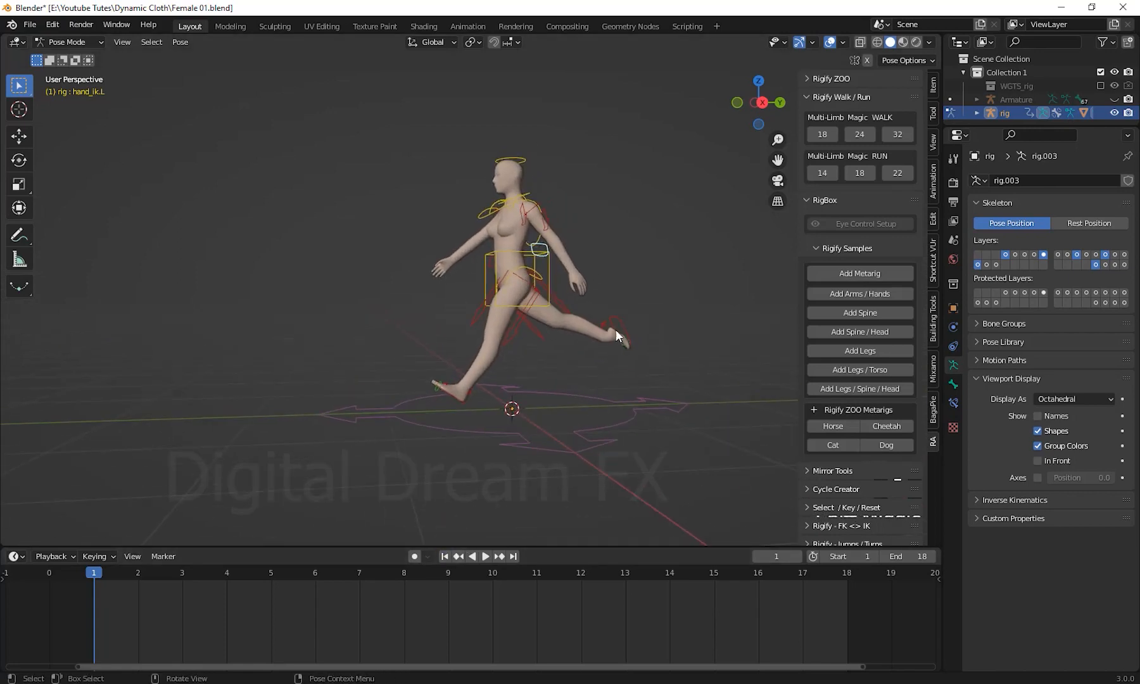
pyautogui.click(616, 329)
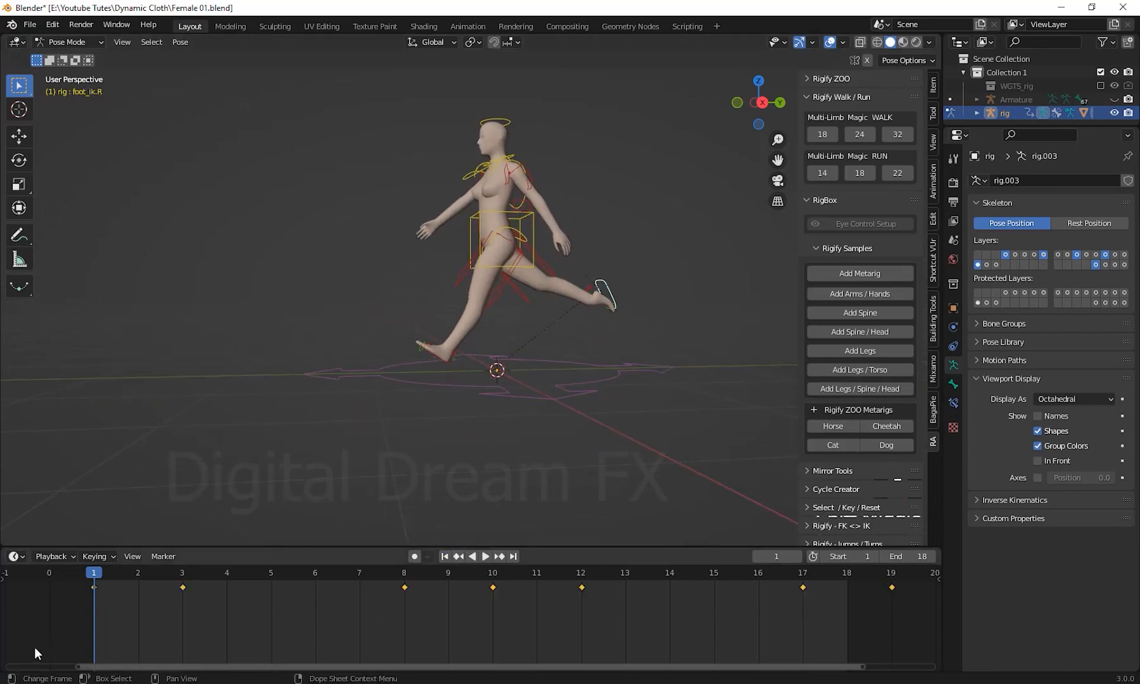
# Step: Try applying the 24-frame Multi-Limb Magic WALK cycle from the torso control
pyautogui.moveTo(33, 646); pyautogui.dragTo(907, 578)
pyautogui.moveTo(613, 392); pyautogui.dragTo(700, 399, button='middle')
pyautogui.scroll(4, 696, 405)
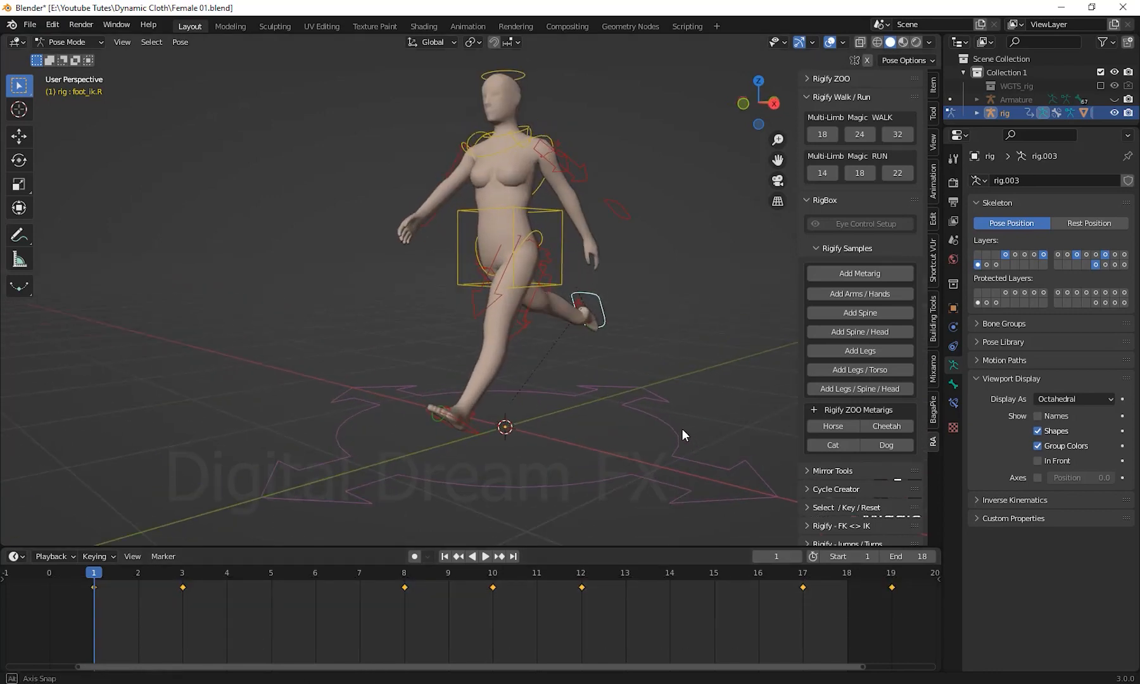
pyautogui.click(554, 226)
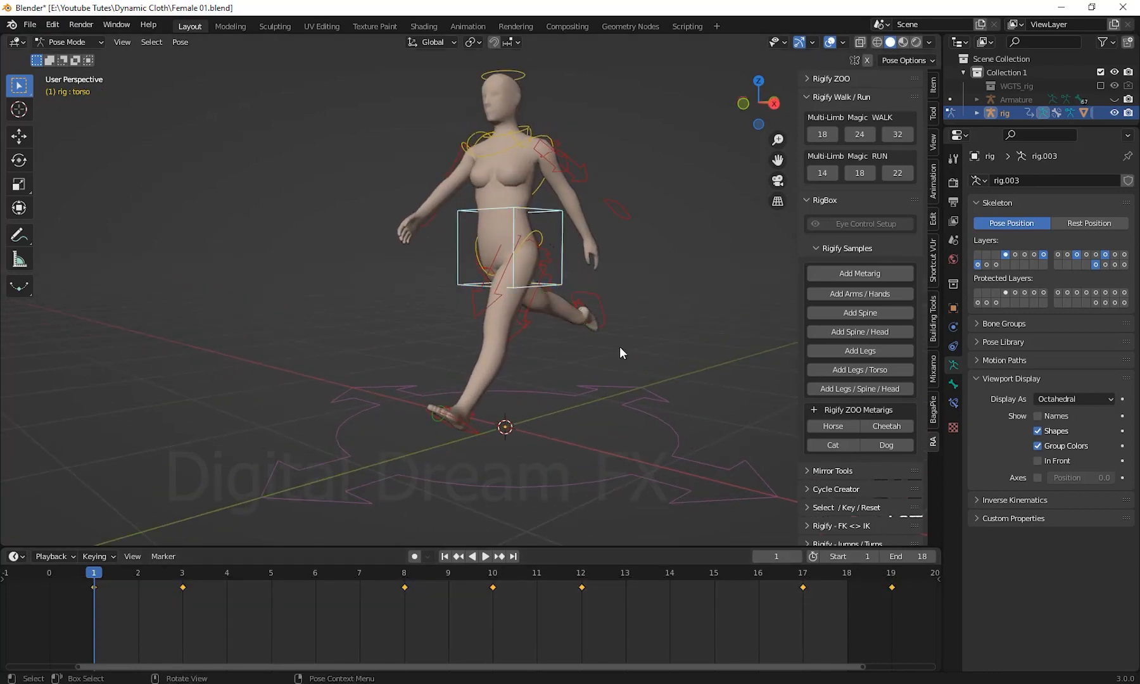
pyautogui.click(859, 134)
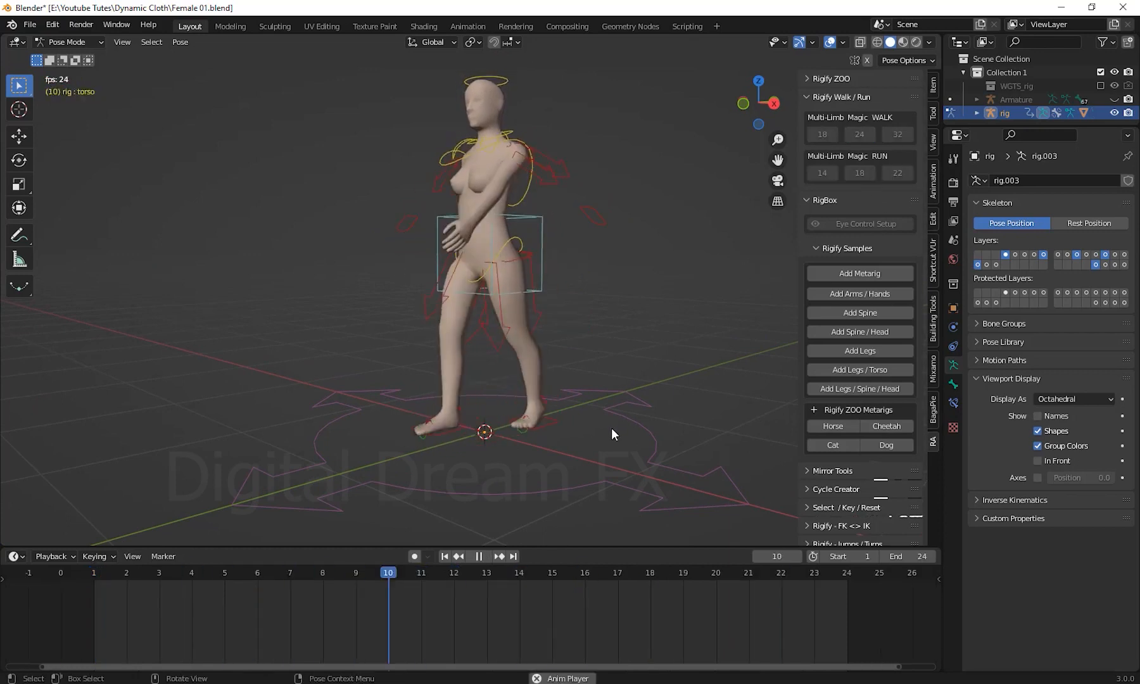
pyautogui.keyDown('shift'); pyautogui.moveTo(588, 471); pyautogui.dragTo(594, 452, button='middle'); pyautogui.keyUp('shift')
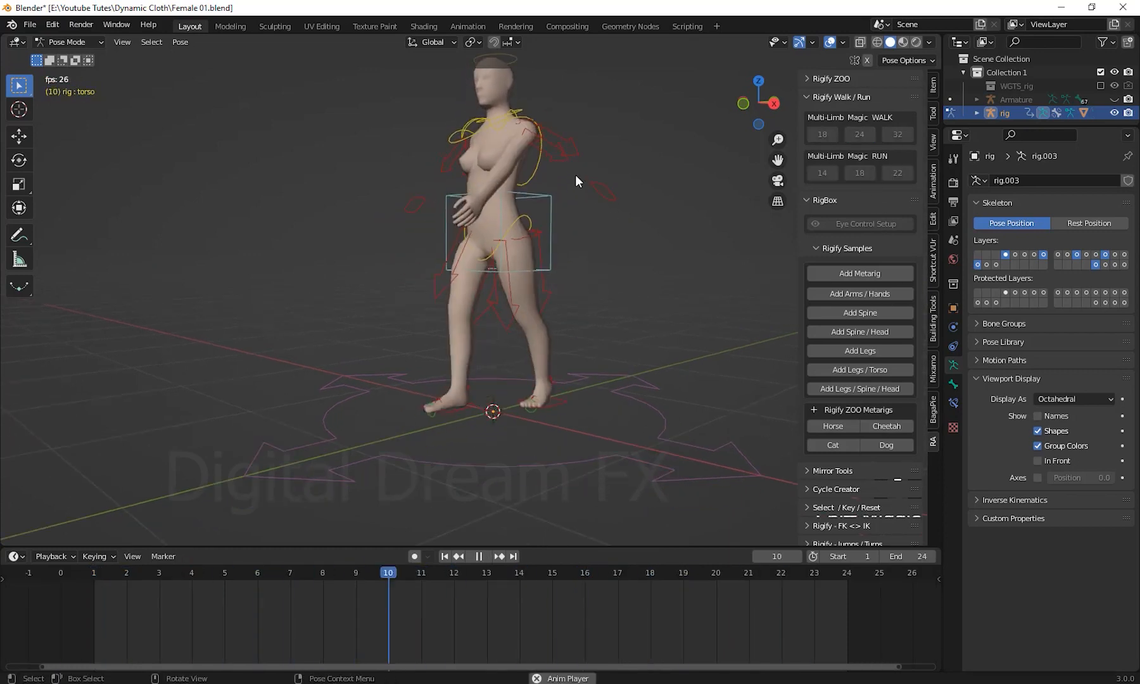
pyautogui.scroll(-1, 598, 228)
pyautogui.keyDown('shift'); pyautogui.moveTo(599, 254); pyautogui.dragTo(595, 284, button='middle'); pyautogui.keyUp('shift')
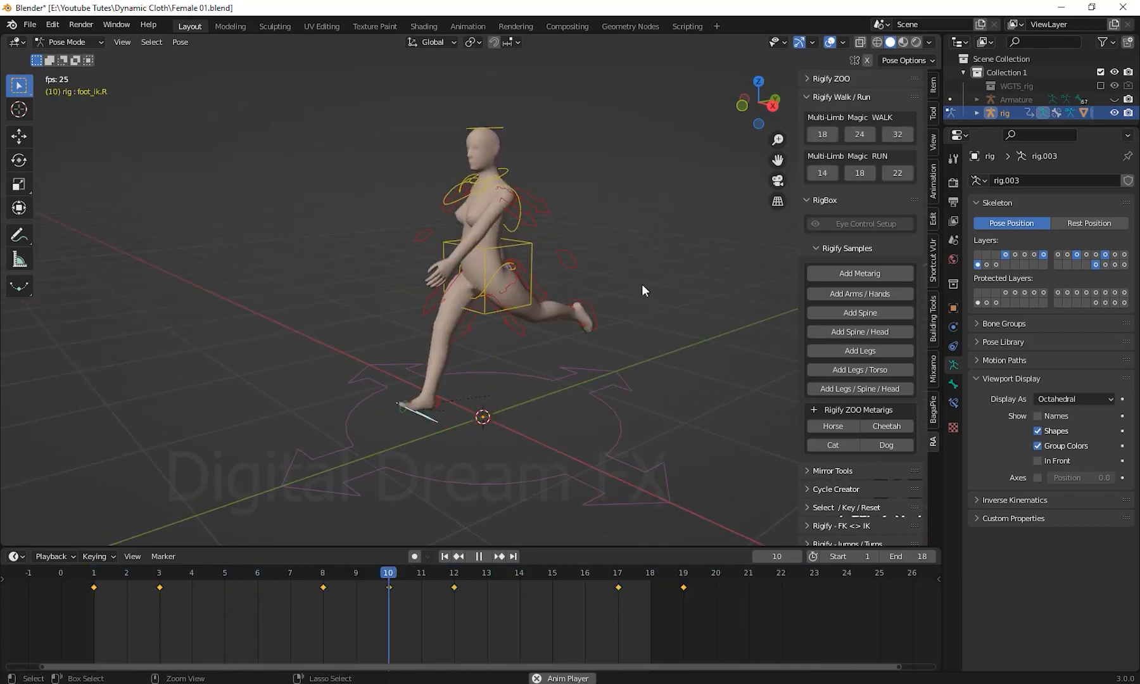
# Step: Play the run cycle from the first frame to review it, then stop the playback and return to frame 1
pyautogui.click(479, 556)
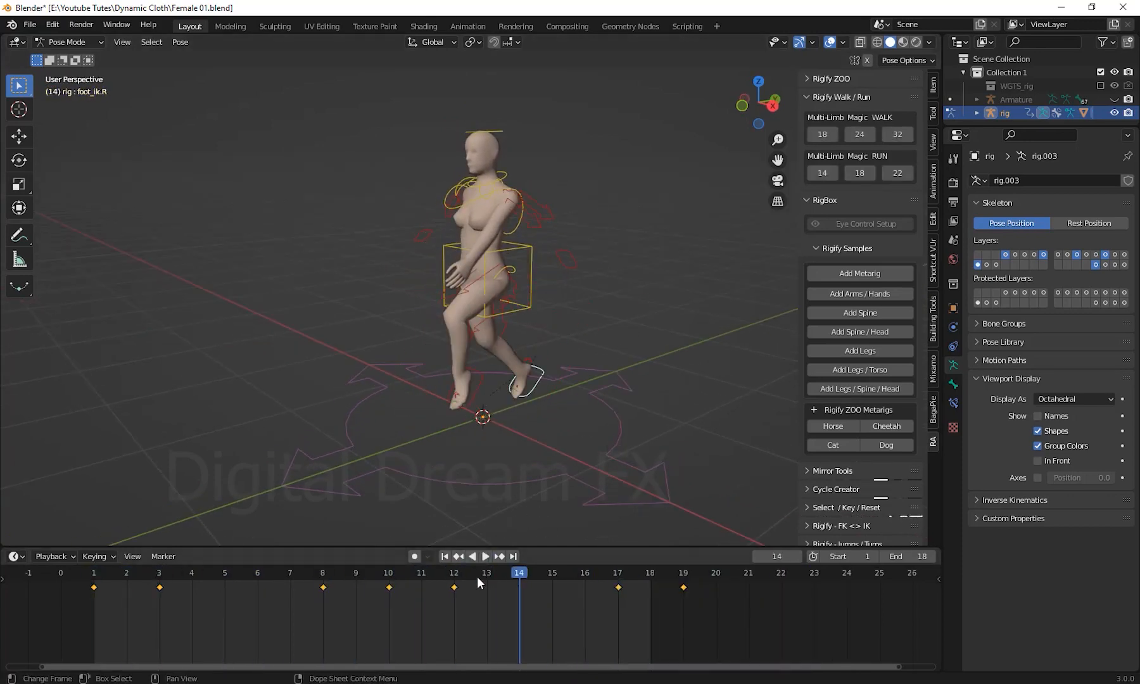
pyautogui.click(444, 556)
pyautogui.click(485, 556)
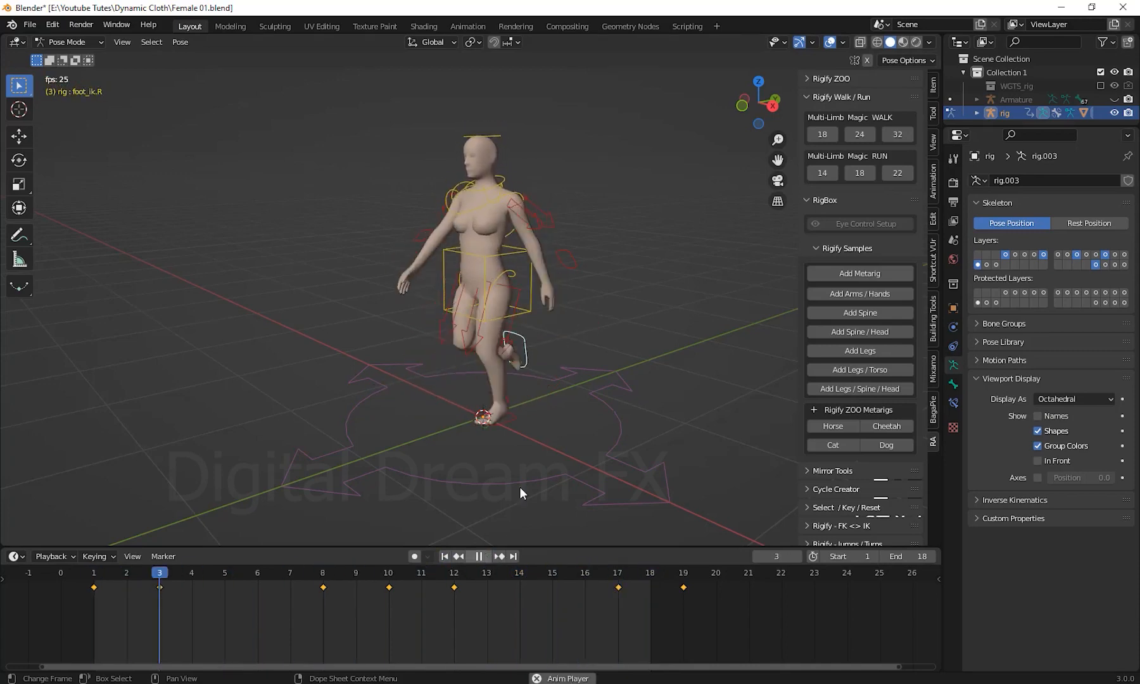
pyautogui.moveTo(558, 465); pyautogui.dragTo(633, 366, button='middle')
pyautogui.scroll(2, 631, 394)
pyautogui.click(477, 558)
pyautogui.click(443, 557)
pyautogui.moveTo(601, 515); pyautogui.dragTo(594, 466, button='middle')
pyautogui.scroll(-3, 612, 487)
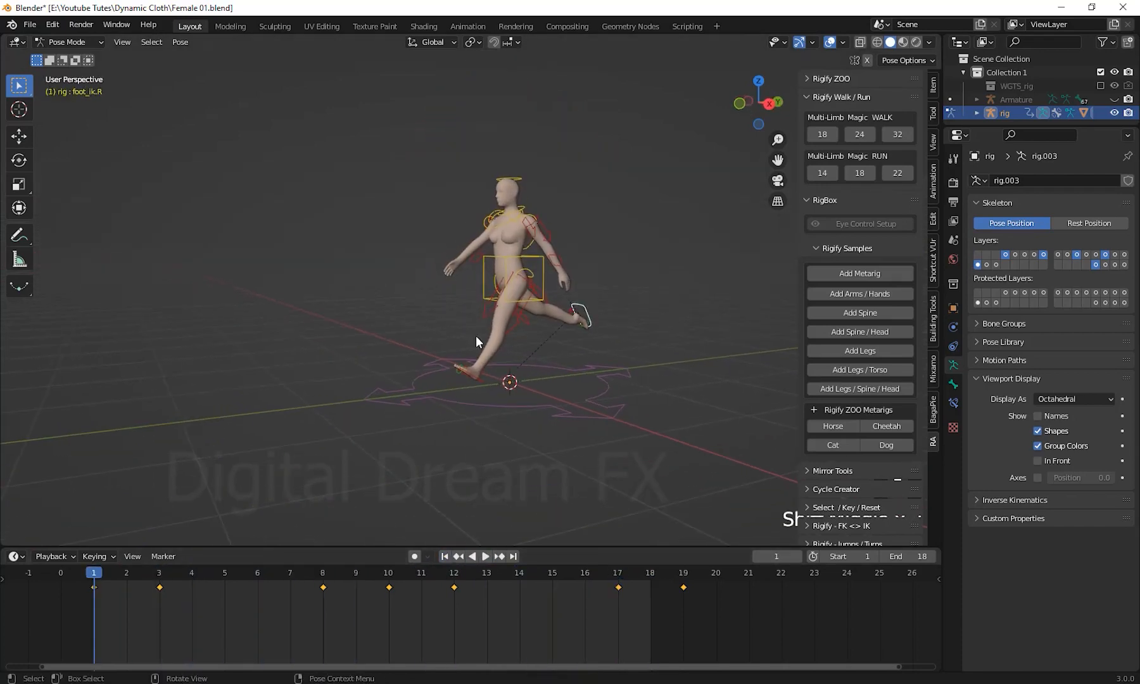
# Step: Select all the visible rig controls and delete all their keyframes from the timeline
pyautogui.moveTo(374, 147); pyautogui.dragTo(765, 532)
pyautogui.keyDown('shift'); pyautogui.moveTo(669, 437); pyautogui.dragTo(654, 389, button='middle'); pyautogui.keyUp('shift')
pyautogui.moveTo(742, 630); pyautogui.dragTo(65, 567)
pyautogui.rightClick(155, 608)
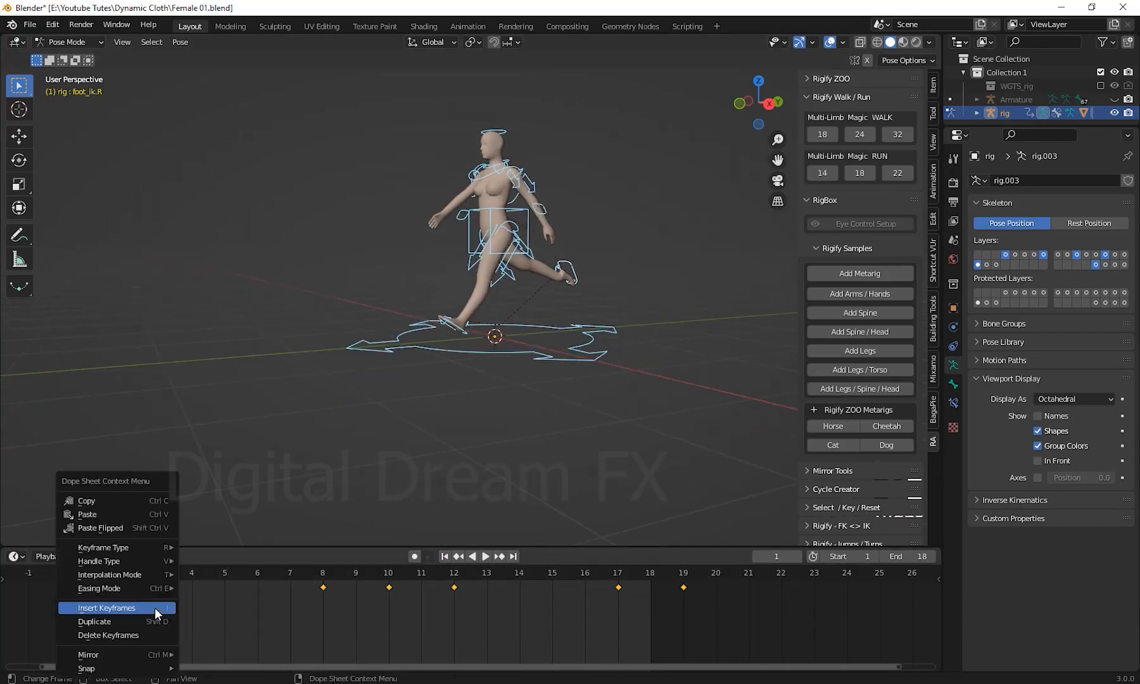
pyautogui.click(125, 631)
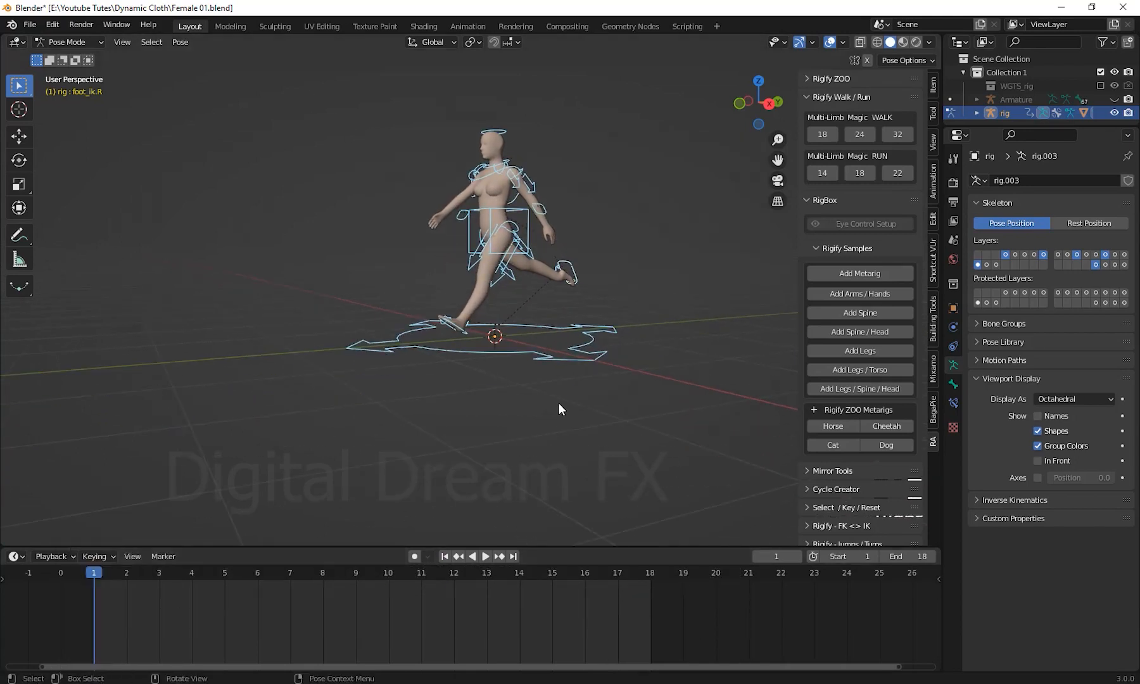
# Step: Clear the rotation and location of all selected controls to put the character back in its rest pose
pyautogui.keyDown('shift'); pyautogui.moveTo(557, 402); pyautogui.dragTo(572, 428, button='middle'); pyautogui.keyUp('shift')
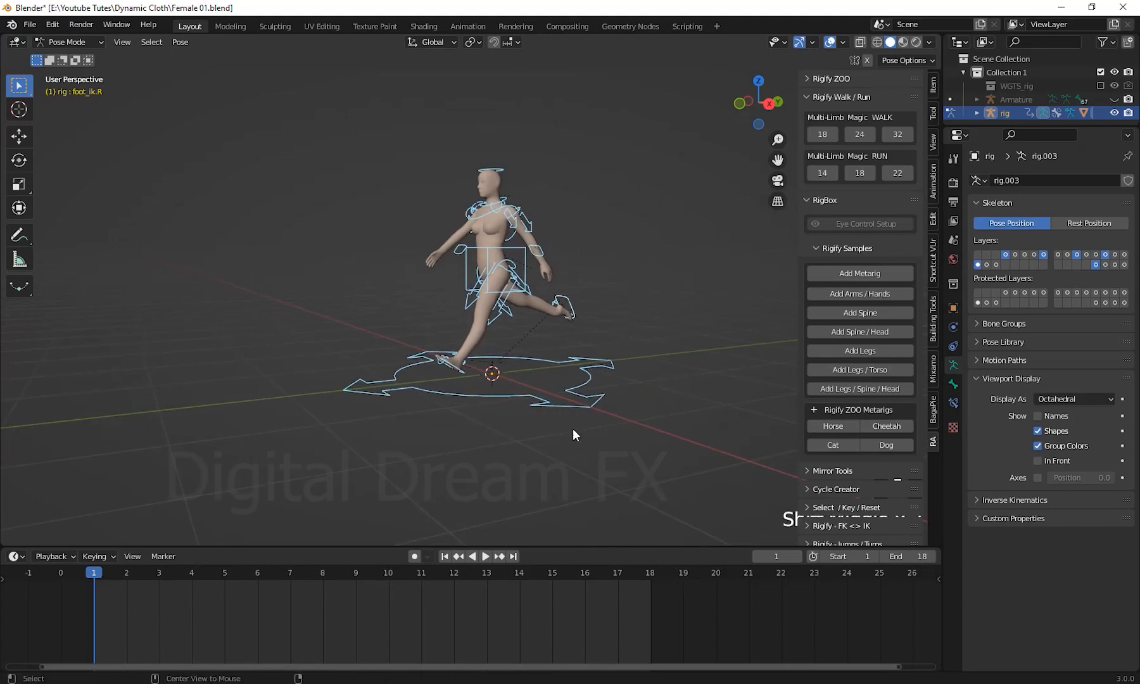
pyautogui.hotkey('alt', 'r')
pyautogui.hotkey('alt', 'g')
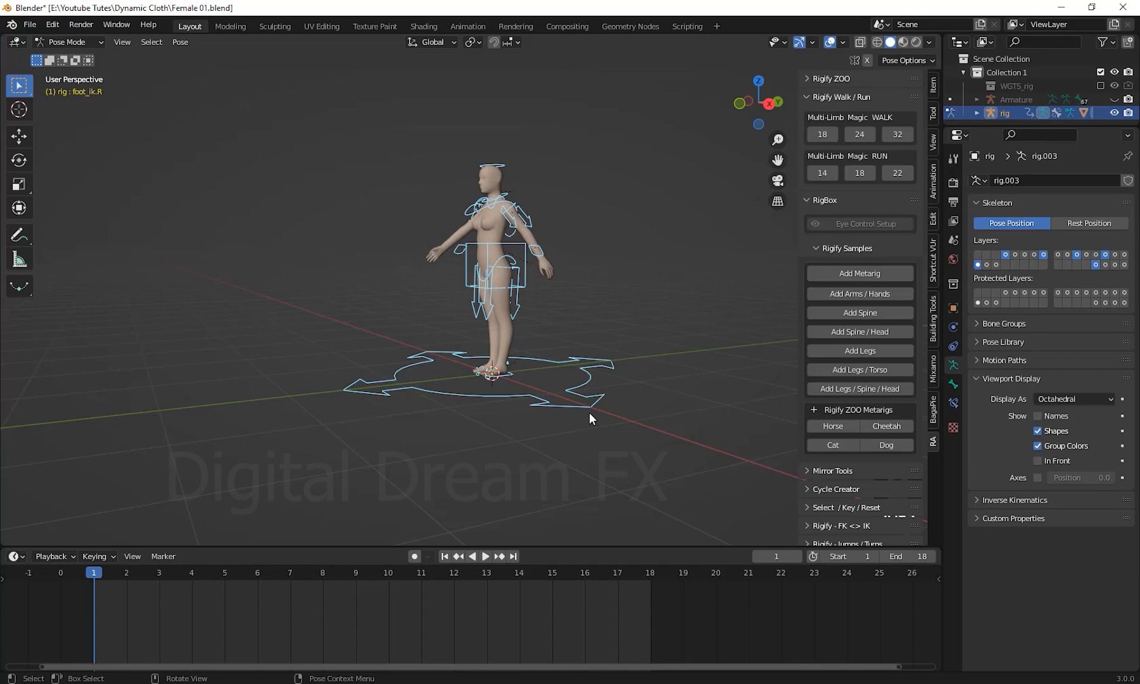
# Step: Select the left upper arm parent control and show the Arm.L (FK) and Arm.R (FK) rig layers
pyautogui.moveTo(589, 413); pyautogui.dragTo(541, 255, button='middle')
pyautogui.scroll(5, 551, 422)
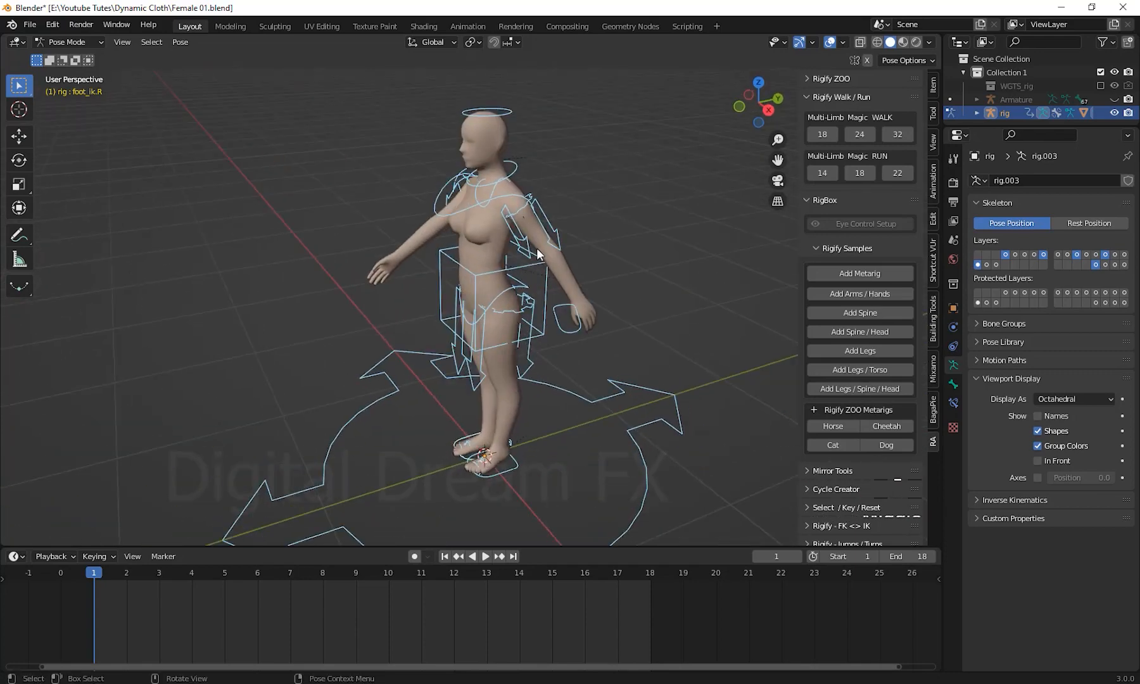
pyautogui.click(570, 329)
pyautogui.scroll(-1, 588, 374)
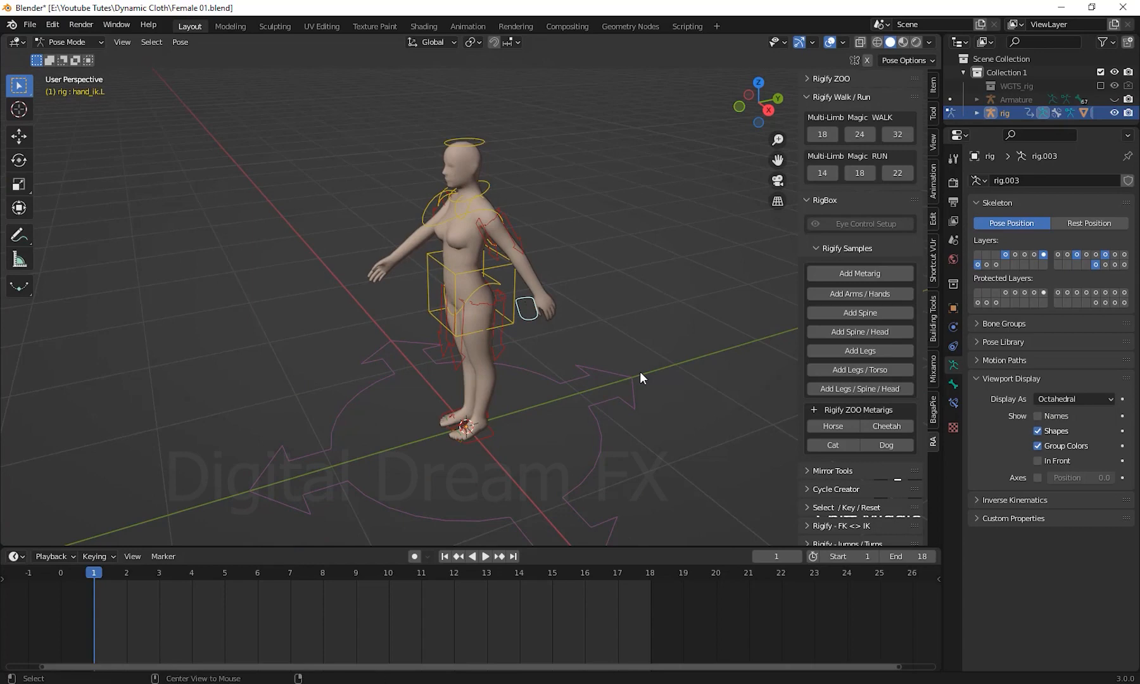
pyautogui.hotkey('alt', 'e')
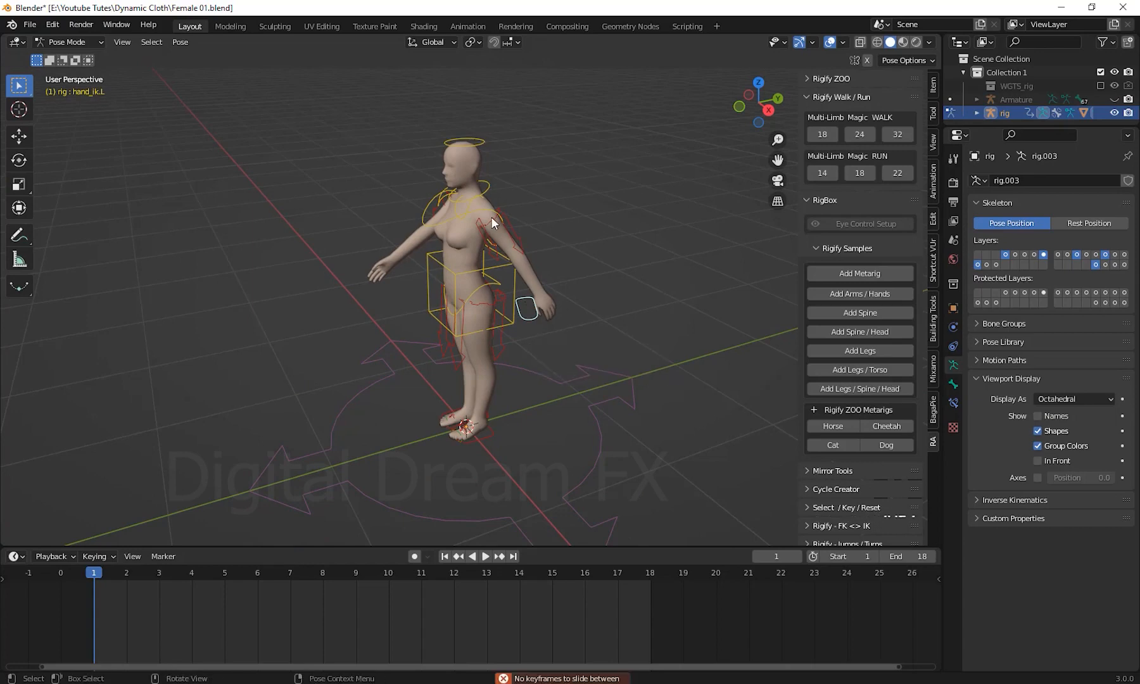
pyautogui.click(492, 219)
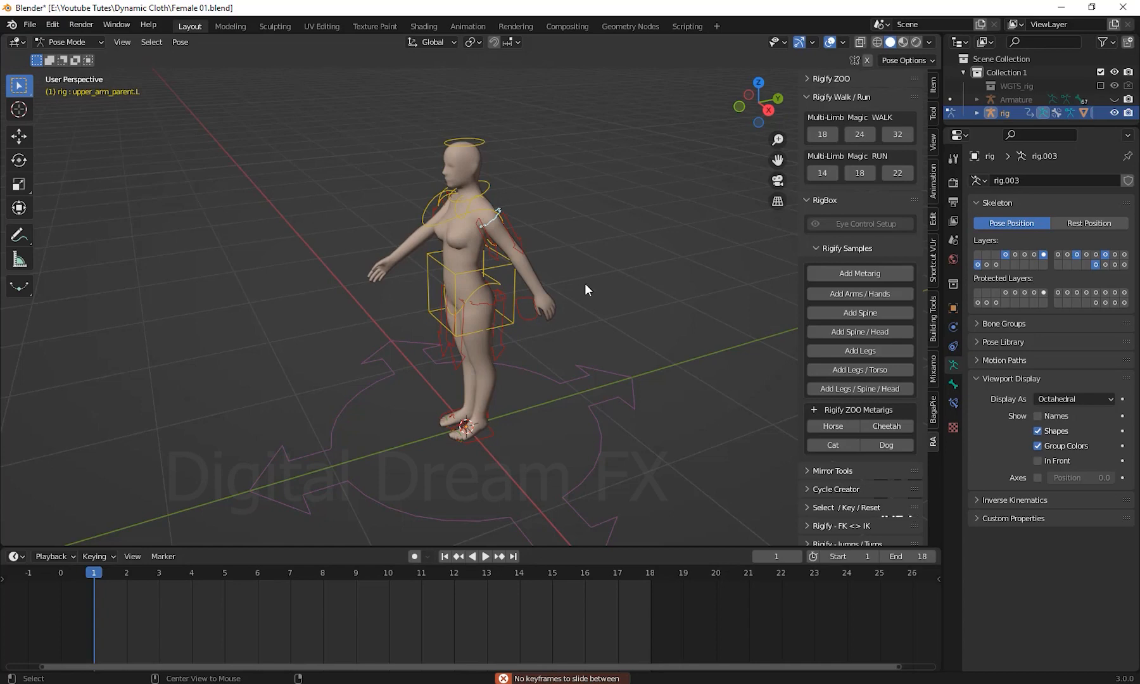
pyautogui.moveTo(704, 355); pyautogui.dragTo(709, 309, button='middle')
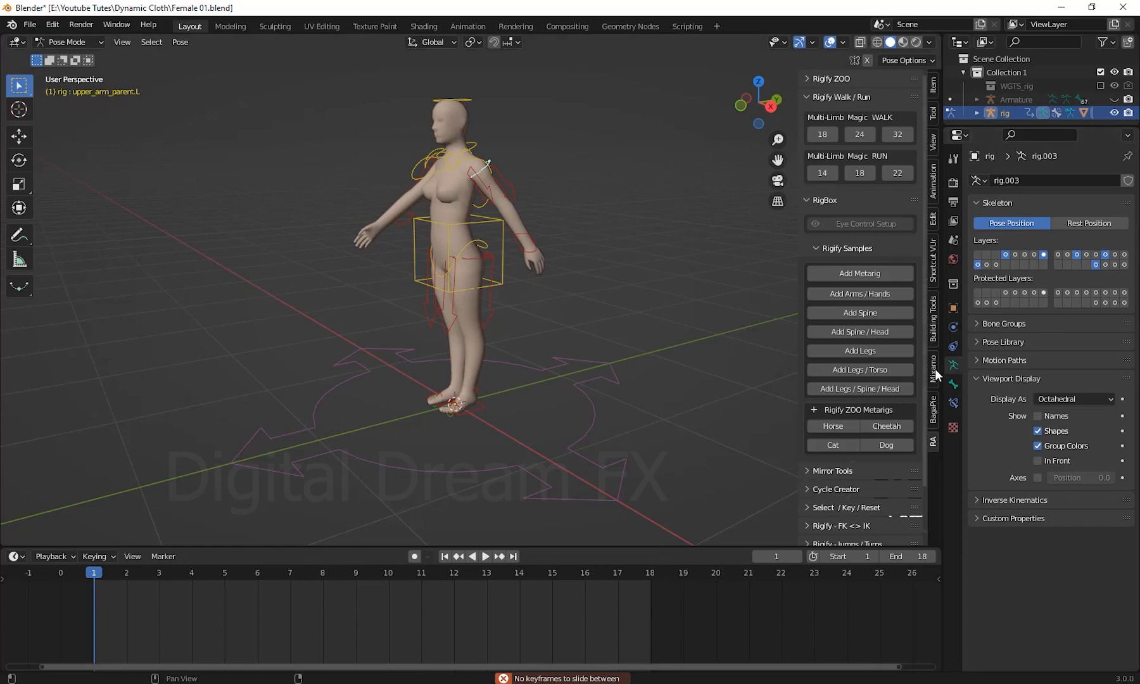
pyautogui.click(933, 86)
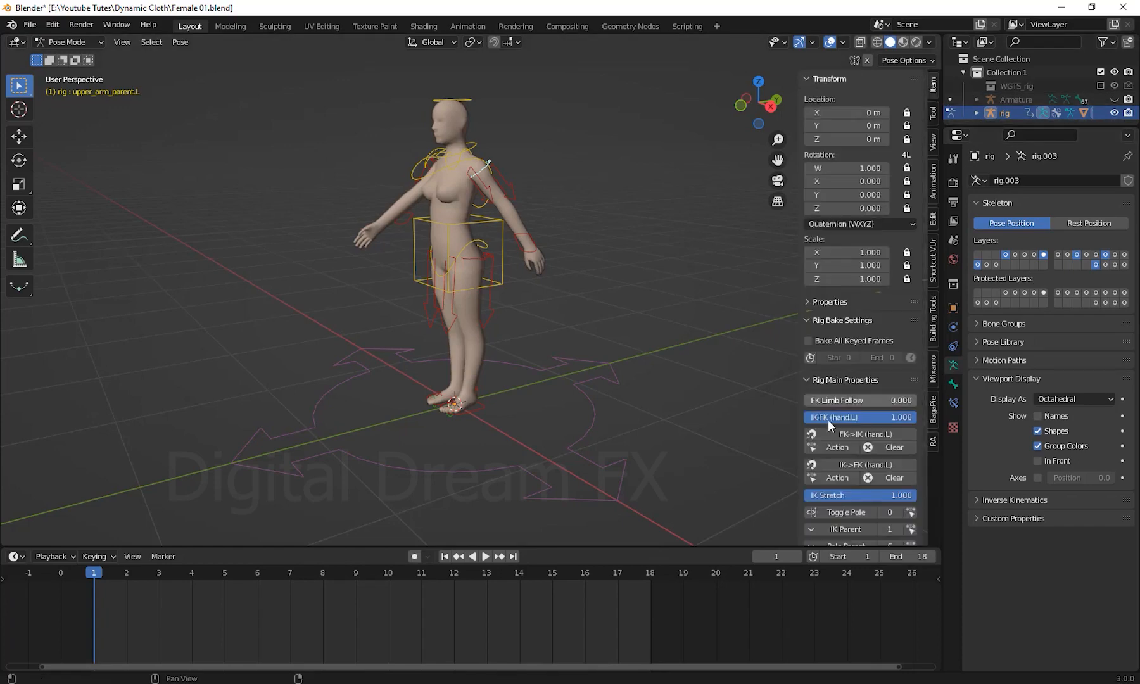
pyautogui.scroll(-6, 827, 419)
pyautogui.scroll(-4, 827, 419)
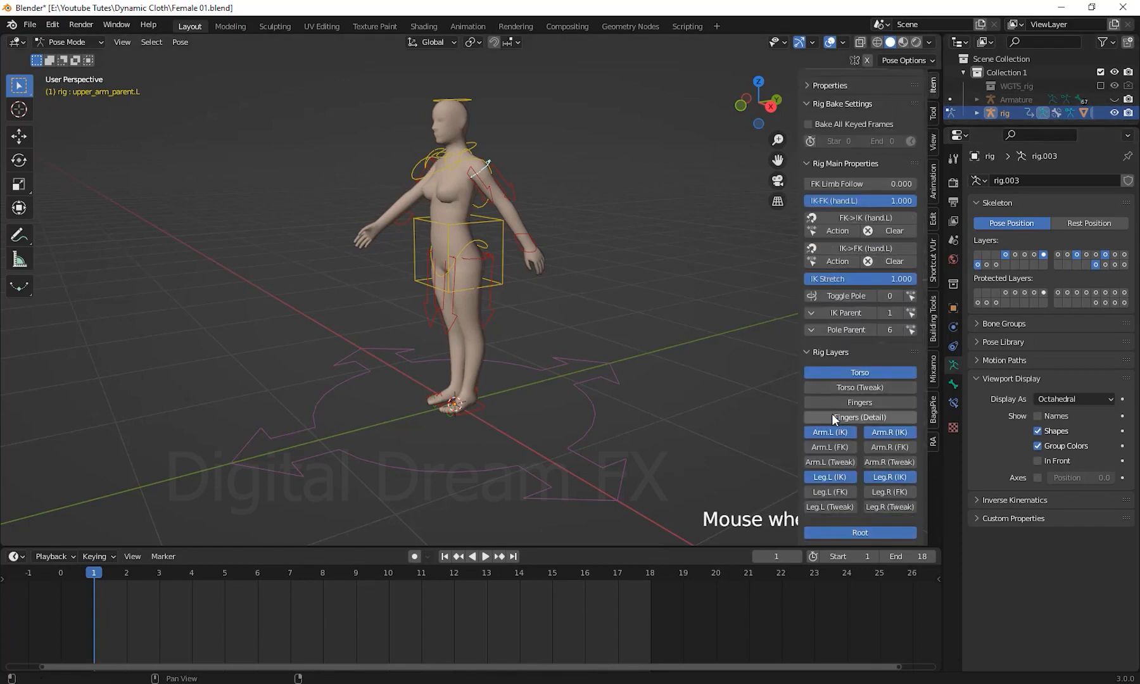
pyautogui.click(828, 446)
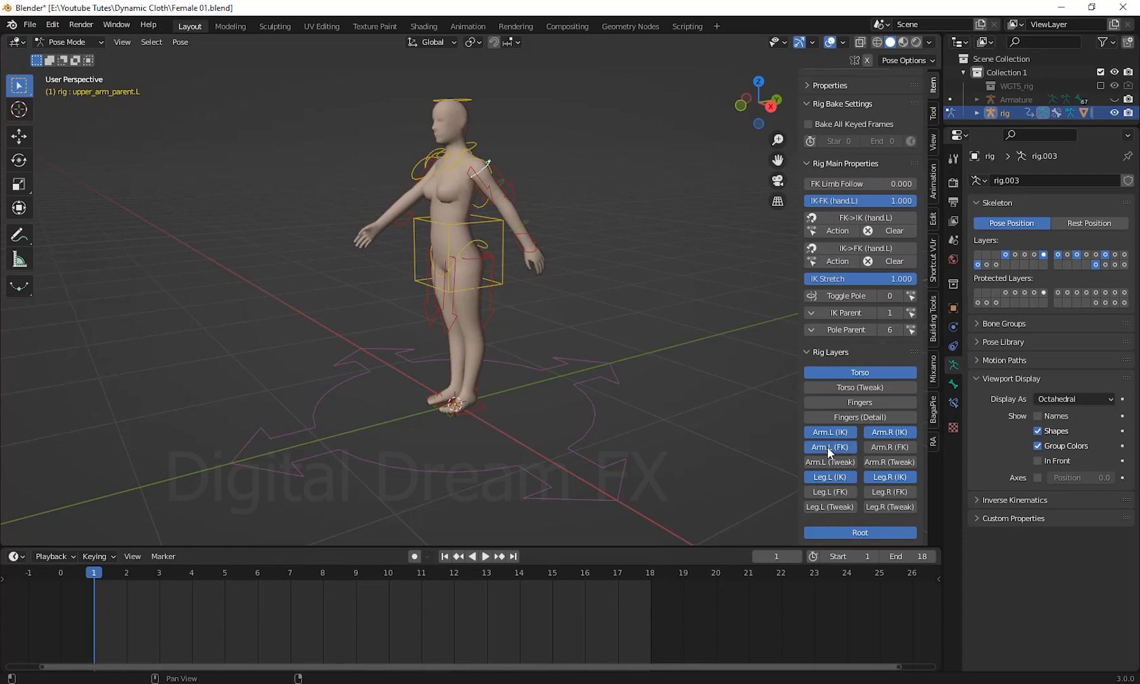
pyautogui.click(890, 446)
# Step: Select the left upper arm, forearm and hand FK controls and delete all their keyframes
pyautogui.keyDown('shift'); pyautogui.moveTo(577, 248); pyautogui.dragTo(570, 290, button='middle'); pyautogui.keyUp('shift')
pyautogui.scroll(3, 589, 323)
pyautogui.click(545, 244)
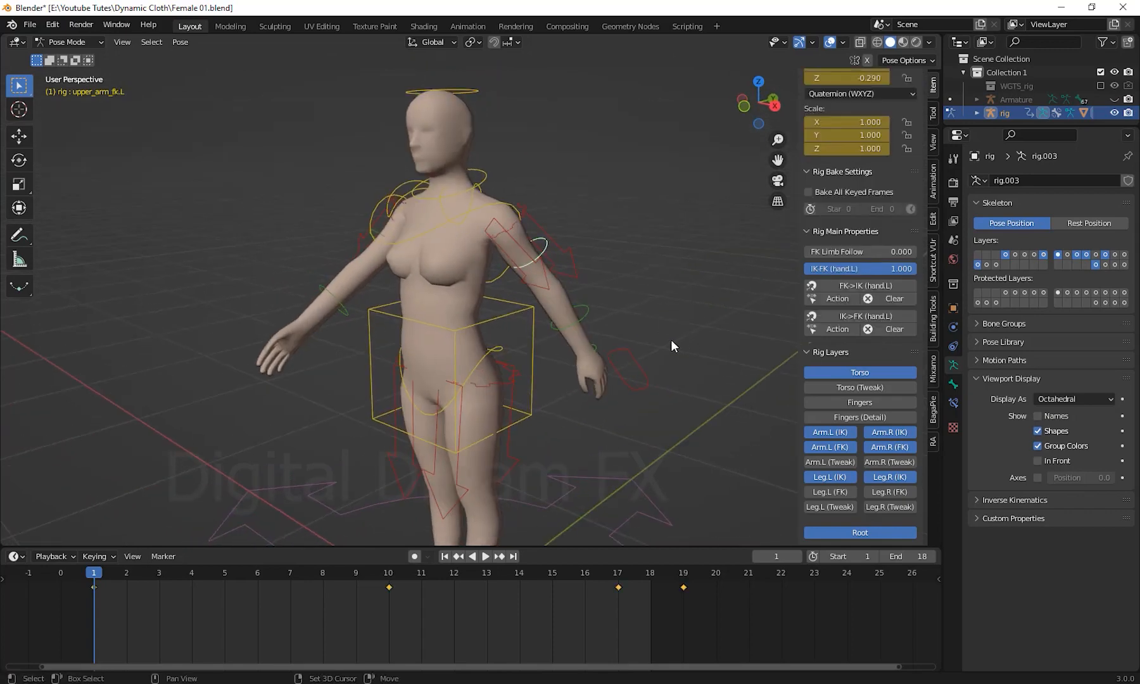
pyautogui.moveTo(670, 339); pyautogui.dragTo(572, 550, button='middle')
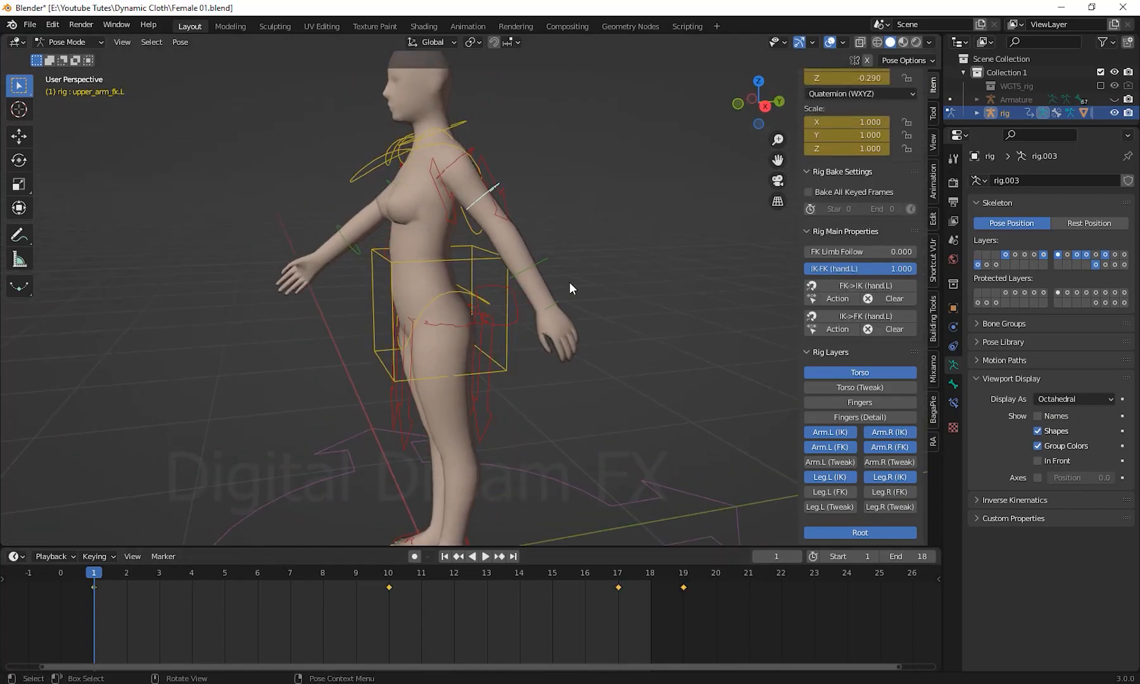
pyautogui.click(452, 163)
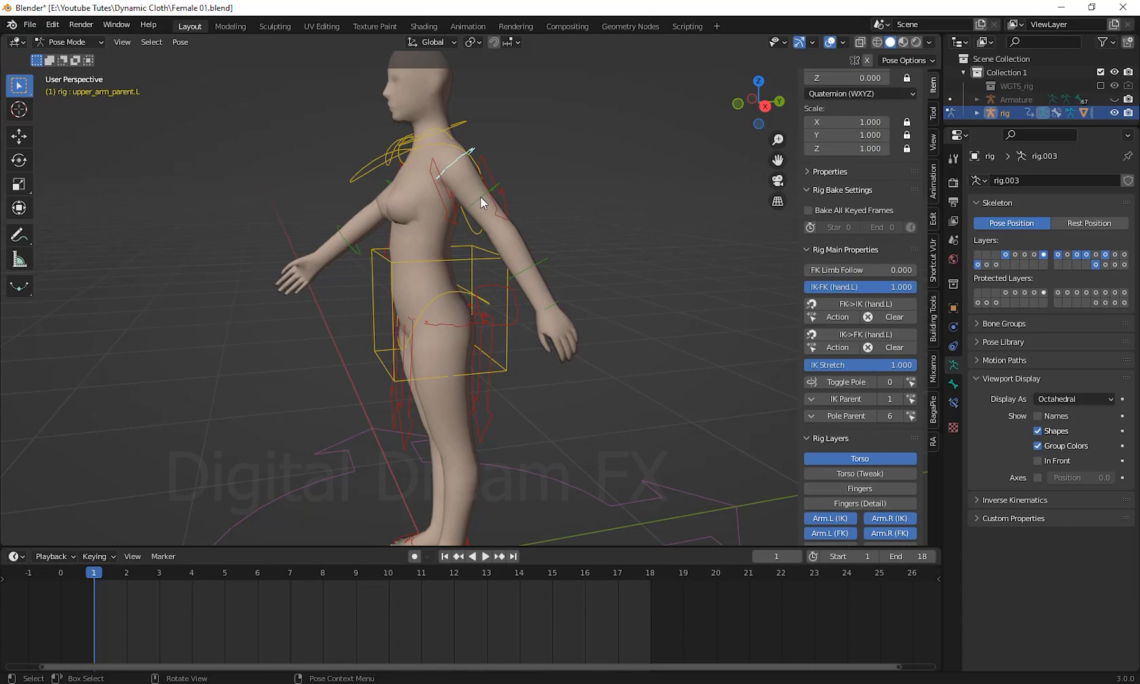
pyautogui.click(480, 197)
pyautogui.click(546, 273)
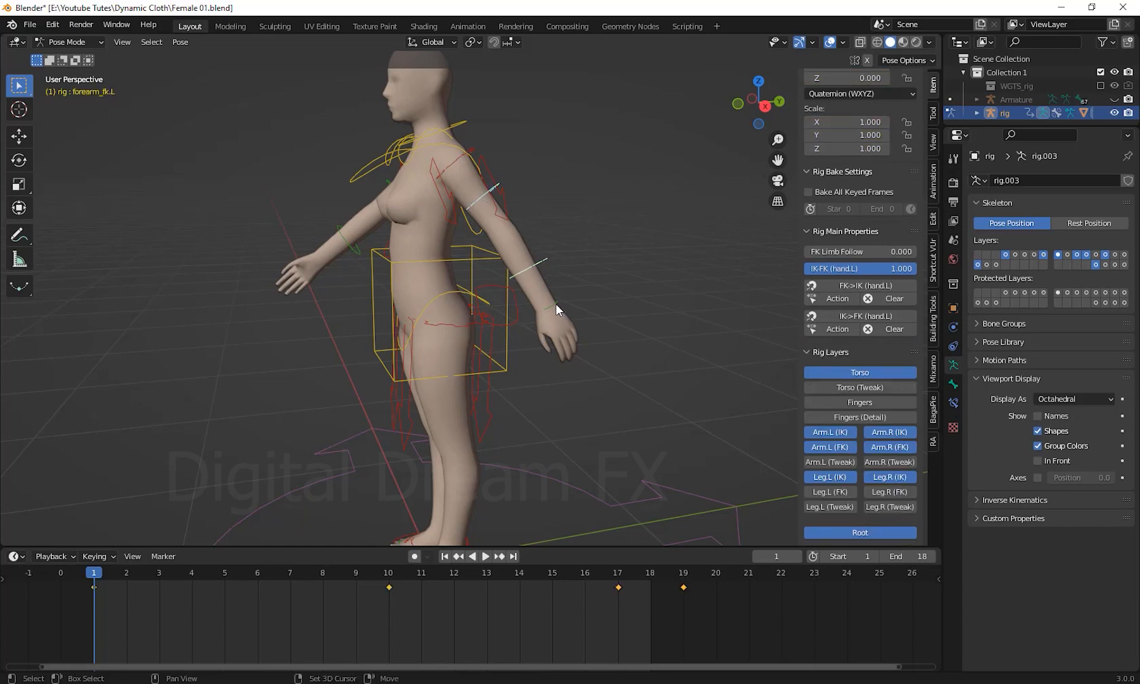
pyautogui.click(556, 304)
pyautogui.moveTo(767, 631); pyautogui.dragTo(89, 578)
pyautogui.rightClick(90, 579)
pyautogui.click(90, 579)
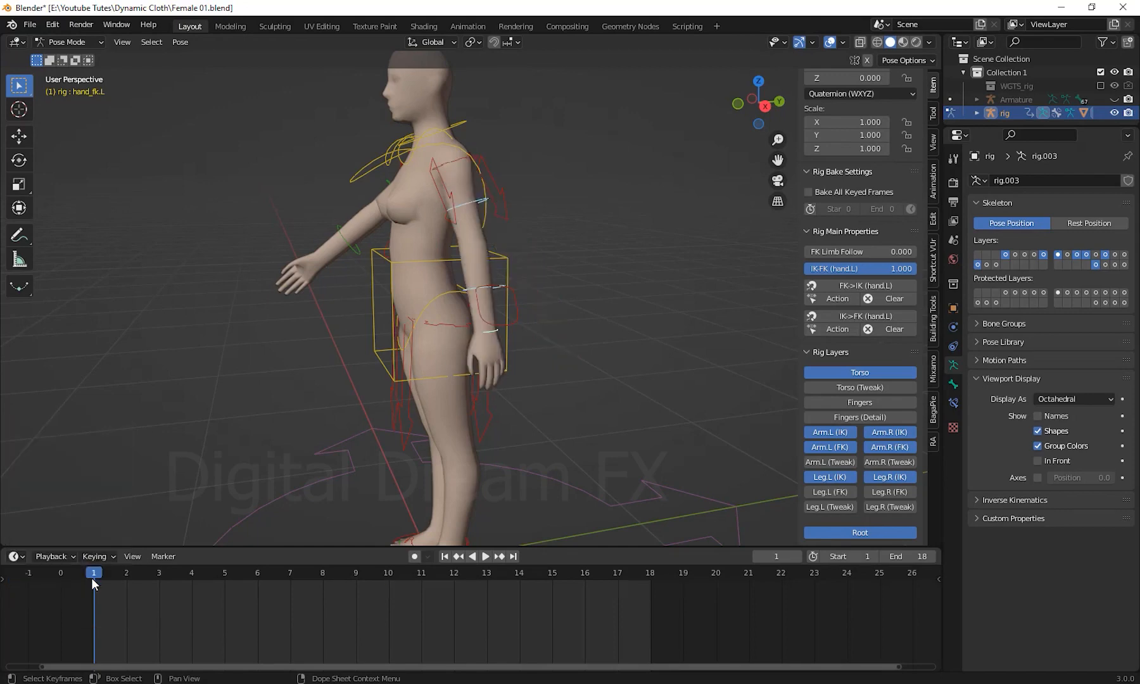
# Step: Select the right upper arm, forearm and hand FK controls and delete all their keyframes
pyautogui.moveTo(457, 412); pyautogui.dragTo(423, 247, button='middle')
pyautogui.click(419, 247)
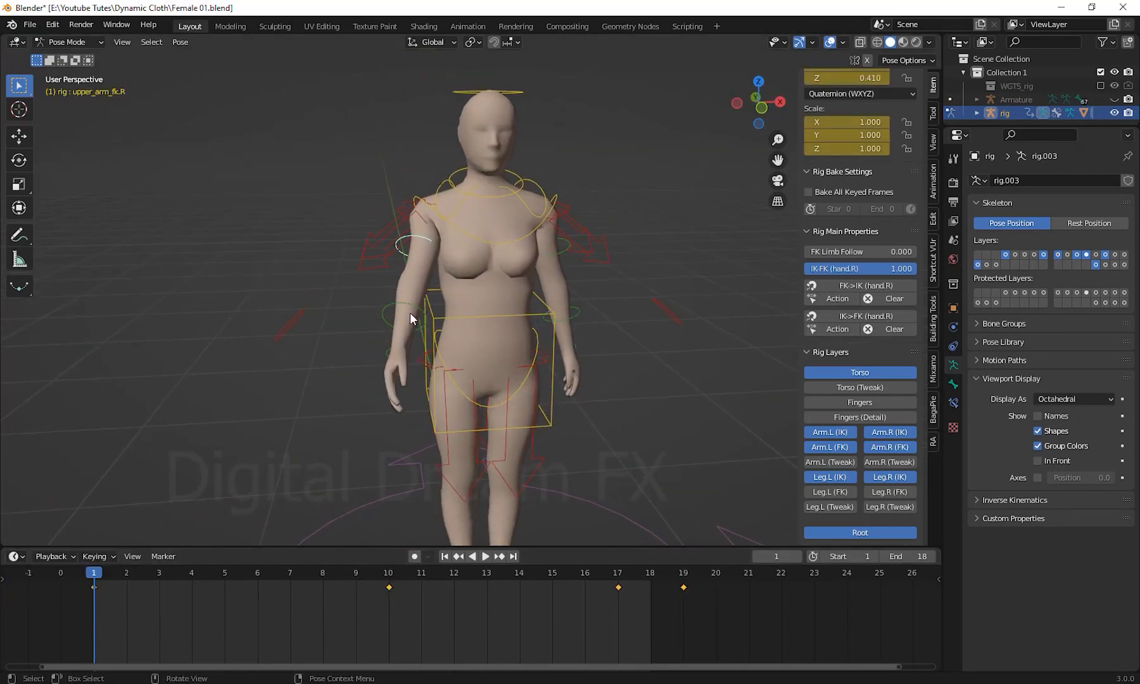
pyautogui.click(388, 352)
pyautogui.moveTo(784, 626); pyautogui.dragTo(1, 597)
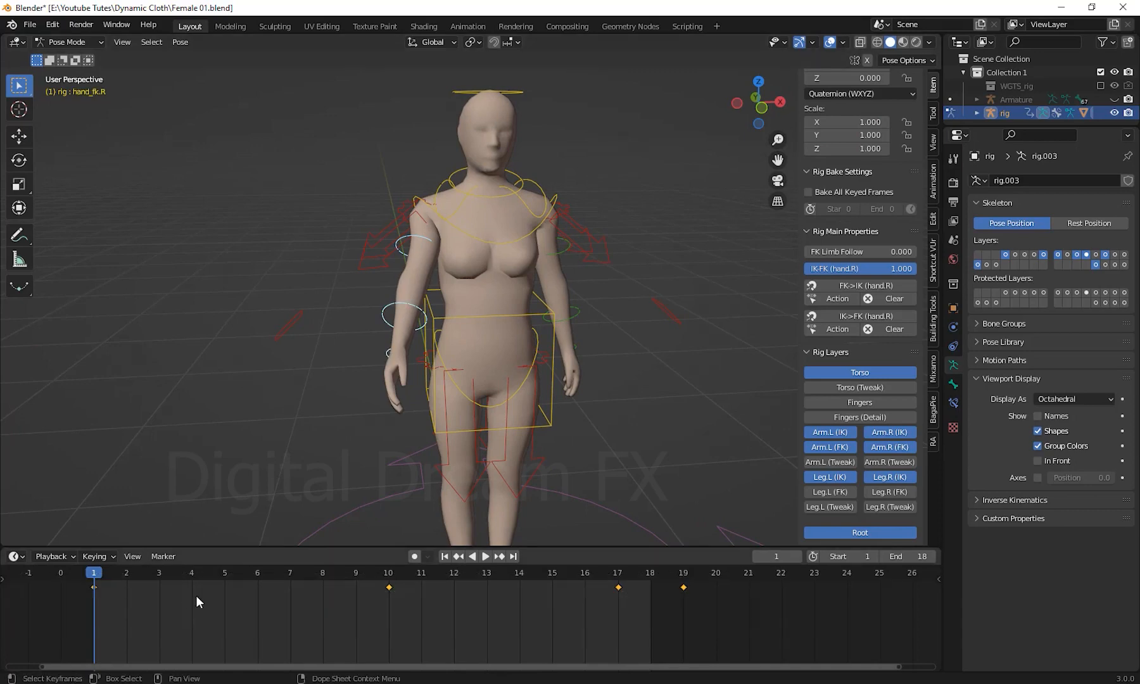
pyautogui.rightClick(196, 594)
pyautogui.click(167, 600)
# Step: Reset both arms to their rest pose by selecting all the rig controls and clearing their transforms
pyautogui.scroll(-5, 594, 390)
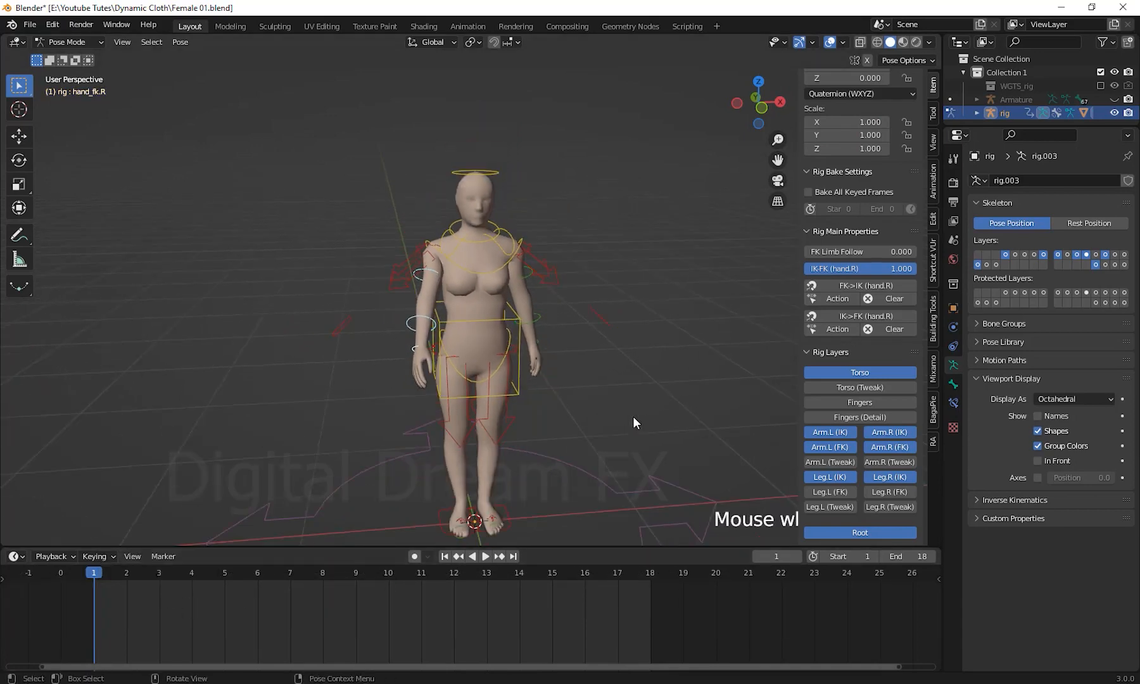
pyautogui.moveTo(632, 417); pyautogui.dragTo(534, 388, button='middle')
pyautogui.moveTo(206, 95); pyautogui.dragTo(699, 496)
pyautogui.moveTo(700, 496); pyautogui.dragTo(598, 490, button='middle')
pyautogui.keyDown('shift'); pyautogui.moveTo(518, 426); pyautogui.dragTo(525, 447, button='middle'); pyautogui.keyUp('shift')
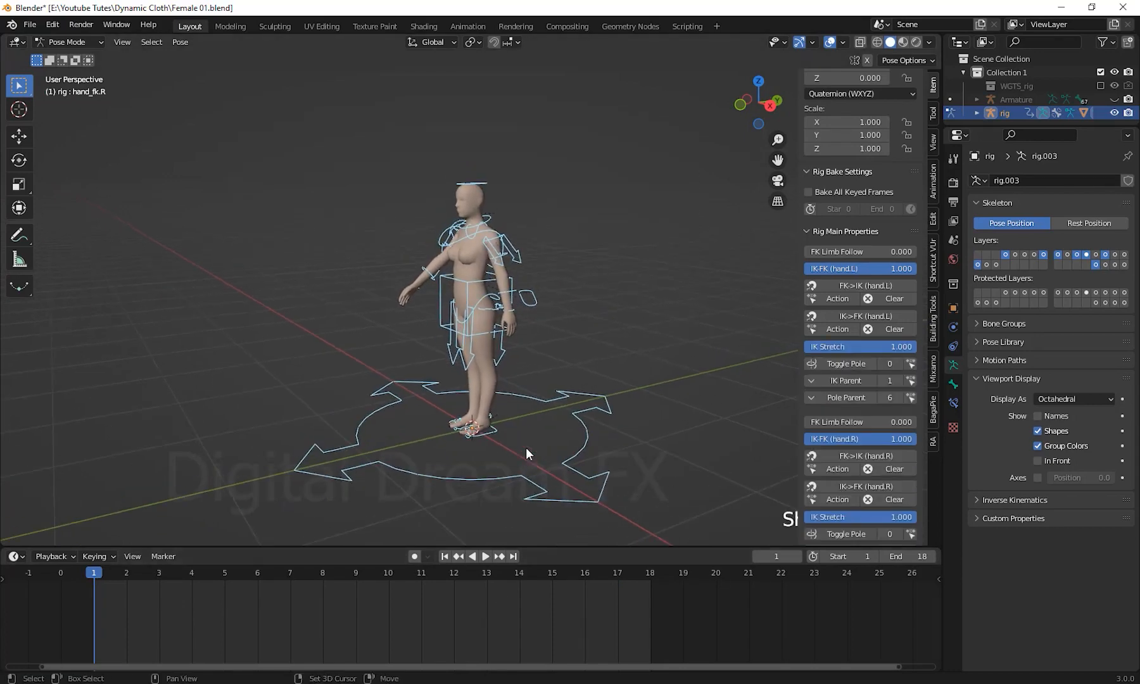
pyautogui.click(553, 431)
pyautogui.scroll(3, 503, 339)
pyautogui.moveTo(485, 334); pyautogui.dragTo(636, 321, button='middle')
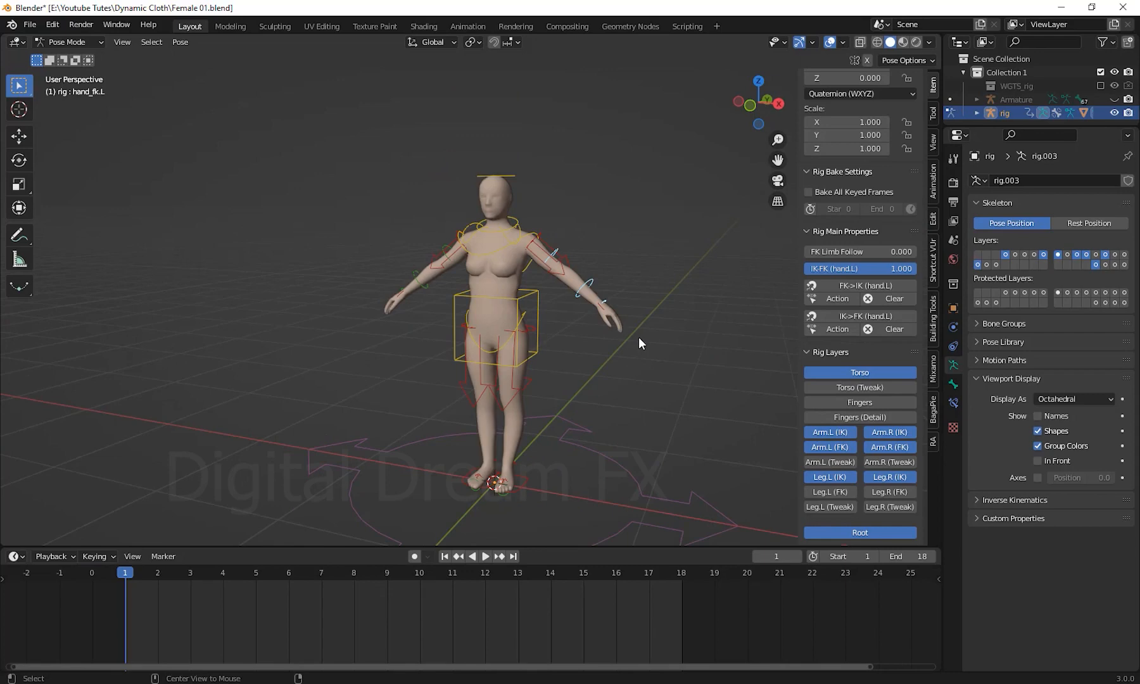
# Step: Examine the reset character and its arm controls from several angles
pyautogui.scroll(-4, 639, 336)
pyautogui.moveTo(636, 337); pyautogui.dragTo(506, 342, button='middle')
pyautogui.moveTo(493, 357); pyautogui.dragTo(665, 333, button='middle')
pyautogui.scroll(1, 692, 394)
pyautogui.scroll(2, 669, 380)
pyautogui.keyDown('shift'); pyautogui.moveTo(669, 382); pyautogui.dragTo(698, 410, button='middle'); pyautogui.keyUp('shift')
pyautogui.scroll(2, 679, 407)
pyautogui.scroll(-1, 701, 374)
pyautogui.scroll(-1, 693, 390)
pyautogui.scroll(2, 695, 410)
pyautogui.scroll(-1, 713, 436)
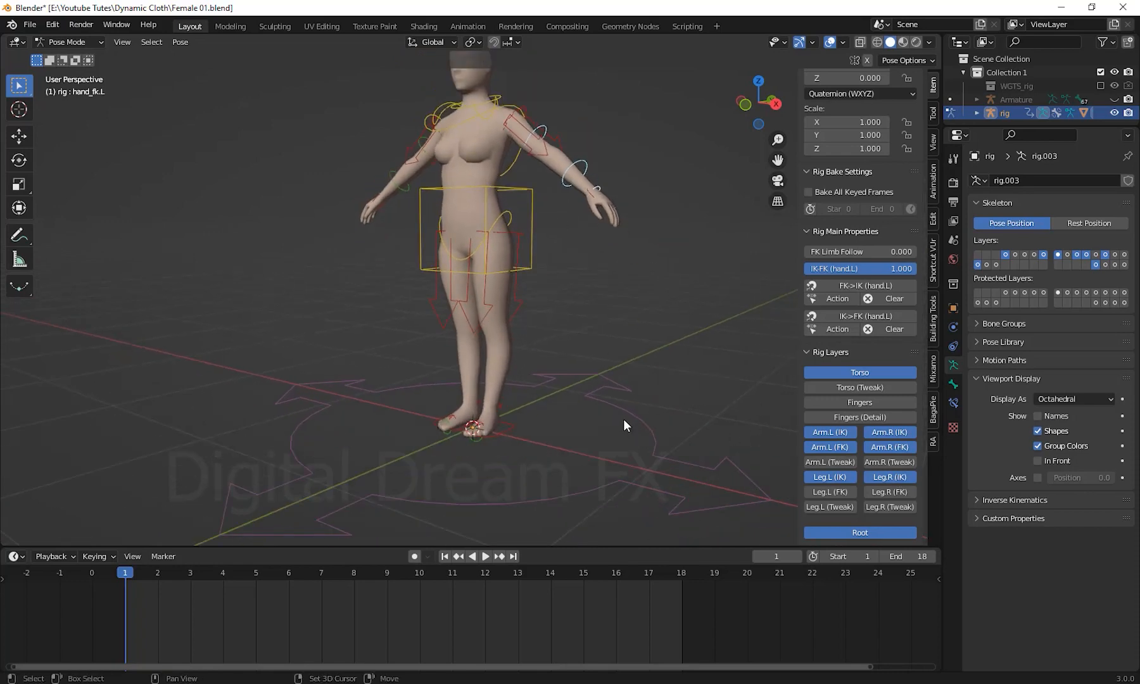
pyautogui.keyDown('shift'); pyautogui.moveTo(623, 419); pyautogui.dragTo(631, 423, button='middle'); pyautogui.keyUp('shift')
# Step: Show the Leg.L (Tweak), Leg.L (FK) and Arm.L (Tweak) rig layers, keeping Arm.L (IK) and Arm.L (FK) switched on
pyautogui.moveTo(839, 431); pyautogui.dragTo(839, 454)
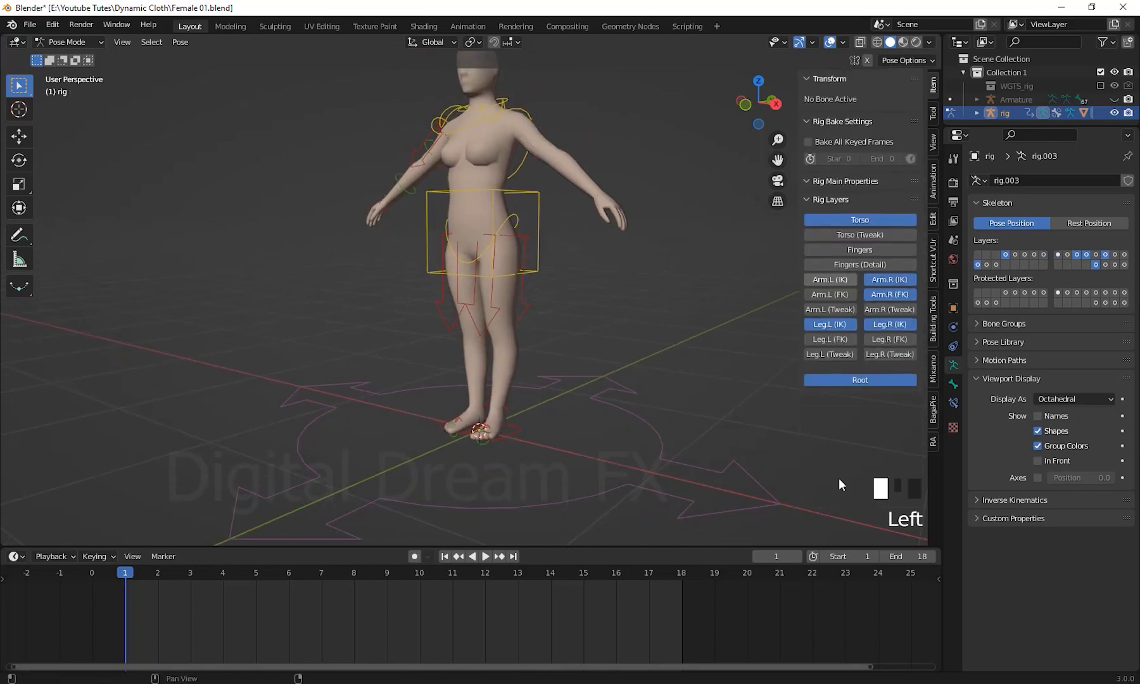
pyautogui.click(828, 353)
pyautogui.click(831, 339)
pyautogui.click(838, 309)
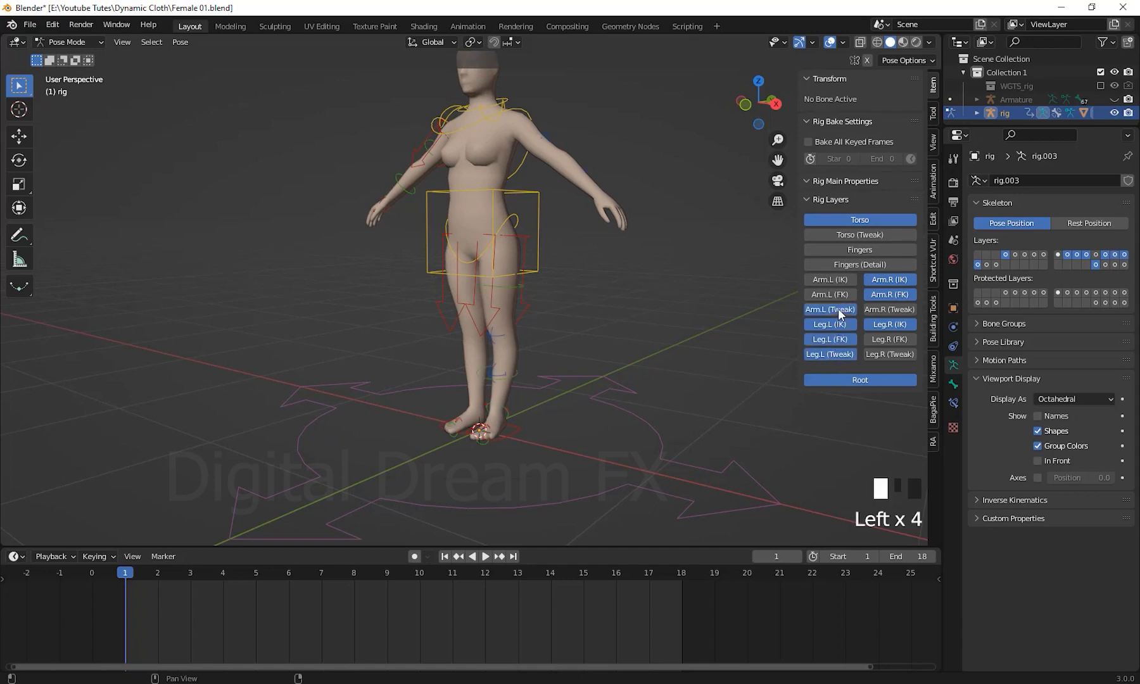
pyautogui.click(836, 281)
pyautogui.click(836, 294)
# Step: Show the remaining rig layers: Torso (Tweak), Fingers, Fingers (Detail), Arm.R (Tweak), Leg.R (FK) and Leg.R (Tweak)
pyautogui.scroll(-5, 895, 380)
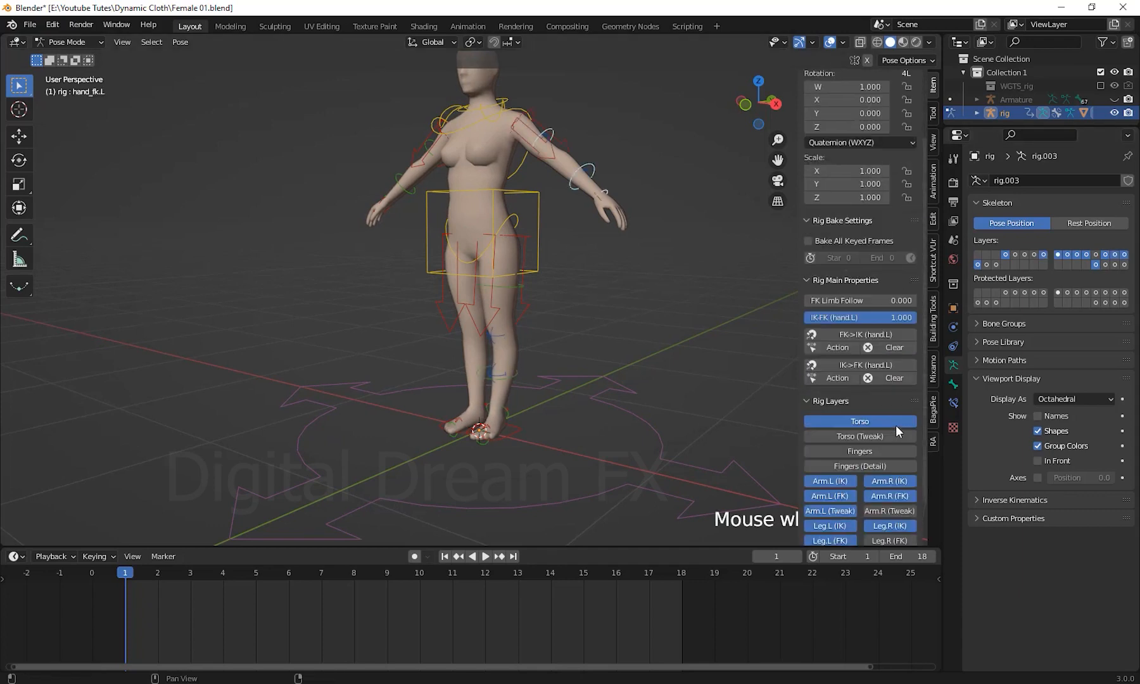
pyautogui.click(876, 388)
pyautogui.click(873, 404)
pyautogui.click(874, 416)
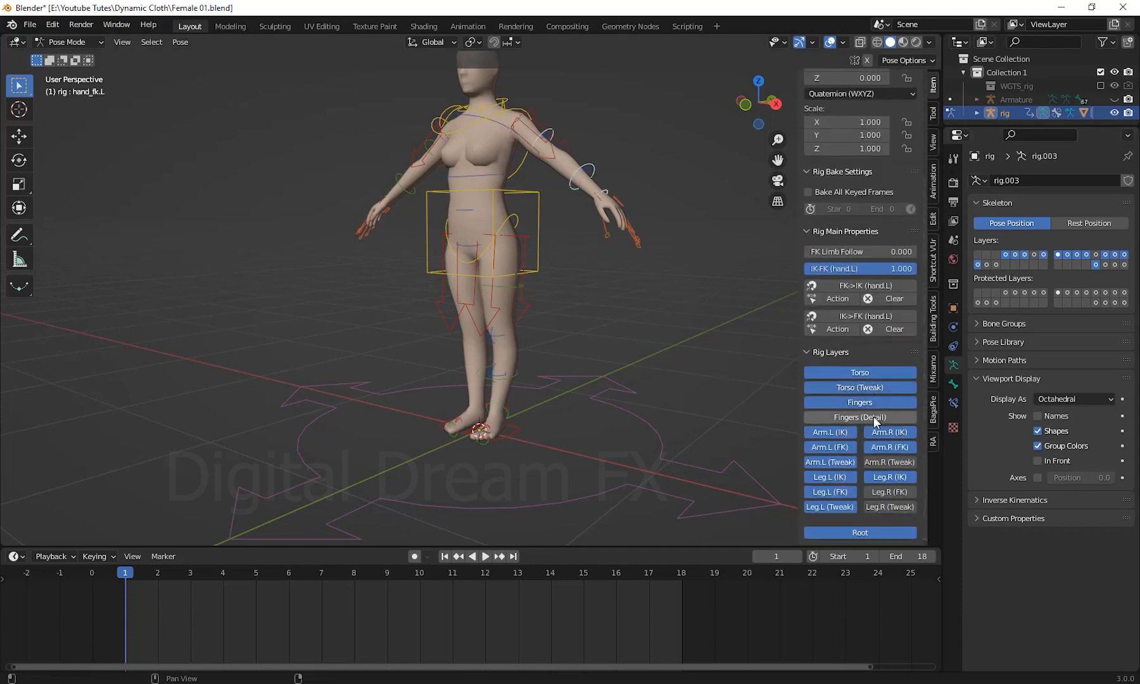
pyautogui.click(890, 462)
pyautogui.click(891, 477)
pyautogui.click(890, 492)
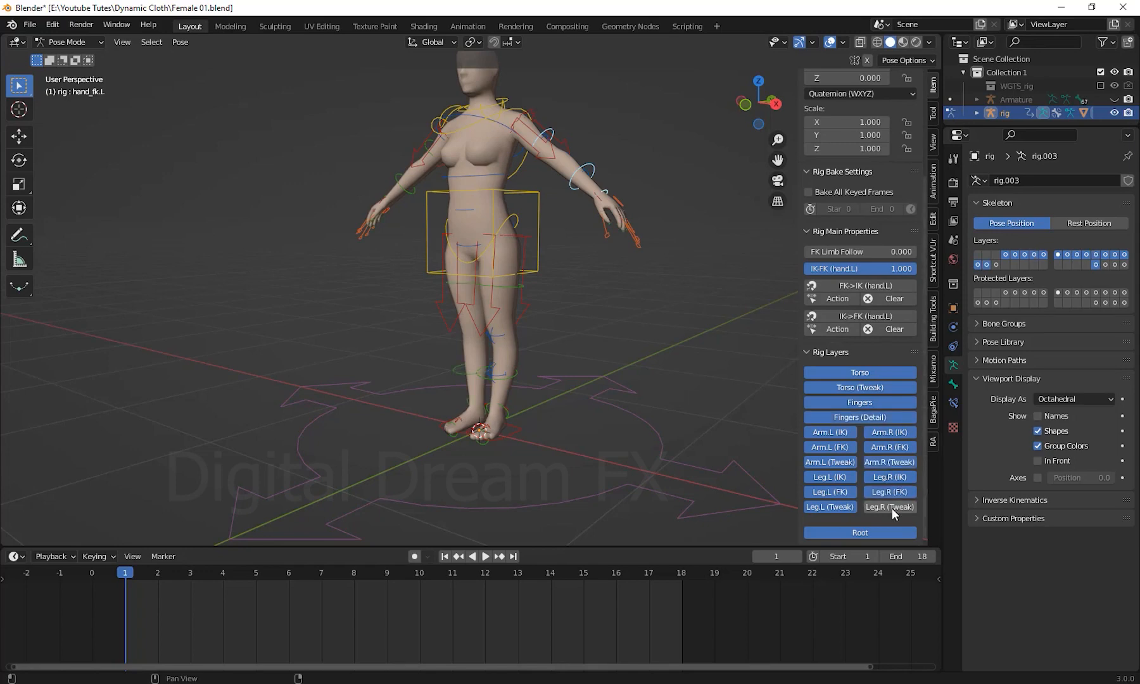
pyautogui.click(891, 506)
pyautogui.scroll(-1, 693, 428)
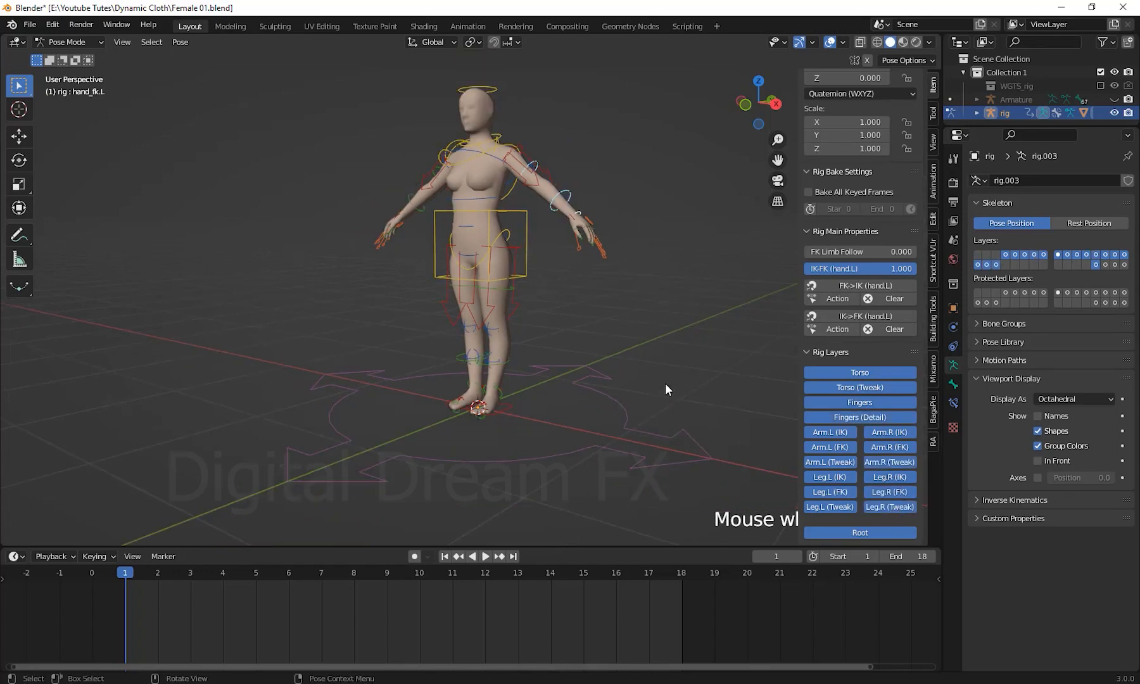
# Step: Select the box-shaped torso control around the character's hips
pyautogui.moveTo(665, 383)
pyautogui.mouseDown(button='middle')
pyautogui.moveTo(833, 384)
pyautogui.moveTo(679, 386)
pyautogui.mouseUp(button='middle')
pyautogui.keyDown('shift'); pyautogui.moveTo(739, 362); pyautogui.dragTo(687, 415, button='middle'); pyautogui.keyUp('shift')
pyautogui.scroll(1, 708, 420)
pyautogui.scroll(1, 708, 419)
pyautogui.scroll(-2, 709, 421)
pyautogui.click(522, 367)
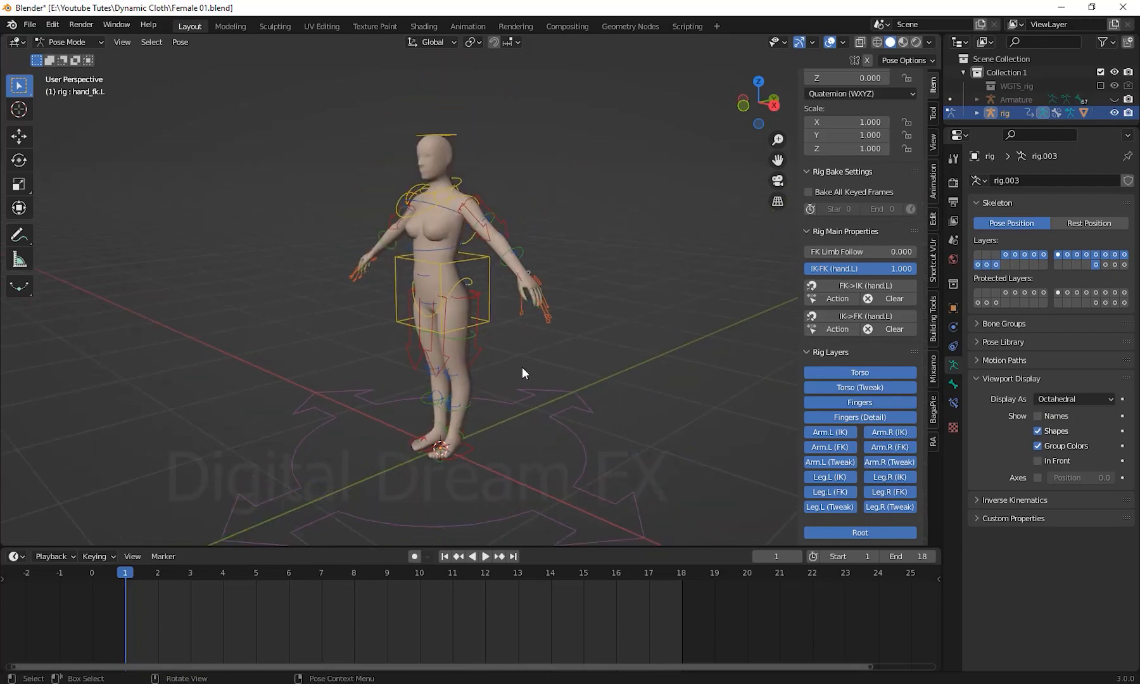
pyautogui.click(489, 283)
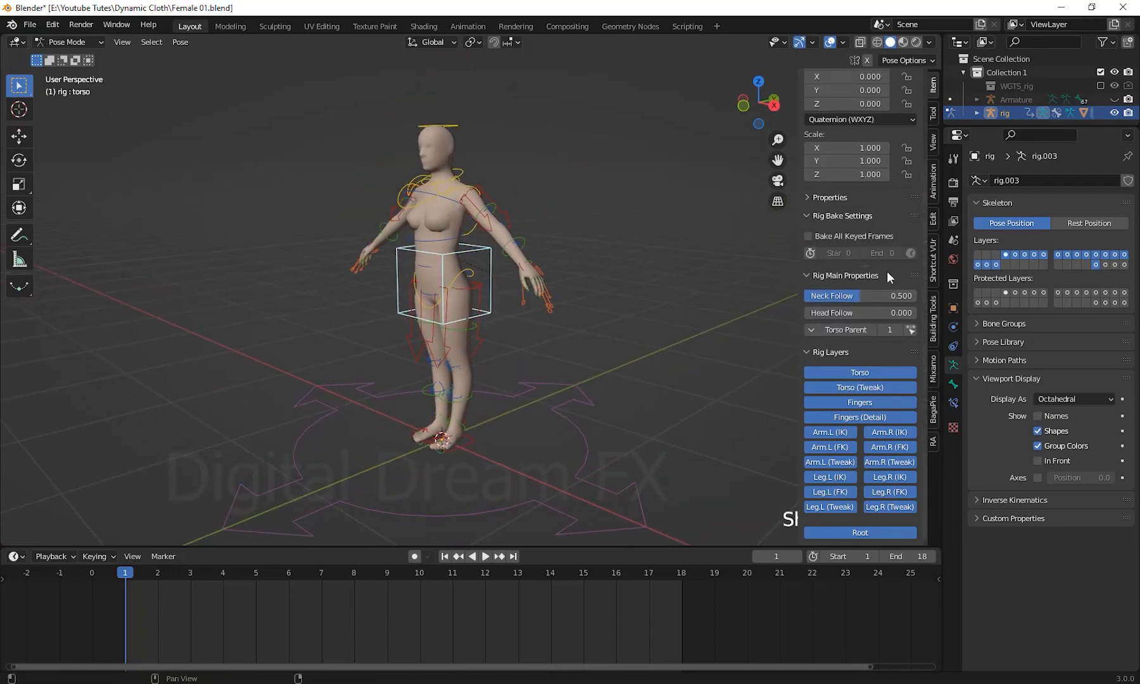
# Step: Open the RA add-on's tools and examine their sections and the rigged character from several angles
pyautogui.scroll(4, 887, 271)
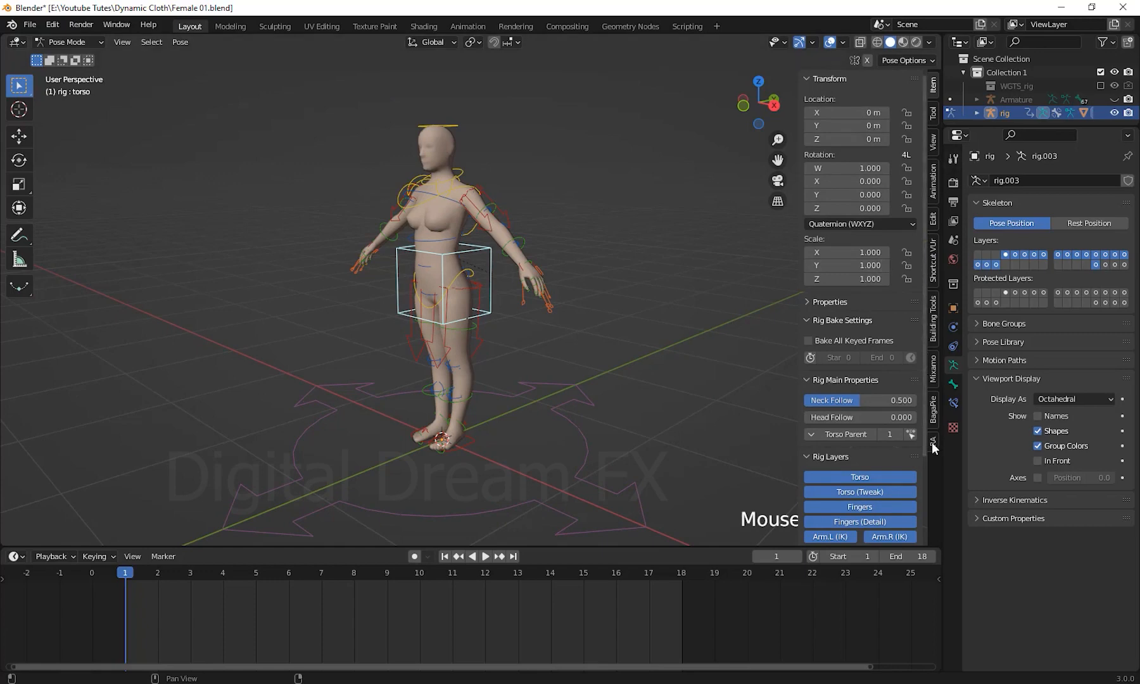
pyautogui.click(933, 444)
pyautogui.moveTo(553, 320); pyautogui.dragTo(611, 317, button='middle')
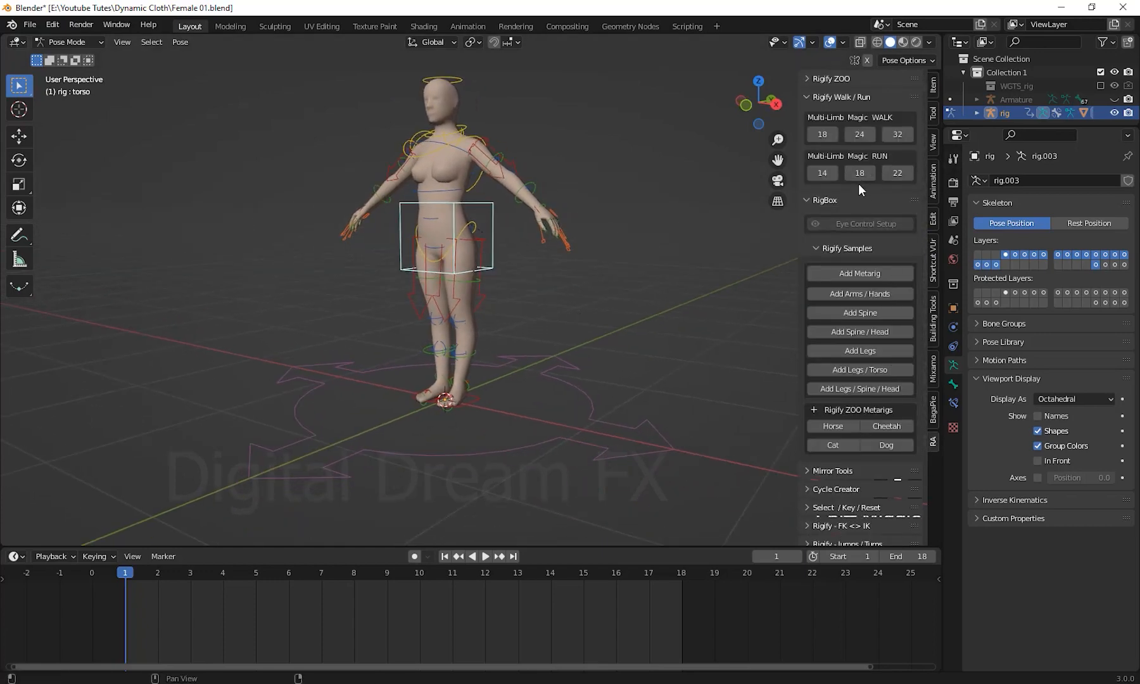
pyautogui.scroll(-3, 883, 415)
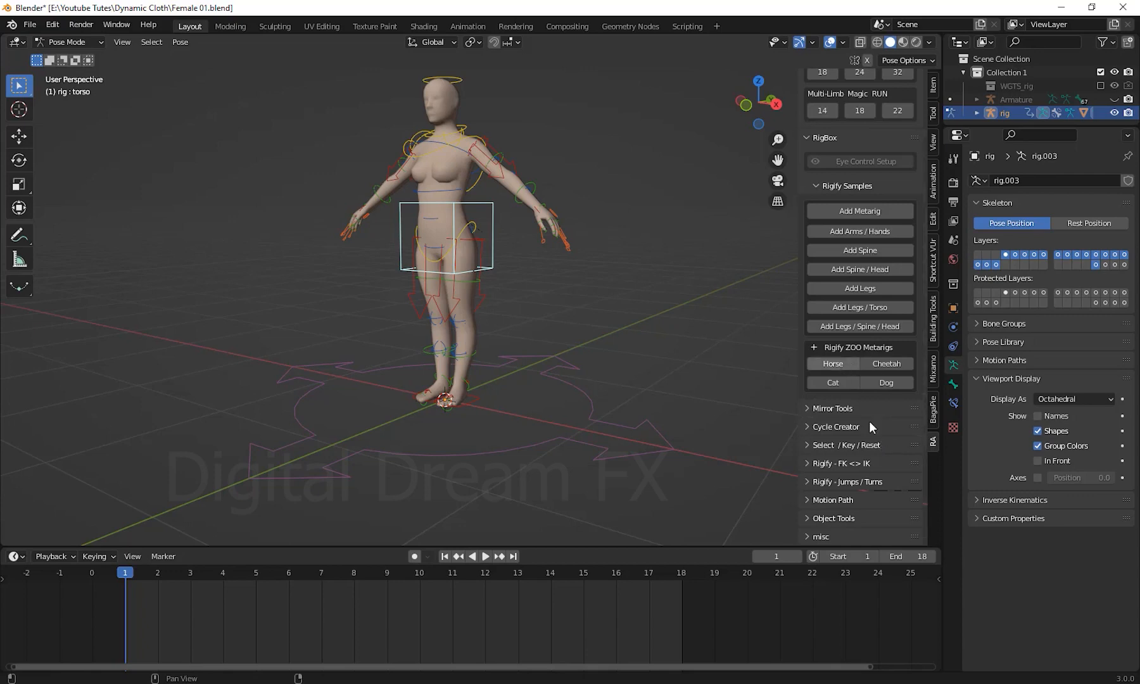
pyautogui.scroll(3, 883, 452)
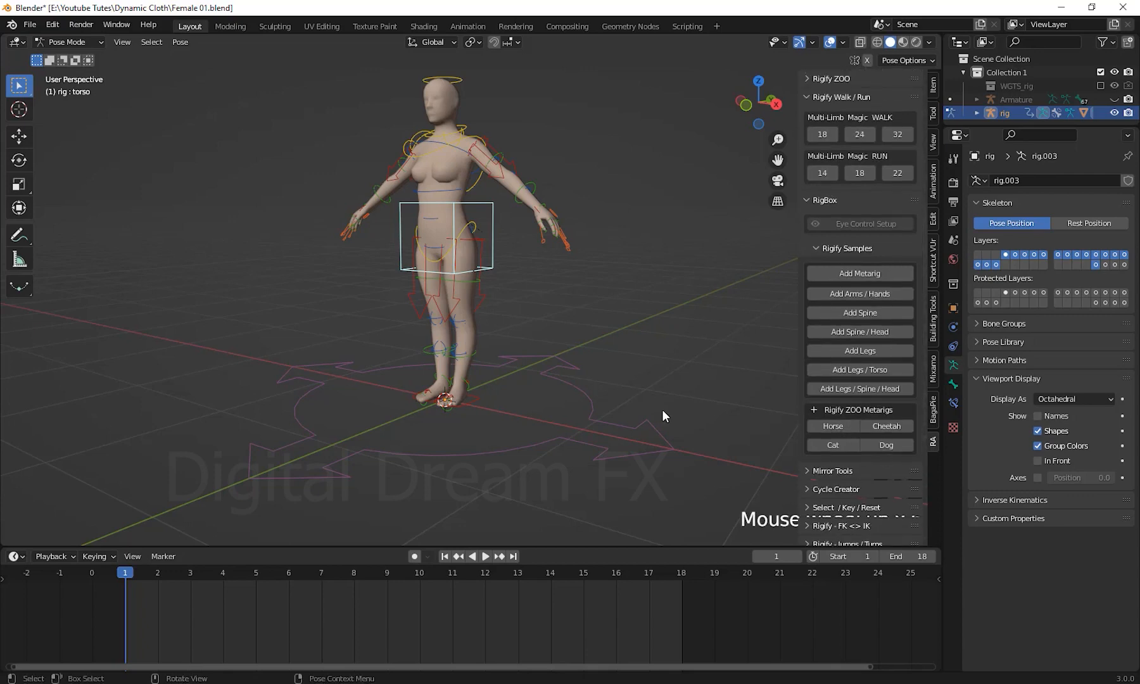
pyautogui.moveTo(662, 411); pyautogui.dragTo(632, 405, button='middle')
pyautogui.scroll(4, 652, 353)
pyautogui.keyDown('shift'); pyautogui.moveTo(651, 352); pyautogui.dragTo(650, 427, button='middle'); pyautogui.keyUp('shift')
pyautogui.scroll(-4, 653, 434)
pyautogui.scroll(1, 684, 426)
pyautogui.keyDown('shift'); pyautogui.moveTo(694, 318); pyautogui.dragTo(695, 355, button='middle'); pyautogui.keyUp('shift')
pyautogui.scroll(-1, 708, 333)
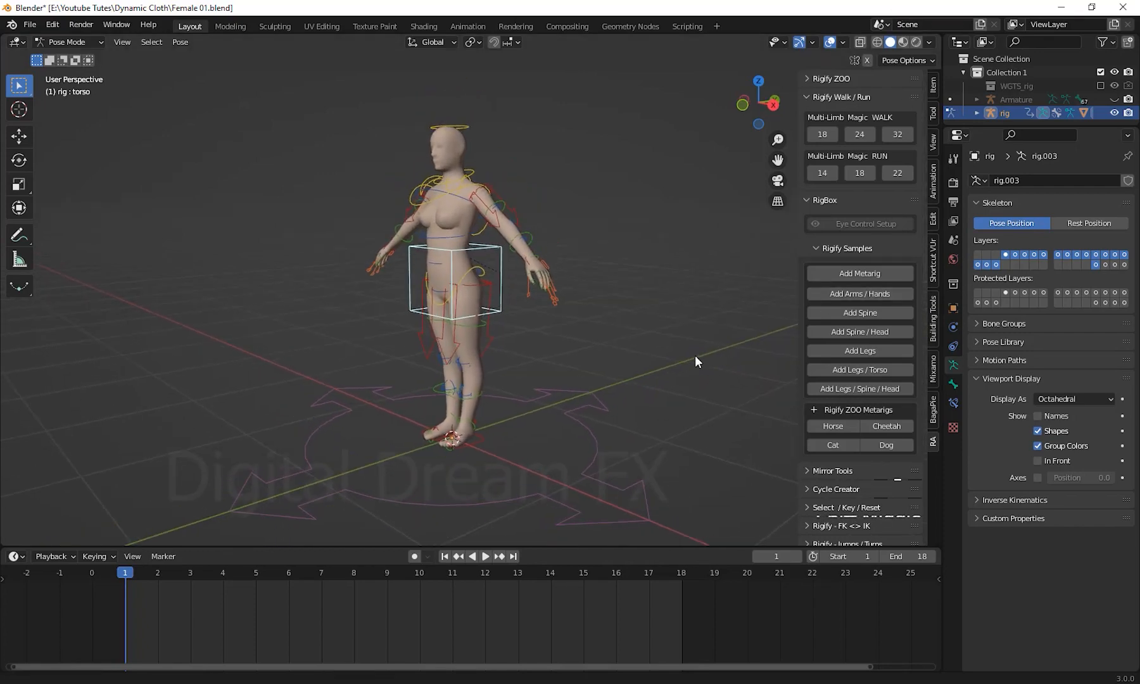
# Step: Generate the 24-frame Multi-Limb Magic walk cycle on the rig, play it and return to the first frame
pyautogui.keyDown('shift'); pyautogui.moveTo(695, 307); pyautogui.dragTo(705, 309, button='middle'); pyautogui.keyUp('shift')
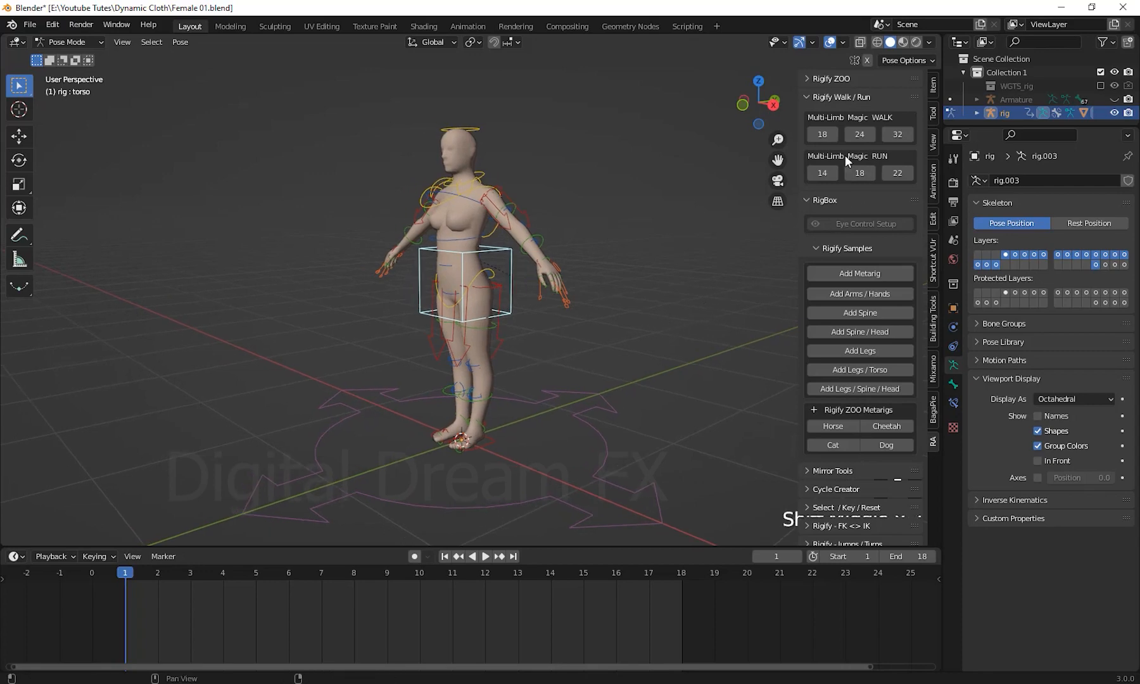
pyautogui.click(862, 134)
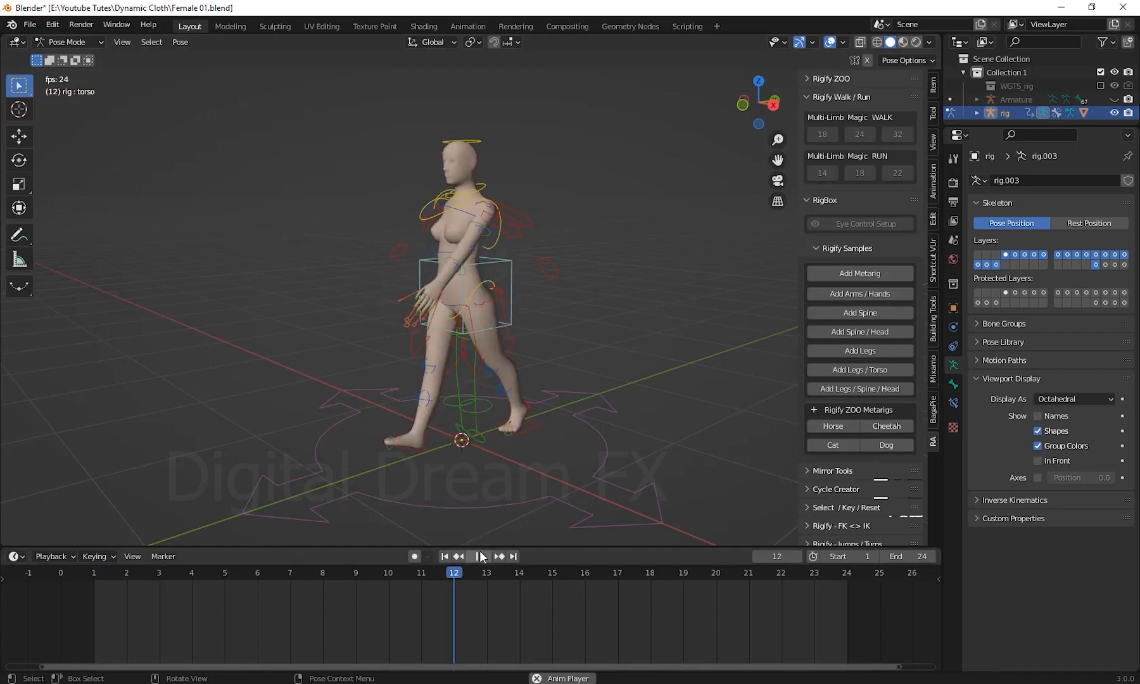
pyautogui.click(444, 556)
# Step: Rotate the left upper arm FK control backward and the left forearm FK control about 17 degrees forward on frame 1
pyautogui.moveTo(603, 404); pyautogui.dragTo(592, 420, button='middle')
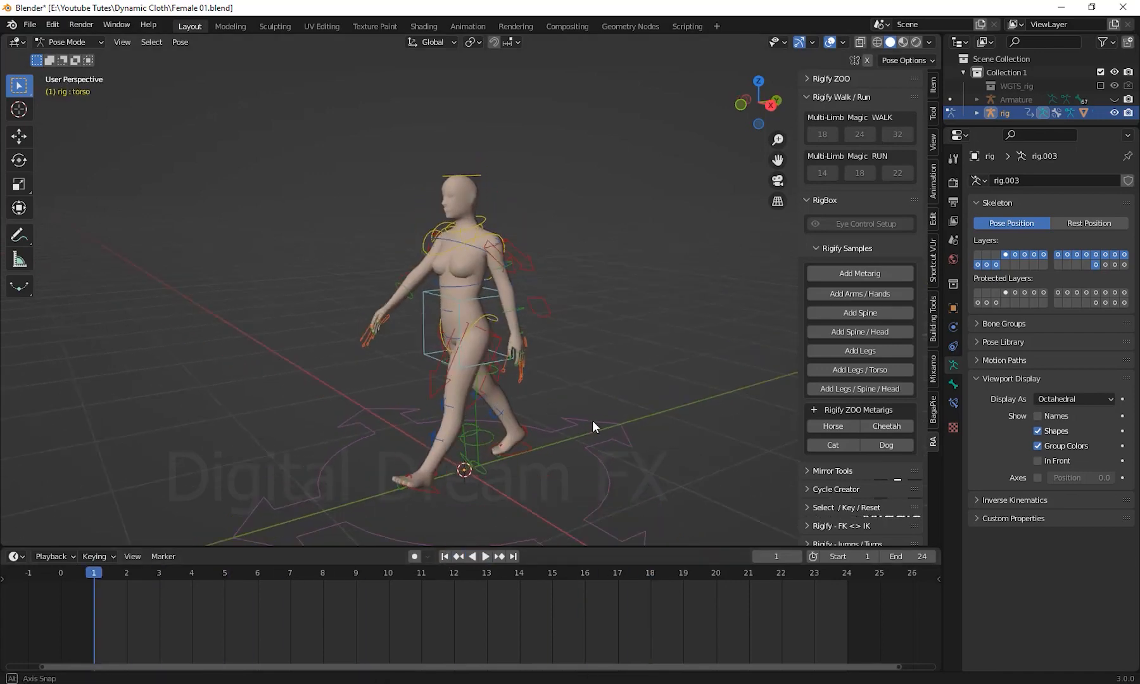
pyautogui.scroll(4, 592, 418)
pyautogui.click(526, 276)
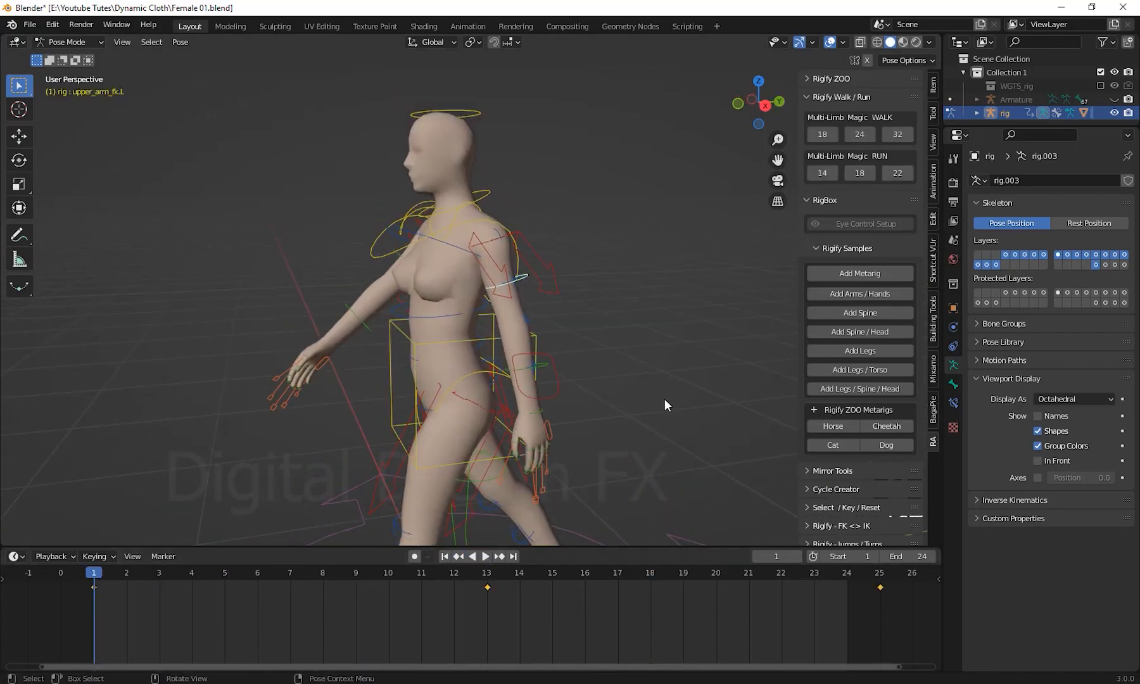
pyautogui.moveTo(665, 399); pyautogui.dragTo(641, 398, button='middle')
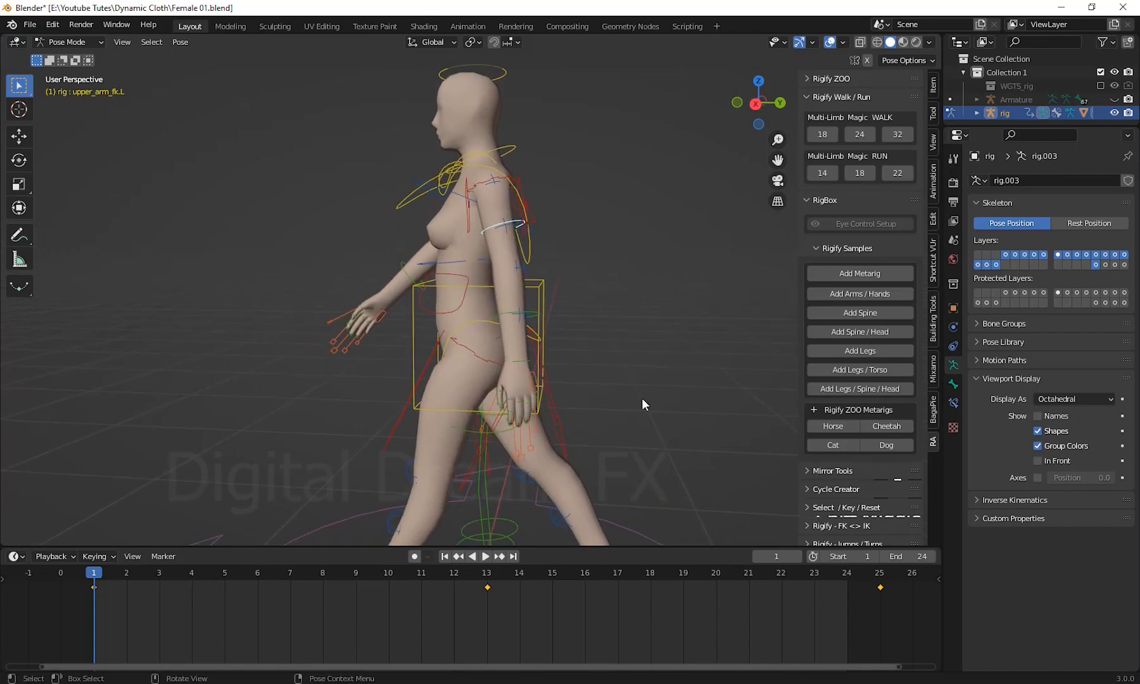
pyautogui.press('r')
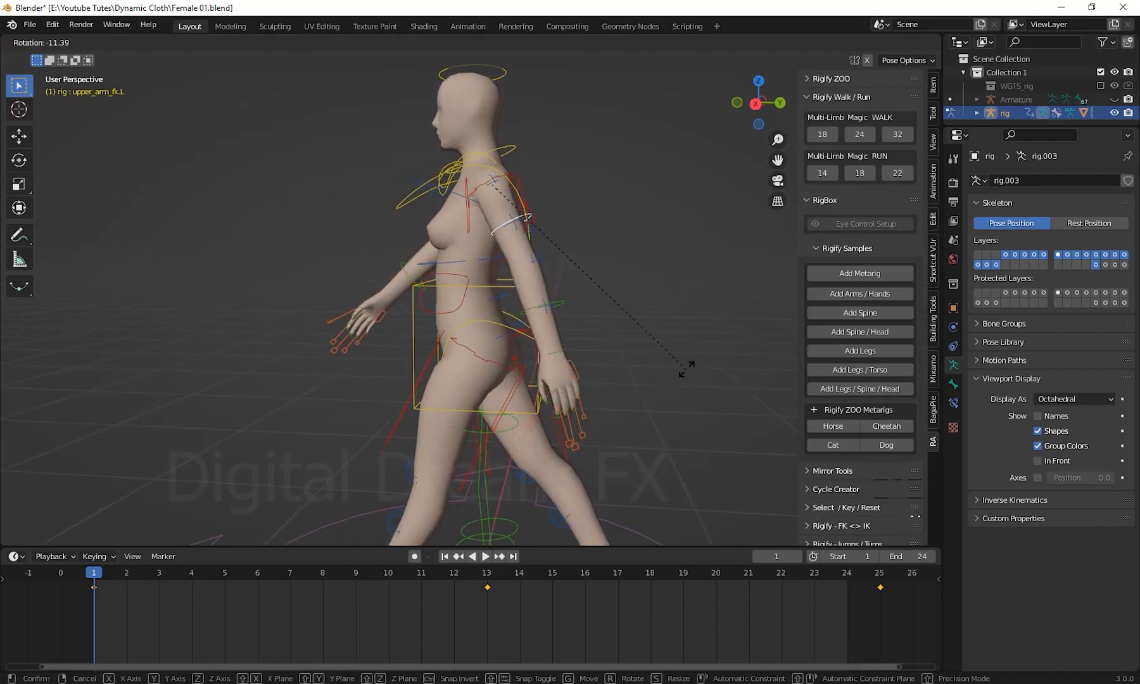
pyautogui.click(646, 323)
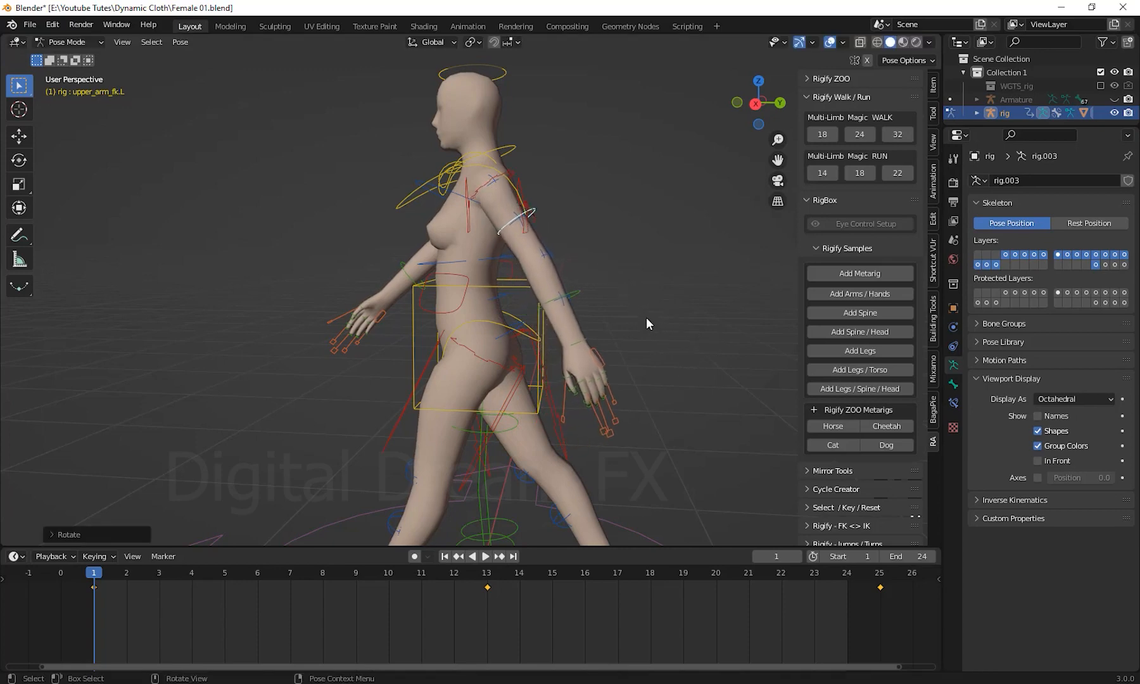
pyautogui.click(579, 293)
pyautogui.press('r')
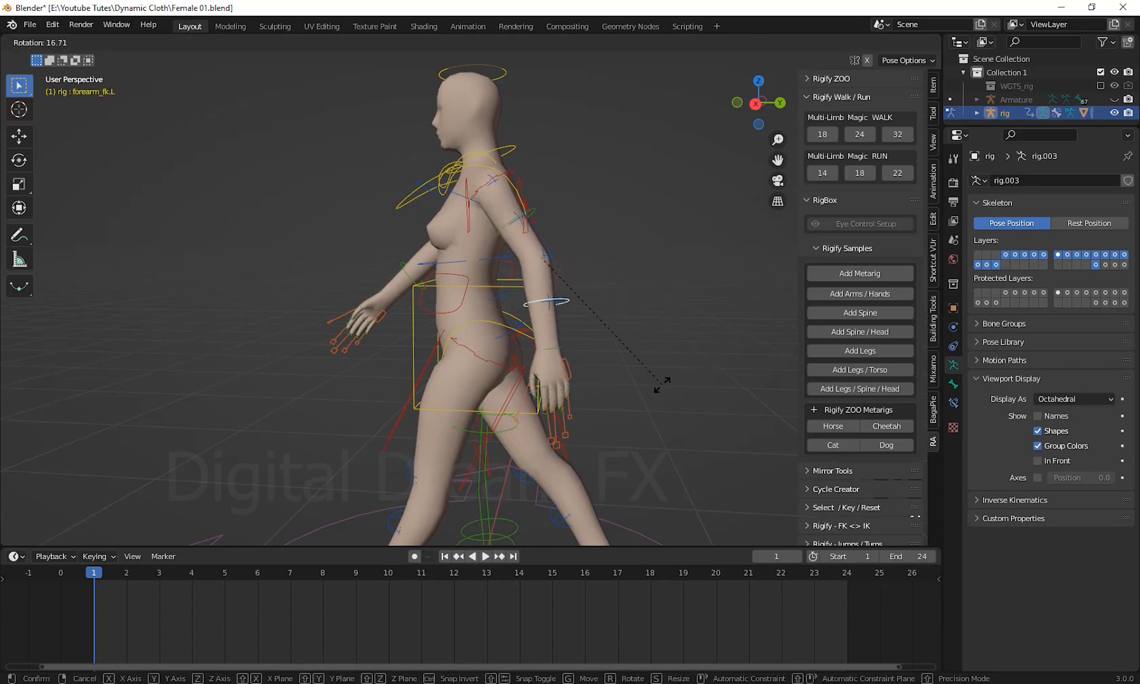
pyautogui.click(662, 385)
pyautogui.moveTo(661, 394); pyautogui.dragTo(664, 455, button='middle')
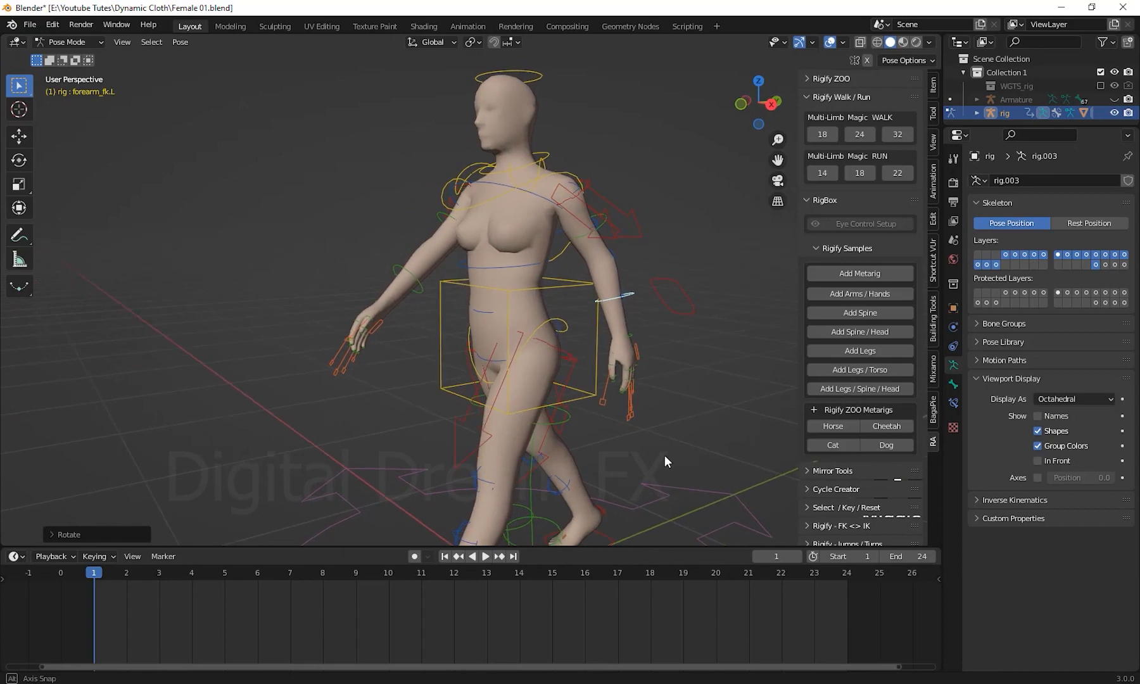
# Step: Play the walk cycle from the start to check the left arm, then stop and return to frame 1
pyautogui.click(445, 557)
pyautogui.click(484, 556)
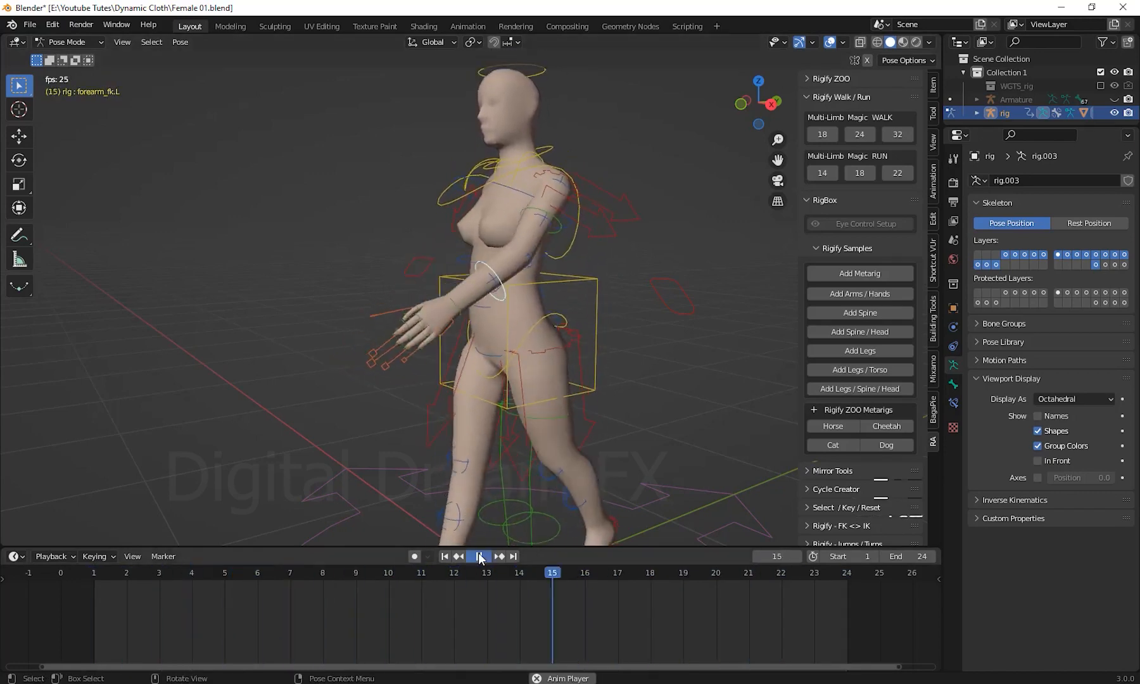
pyautogui.press('space')
pyautogui.hotkey('shift', 'Left')
# Step: Rotate the right forearm FK control upward and the right upper arm FK control about 8 degrees downward on frame 1
pyautogui.moveTo(466, 366); pyautogui.dragTo(635, 432, button='middle')
pyautogui.click(565, 218)
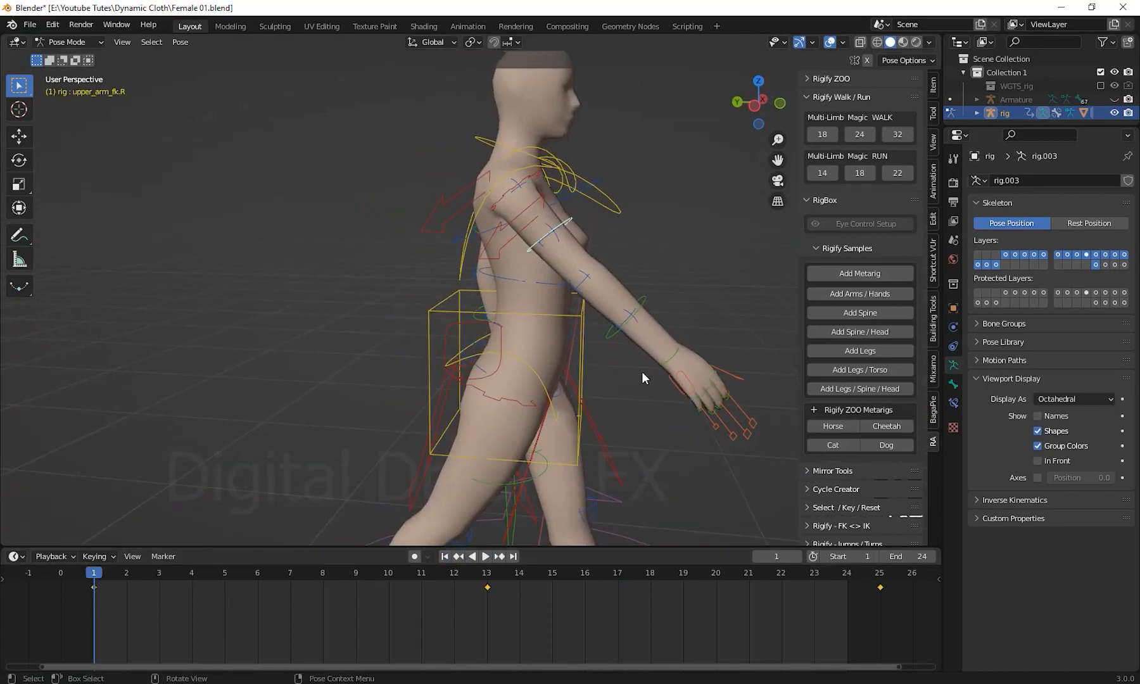
pyautogui.click(645, 318)
pyautogui.press('r')
pyautogui.click(709, 347)
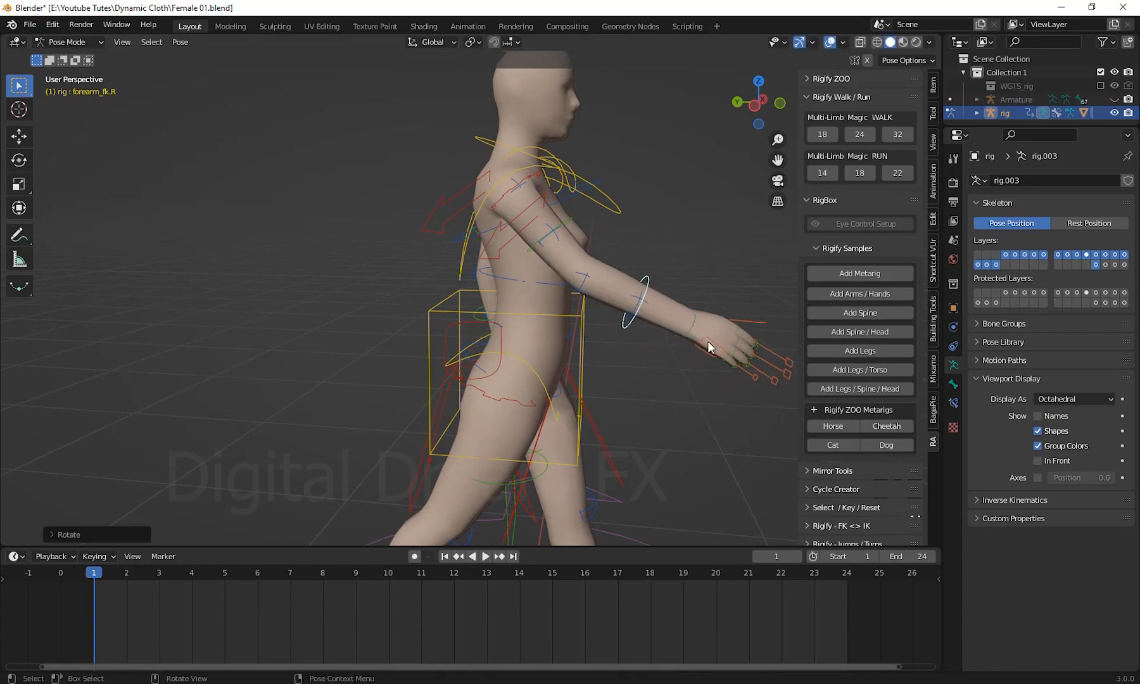
pyautogui.click(572, 224)
pyautogui.press('r')
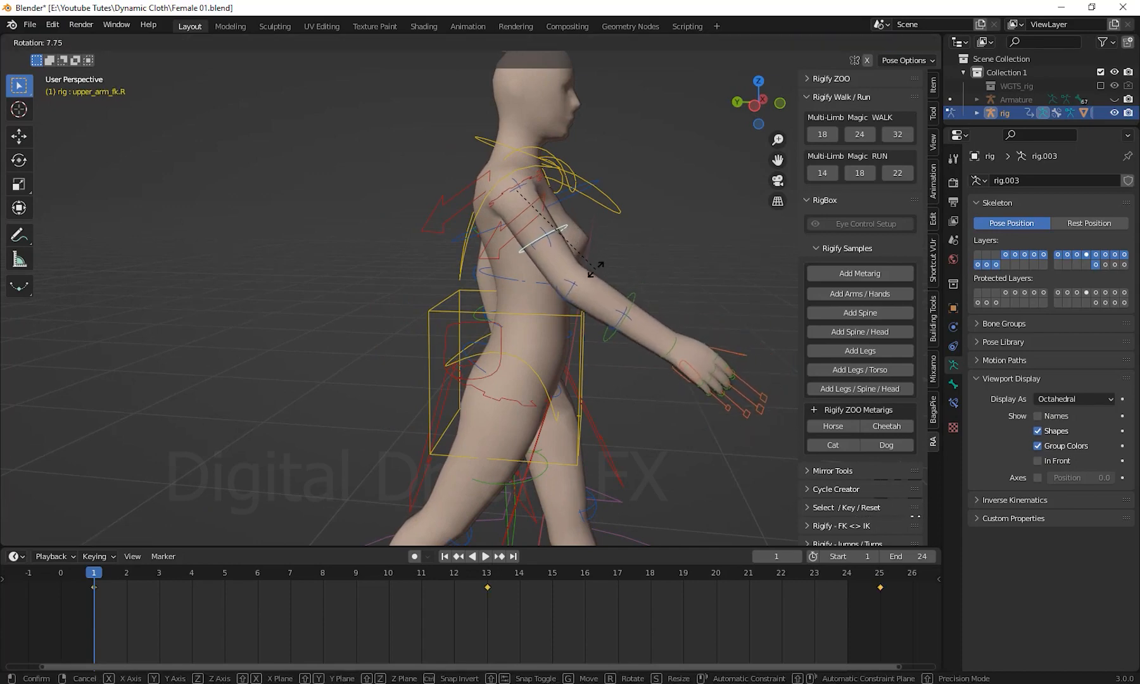
pyautogui.click(595, 269)
# Step: Play the walk cycle in a front view to check both arms, then stop and return to frame 1
pyautogui.scroll(-3, 627, 367)
pyautogui.moveTo(628, 367); pyautogui.dragTo(503, 379, button='middle')
pyautogui.keyDown('shift'); pyautogui.moveTo(584, 418); pyautogui.dragTo(575, 383, button='middle'); pyautogui.keyUp('shift')
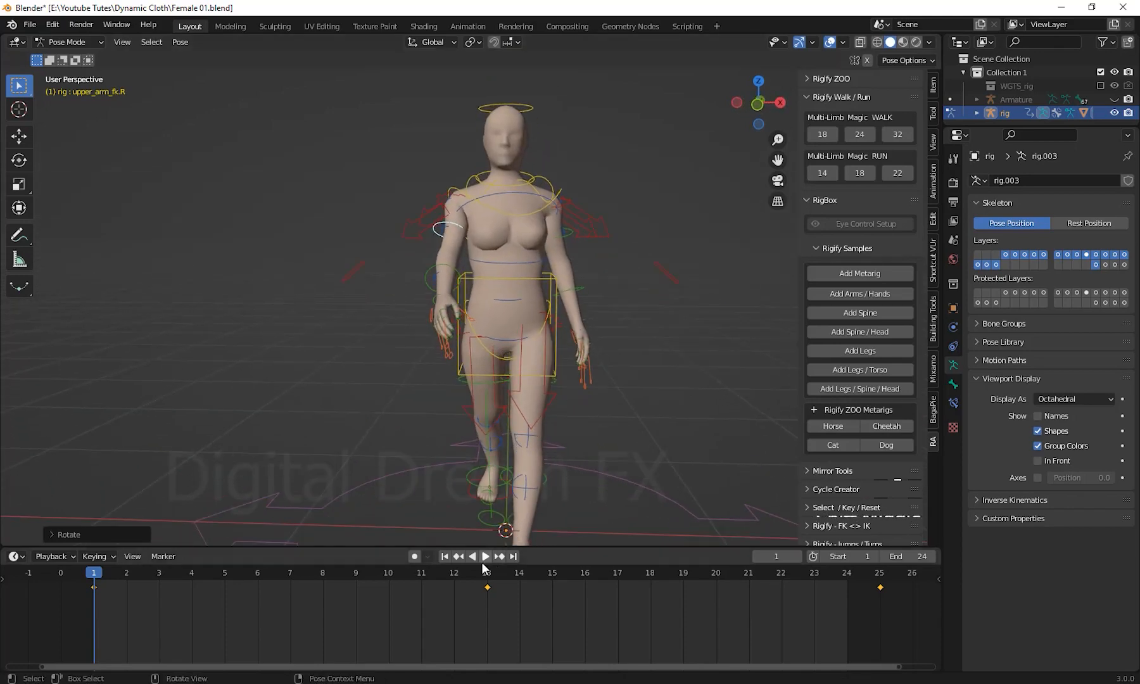
pyautogui.click(485, 556)
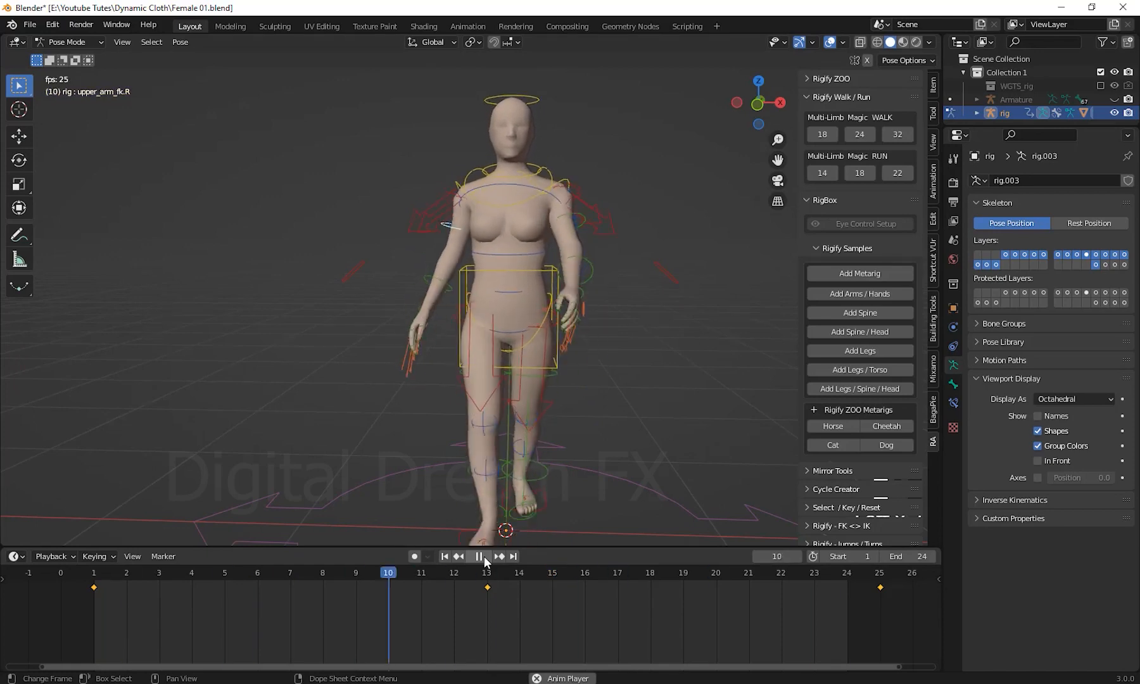
pyautogui.click(484, 559)
pyautogui.click(444, 556)
# Step: Tilt the hips by rotating the spine_fk control about -6.5 degrees in a back view on frame 1
pyautogui.scroll(-2, 458, 369)
pyautogui.moveTo(458, 370); pyautogui.dragTo(776, 377, button='middle')
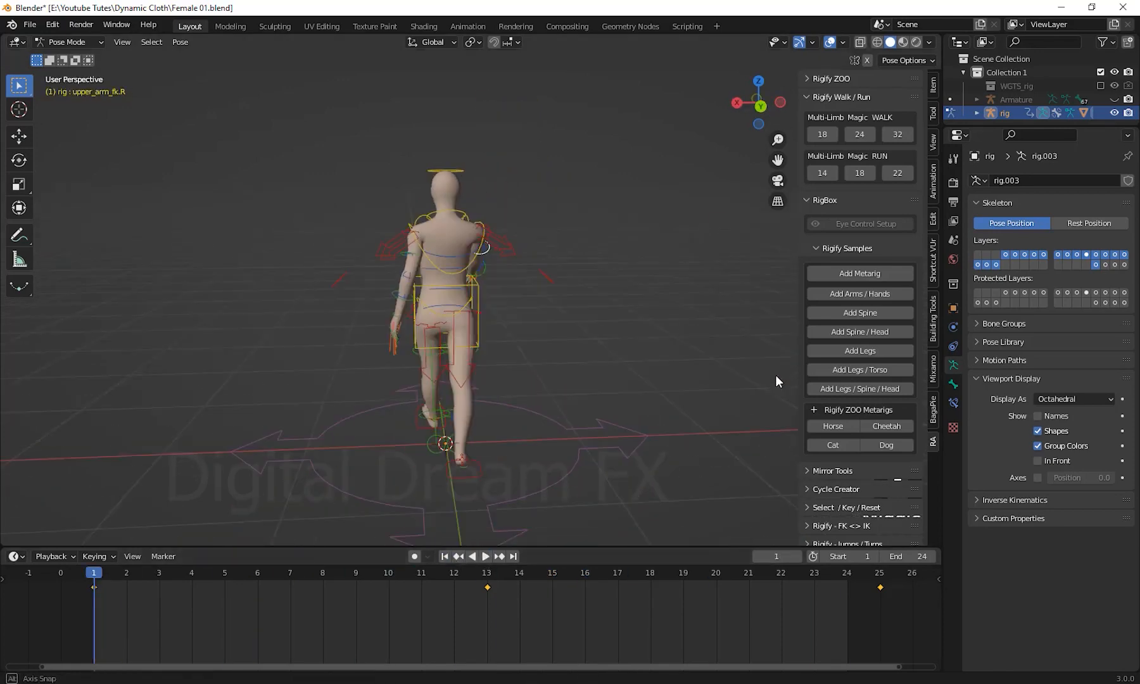
pyautogui.scroll(2, 508, 404)
pyautogui.keyDown('shift'); pyautogui.moveTo(509, 403); pyautogui.dragTo(606, 384, button='middle'); pyautogui.keyUp('shift')
pyautogui.moveTo(606, 384); pyautogui.dragTo(502, 513, button='middle')
pyautogui.click(464, 268)
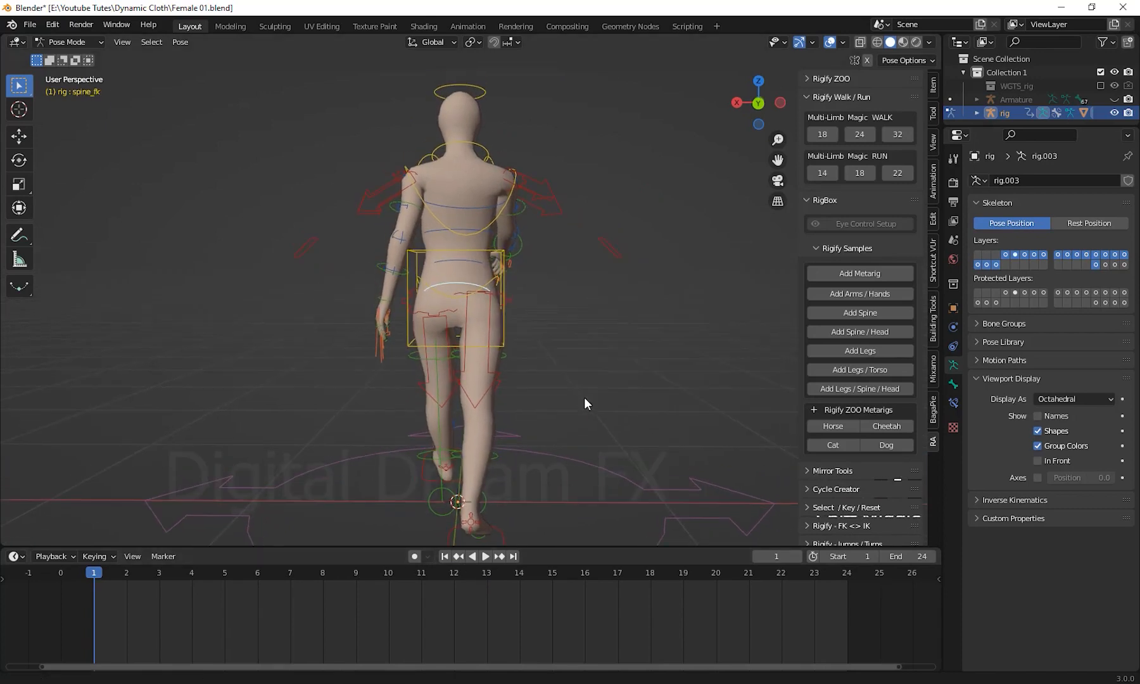
pyautogui.moveTo(584, 398); pyautogui.dragTo(459, 487, button='middle')
pyautogui.moveTo(685, 352); pyautogui.dragTo(590, 402, button='middle')
pyautogui.press('r')
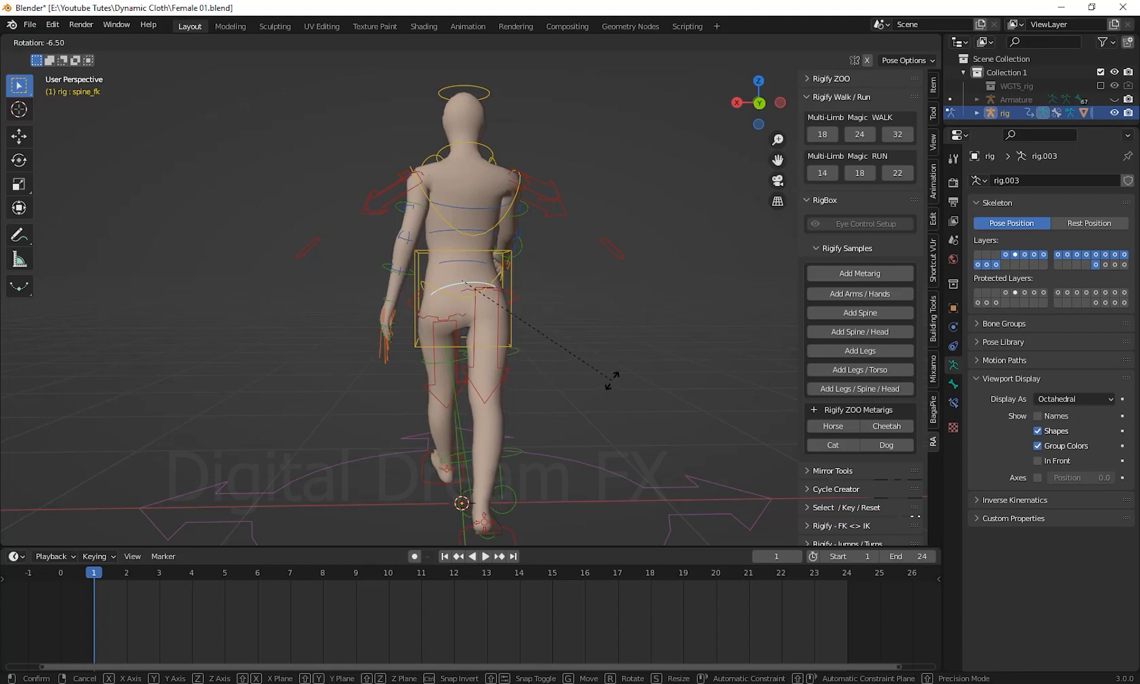
pyautogui.click(611, 380)
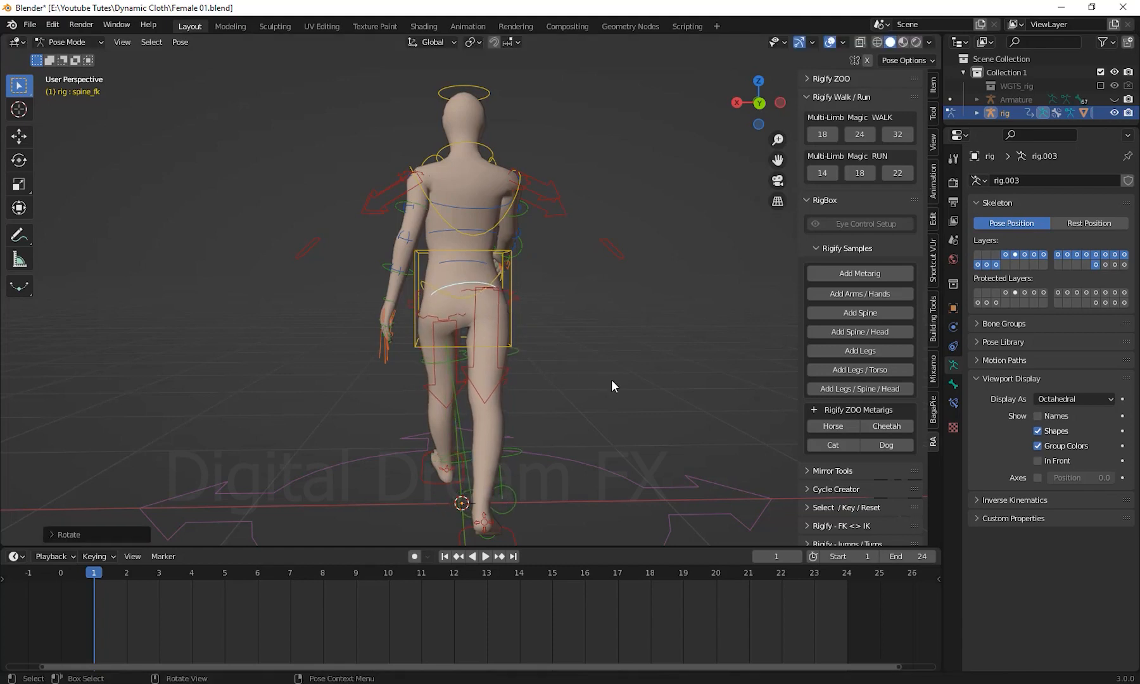
# Step: Play the walk, stop at frame 12 and rotate the spine_fk control to tilt the hips the opposite way
pyautogui.scroll(-2, 640, 387)
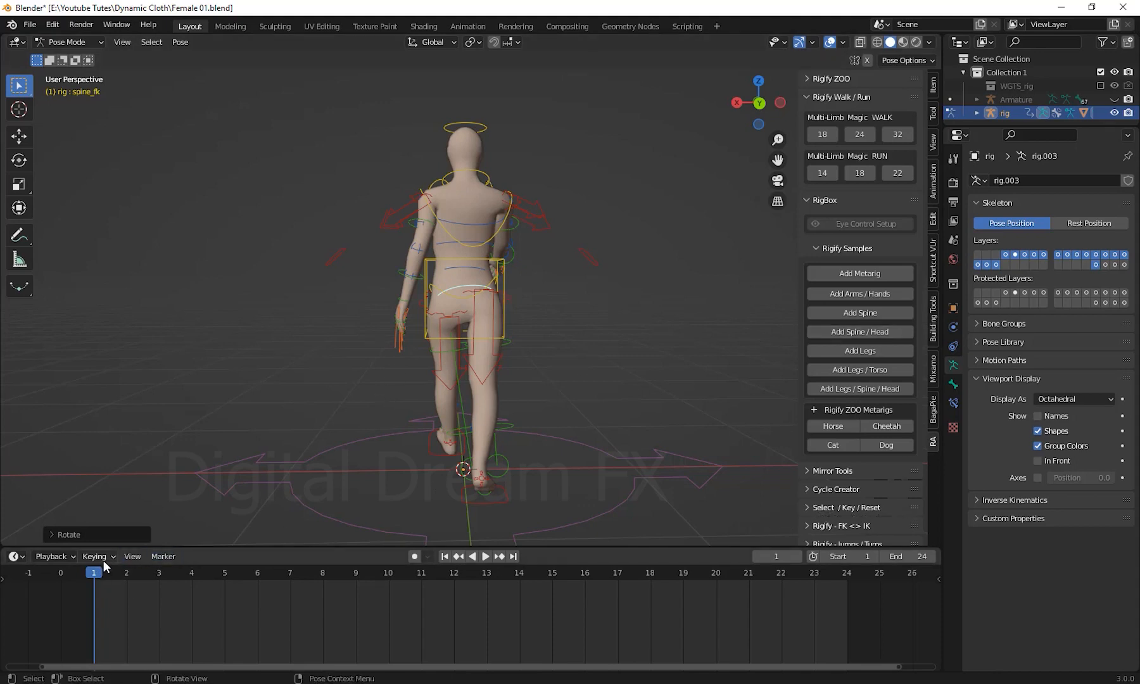
pyautogui.press('space')
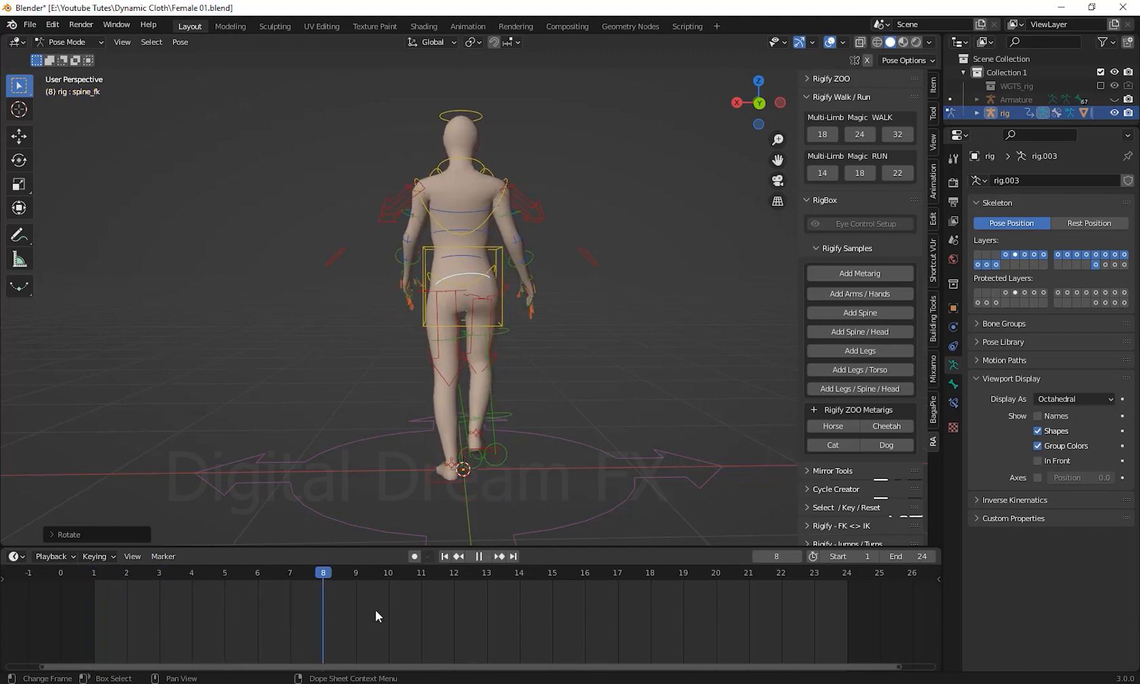
pyautogui.moveTo(375, 610); pyautogui.dragTo(454, 651)
pyautogui.press('space')
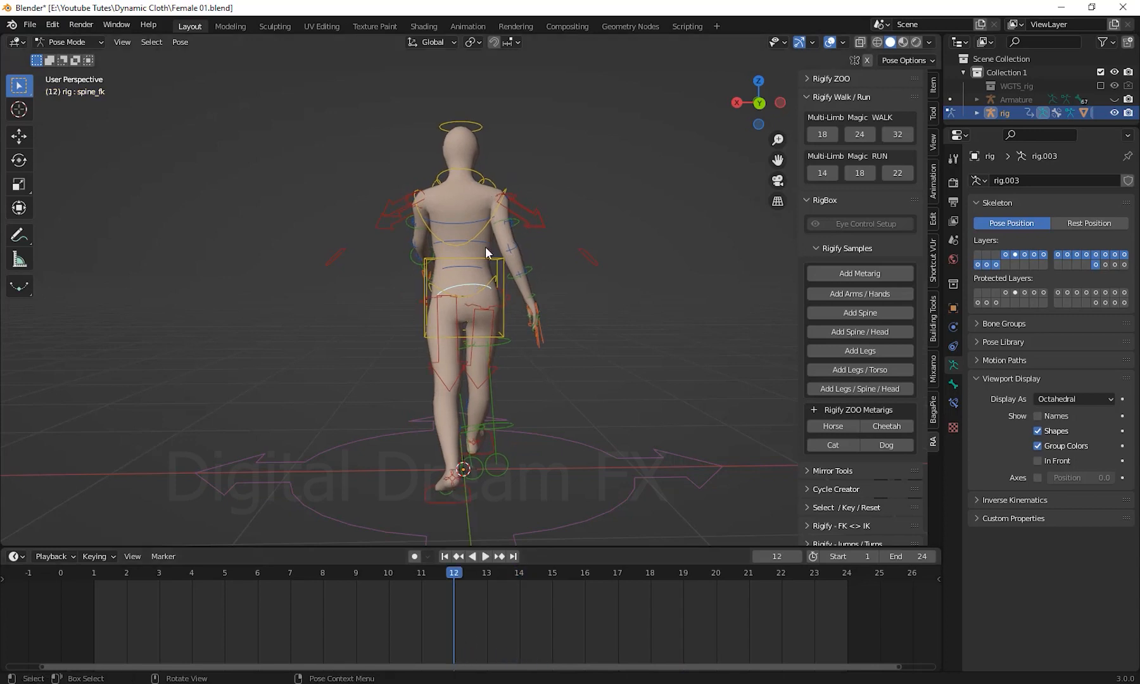
pyautogui.press('r')
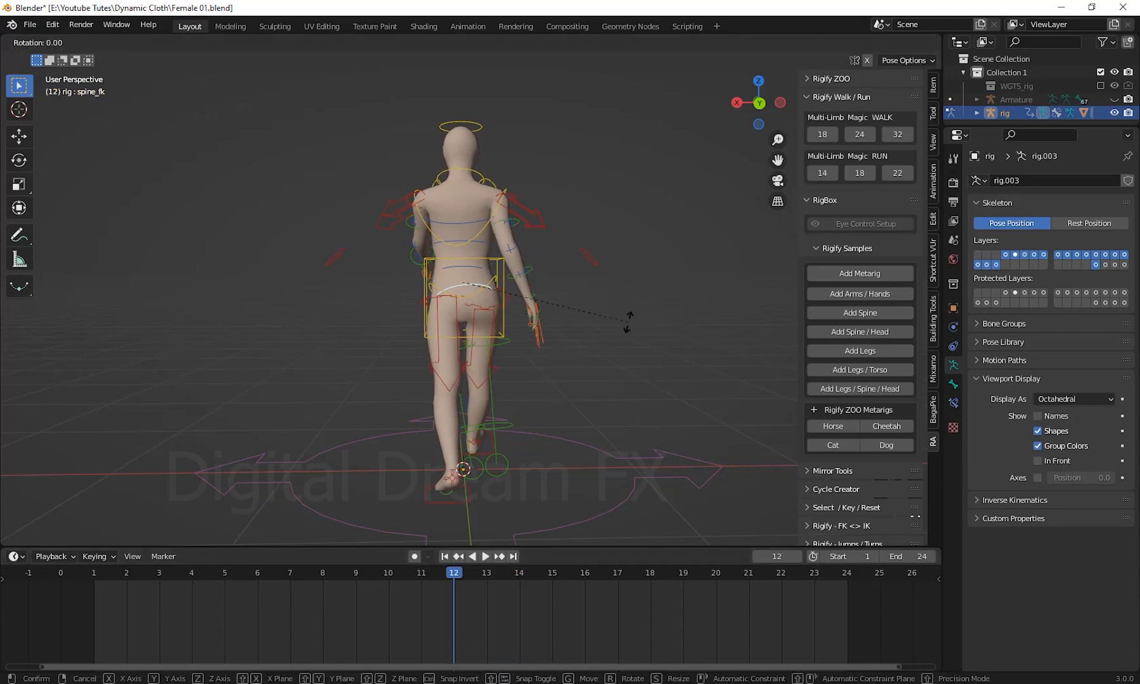
pyautogui.click(603, 356)
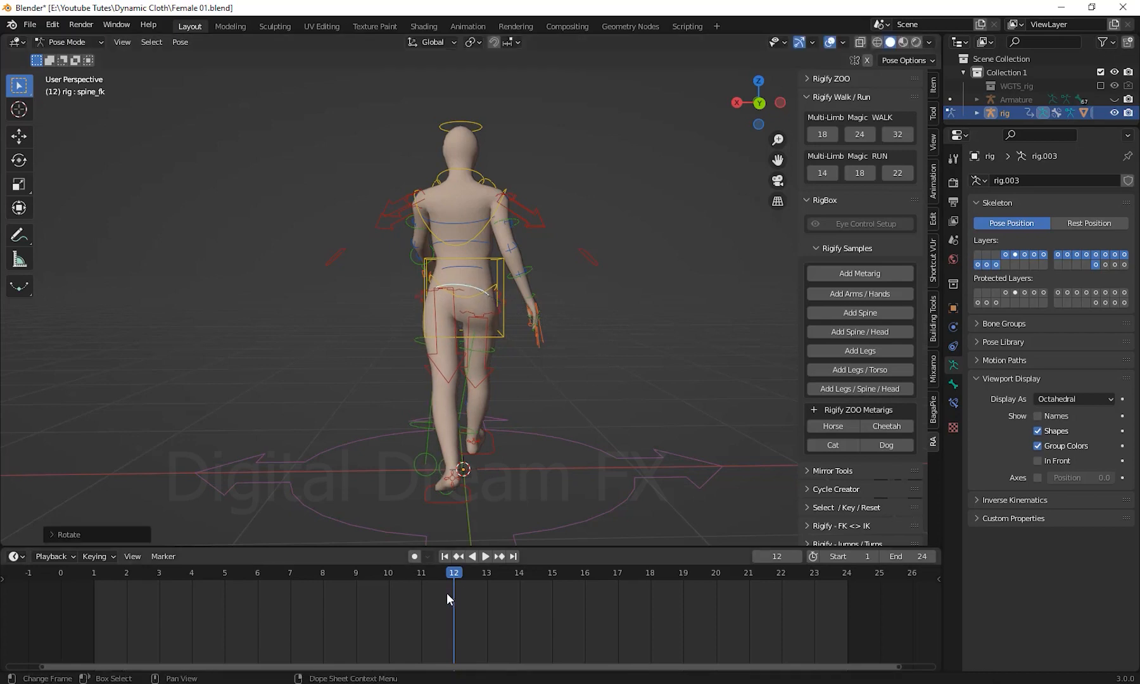
# Step: Play the walk to check the hip tilt, compare frame 12 with frame 1 and return to frame 1
pyautogui.click(483, 556)
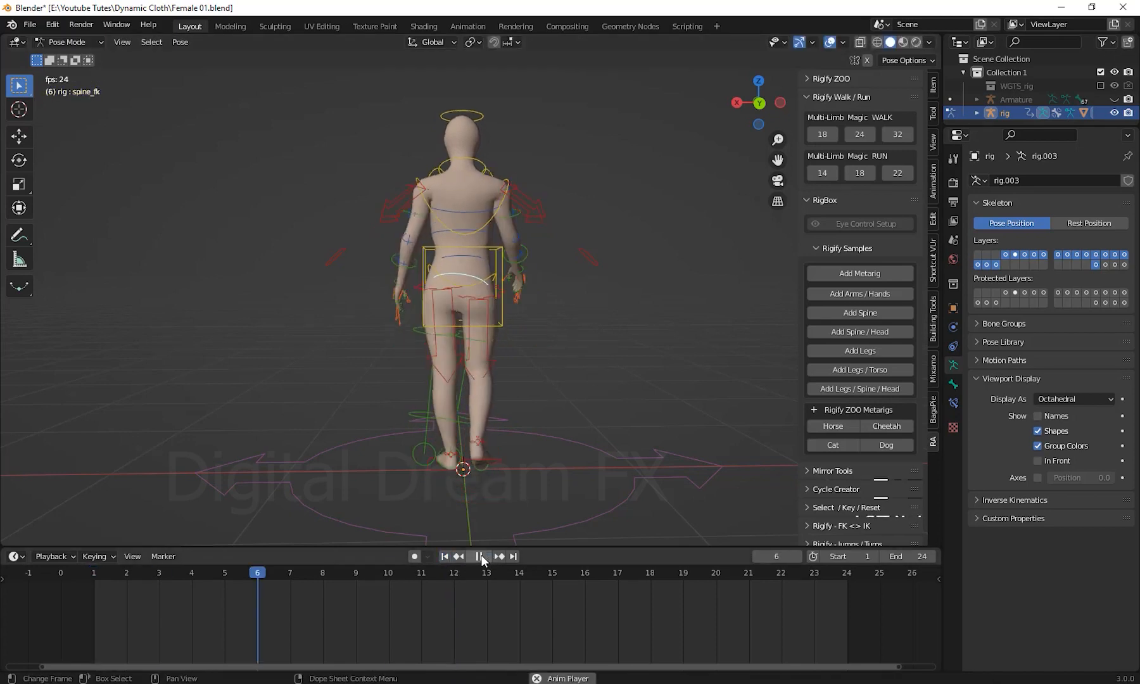
pyautogui.click(483, 556)
pyautogui.click(445, 556)
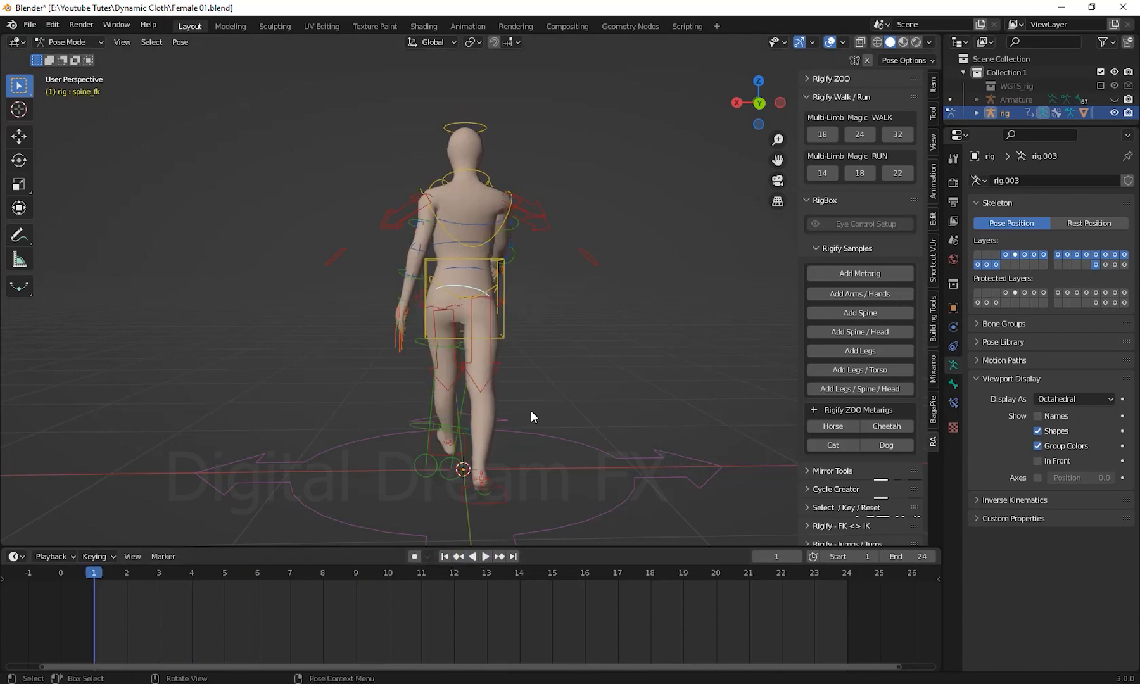
pyautogui.keyDown('shift'); pyautogui.moveTo(580, 410); pyautogui.dragTo(583, 384, button='middle'); pyautogui.keyUp('shift')
pyautogui.press('Up')
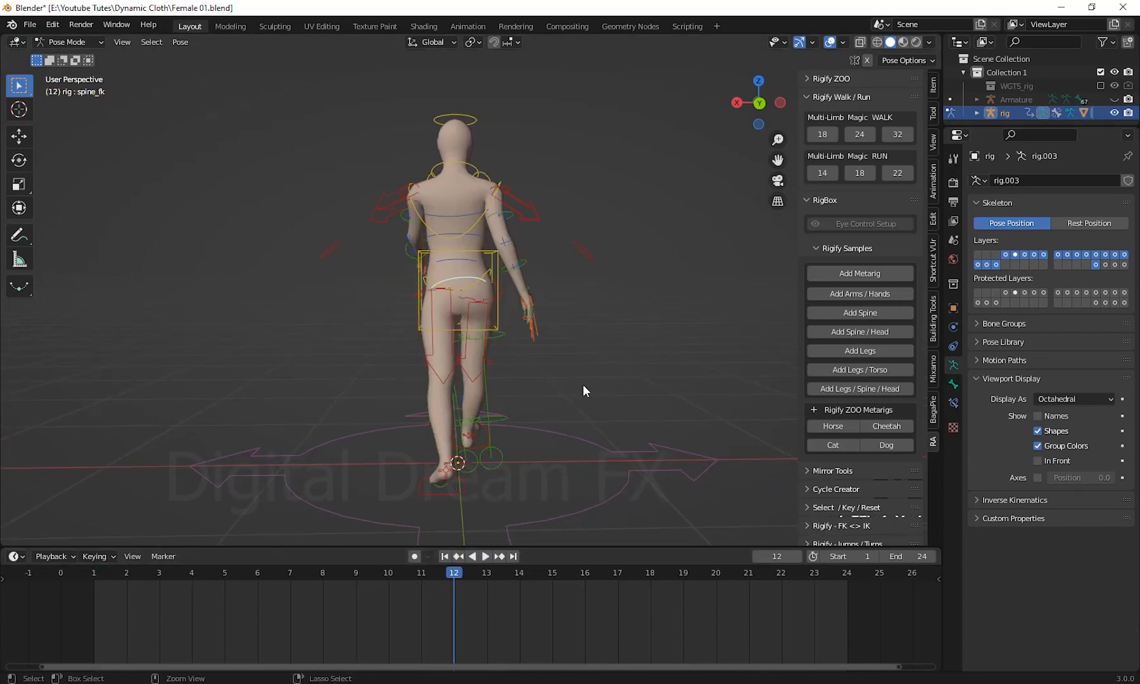
pyautogui.moveTo(455, 573); pyautogui.dragTo(90, 618)
# Step: Insert a Rotation keyframe for the spine_fk control on frame 1
pyautogui.keyDown('shift'); pyautogui.moveTo(598, 380); pyautogui.dragTo(589, 389, button='middle'); pyautogui.keyUp('shift')
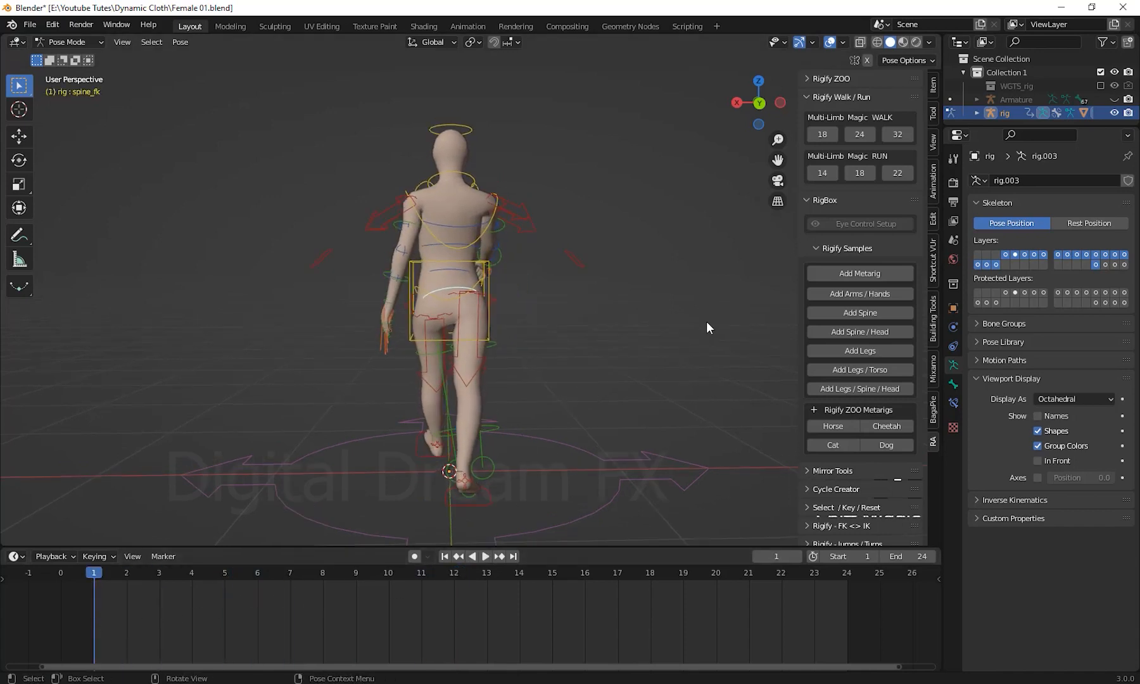
pyautogui.press('i')
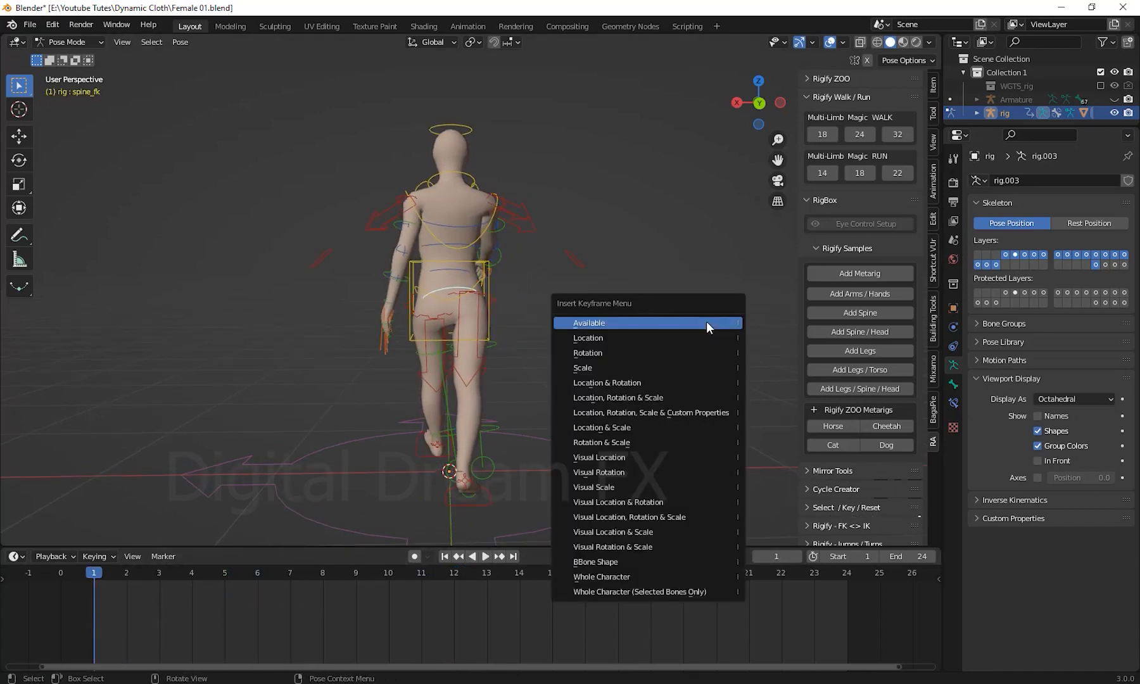
pyautogui.click(641, 352)
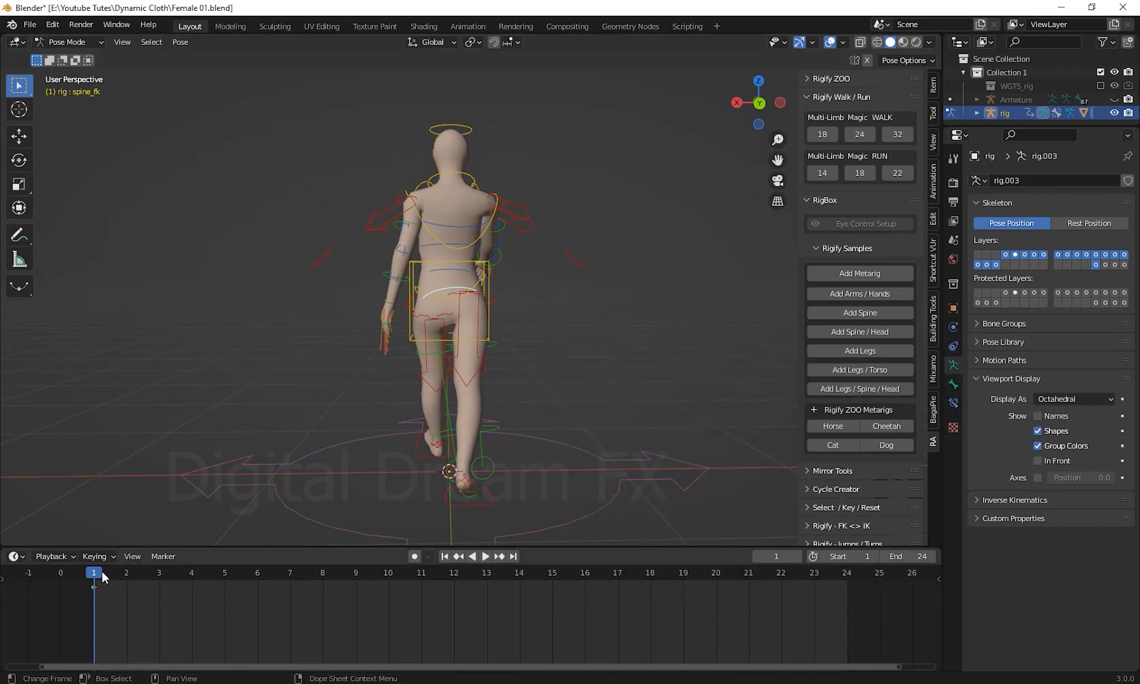
# Step: Copy the spine_fk keyframe from frame 1 and paste it at frame 24
pyautogui.moveTo(104, 577); pyautogui.dragTo(96, 607, button='middle')
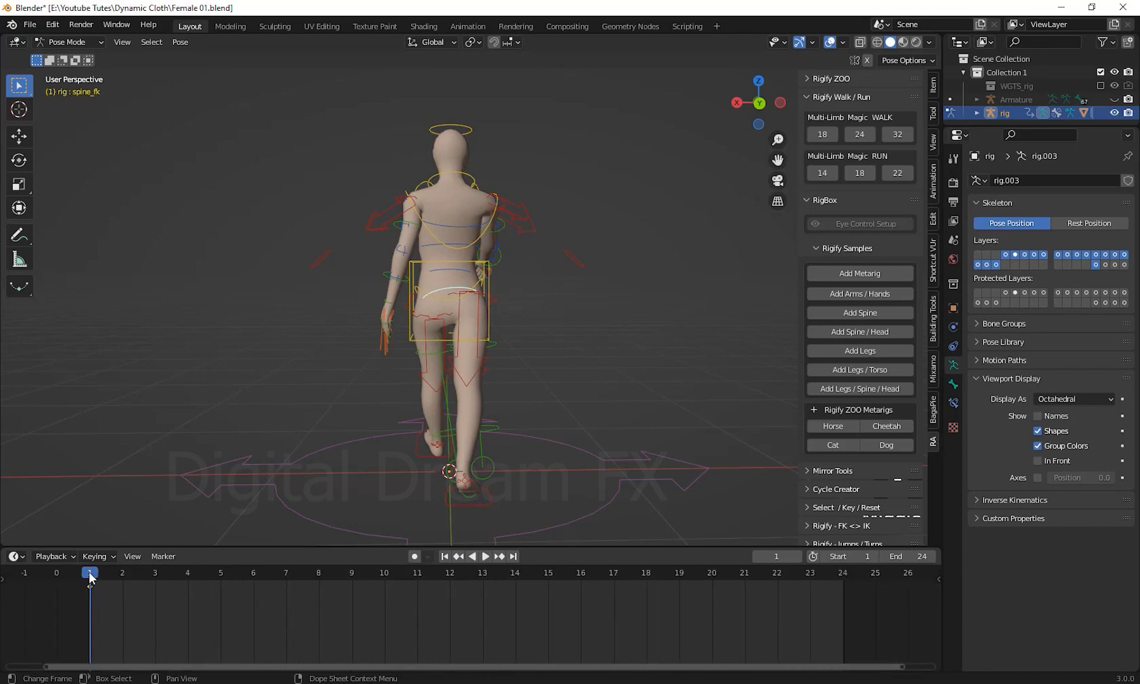
pyautogui.press('space')
pyautogui.press('space')
pyautogui.rightClick(89, 584)
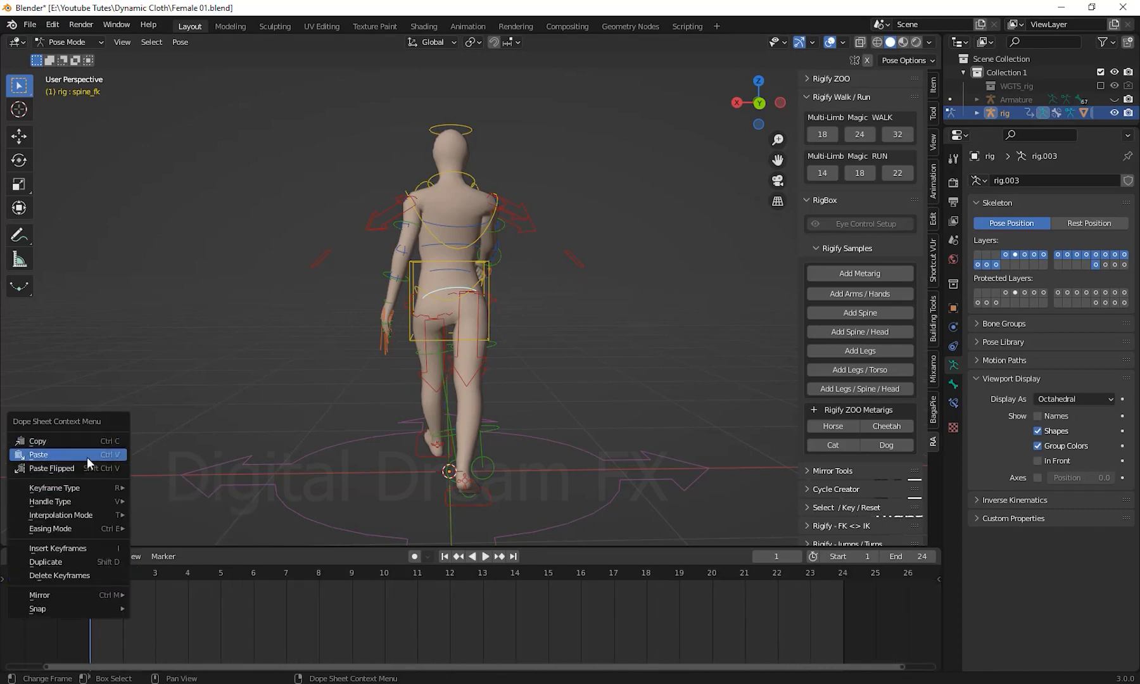
pyautogui.click(63, 443)
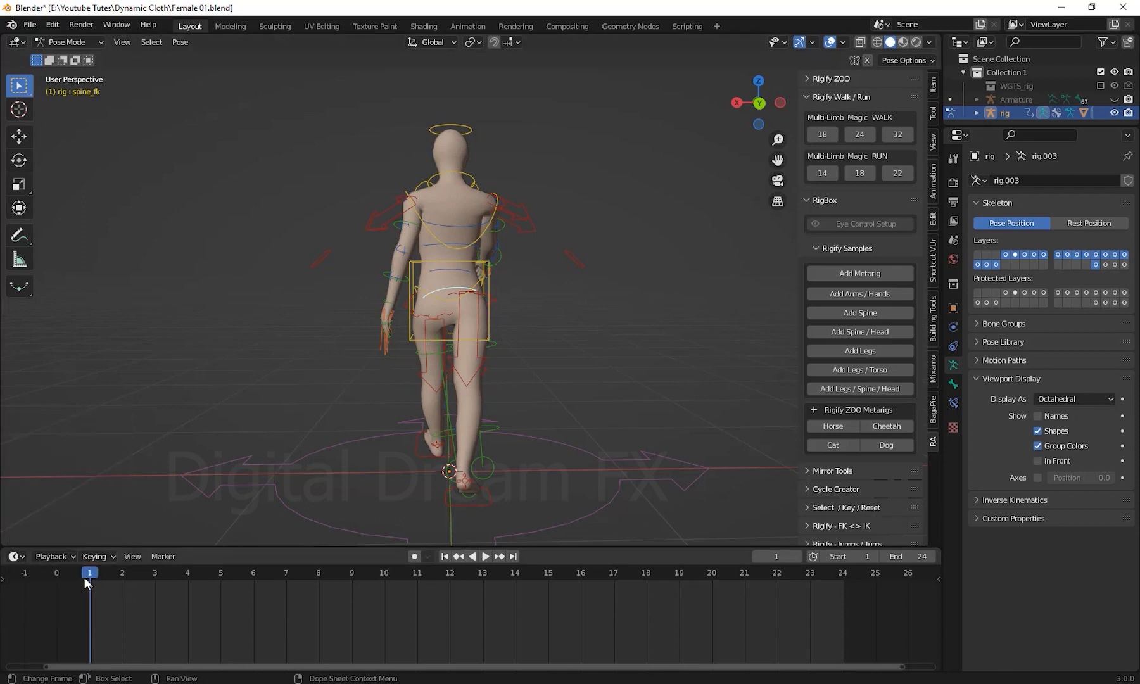
pyautogui.press('space')
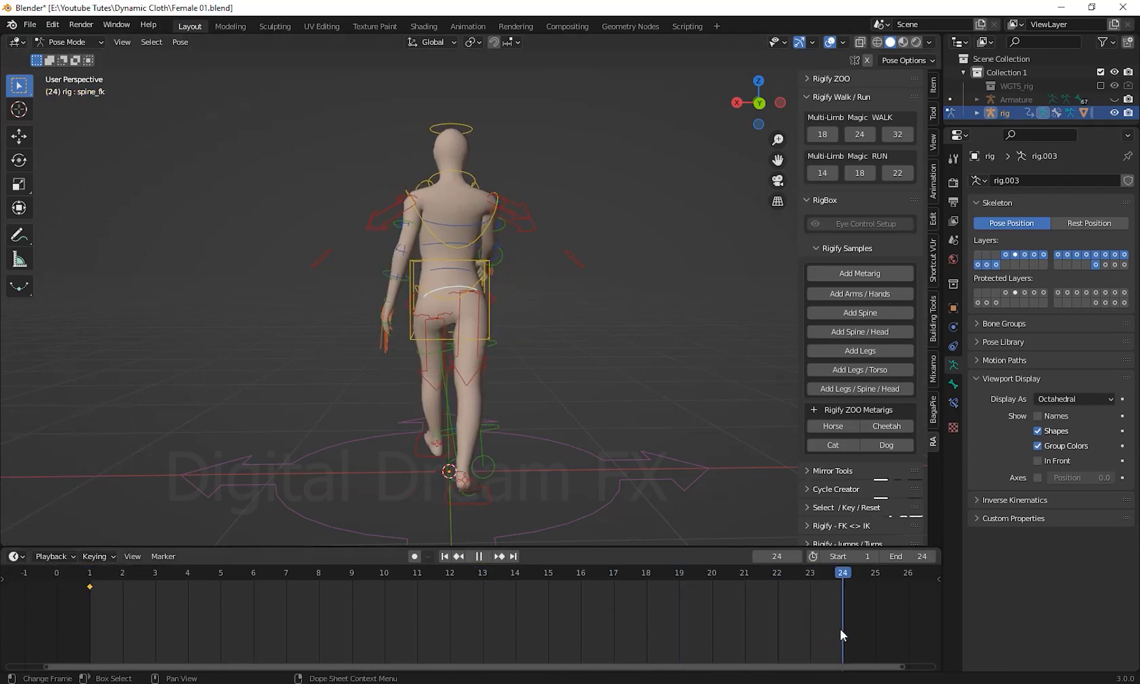
pyautogui.press('space')
pyautogui.rightClick(840, 577)
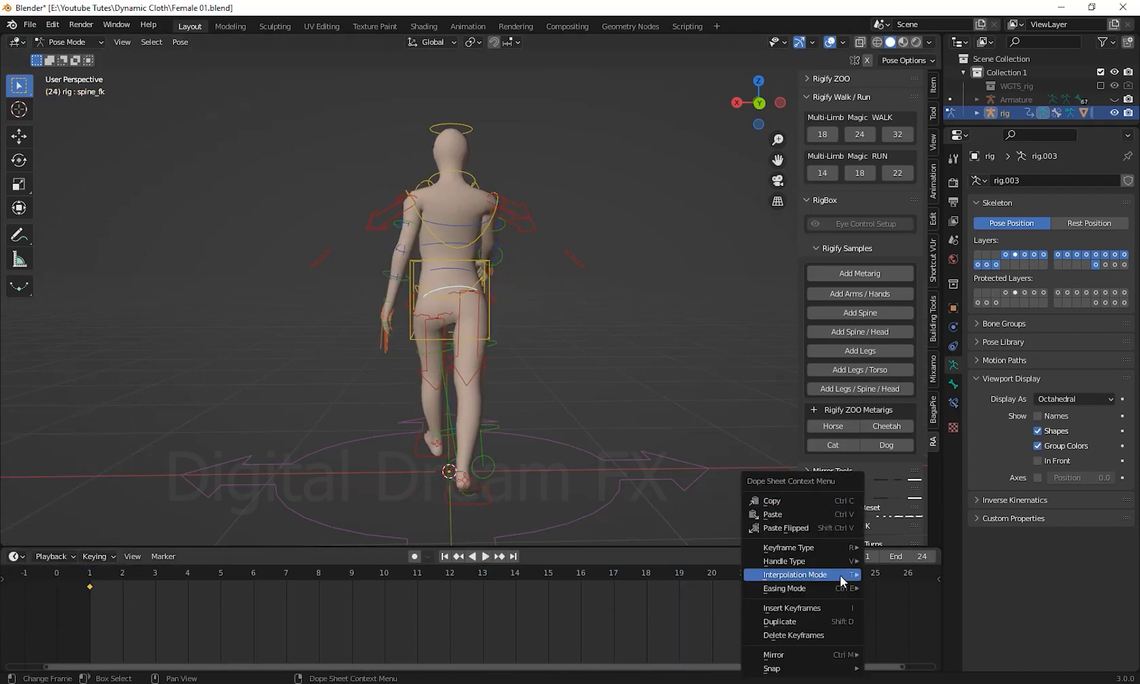
pyautogui.click(789, 512)
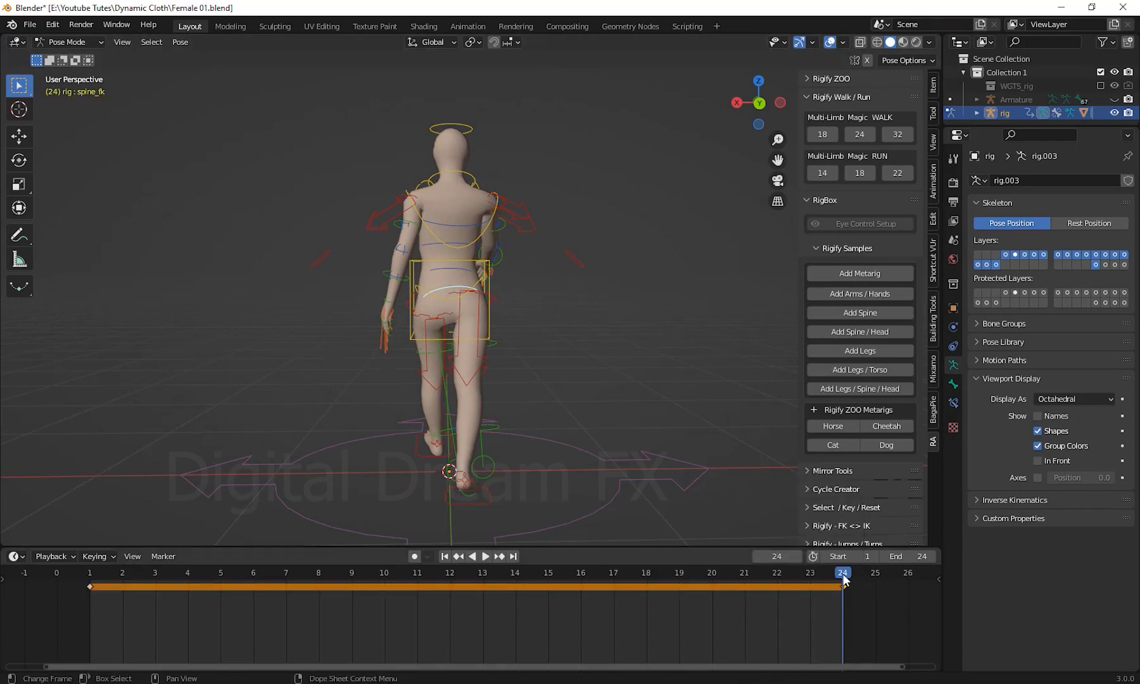
# Step: Rotate the spine_fk control about 14 degrees on frame 12 to tilt the hips the opposite way and insert an Available keyframe
pyautogui.moveTo(823, 596); pyautogui.dragTo(457, 634)
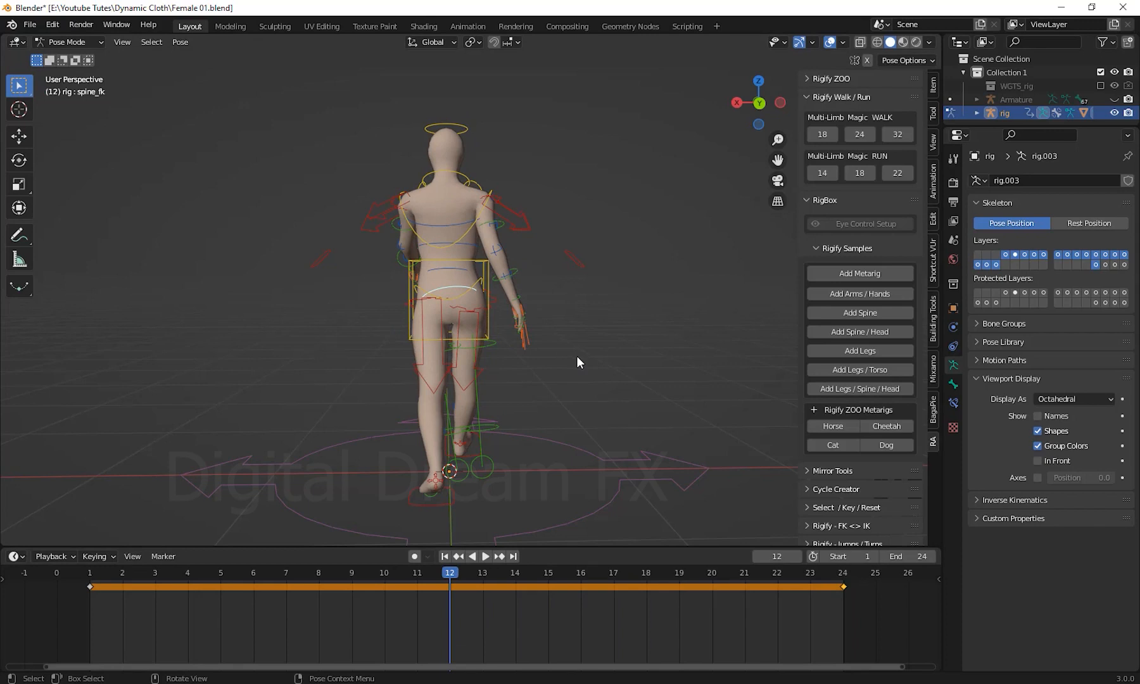
pyautogui.press('r')
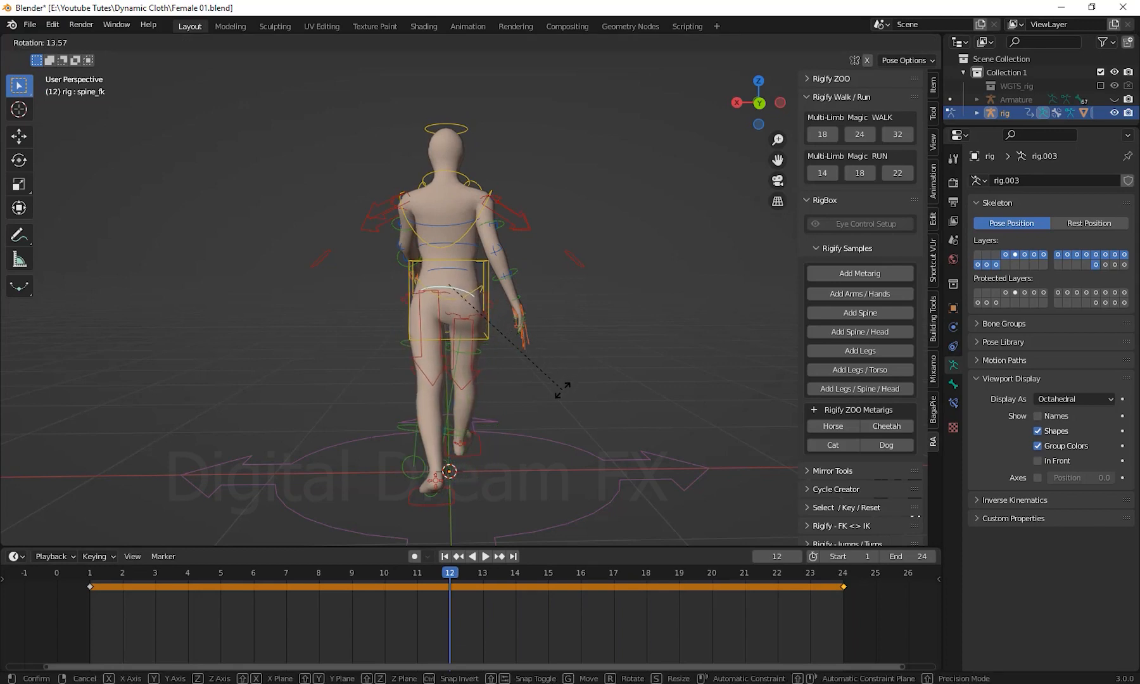
pyautogui.click(561, 393)
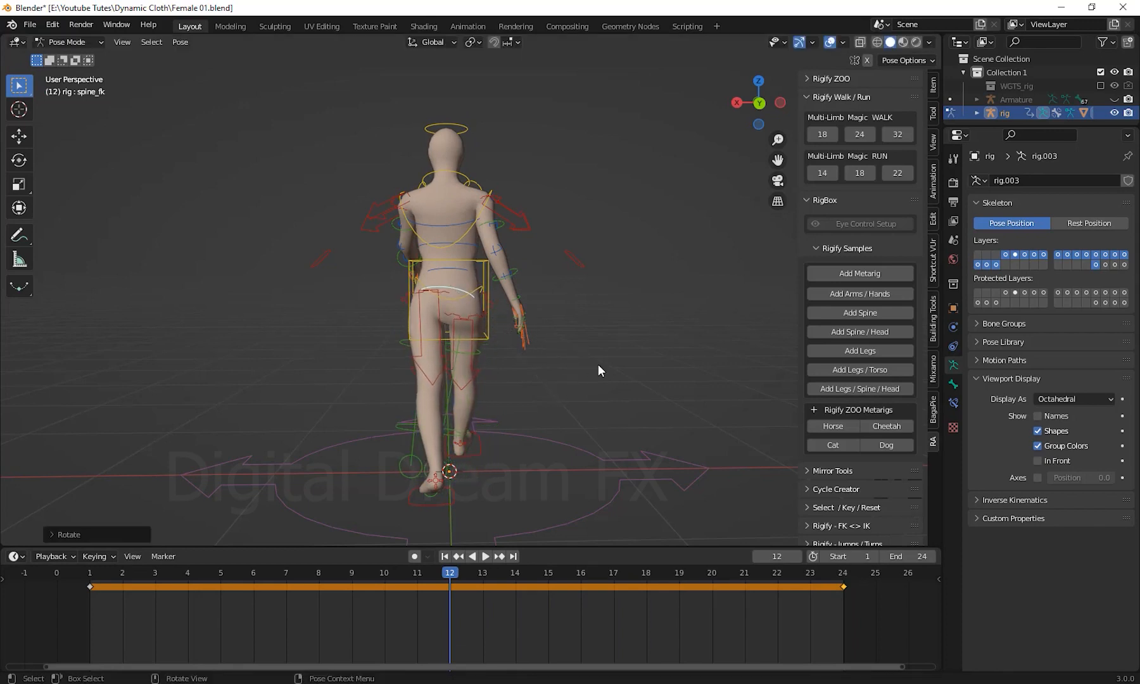
pyautogui.press('i')
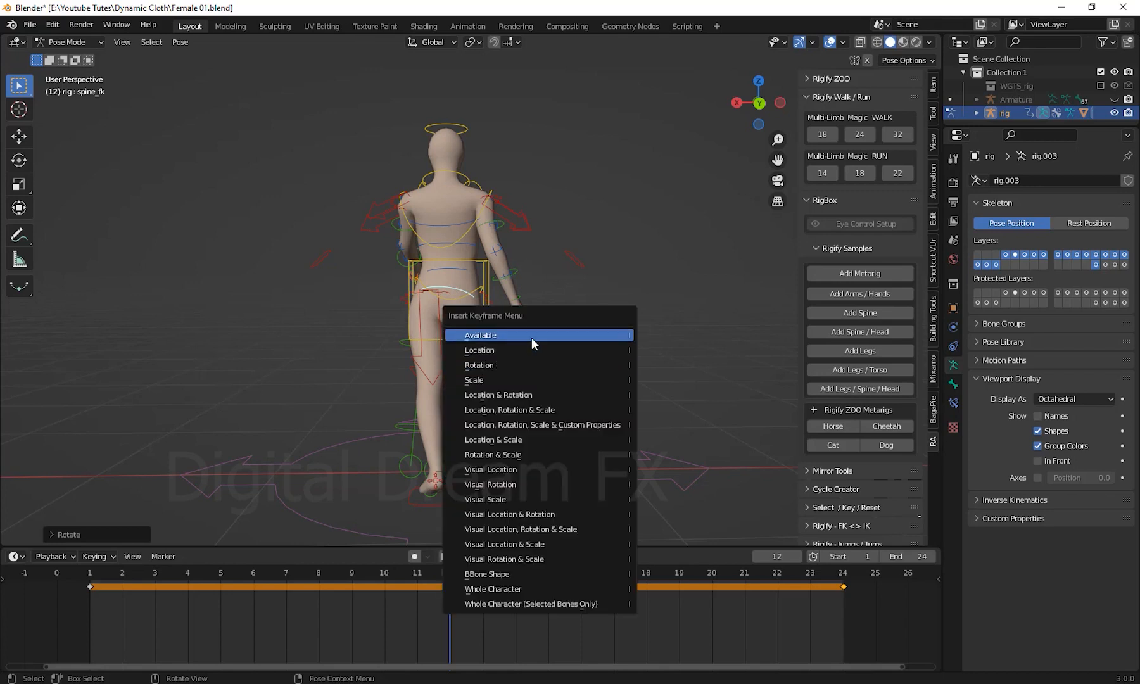
pyautogui.click(532, 338)
# Step: Review the keyed hip motion by scrubbing the timeline, then playing the walk cycle in an angled front view
pyautogui.press('space')
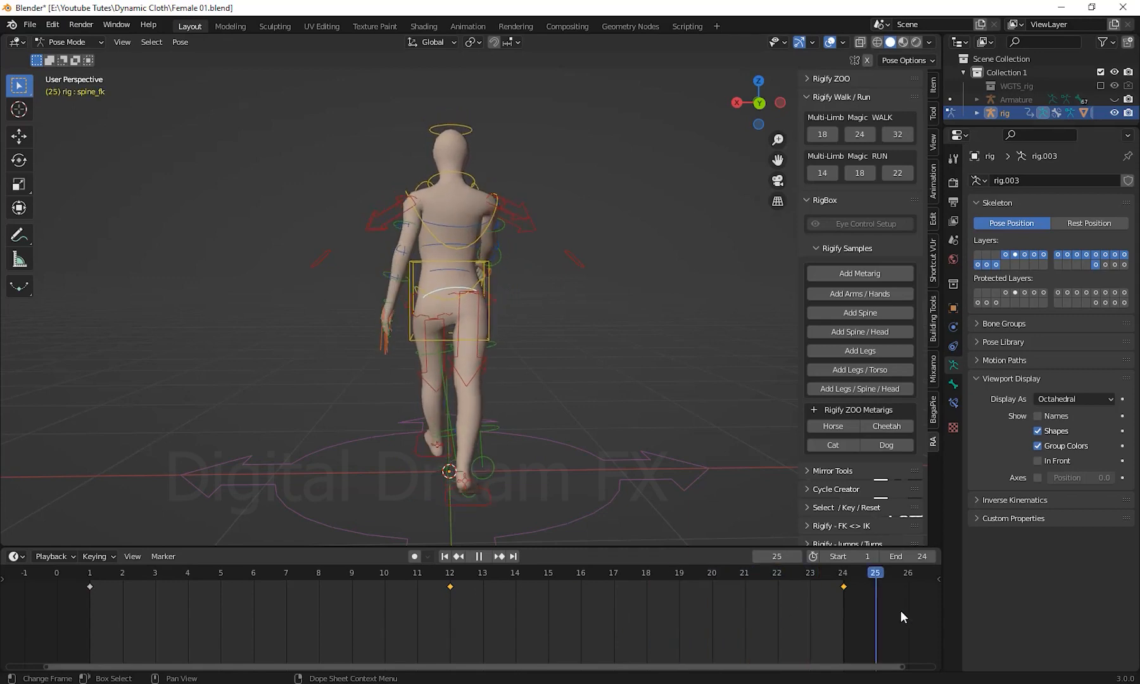
pyautogui.click(76, 639)
pyautogui.press('space')
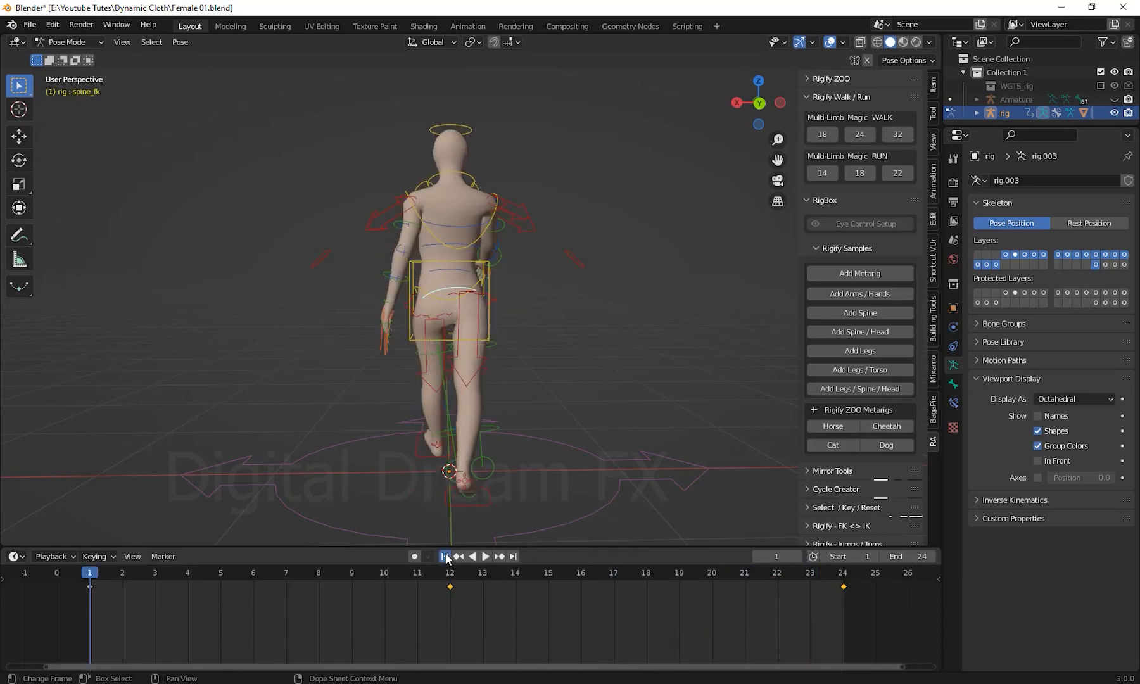
pyautogui.moveTo(430, 385); pyautogui.dragTo(485, 556, button='middle')
pyautogui.click(485, 556)
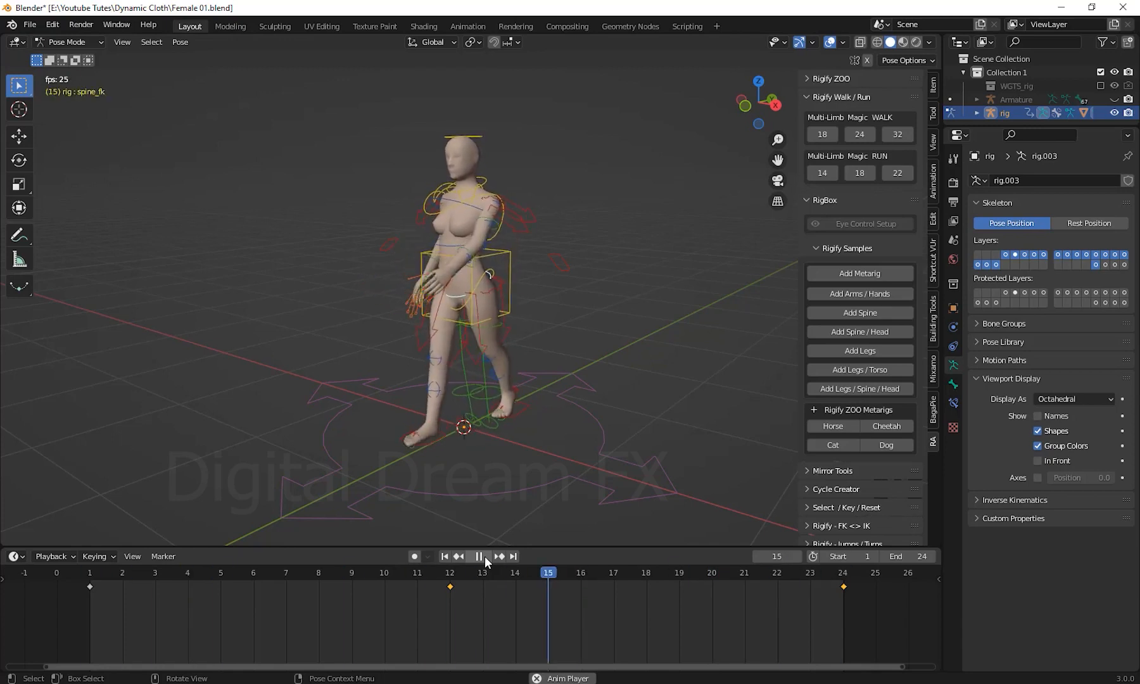
pyautogui.click(485, 556)
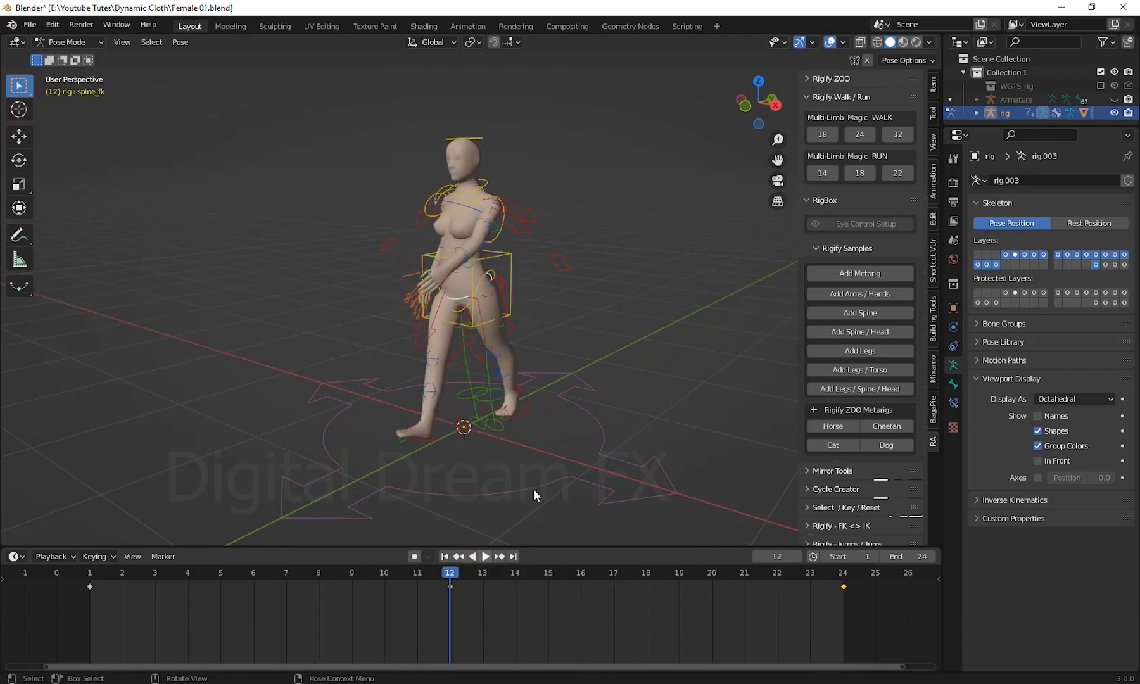
# Step: Select the torso, right foot IK, head and chest controls in turn to examine which frames hold their keyframes
pyautogui.scroll(2, 557, 336)
pyautogui.click(527, 264)
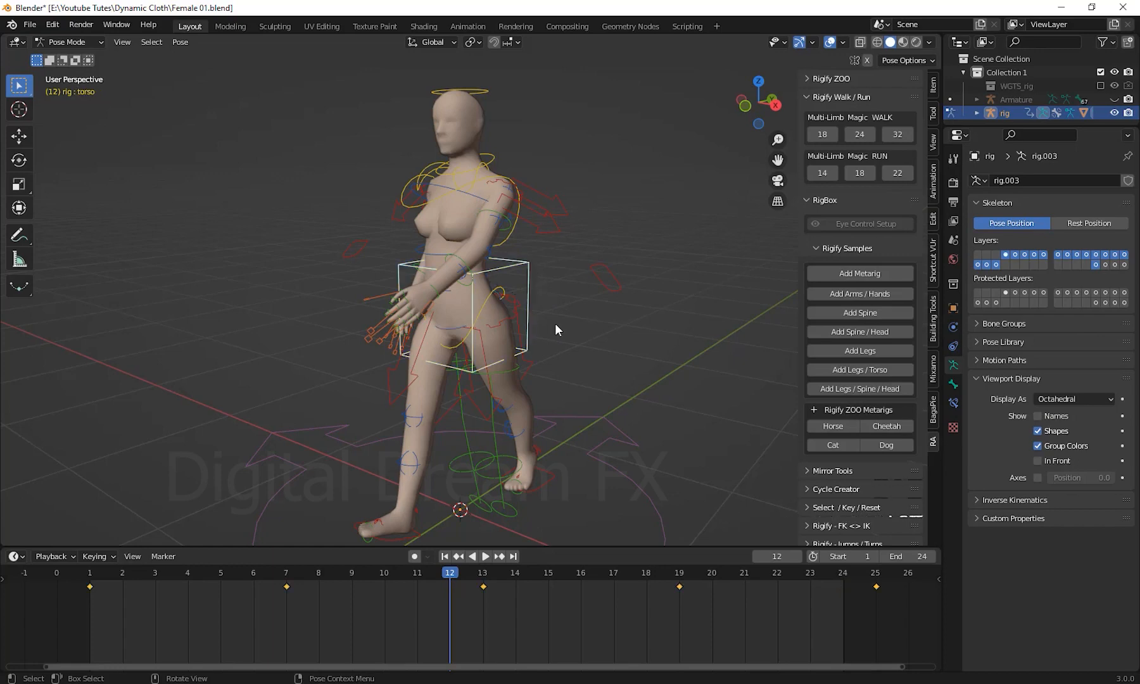
pyautogui.moveTo(555, 323); pyautogui.dragTo(511, 209, button='middle')
pyautogui.keyDown('shift'); pyautogui.moveTo(546, 358); pyautogui.dragTo(545, 384, button='middle'); pyautogui.keyUp('shift')
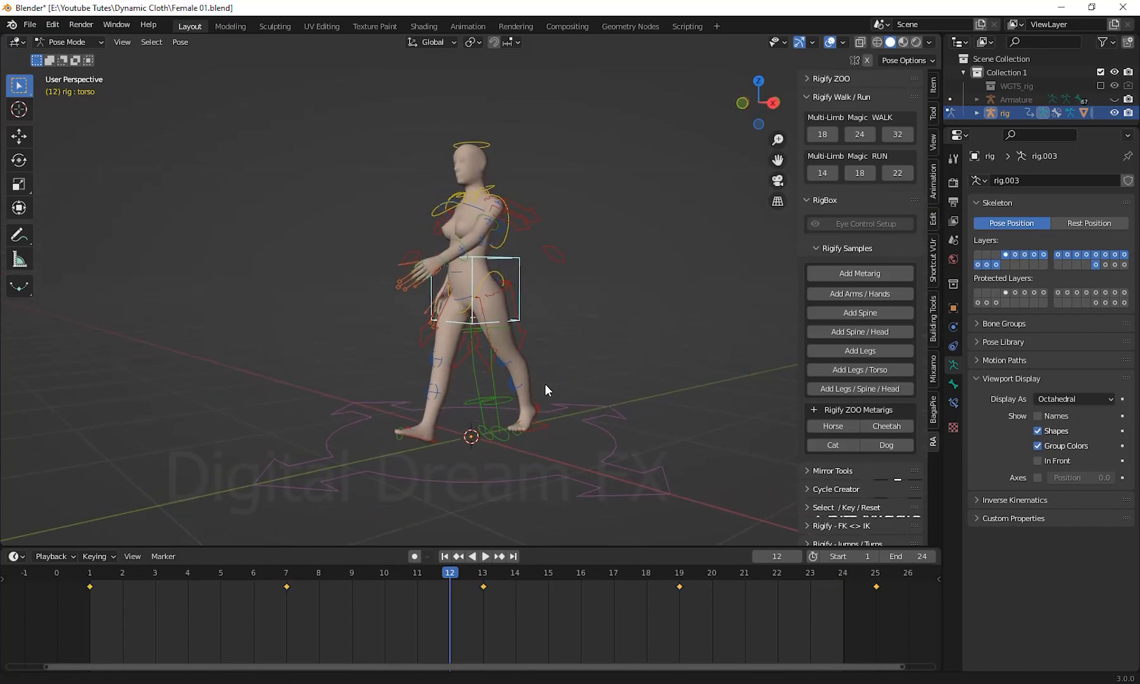
pyautogui.click(538, 427)
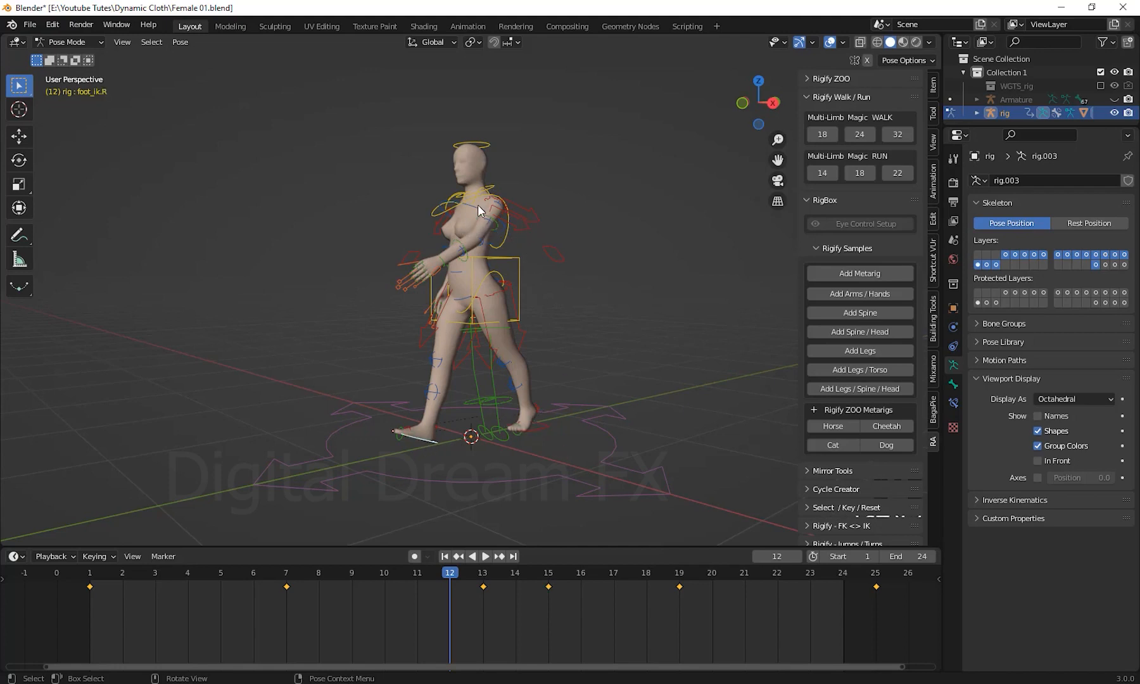
pyautogui.moveTo(630, 385); pyautogui.dragTo(433, 229, button='middle')
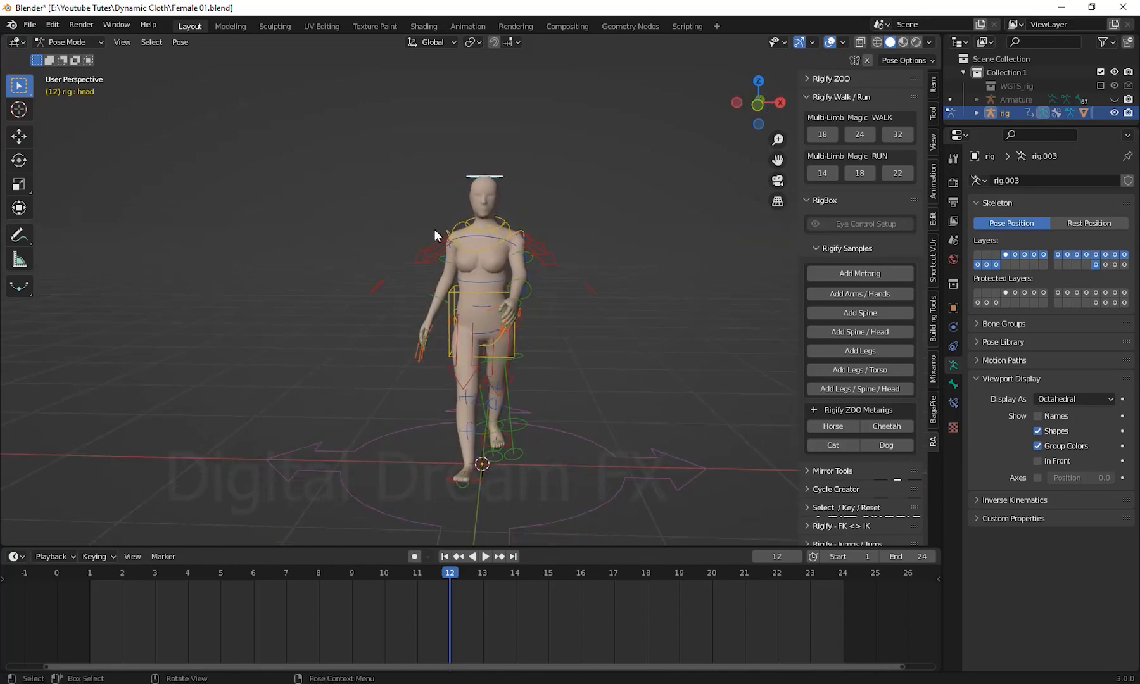
pyautogui.moveTo(588, 388); pyautogui.dragTo(605, 300, button='middle')
pyautogui.click(544, 289)
pyautogui.scroll(-3, 565, 394)
pyautogui.moveTo(565, 394); pyautogui.dragTo(573, 427, button='middle')
pyautogui.moveTo(573, 427)
pyautogui.keyDown('shift'); pyautogui.mouseDown(button='middle')
pyautogui.moveTo(604, 370)
pyautogui.moveTo(593, 424)
pyautogui.mouseUp(button='middle'); pyautogui.keyUp('shift')
pyautogui.keyDown('shift'); pyautogui.moveTo(589, 343); pyautogui.dragTo(591, 365, button='middle'); pyautogui.keyUp('shift')
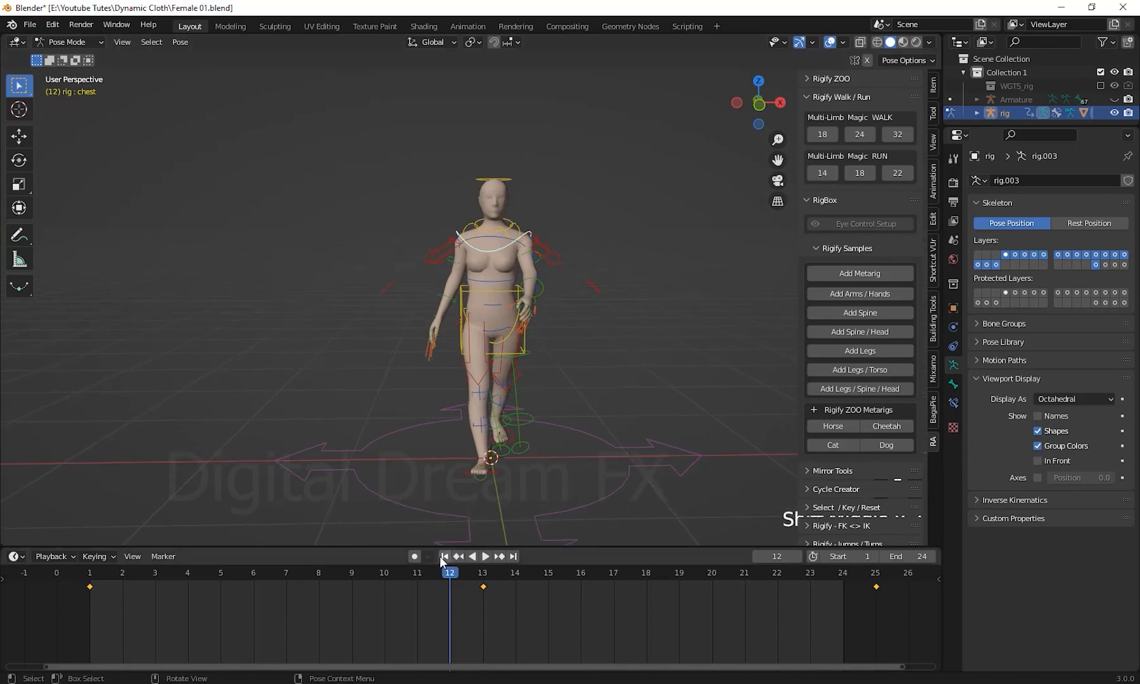
# Step: Play the walk cycle from frame 1 and view it from the character's side
pyautogui.click(444, 556)
pyautogui.click(485, 557)
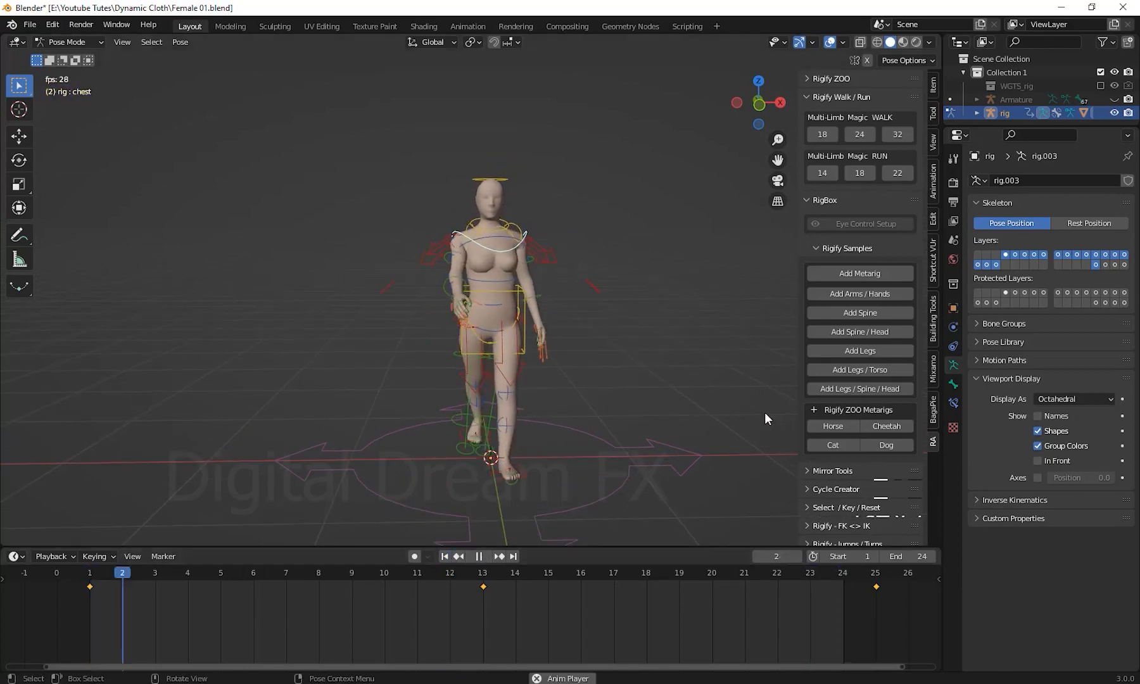
pyautogui.moveTo(765, 412); pyautogui.dragTo(703, 444, button='middle')
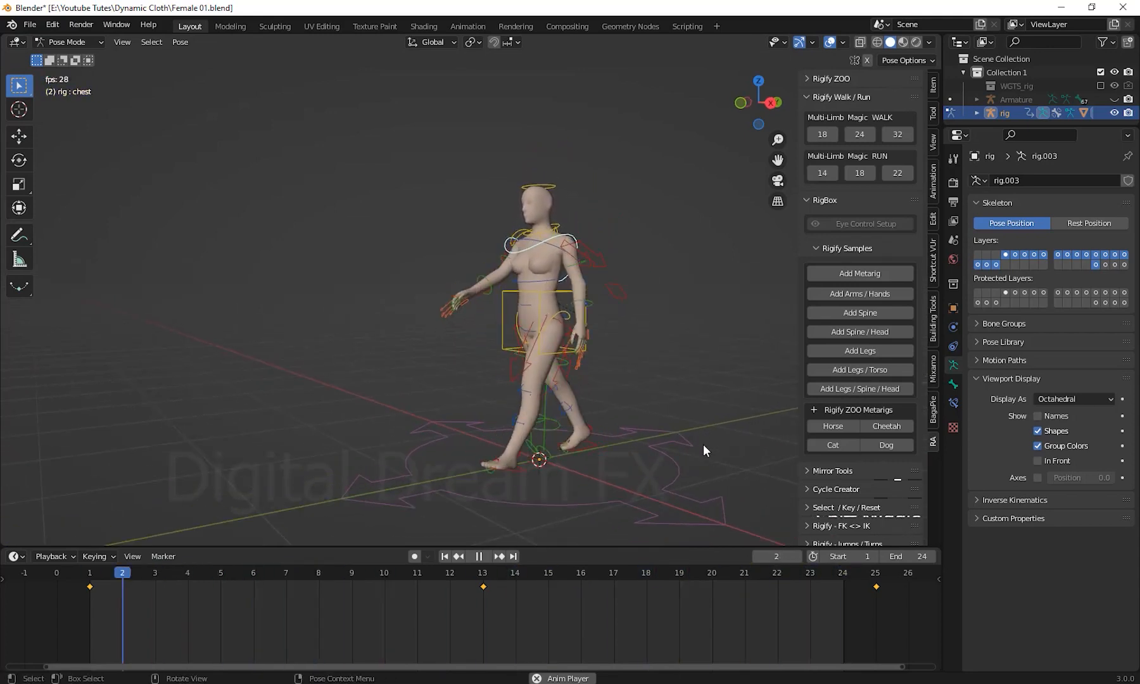
# Step: Hide the viewport sidebar and shrink the timeline to enlarge the 3D view of the walking character
pyautogui.press('n')
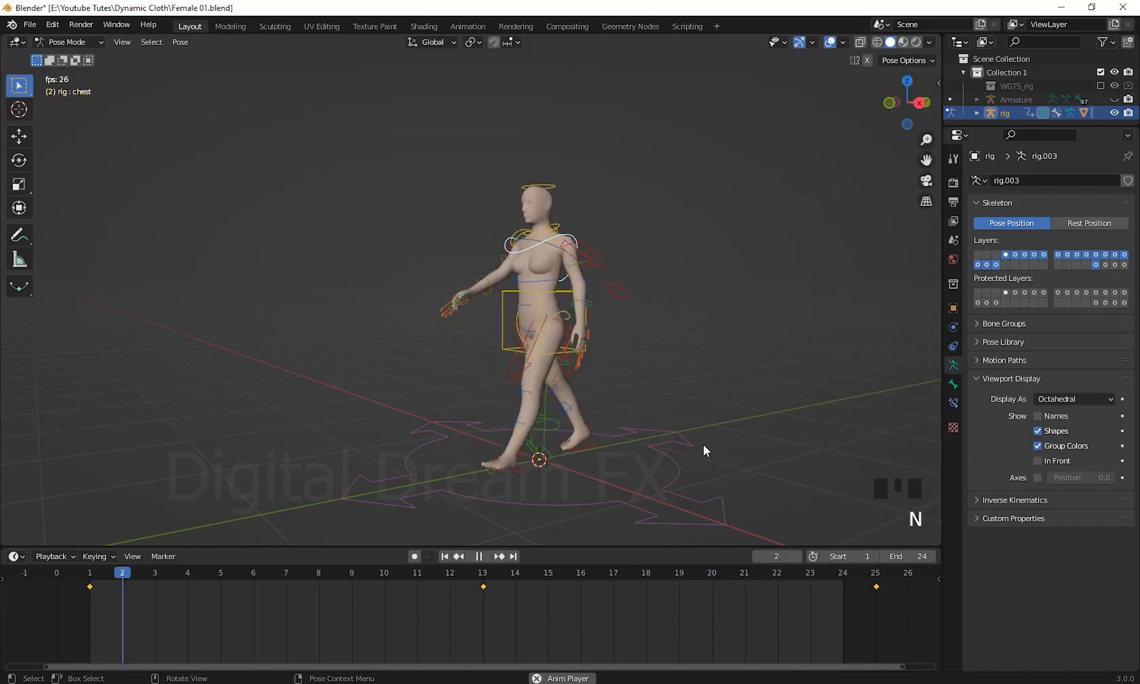
pyautogui.keyDown('shift'); pyautogui.moveTo(705, 441); pyautogui.dragTo(800, 375, button='middle'); pyautogui.keyUp('shift')
pyautogui.scroll(-2, 757, 364)
pyautogui.scroll(2, 834, 412)
pyautogui.keyDown('shift'); pyautogui.moveTo(606, 492); pyautogui.dragTo(608, 505, button='middle'); pyautogui.keyUp('shift')
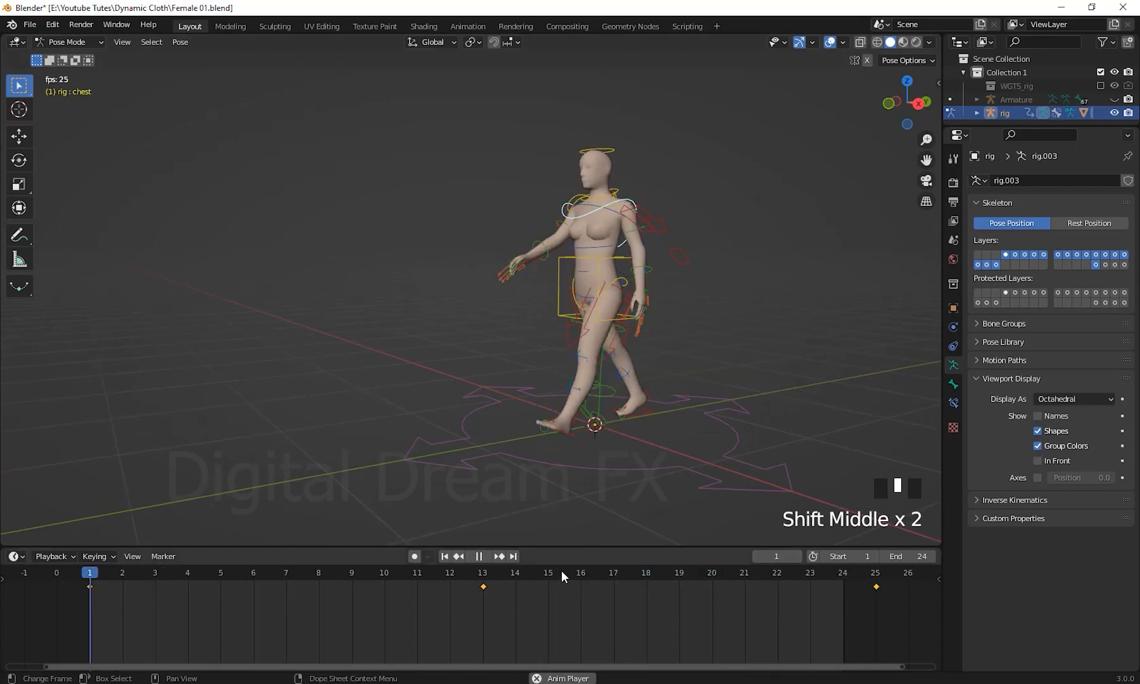
pyautogui.moveTo(575, 547); pyautogui.dragTo(577, 606)
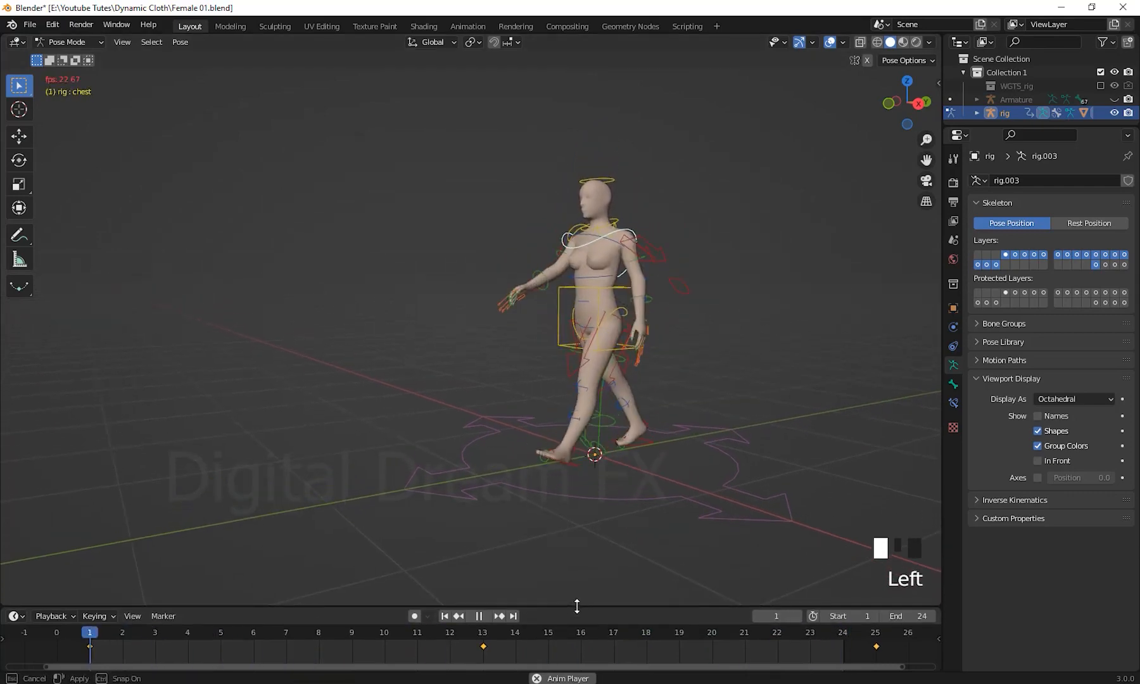
# Step: Examine the playing walk cycle at different distances and side angles to judge the arm, hip and leg motion
pyautogui.keyDown('shift'); pyautogui.moveTo(659, 525); pyautogui.dragTo(712, 368, button='middle'); pyautogui.keyUp('shift')
pyautogui.scroll(-1, 692, 525)
pyautogui.scroll(2, 680, 537)
pyautogui.scroll(1, 733, 398)
pyautogui.scroll(1, 784, 377)
pyautogui.keyDown('shift'); pyautogui.moveTo(713, 368); pyautogui.dragTo(676, 355, button='middle'); pyautogui.keyUp('shift')
pyautogui.moveTo(676, 355); pyautogui.dragTo(724, 385, button='middle')
pyautogui.keyDown('shift'); pyautogui.moveTo(723, 384); pyautogui.dragTo(700, 382, button='middle'); pyautogui.keyUp('shift')
pyautogui.moveTo(699, 382); pyautogui.dragTo(710, 376, button='middle')
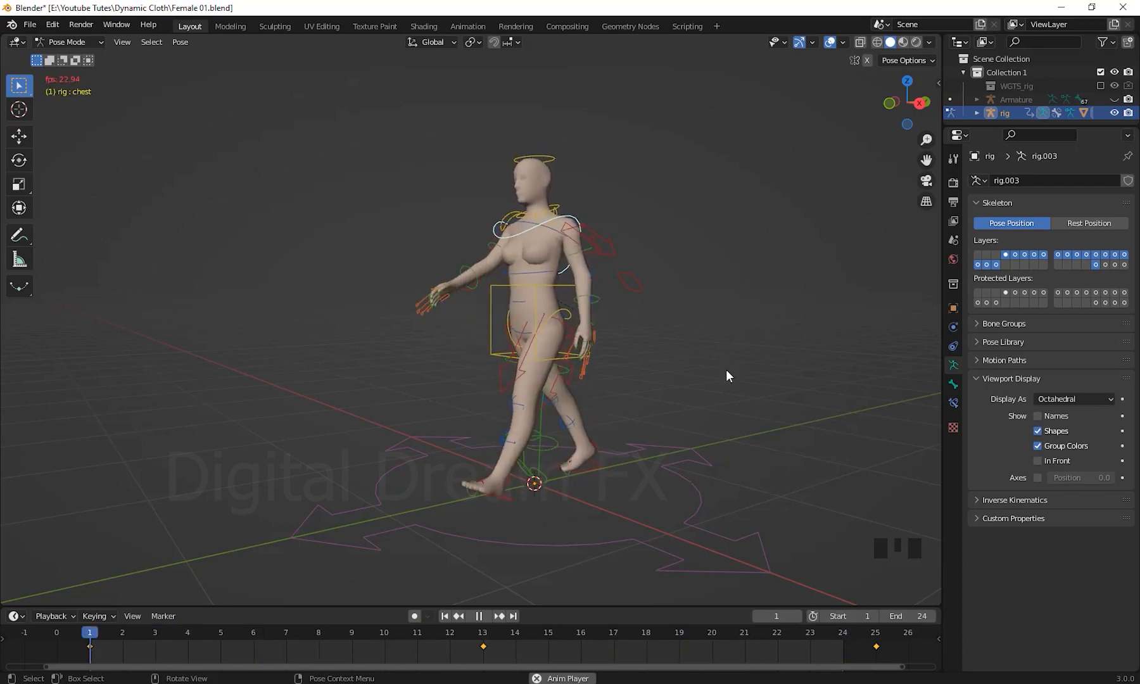
pyautogui.keyDown('shift'); pyautogui.moveTo(712, 359); pyautogui.dragTo(682, 404, button='middle'); pyautogui.keyUp('shift')
pyautogui.scroll(-2, 675, 383)
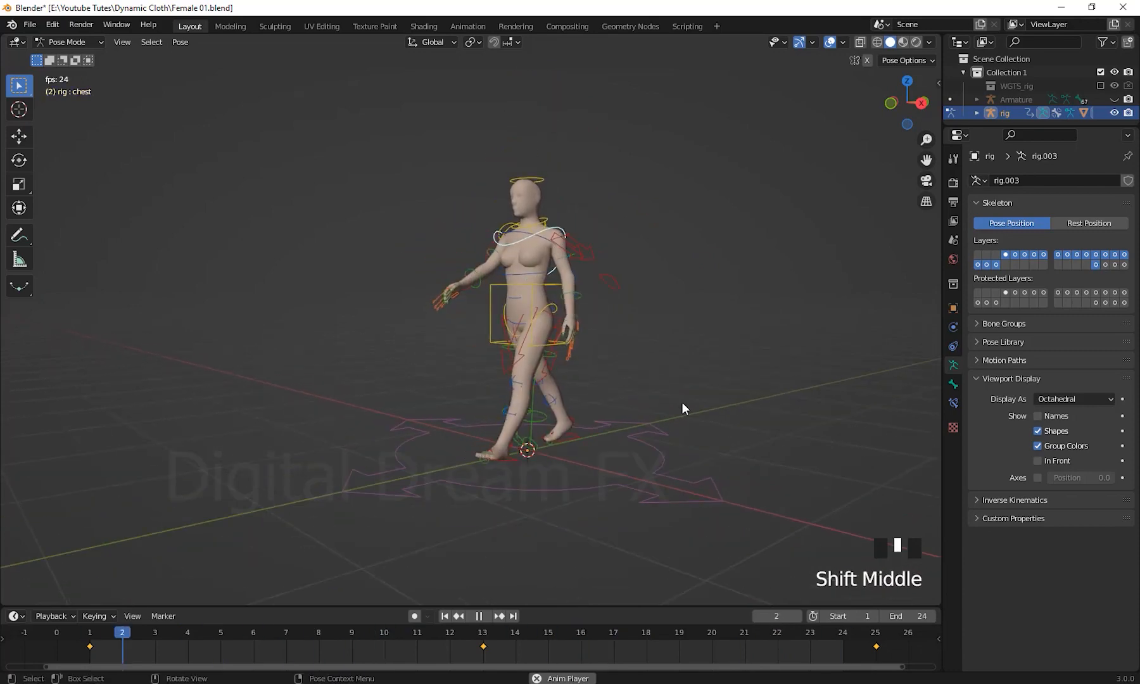
pyautogui.scroll(1, 681, 412)
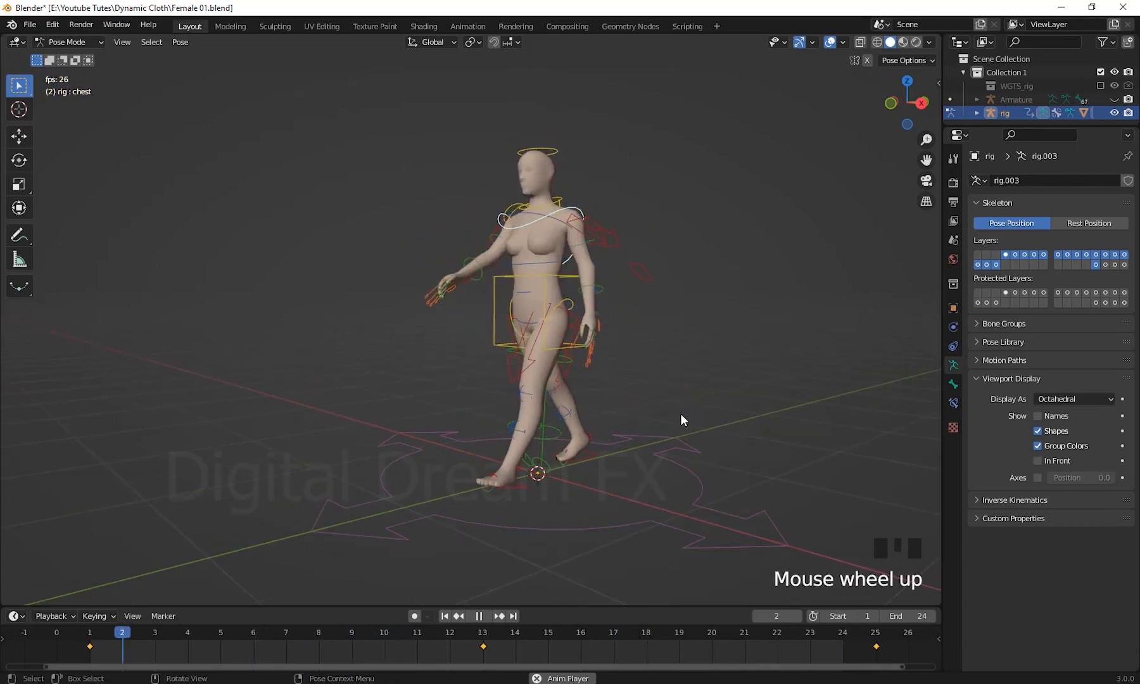
pyautogui.keyDown('shift'); pyautogui.moveTo(692, 451); pyautogui.dragTo(717, 424, button='middle'); pyautogui.keyUp('shift')
pyautogui.scroll(-1, 695, 420)
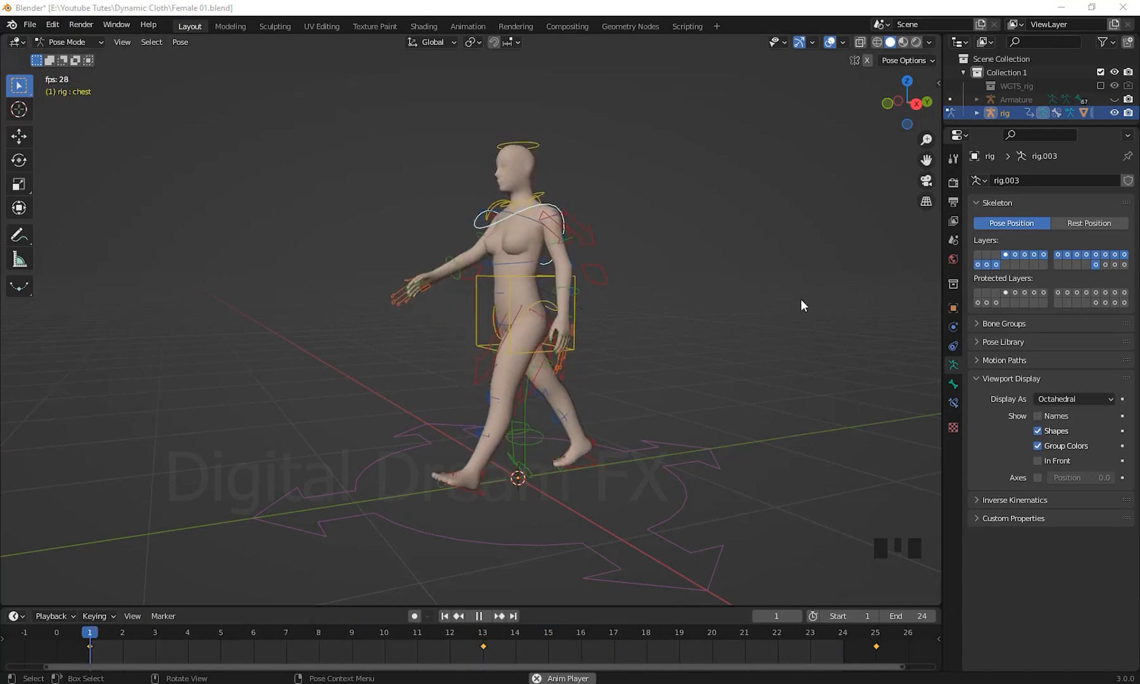
pyautogui.moveTo(800, 298); pyautogui.dragTo(750, 363, button='middle')
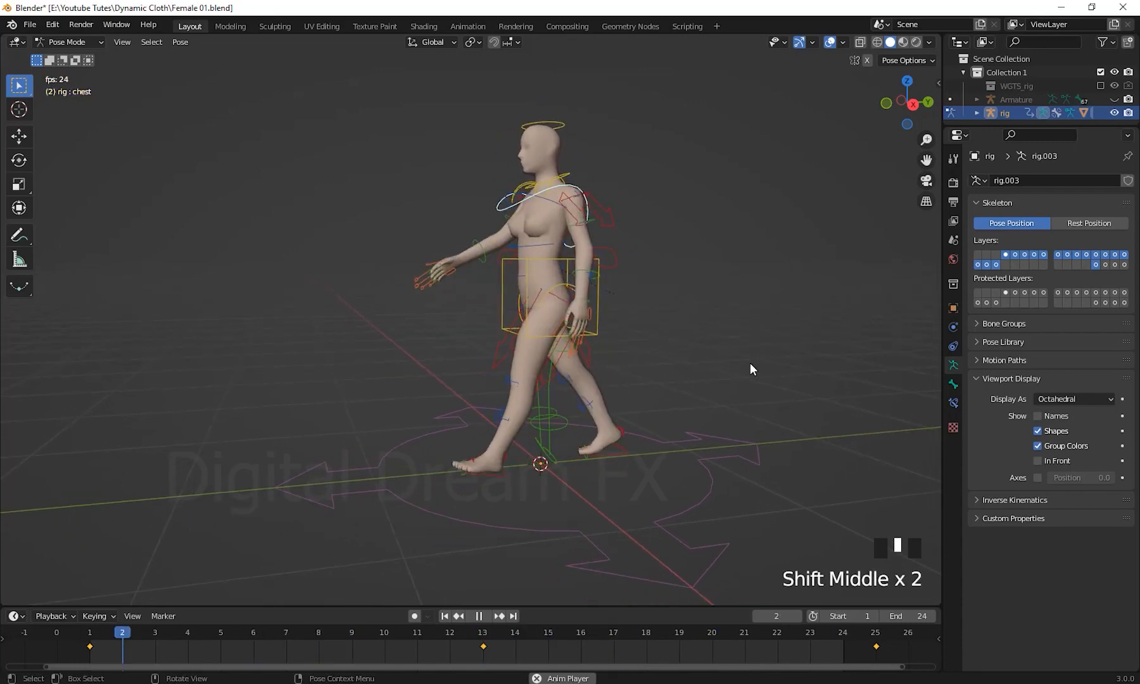